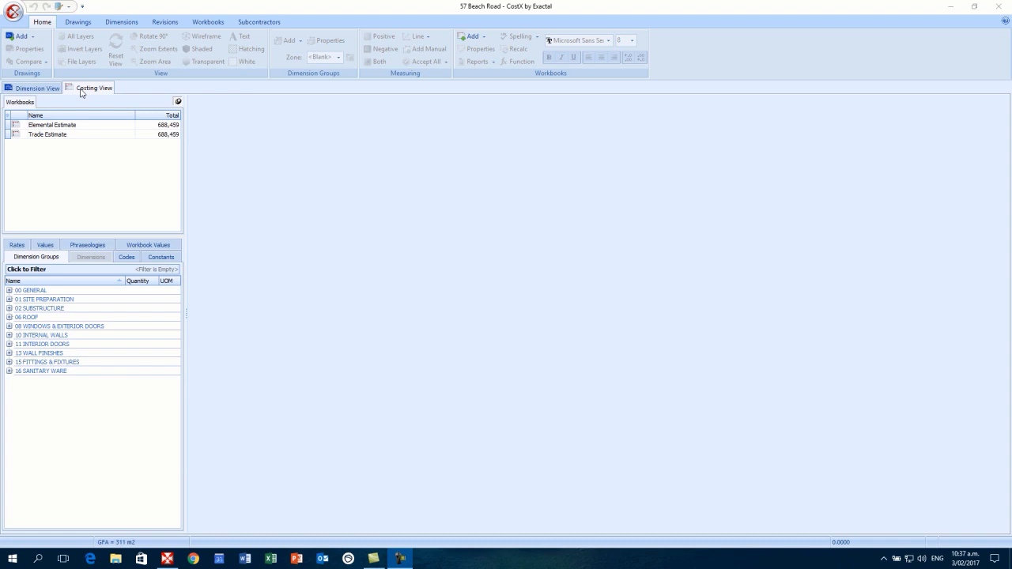
- Switch to the Dimension View to list the project's drawings, including 1001: Floor Plan
{"action": "left_click", "coordinate": [45, 91]}
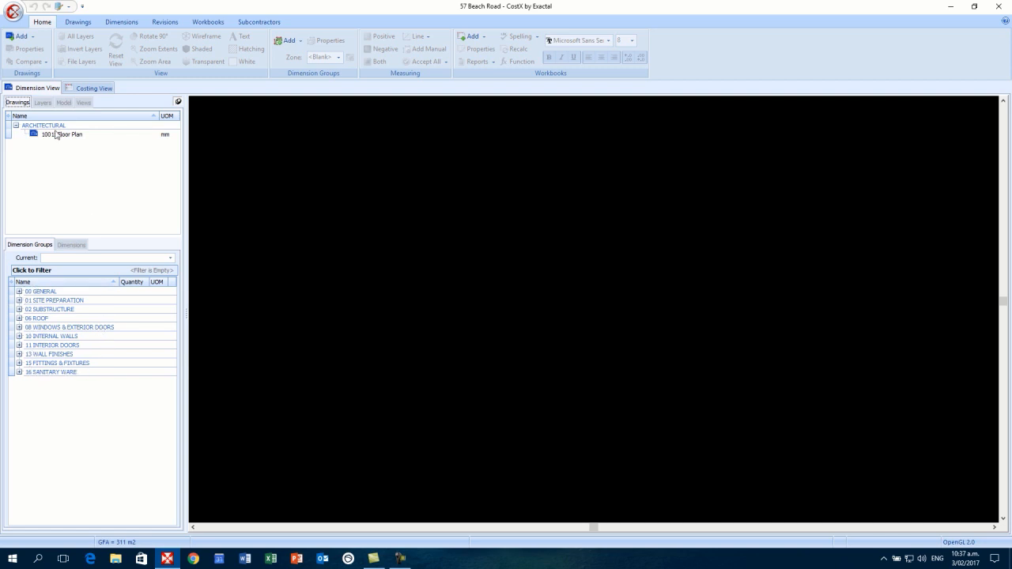
{"action": "mouse_move", "coordinate": [48, 137]}
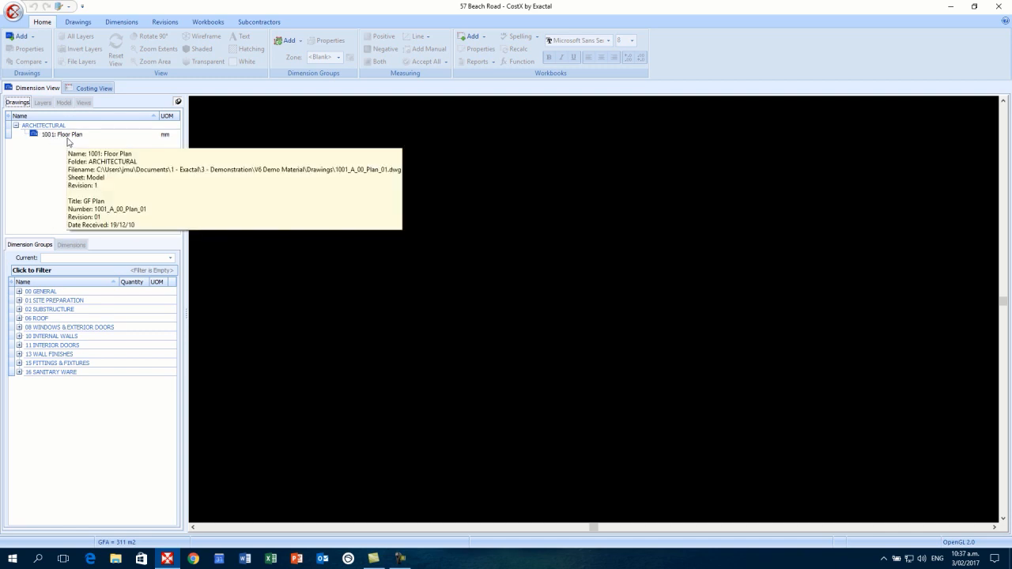
{"action": "left_click", "coordinate": [78, 22]}
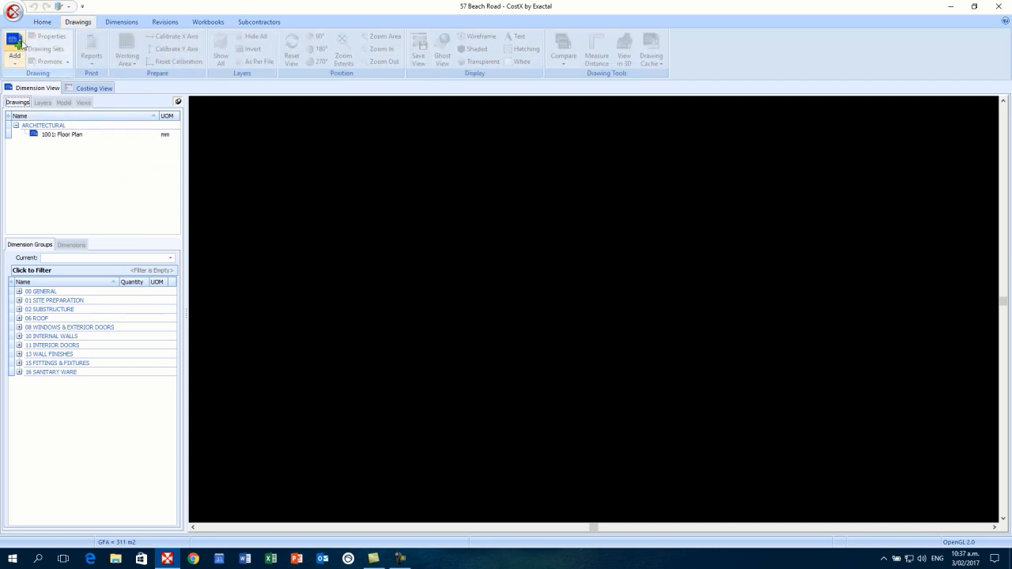
{"action": "left_click", "coordinate": [16, 46]}
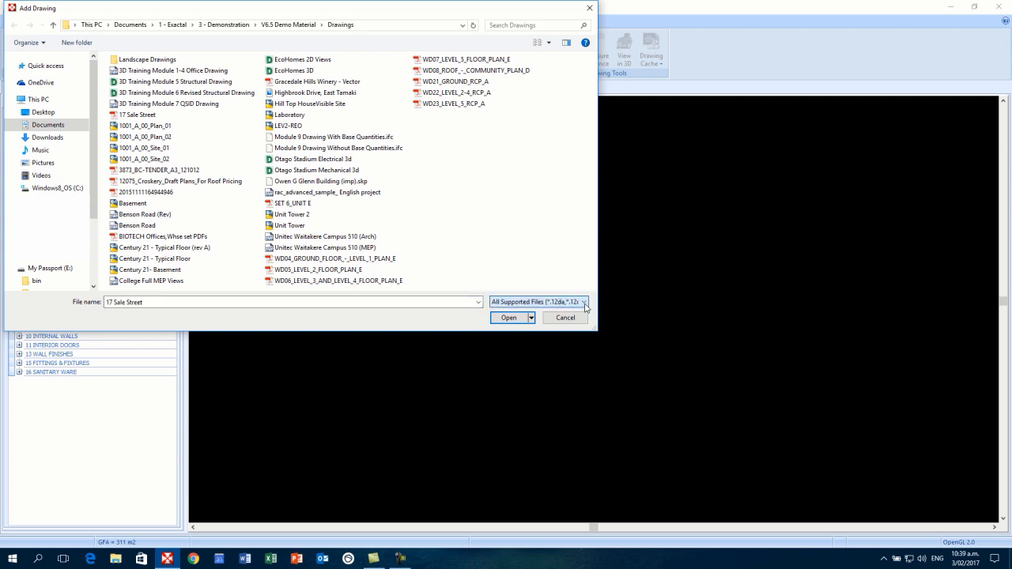
{"action": "left_click", "coordinate": [147, 117]}
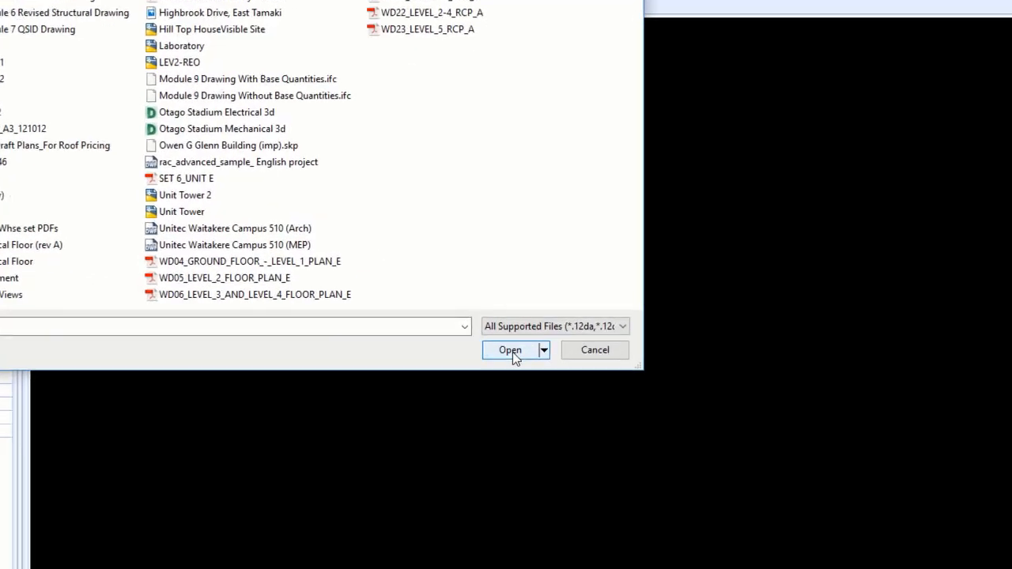
{"action": "left_click", "coordinate": [508, 317]}
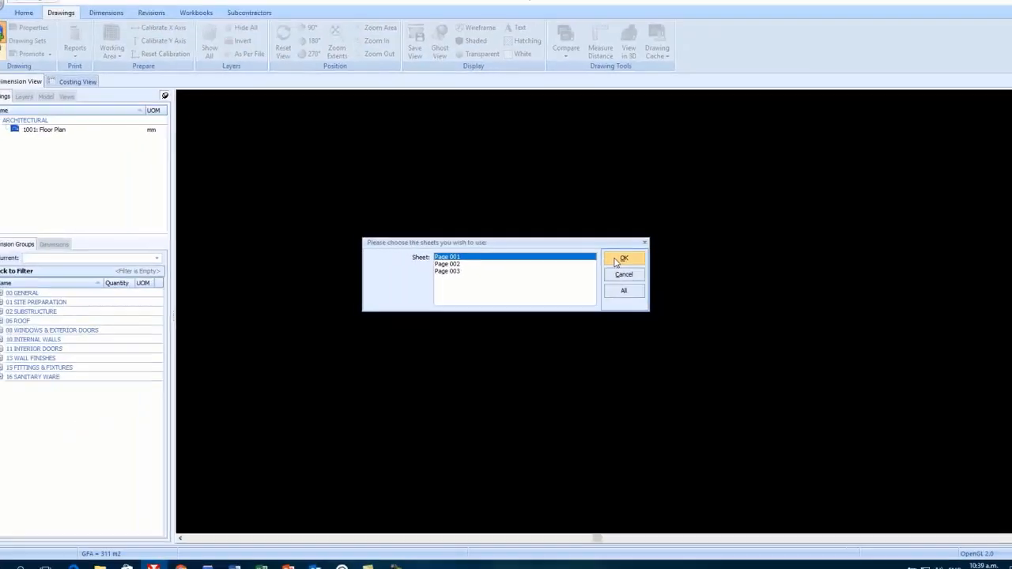
- Use Page 001 and file the drawing under the ARCHITECTURAL folder
{"action": "left_click", "coordinate": [665, 262]}
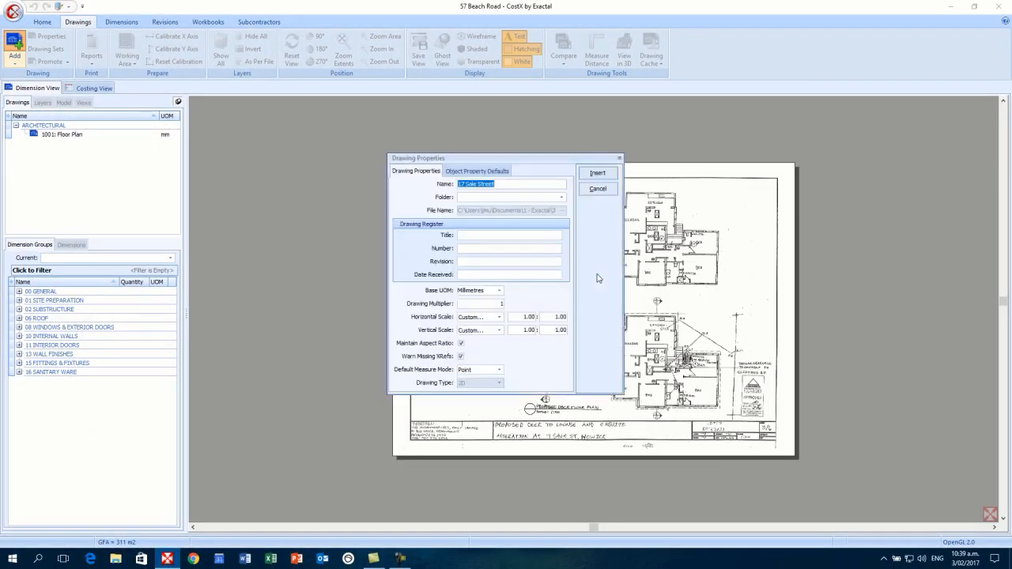
{"action": "left_click", "coordinate": [479, 198]}
{"action": "type", "text": "hfh"}
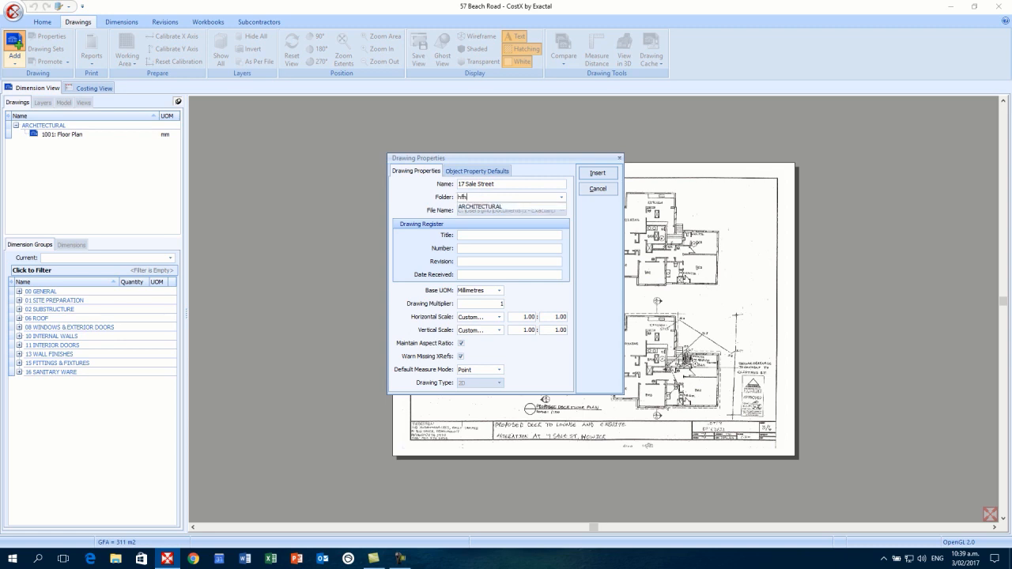
{"action": "key", "text": "BackSpace"}
{"action": "key", "text": "BackSpace"}
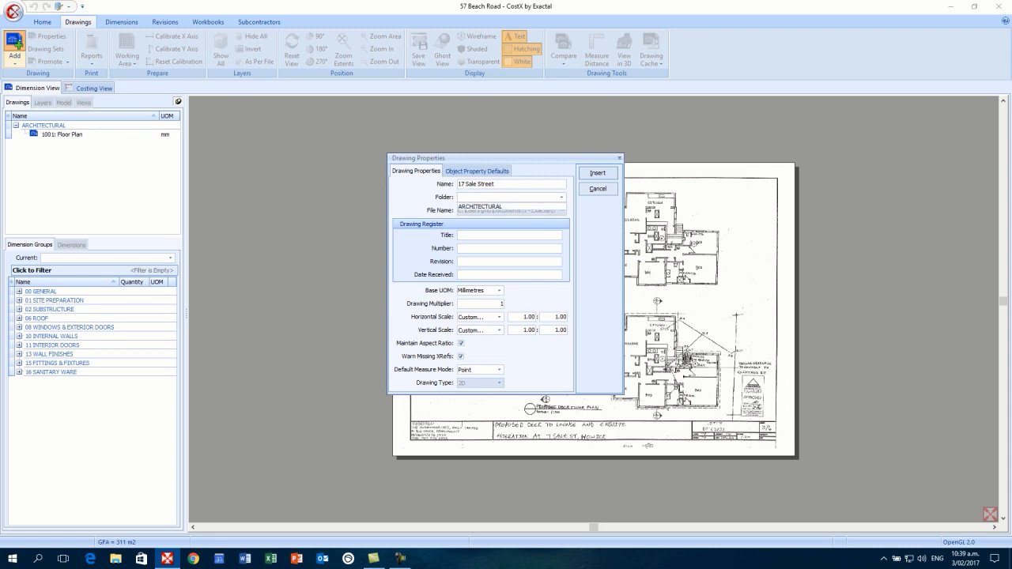
{"action": "left_click", "coordinate": [493, 208]}
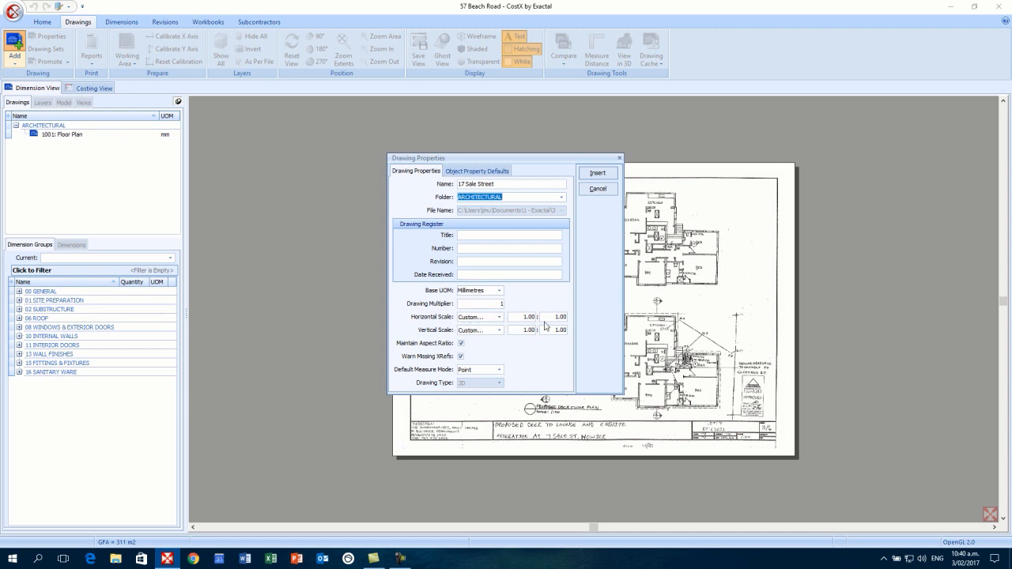
- Keep the horizontal scale as Custom and edit its ratio value
{"action": "left_click", "coordinate": [500, 317]}
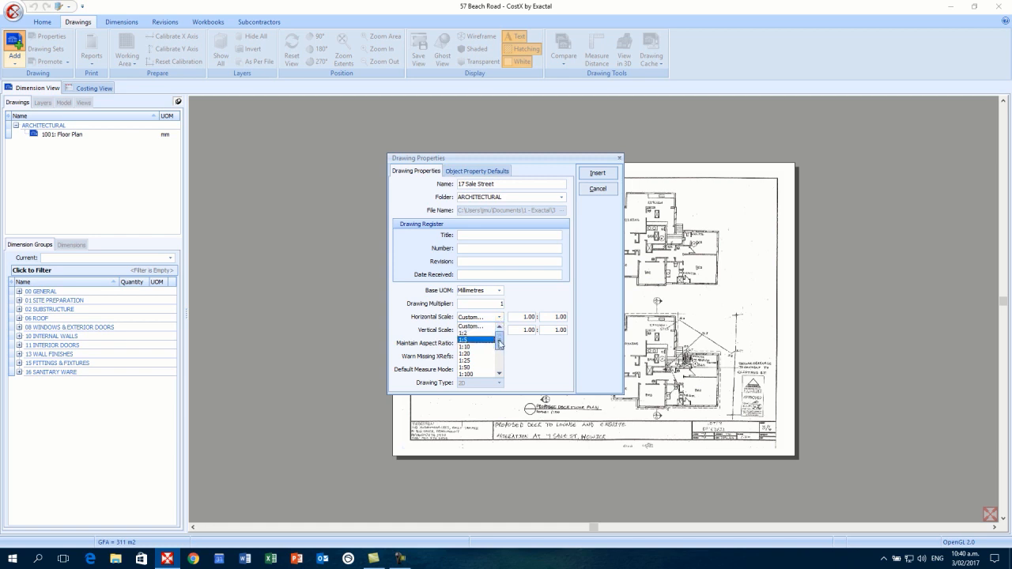
{"action": "mouse_move", "coordinate": [500, 339]}
{"action": "left_mouse_down"}
{"action": "mouse_move", "coordinate": [499, 347]}
{"action": "mouse_move", "coordinate": [500, 329]}
{"action": "left_mouse_up"}
{"action": "left_click", "coordinate": [500, 317]}
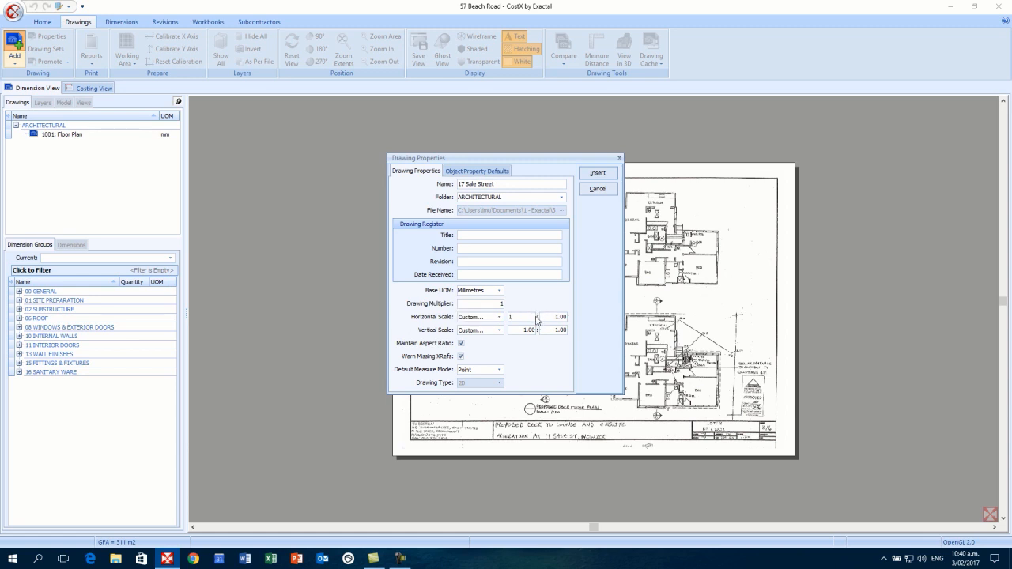
{"action": "left_click", "coordinate": [553, 317]}
{"action": "left_click", "coordinate": [597, 174]}
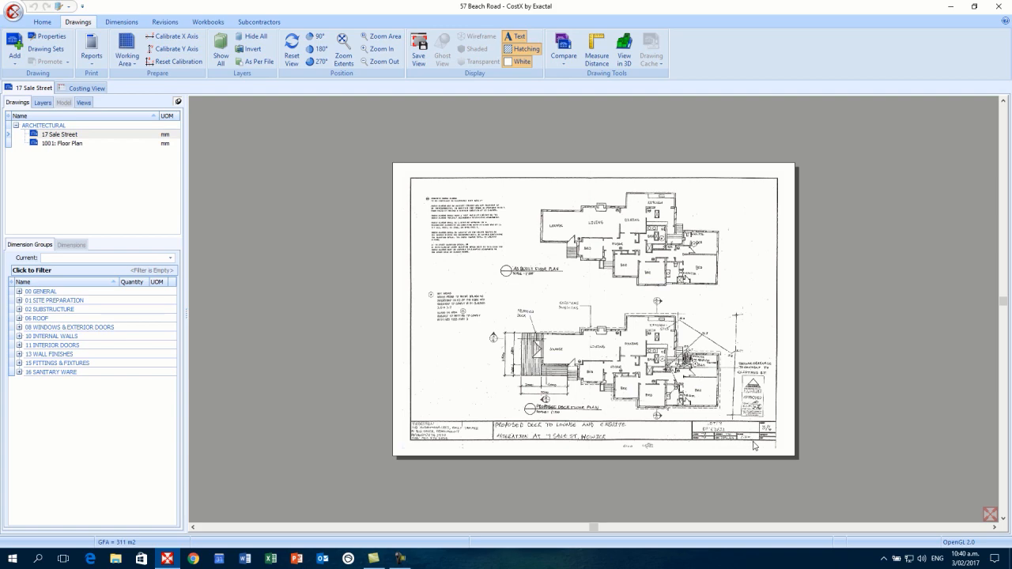
{"action": "scroll", "coordinate": [753, 447], "scroll_direction": "up", "scroll_amount": 3}
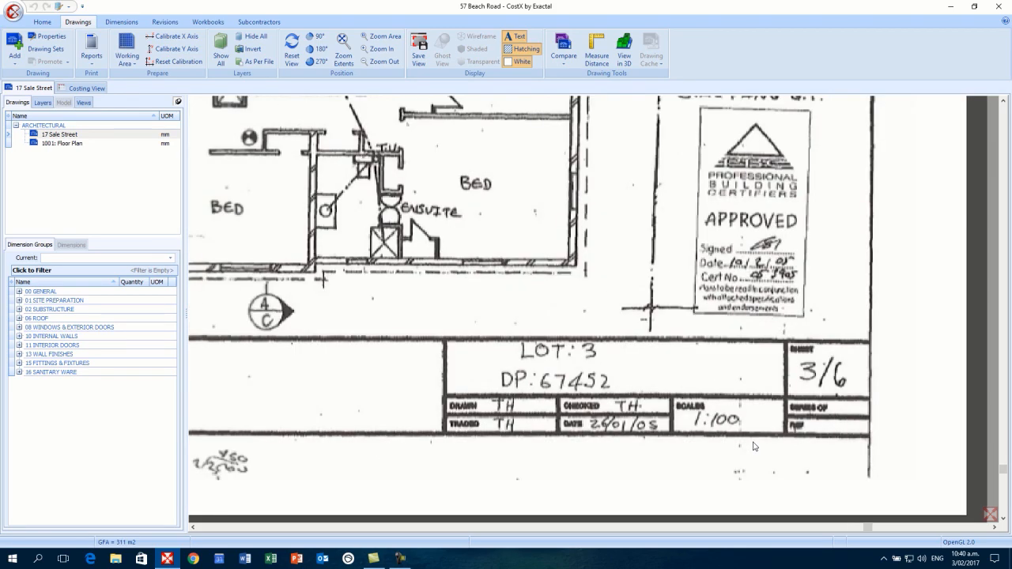
{"action": "scroll", "coordinate": [754, 447], "scroll_direction": "up", "scroll_amount": 2}
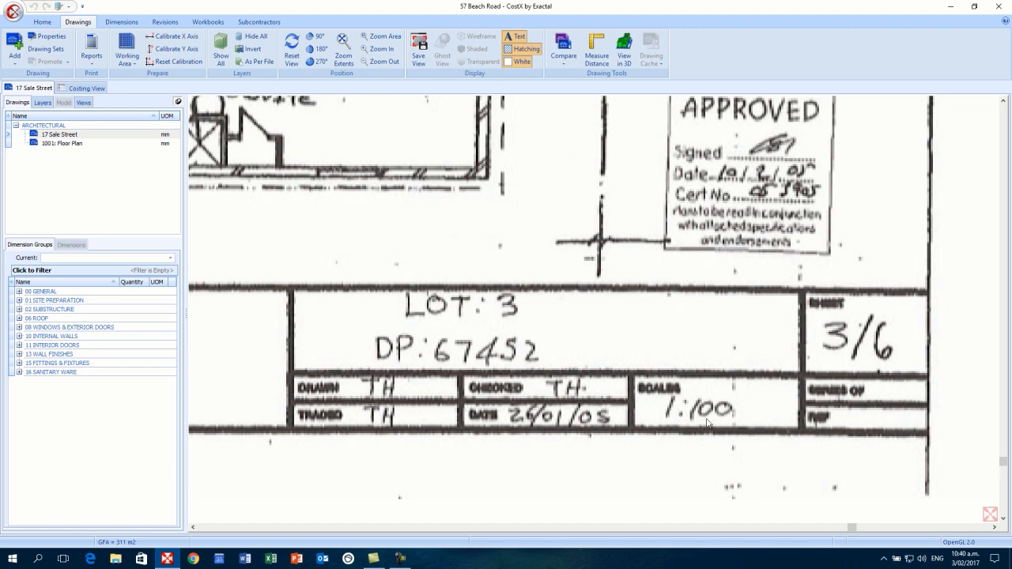
{"action": "scroll", "coordinate": [708, 425], "scroll_direction": "down", "scroll_amount": 5}
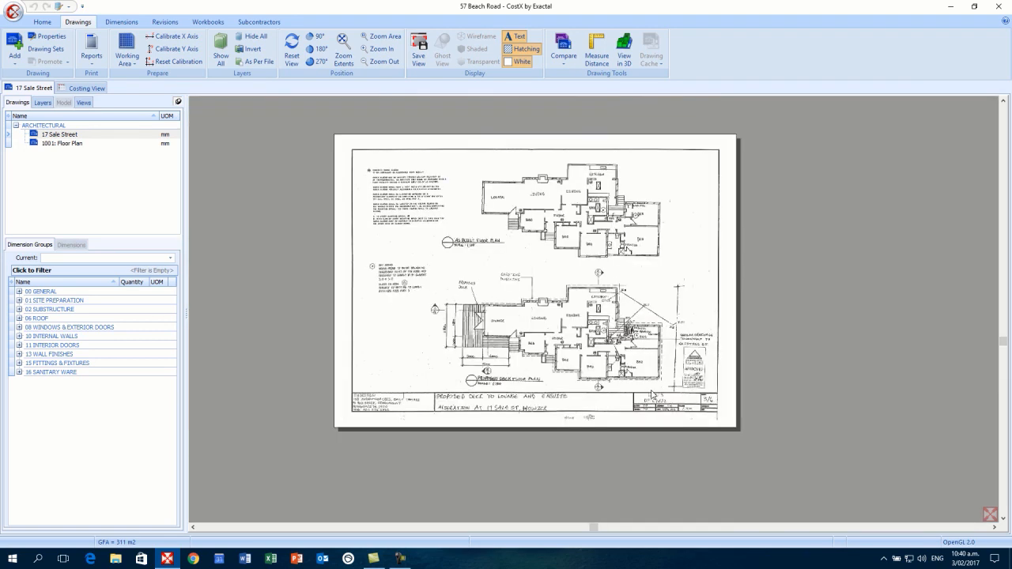
{"action": "left_click_drag", "start_coordinate": [627, 386], "coordinate": [676, 404]}
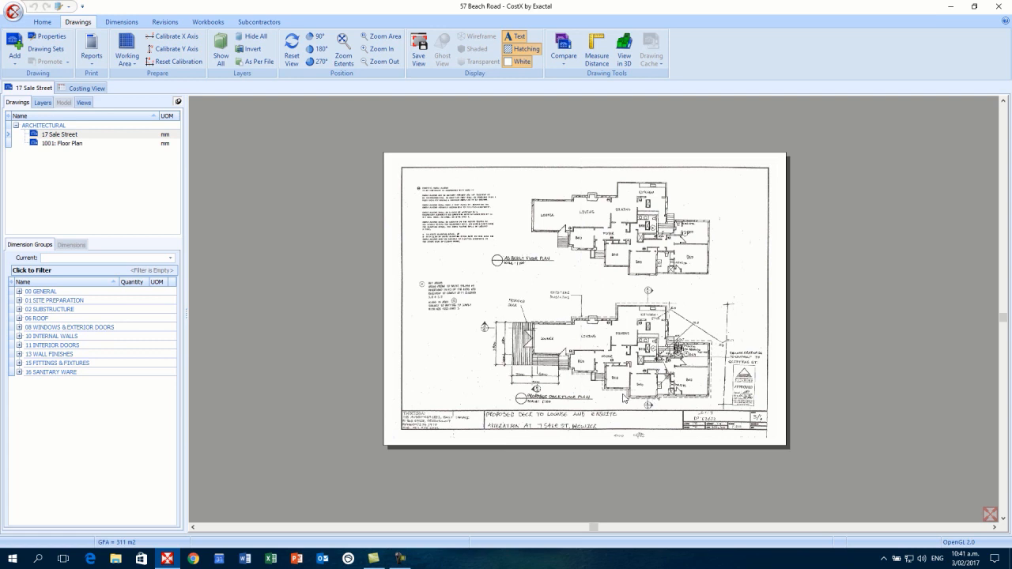
- Calibrate the horizontal axis to 7,000 mm along the deck's 7000 dimension
{"action": "left_click", "coordinate": [179, 41]}
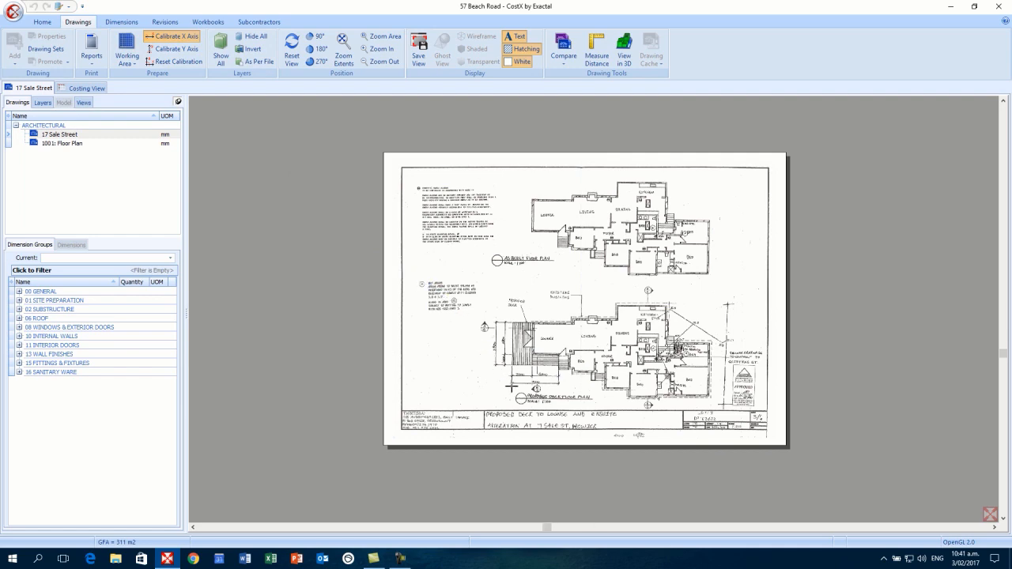
{"action": "scroll", "coordinate": [510, 387], "scroll_direction": "up", "scroll_amount": 3}
{"action": "scroll", "coordinate": [510, 387], "scroll_direction": "up", "scroll_amount": 3}
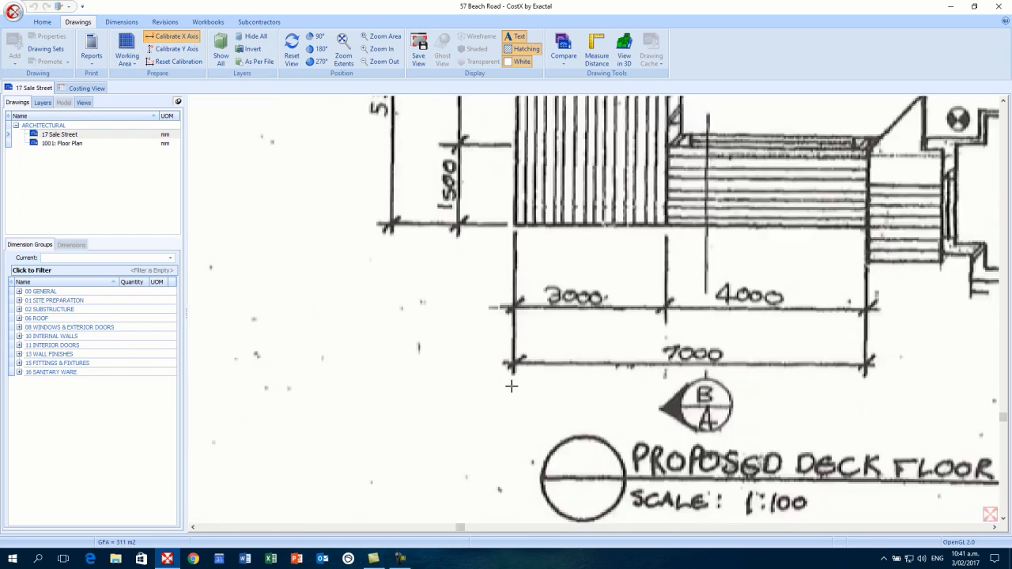
{"action": "left_click_drag", "start_coordinate": [514, 386], "coordinate": [433, 380]}
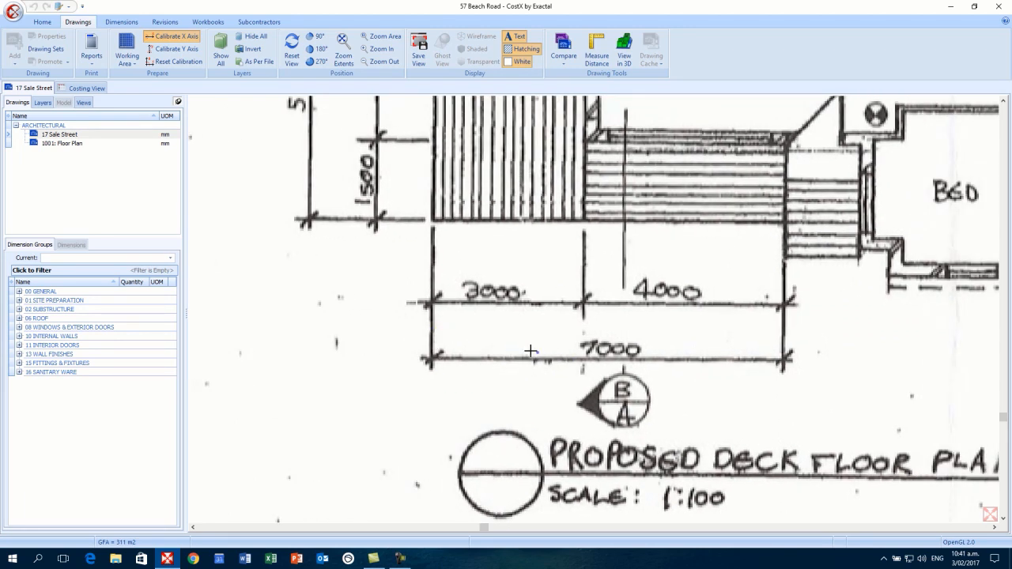
{"action": "left_click", "coordinate": [432, 326]}
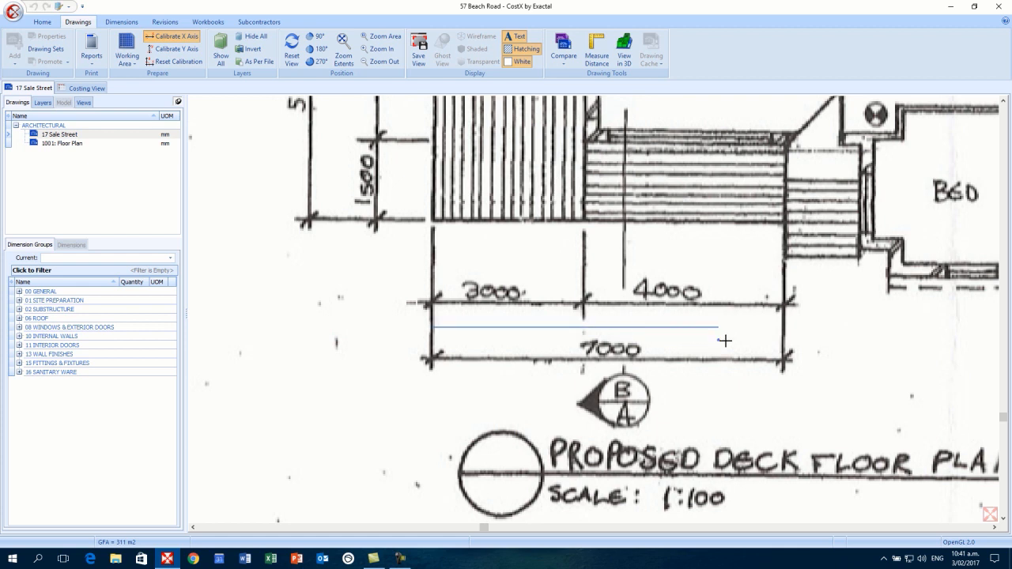
{"action": "left_click", "coordinate": [783, 337]}
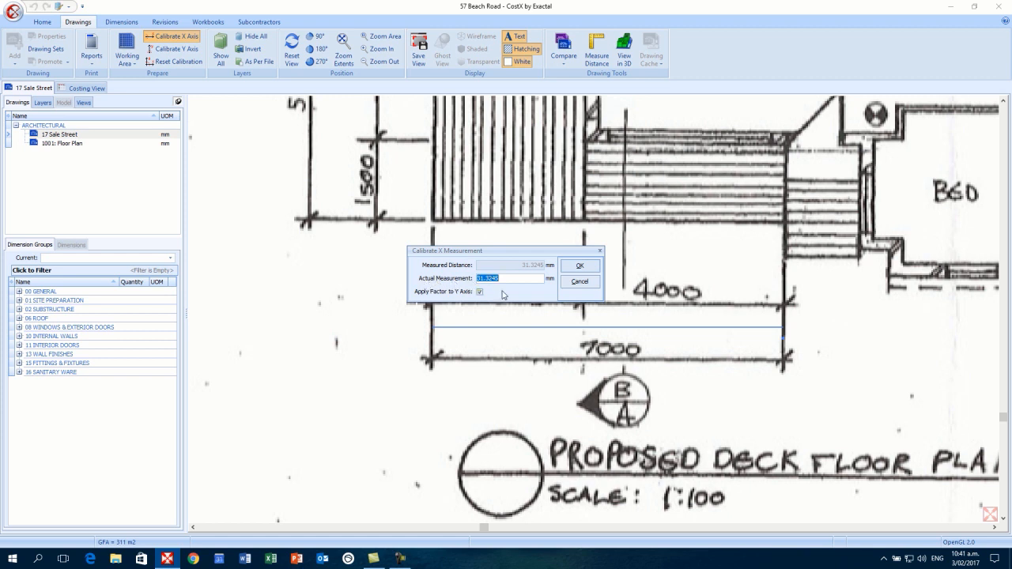
{"action": "type", "text": "7,000.0000"}
{"action": "left_click", "coordinate": [579, 267]}
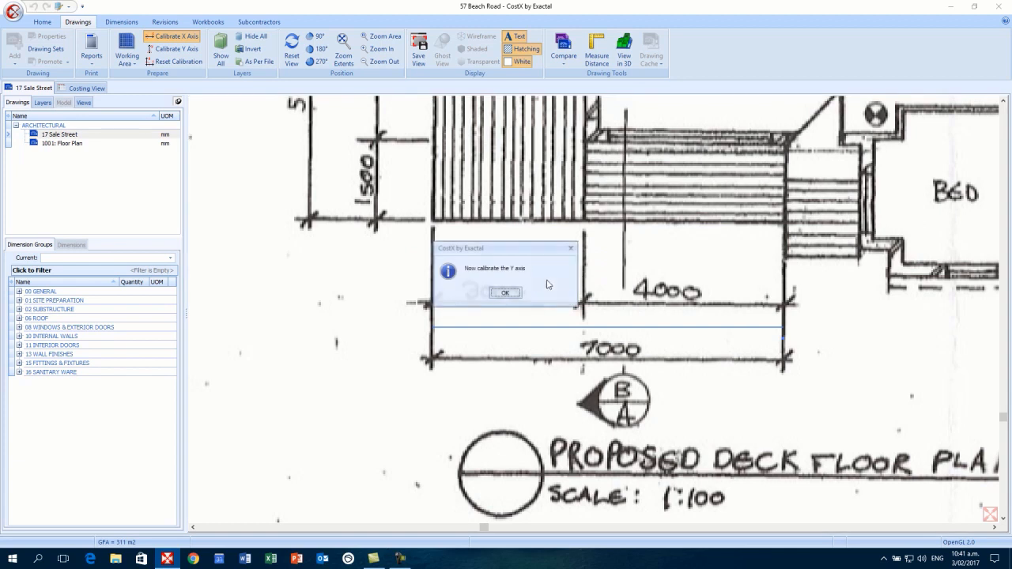
{"action": "left_click", "coordinate": [506, 293]}
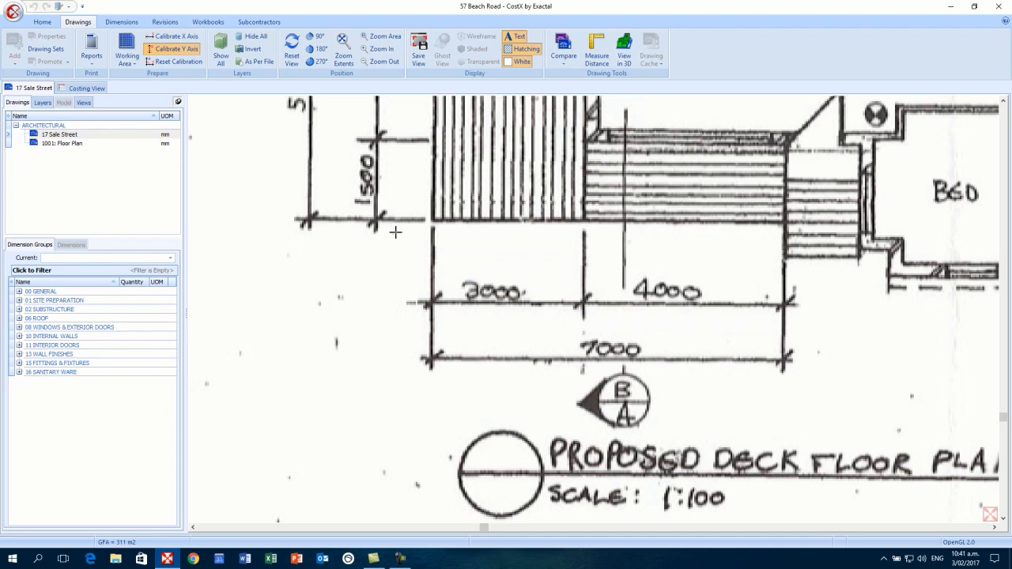
- Calibrate the vertical axis to 5,300 mm along the 5300 dimension beside the lounge
{"action": "left_click_drag", "start_coordinate": [396, 231], "coordinate": [441, 469]}
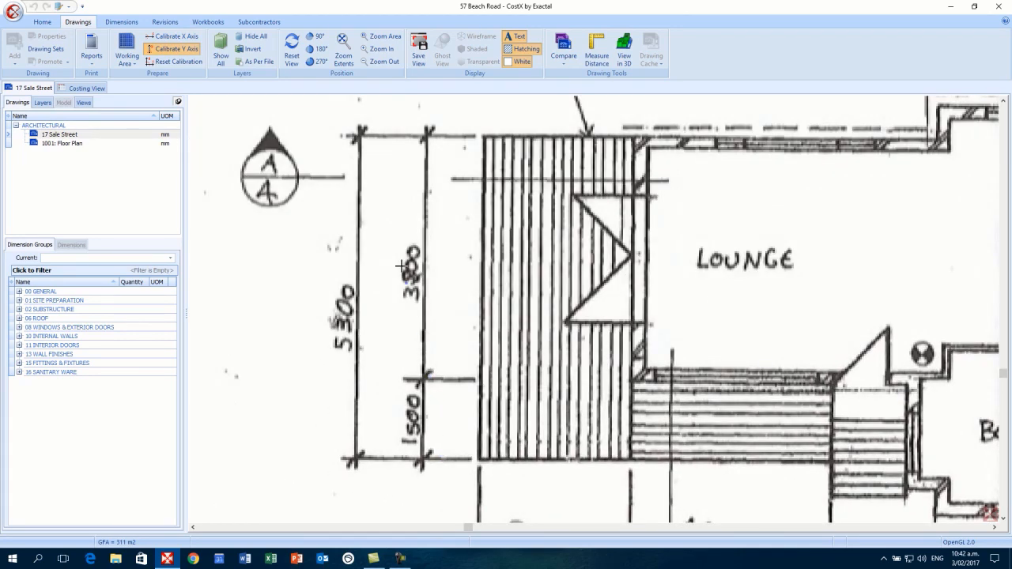
{"action": "left_click", "coordinate": [385, 137]}
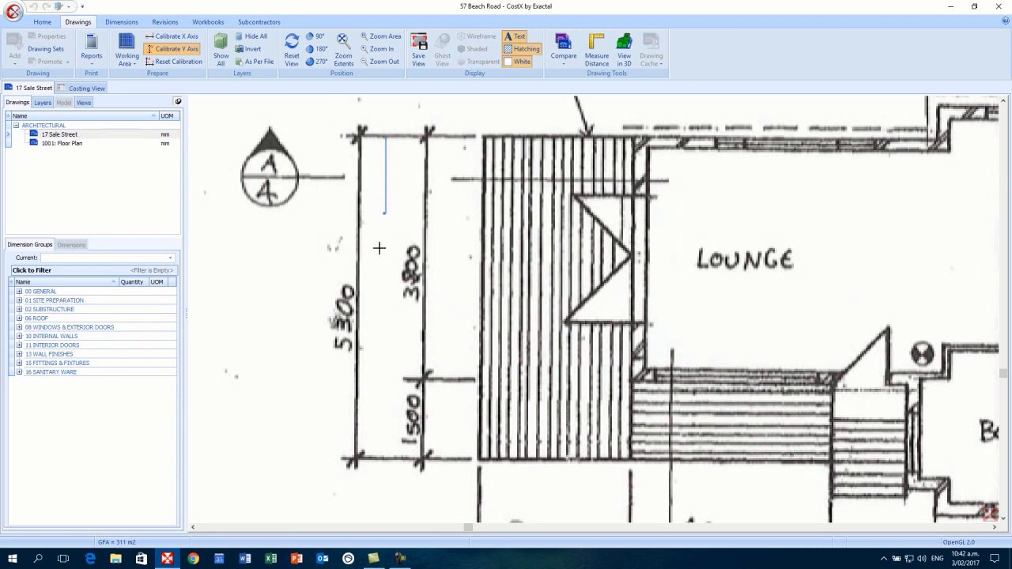
{"action": "left_click", "coordinate": [386, 457]}
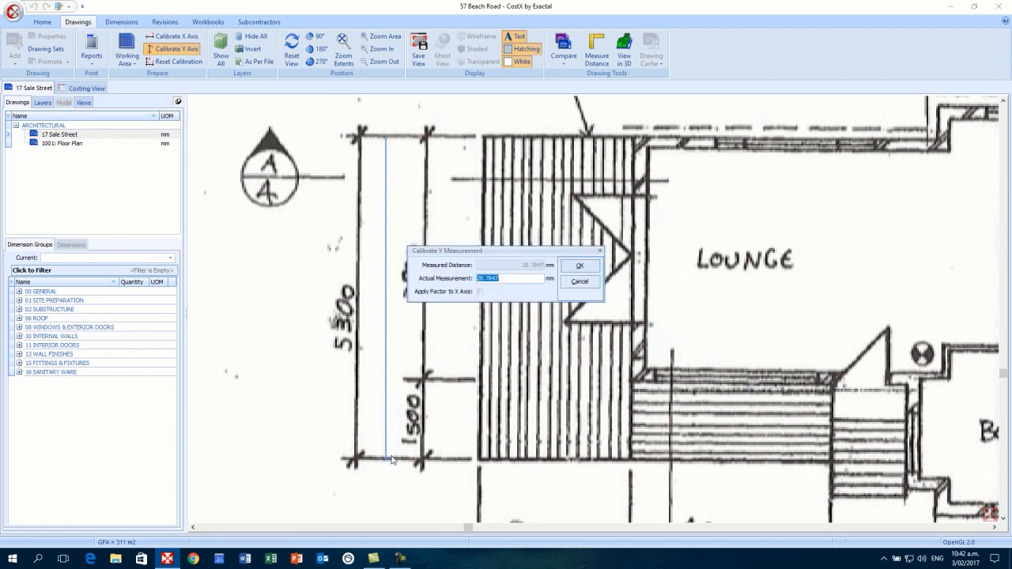
{"action": "type", "text": "5300"}
{"action": "left_click", "coordinate": [587, 269]}
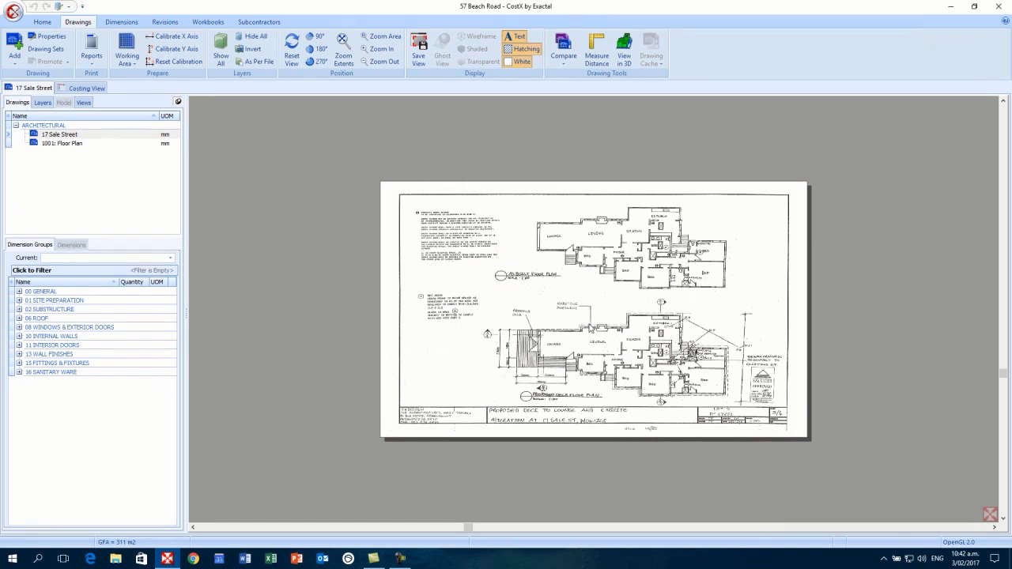
- Expand 00 GENERAL and ROOMS to list room groups such as Living at 135 m2
{"action": "scroll", "coordinate": [591, 327], "scroll_direction": "up", "scroll_amount": 1}
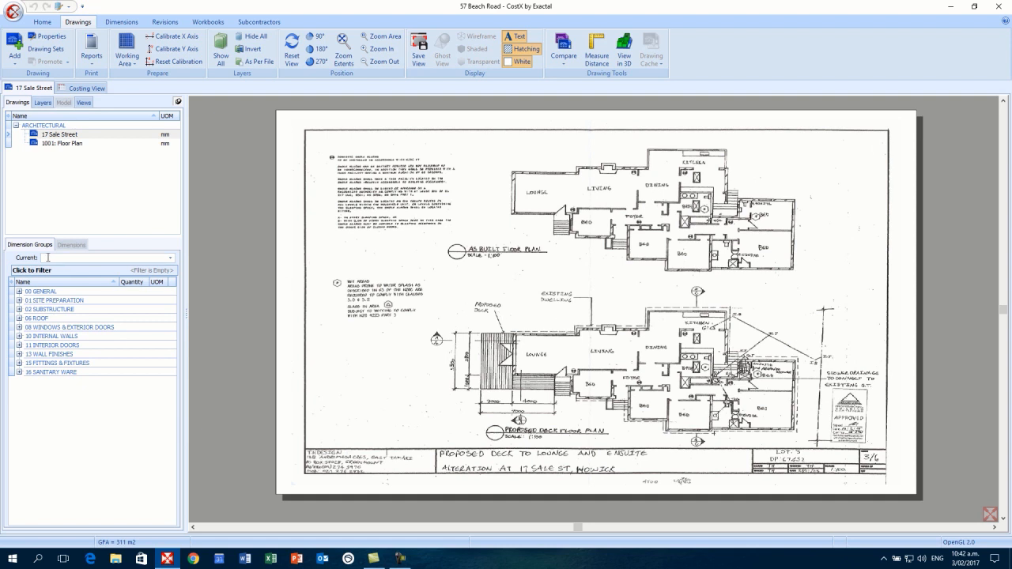
{"action": "left_click", "coordinate": [19, 292]}
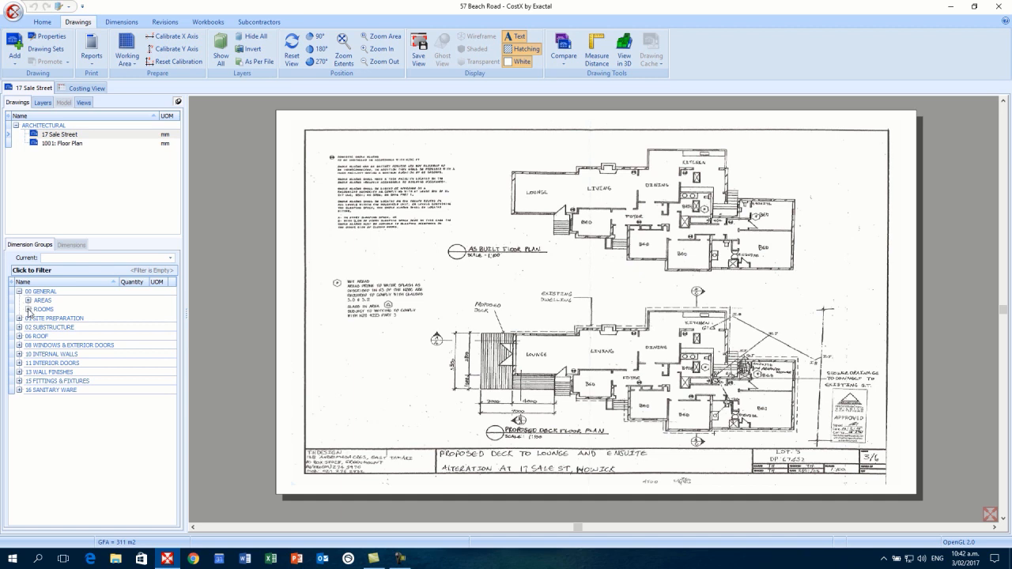
{"action": "left_click", "coordinate": [28, 309]}
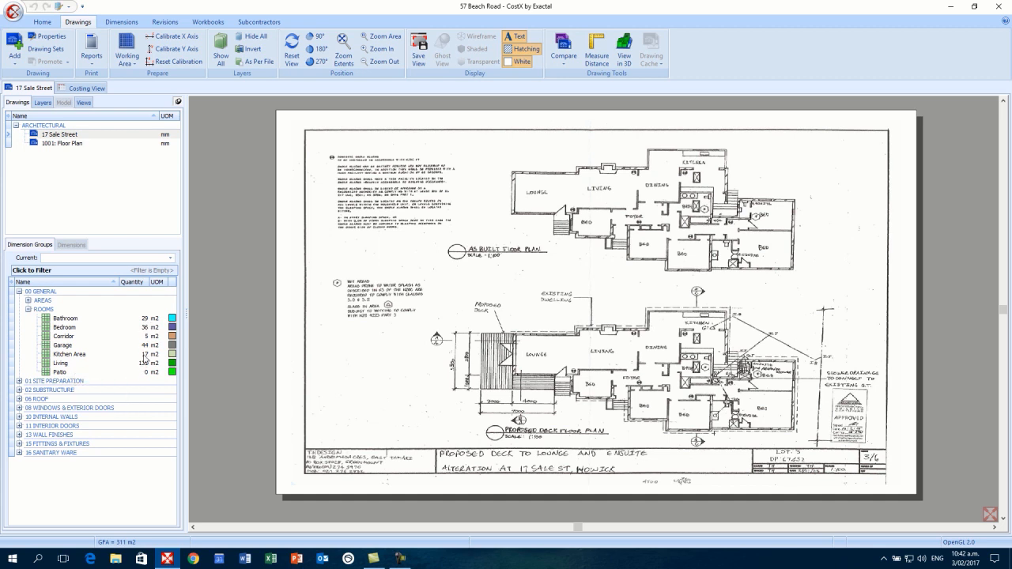
{"action": "mouse_move", "coordinate": [146, 364]}
{"action": "mouse_move", "coordinate": [69, 361]}
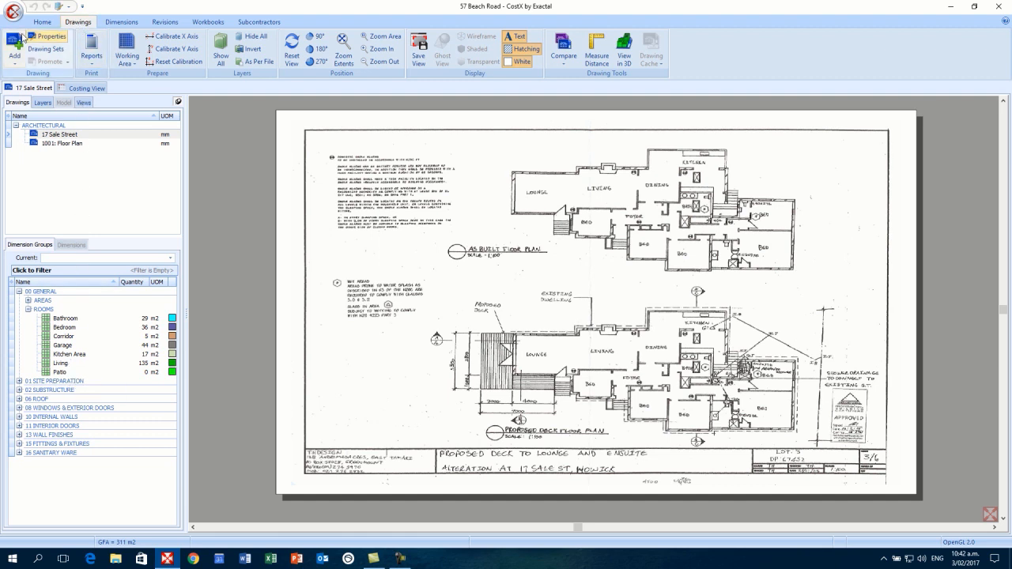
- Start a new Dining dimension group in 00 GENERAL\ROOMS, measured and displayed as Area
{"action": "left_click", "coordinate": [121, 22]}
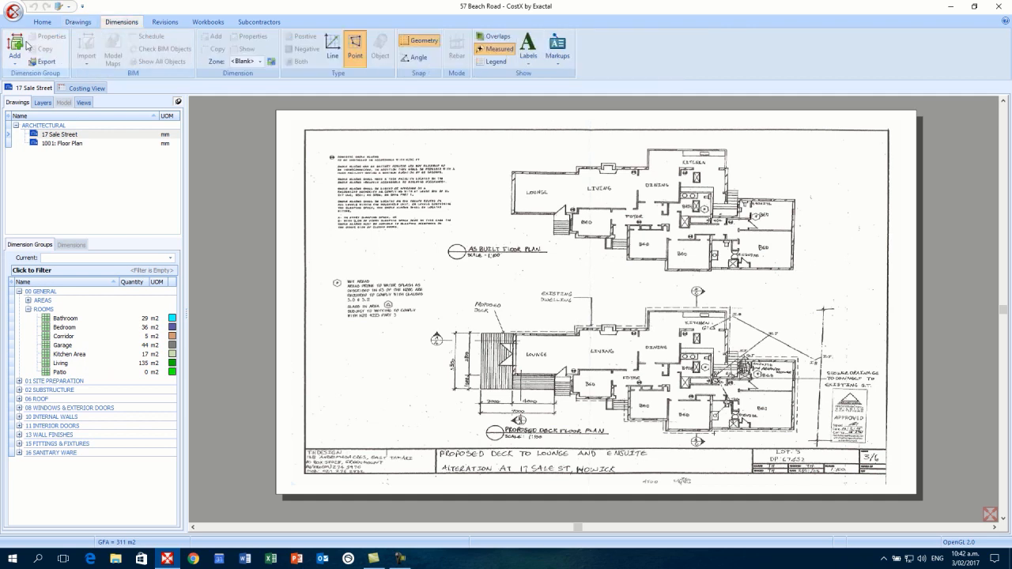
{"action": "left_click", "coordinate": [14, 44]}
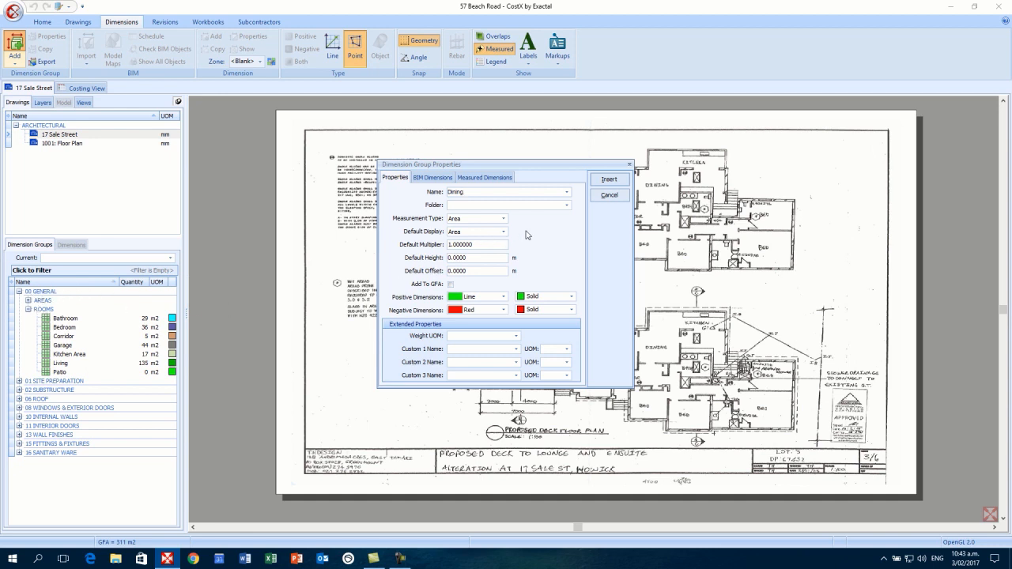
{"action": "left_click", "coordinate": [567, 207]}
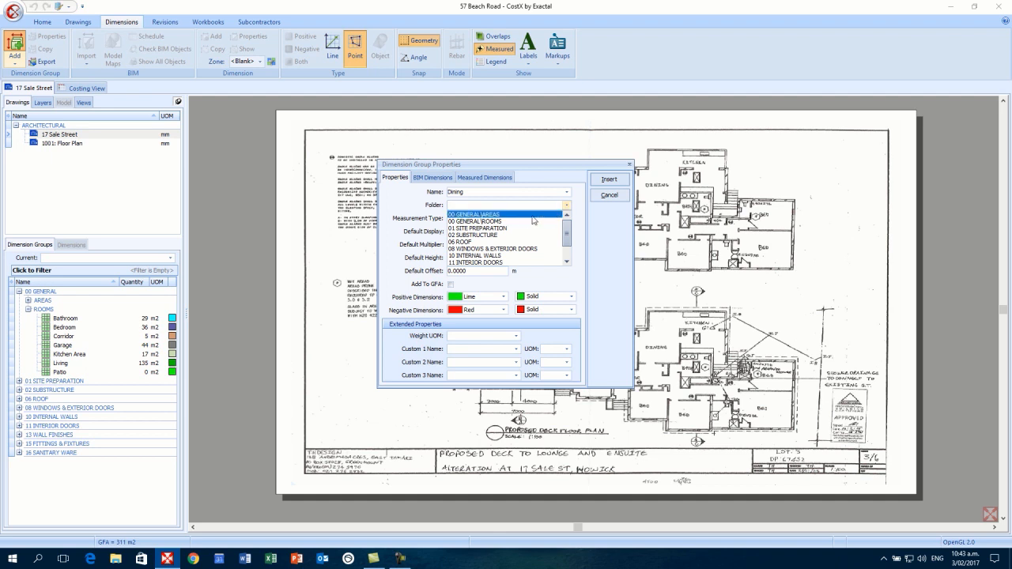
{"action": "left_click", "coordinate": [507, 222]}
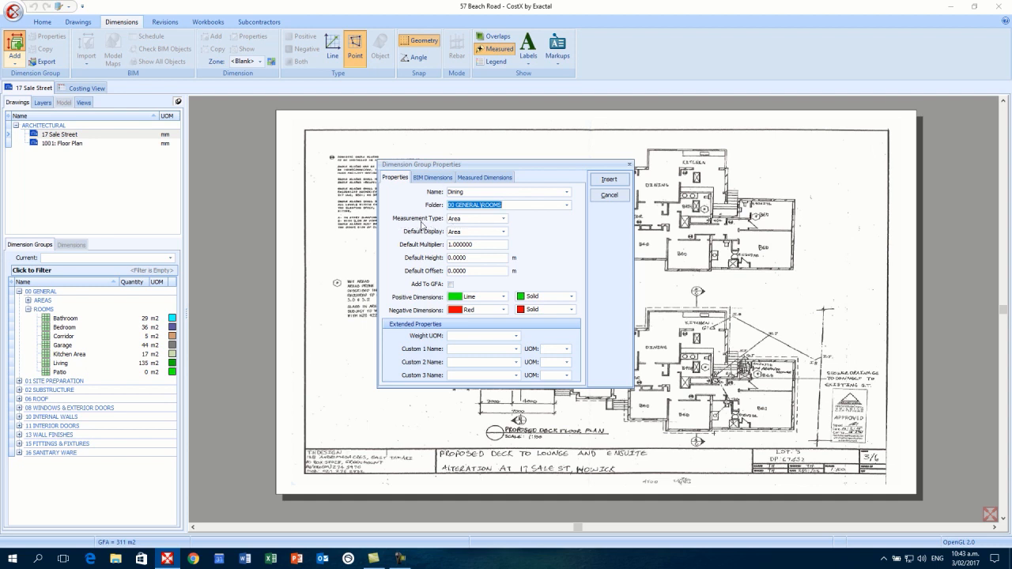
{"action": "left_click", "coordinate": [494, 228]}
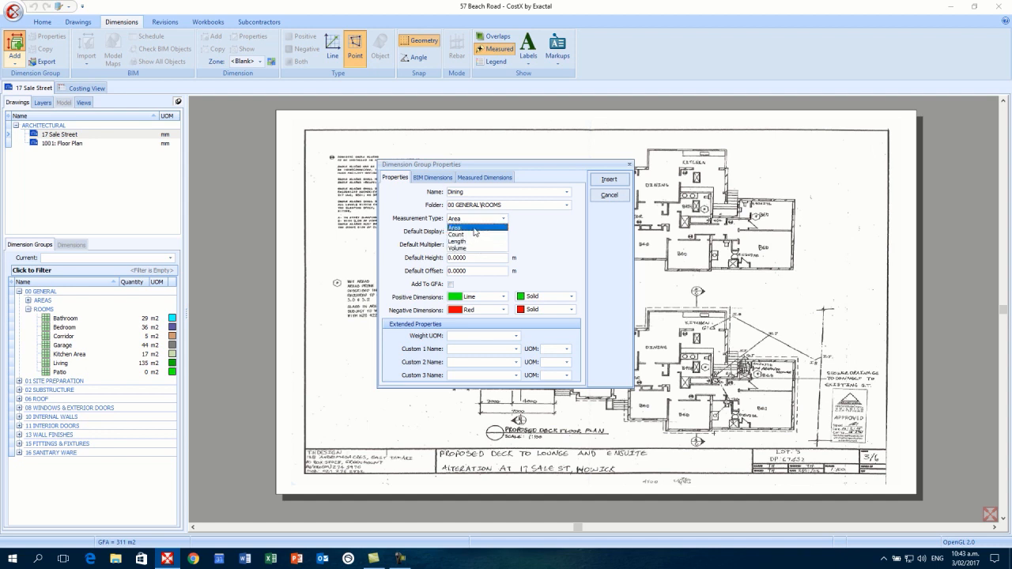
{"action": "left_click", "coordinate": [475, 229]}
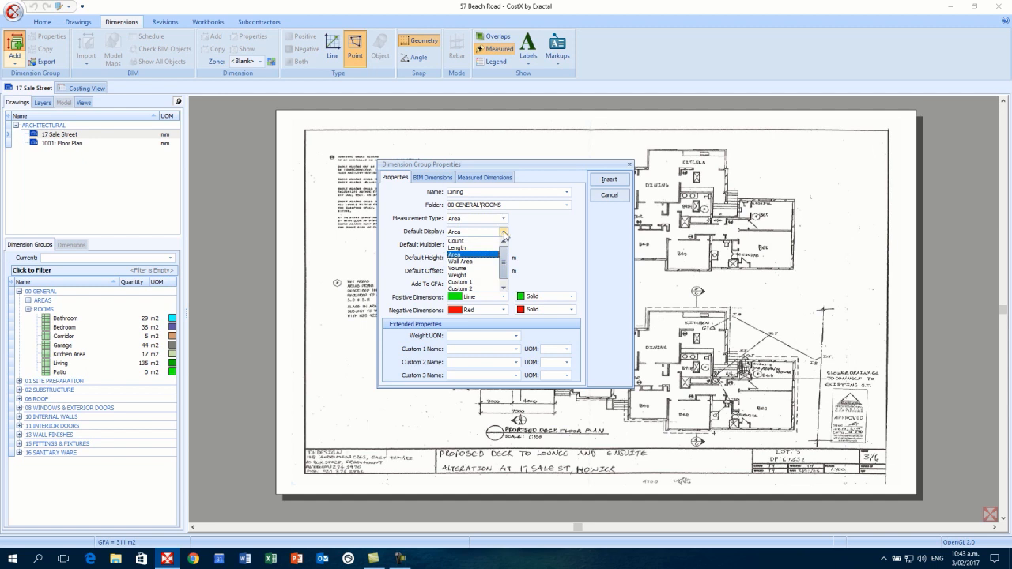
{"action": "left_click", "coordinate": [504, 234]}
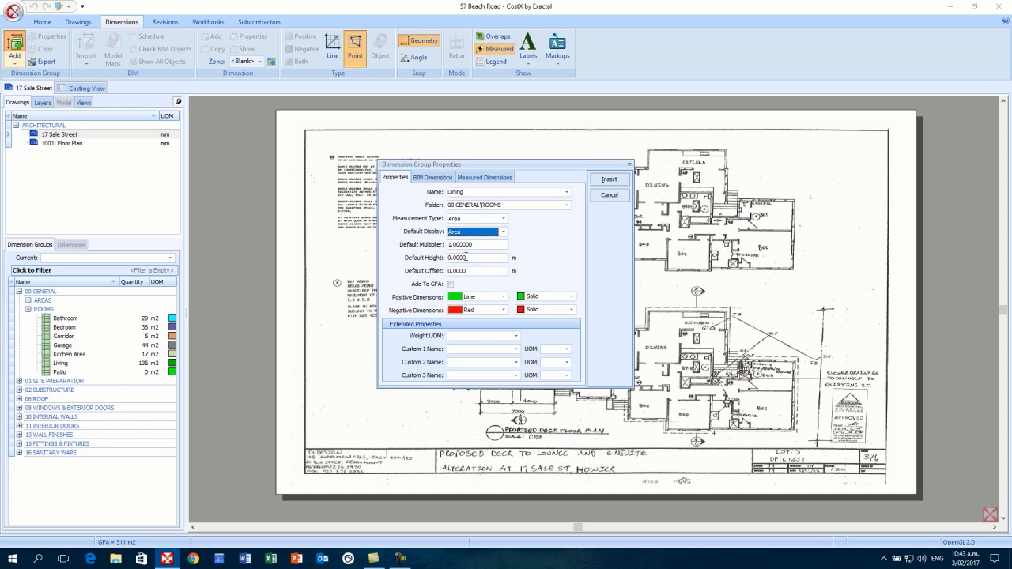
- Give the group a 2.7 default height and Lime Crosshatch positive fill, then insert it
{"action": "left_click", "coordinate": [471, 258]}
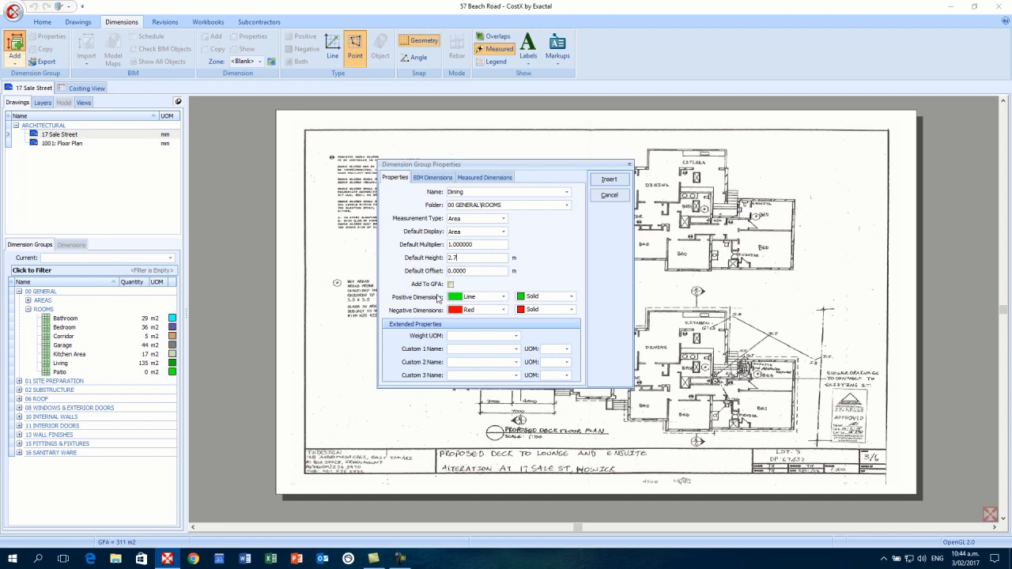
{"action": "left_click", "coordinate": [503, 298]}
{"action": "left_click", "coordinate": [503, 298]}
{"action": "left_click", "coordinate": [571, 298]}
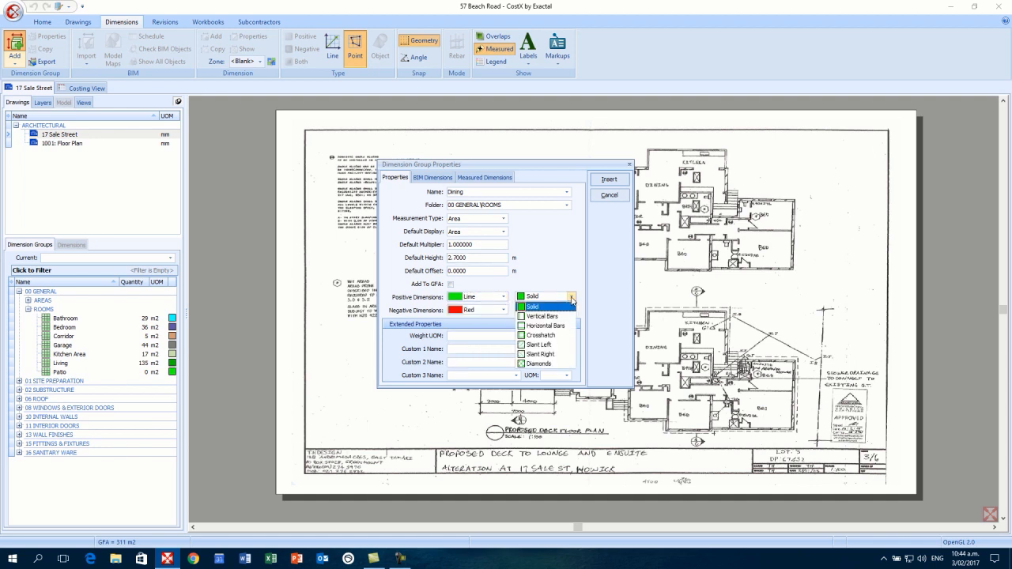
{"action": "left_click", "coordinate": [543, 335]}
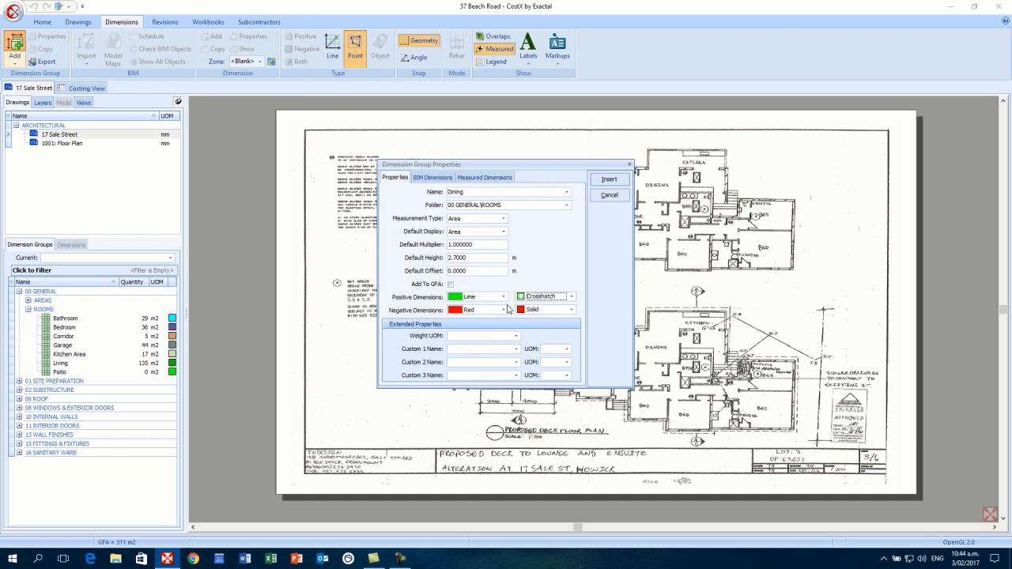
{"action": "left_click", "coordinate": [609, 180]}
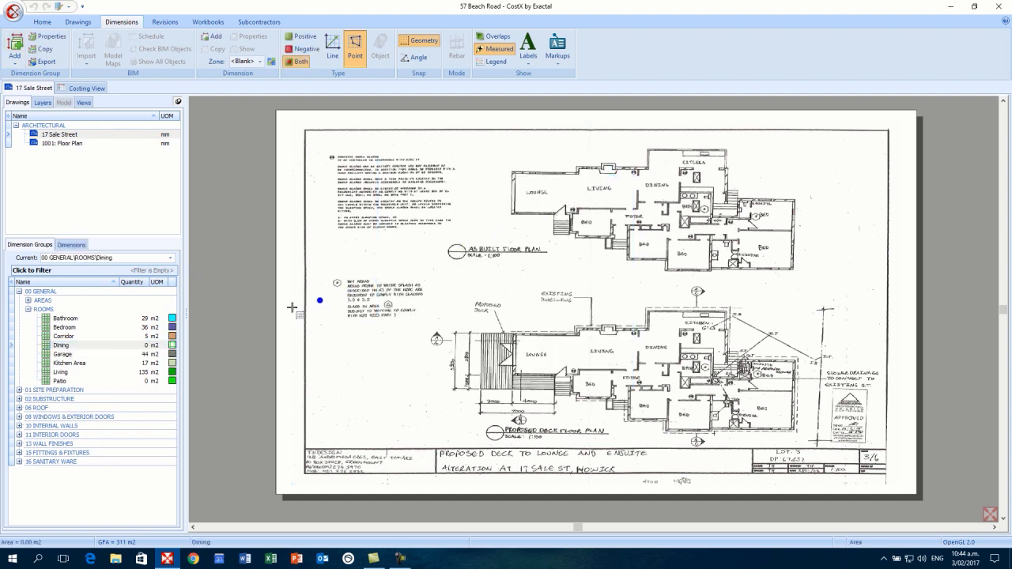
- Trace the dining room's eight corners into the Dining group and close the outline at 17 m2
{"action": "left_click", "coordinate": [147, 345]}
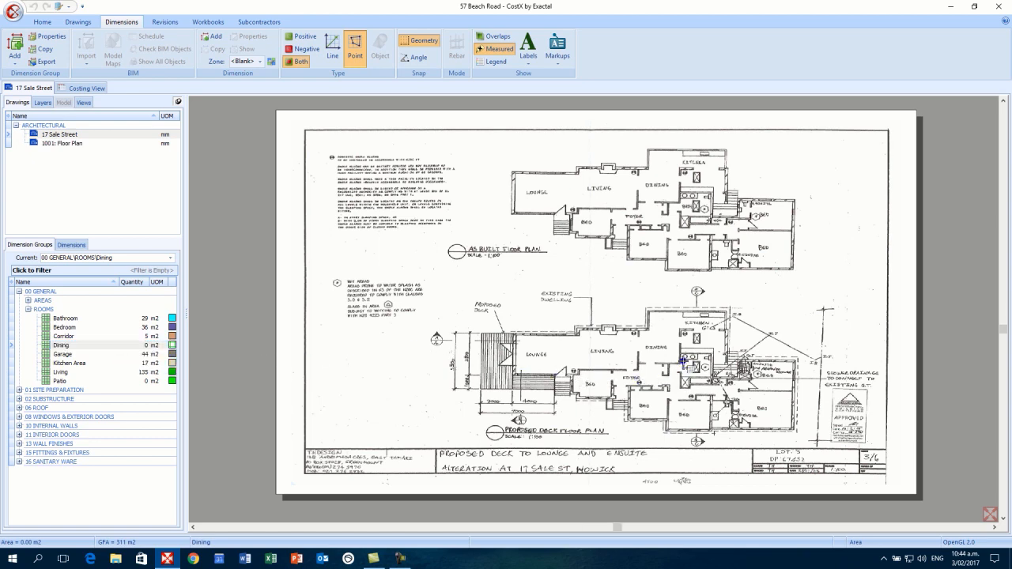
{"action": "scroll", "coordinate": [684, 361], "scroll_direction": "up", "scroll_amount": 6}
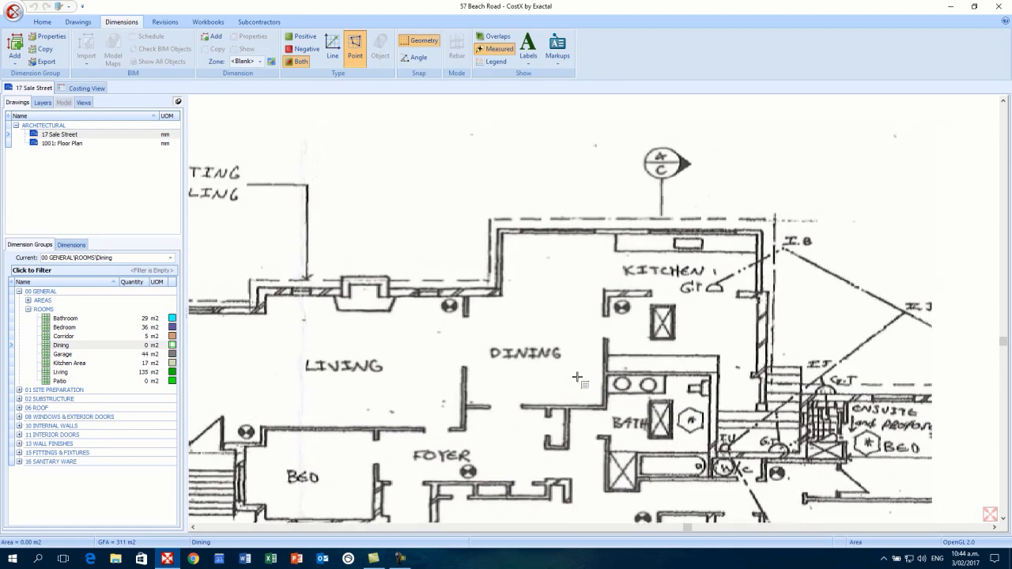
{"action": "scroll", "coordinate": [577, 377], "scroll_direction": "up", "scroll_amount": 2}
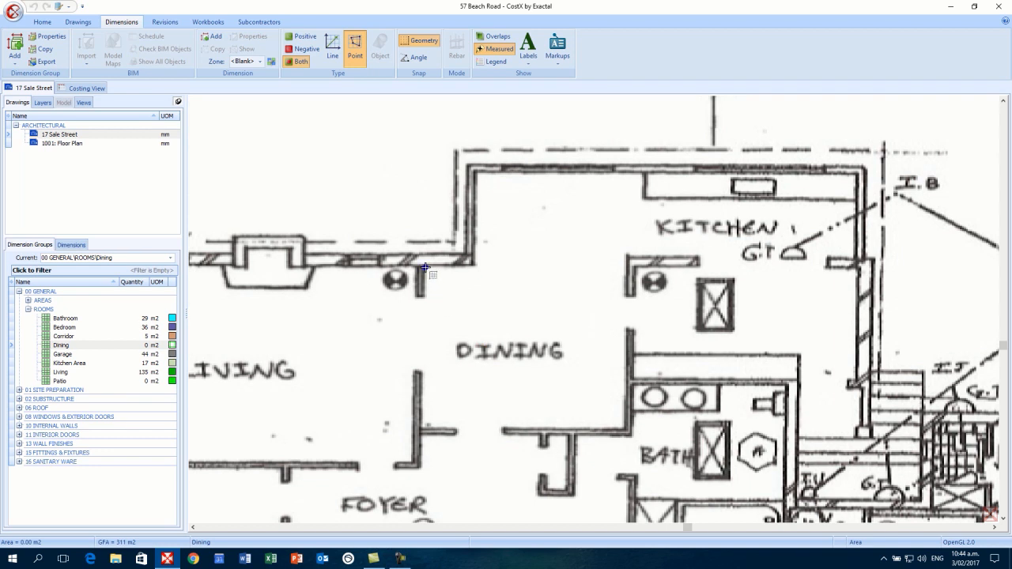
{"action": "left_click", "coordinate": [424, 268]}
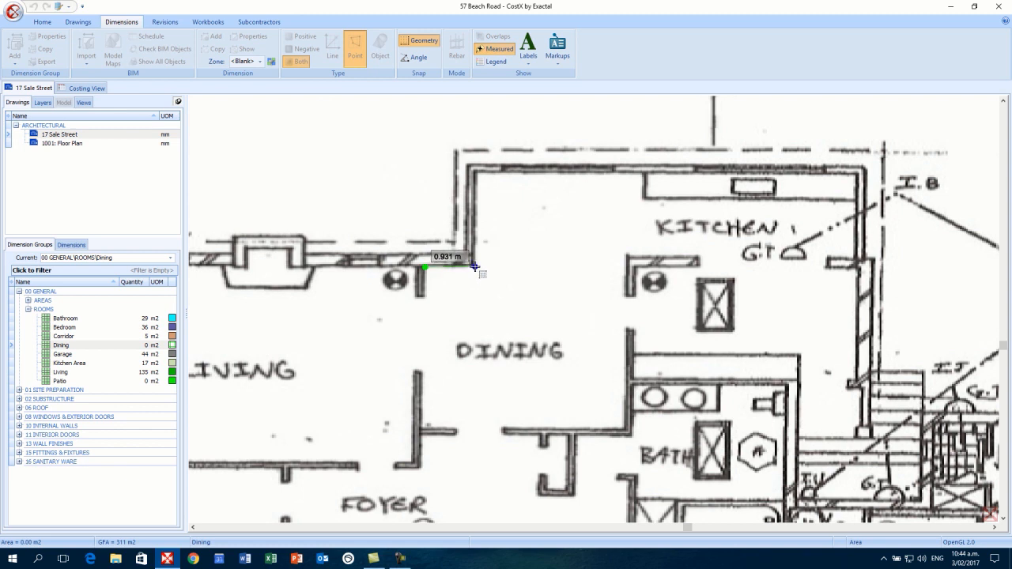
{"action": "left_click", "coordinate": [474, 267]}
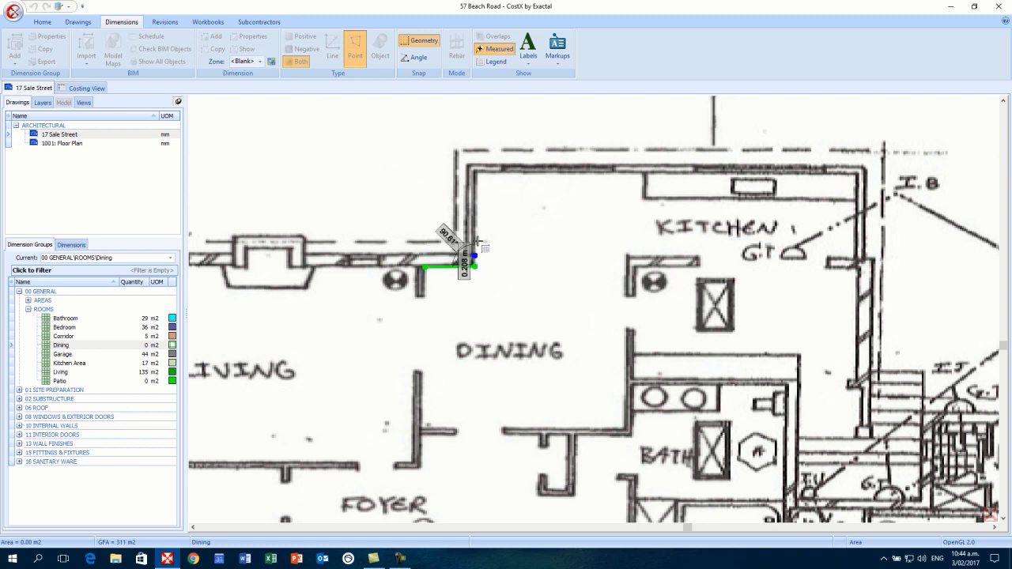
{"action": "left_click", "coordinate": [476, 173]}
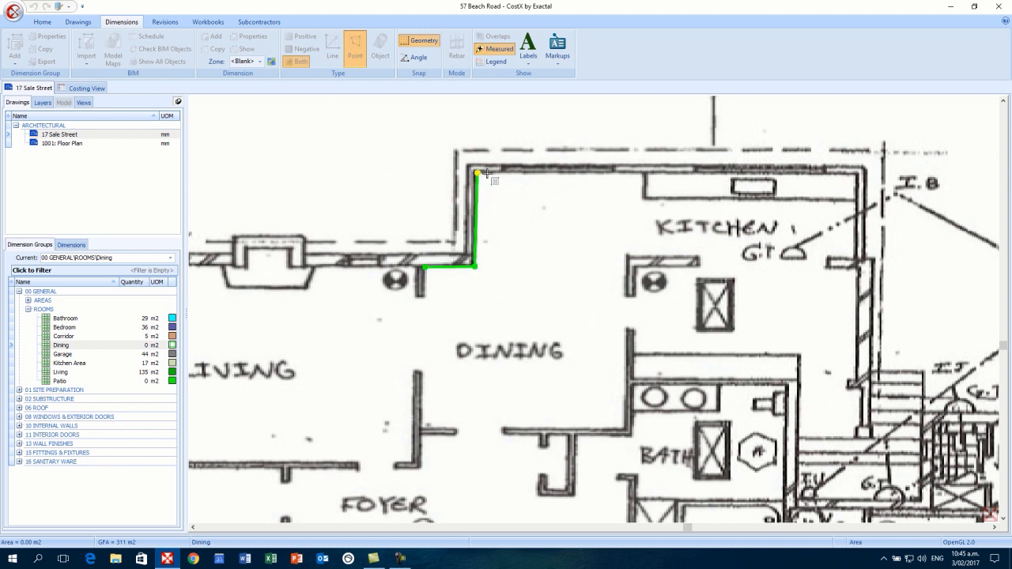
{"action": "left_click", "coordinate": [645, 173]}
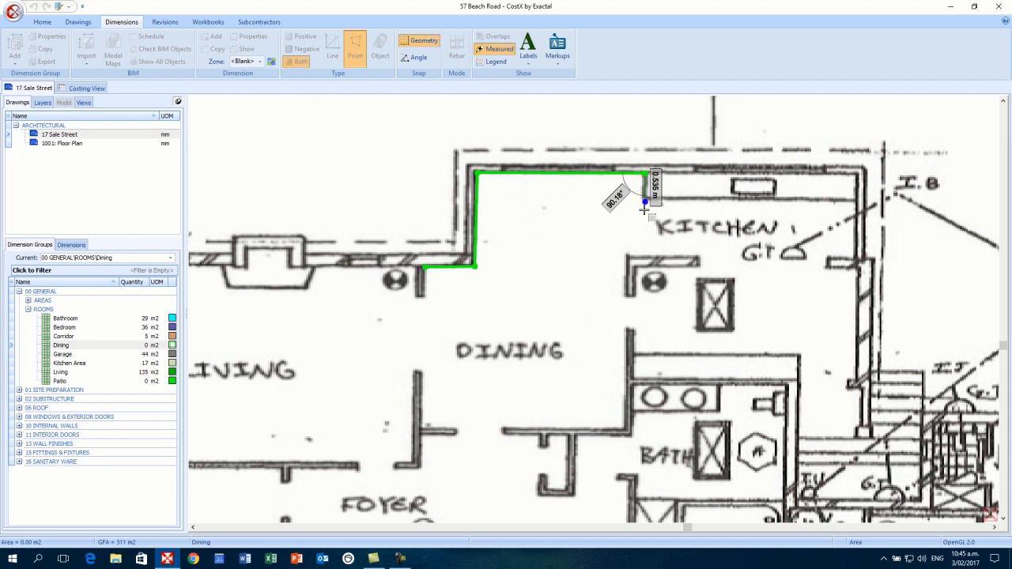
{"action": "left_click", "coordinate": [644, 257]}
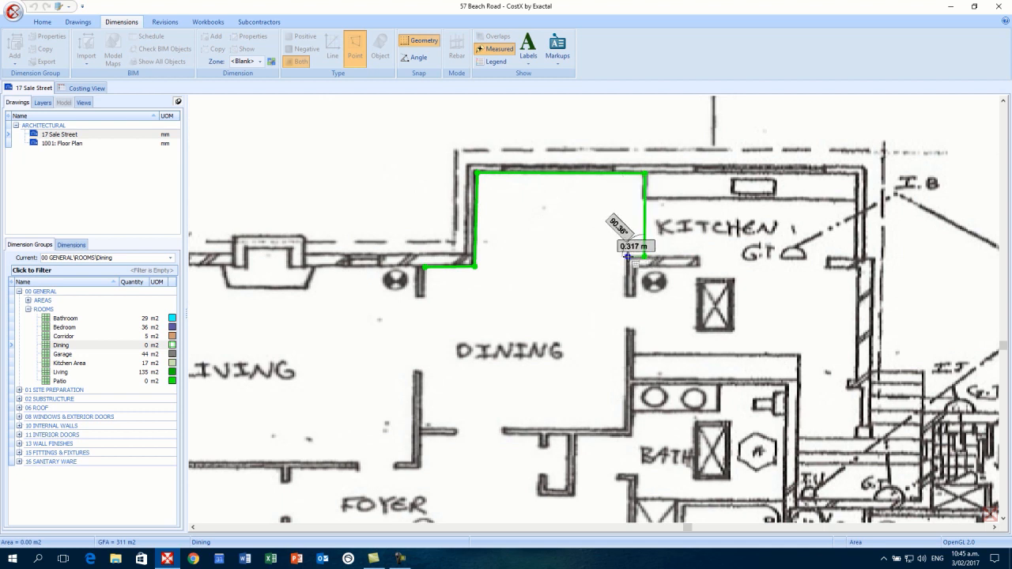
{"action": "left_click", "coordinate": [627, 256]}
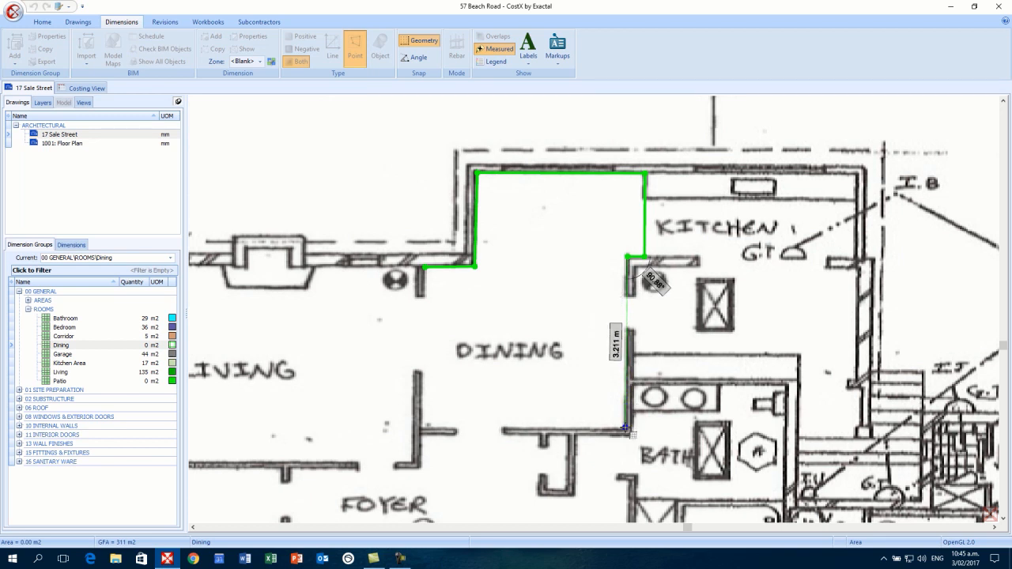
{"action": "left_click", "coordinate": [624, 428]}
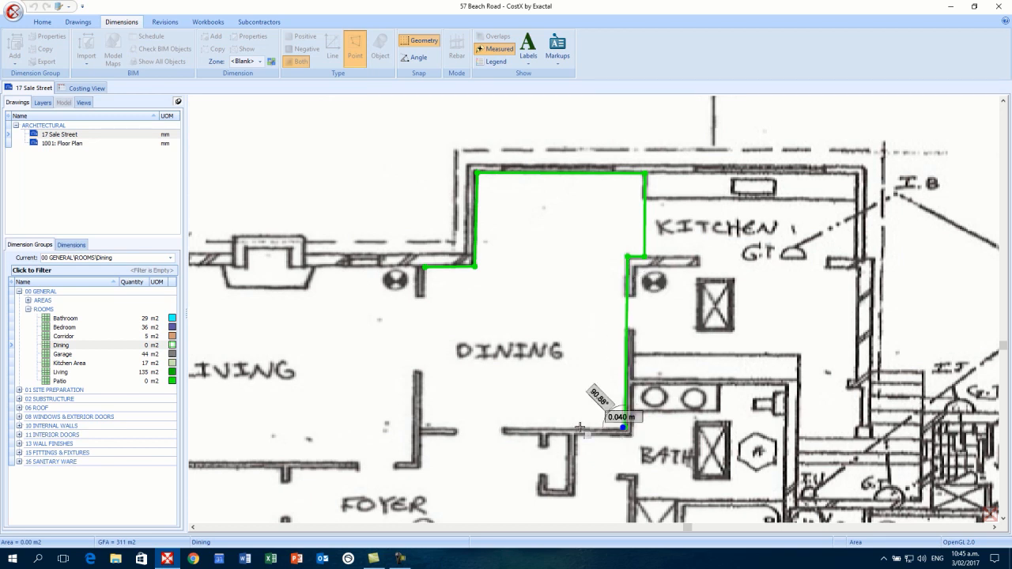
{"action": "left_click", "coordinate": [421, 427]}
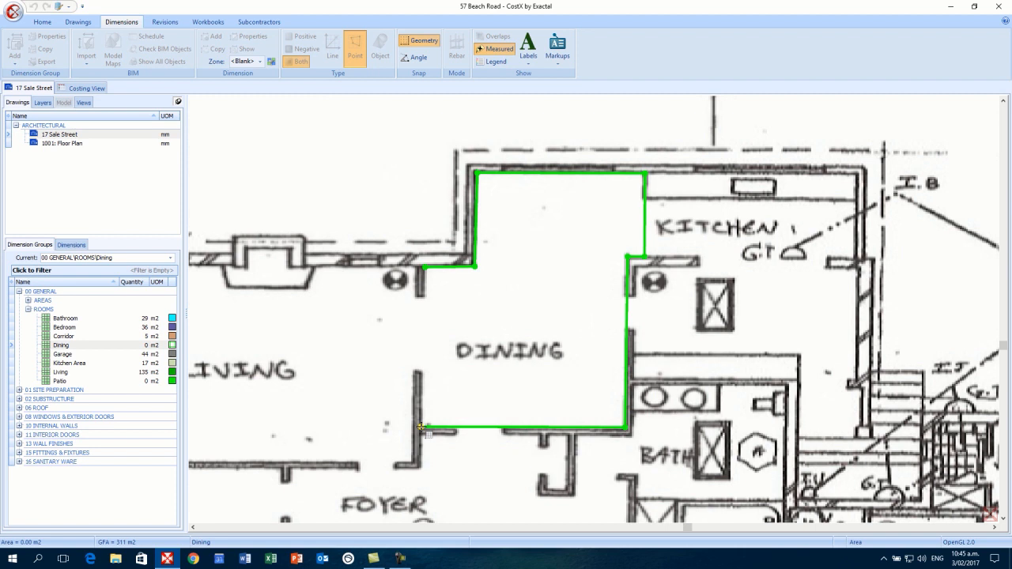
{"action": "left_click", "coordinate": [421, 428]}
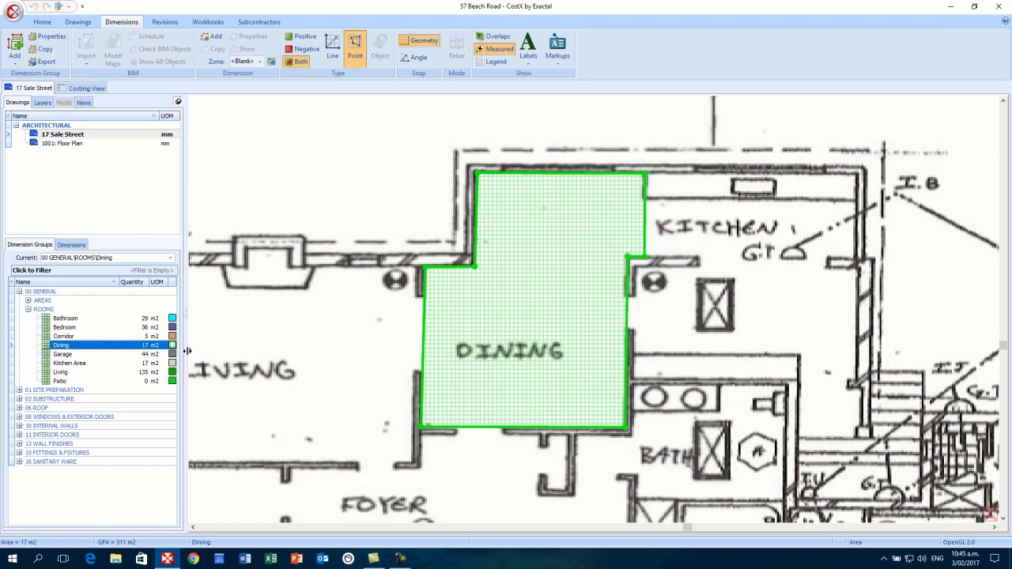
- Stretch the Dining outline's right edge across the kitchen strip
{"action": "mouse_move", "coordinate": [428, 324]}
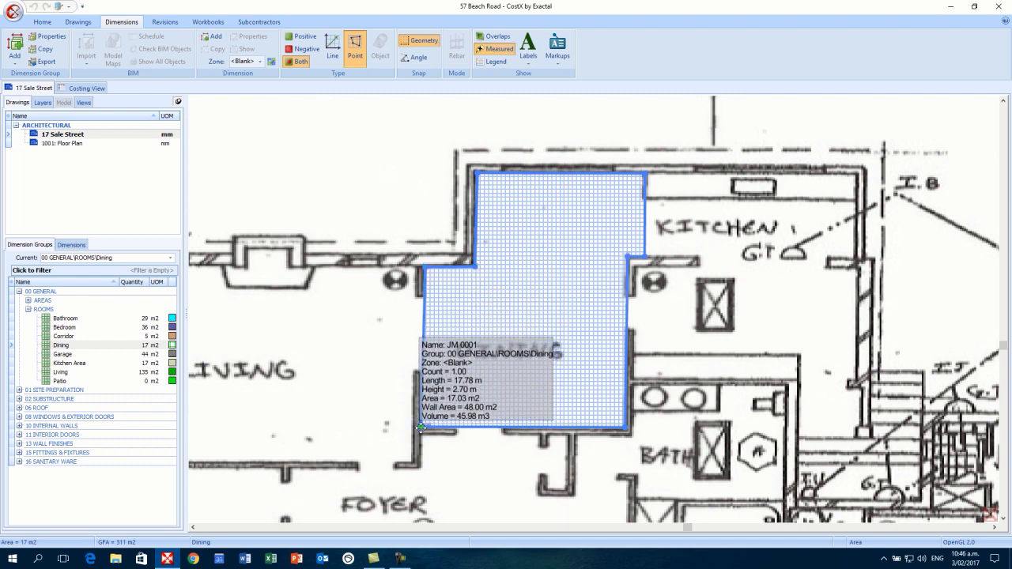
{"action": "mouse_move", "coordinate": [421, 427]}
{"action": "left_mouse_down"}
{"action": "mouse_move", "coordinate": [430, 387]}
{"action": "mouse_move", "coordinate": [421, 427]}
{"action": "left_mouse_up"}
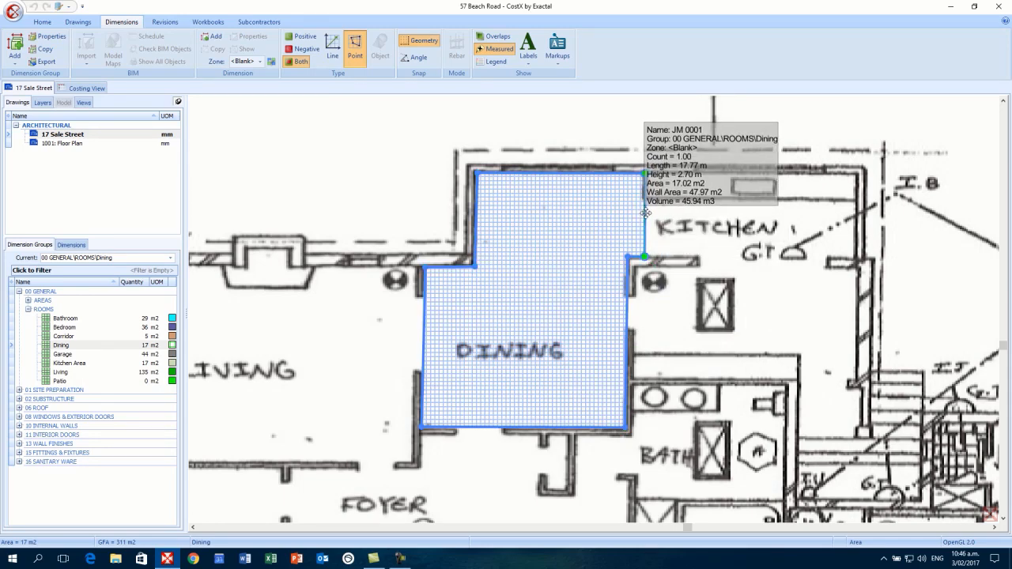
{"action": "left_click_drag", "start_coordinate": [646, 213], "coordinate": [857, 213]}
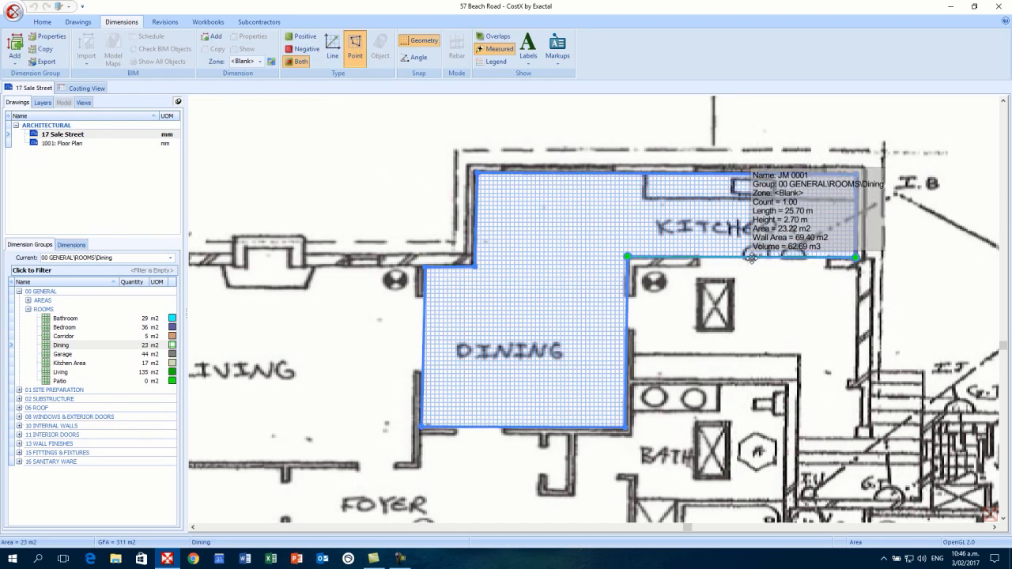
- Add a vertex on the Dining edge beside the kitchen and reposition it, reaching 23 m2
{"action": "right_click", "coordinate": [751, 259]}
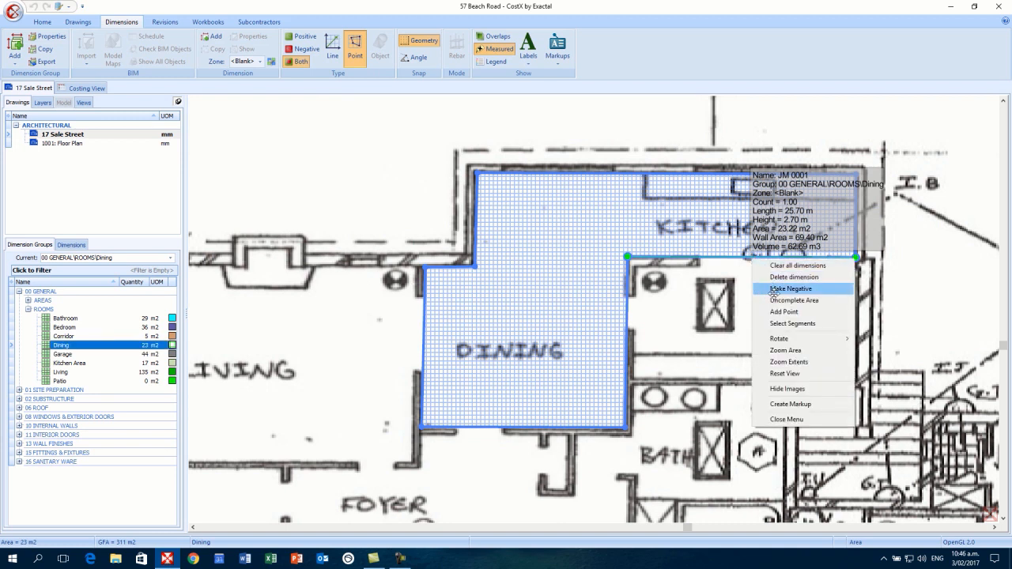
{"action": "left_click", "coordinate": [817, 314]}
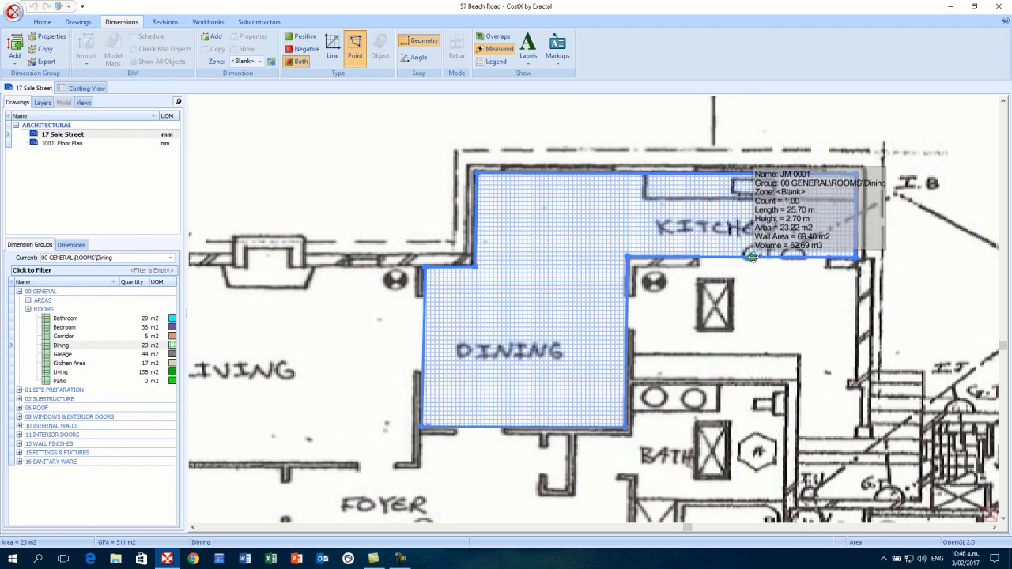
{"action": "mouse_move", "coordinate": [751, 257]}
{"action": "left_mouse_down"}
{"action": "mouse_move", "coordinate": [751, 315]}
{"action": "mouse_move", "coordinate": [748, 256]}
{"action": "left_mouse_up"}
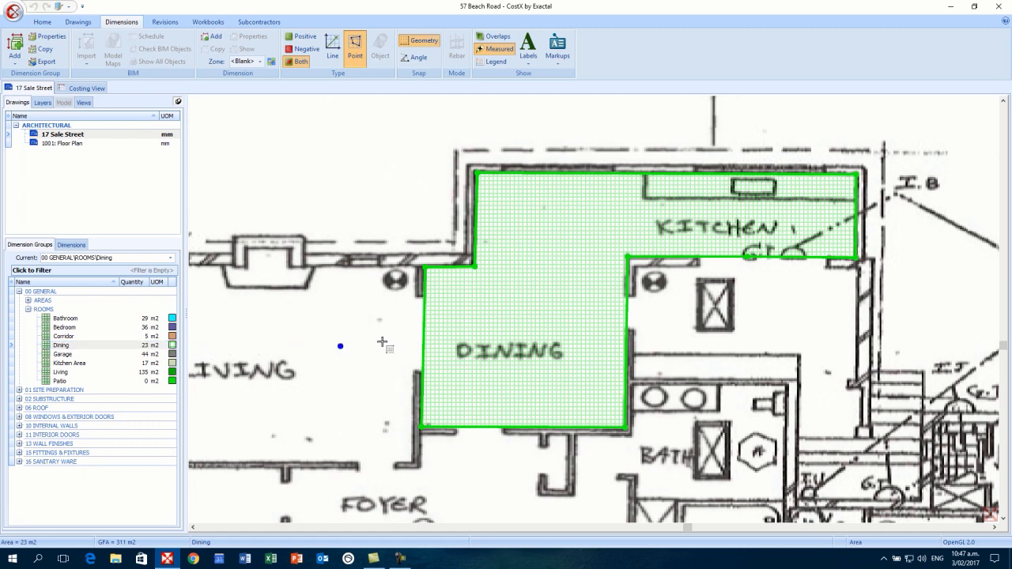
{"action": "mouse_move", "coordinate": [420, 332]}
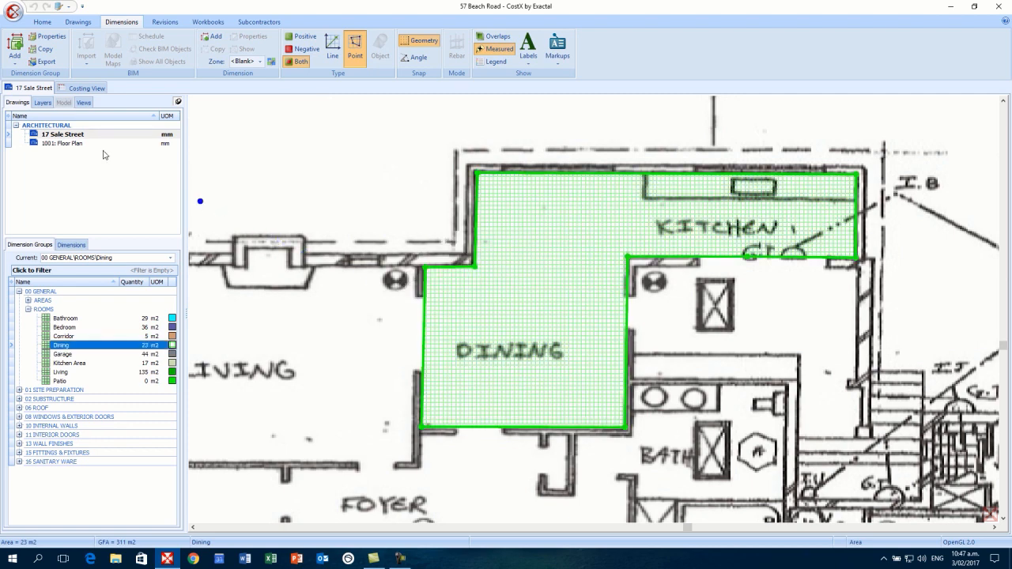
- Open the 1001: Floor Plan drawing and list its CAD layers
{"action": "left_click", "coordinate": [79, 143]}
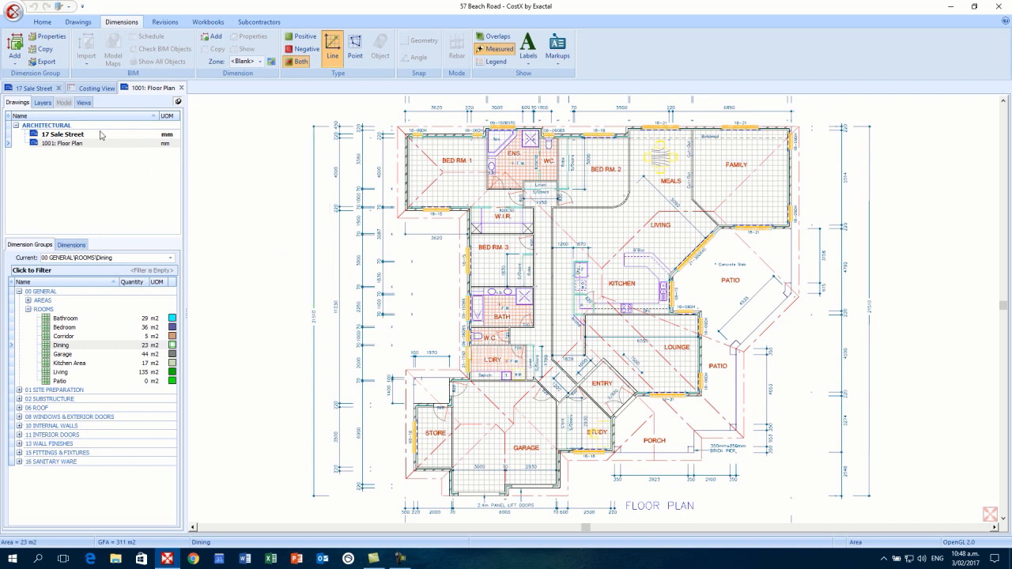
{"action": "left_click", "coordinate": [43, 103]}
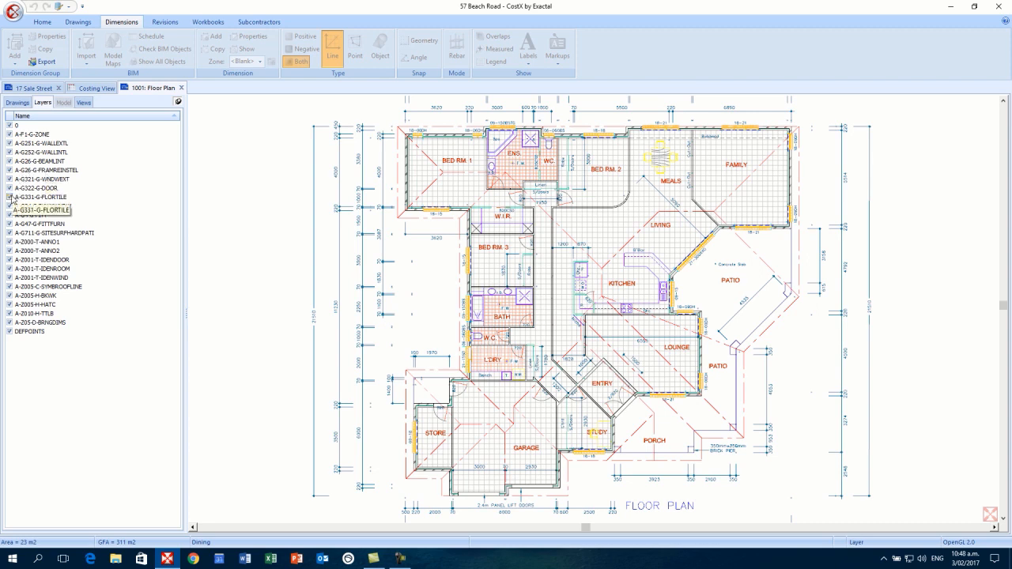
- Toggle the floor tile, windows, fittings and furniture layers off and back on
{"action": "left_click", "coordinate": [12, 198]}
{"action": "left_click", "coordinate": [10, 207]}
{"action": "left_click", "coordinate": [10, 215]}
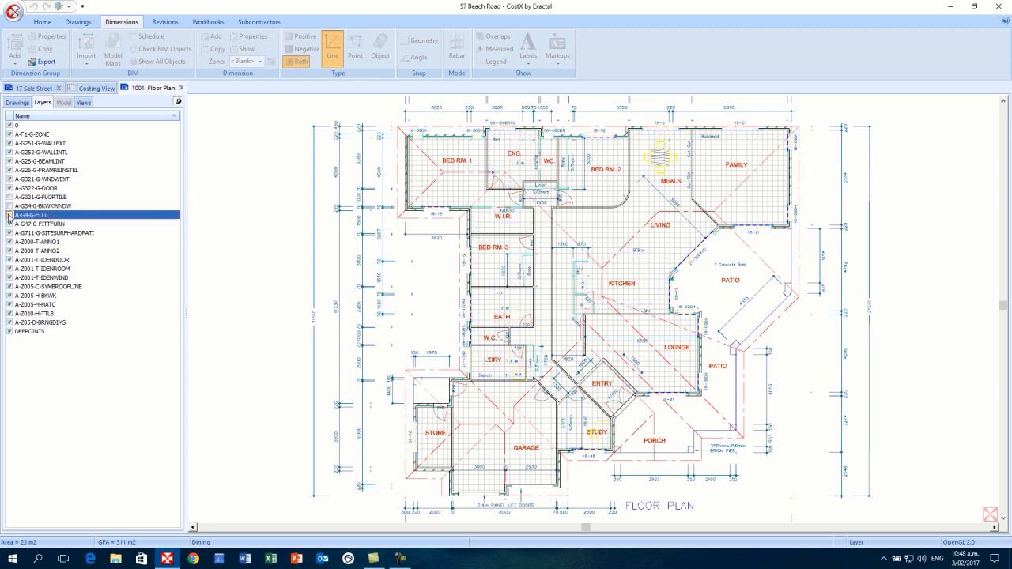
{"action": "left_click", "coordinate": [10, 223]}
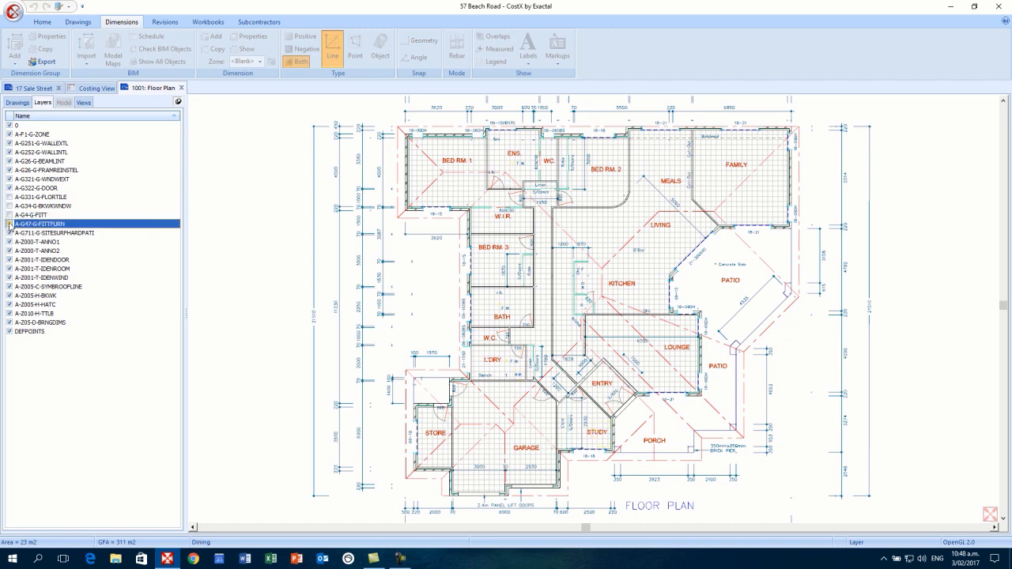
{"action": "left_click", "coordinate": [9, 224]}
{"action": "left_click", "coordinate": [10, 215]}
{"action": "left_click", "coordinate": [11, 206]}
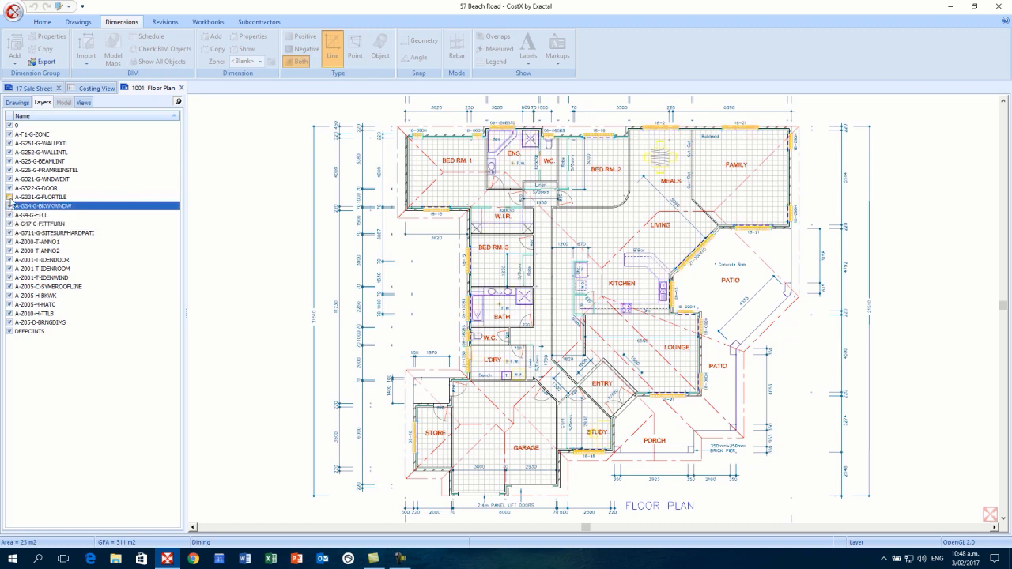
{"action": "left_click", "coordinate": [9, 197]}
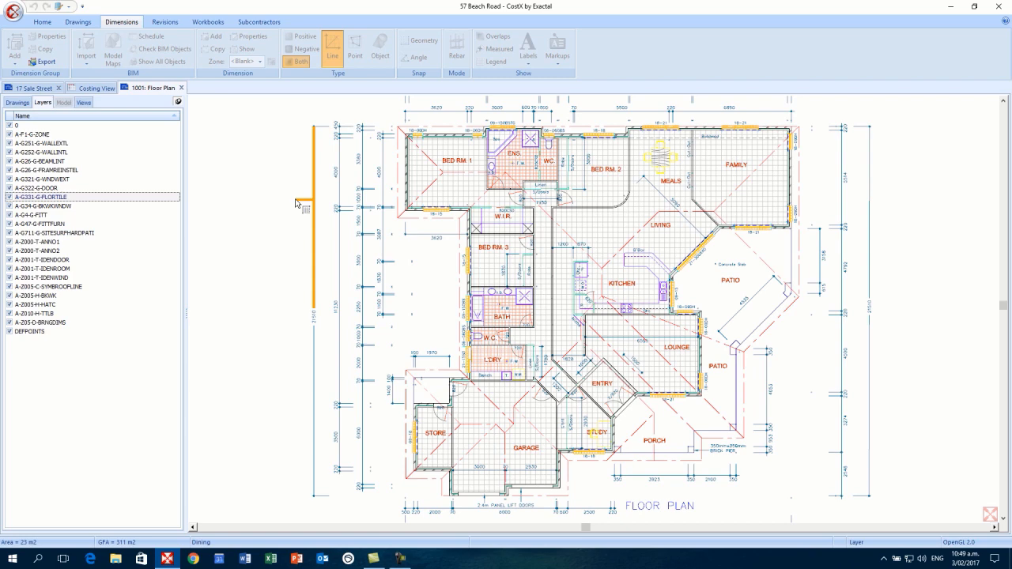
- Hide the A-Z05-D-BRNGDIMS, A-Z010-H-TTLB, A-Z005-C-SYMBROOFLINE, A-G26-G-FRAMEREINSTEL and A-G331-G-FLORTILE layers
{"action": "left_click", "coordinate": [297, 203]}
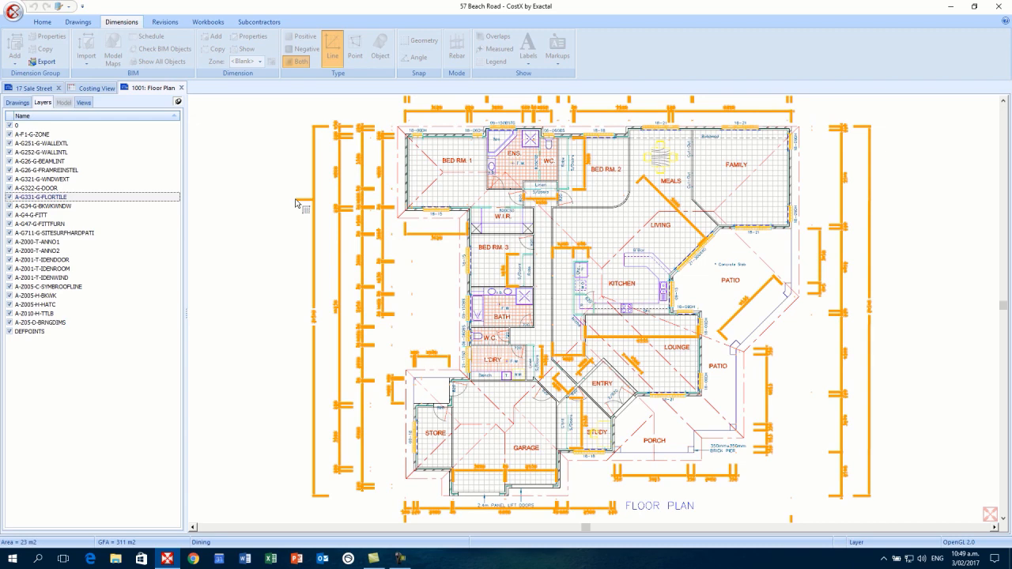
{"action": "left_click", "coordinate": [296, 203]}
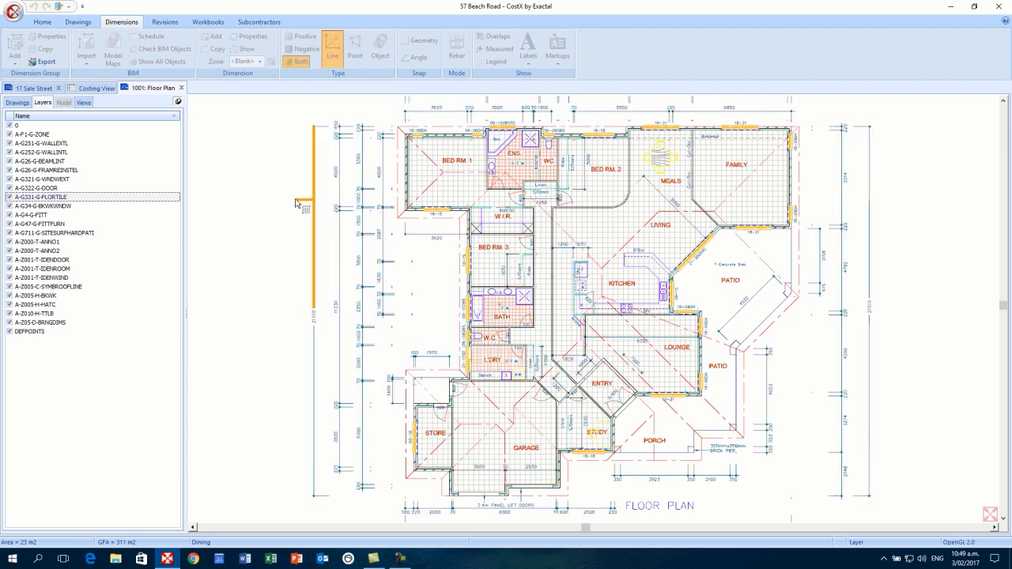
{"action": "left_click", "coordinate": [296, 203]}
{"action": "left_click", "coordinate": [297, 200]}
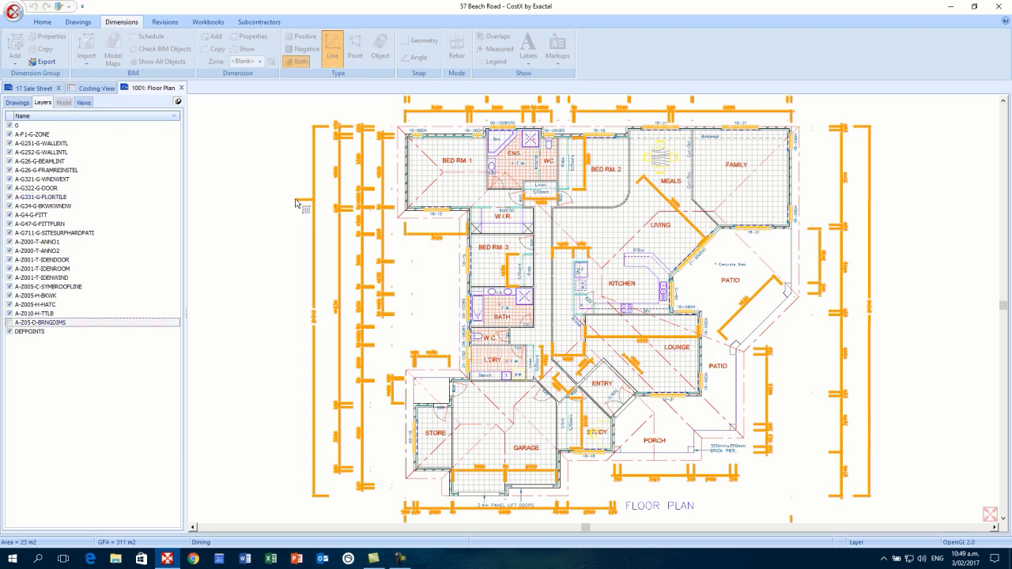
{"action": "left_click", "coordinate": [346, 221]}
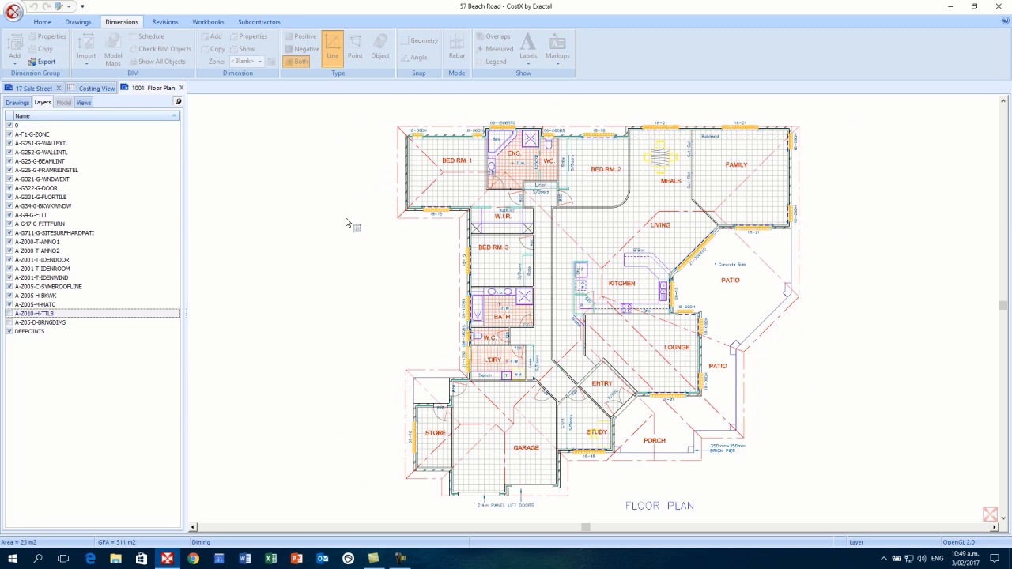
{"action": "left_click", "coordinate": [392, 210]}
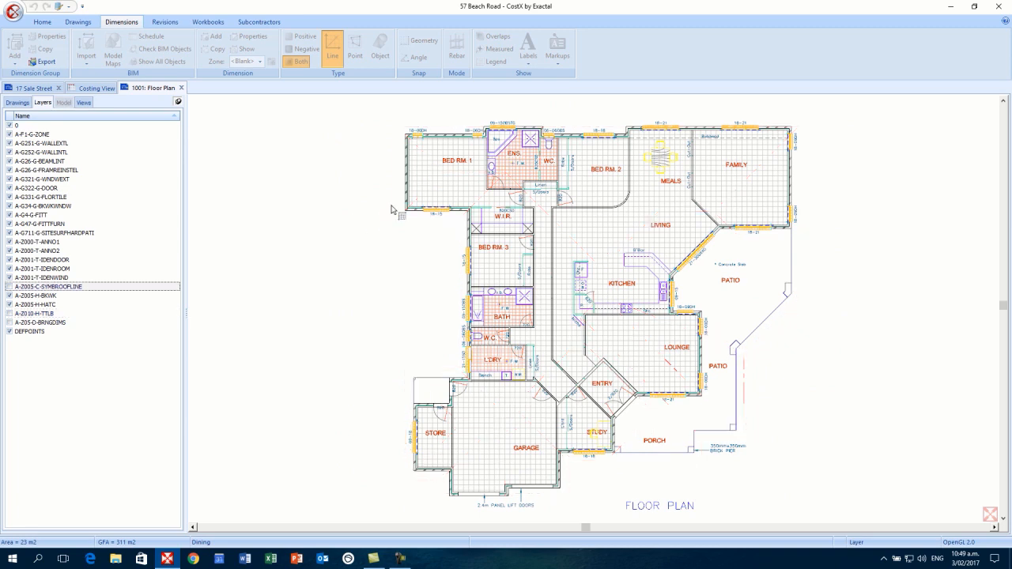
{"action": "left_click", "coordinate": [449, 199]}
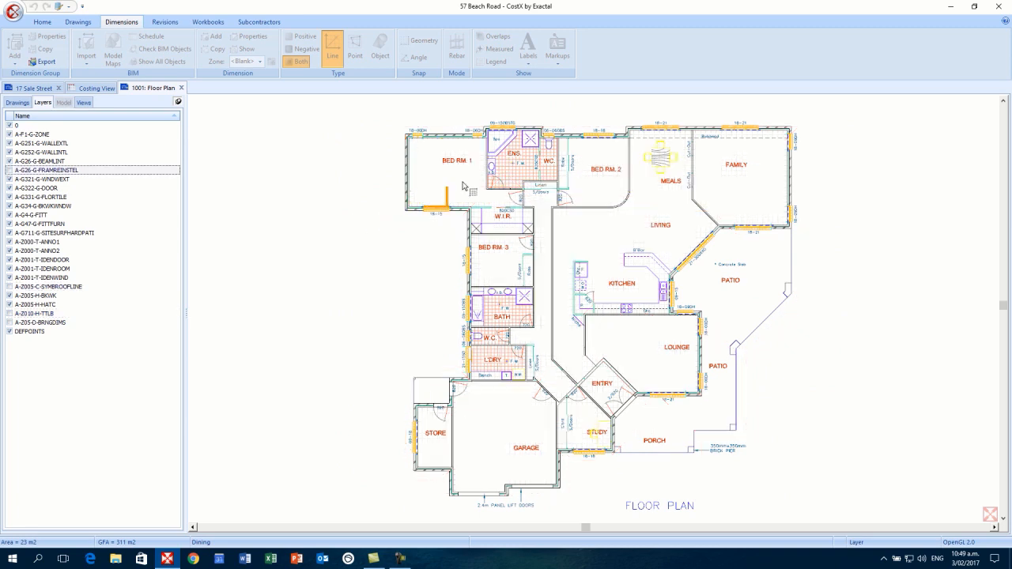
{"action": "left_click", "coordinate": [507, 178]}
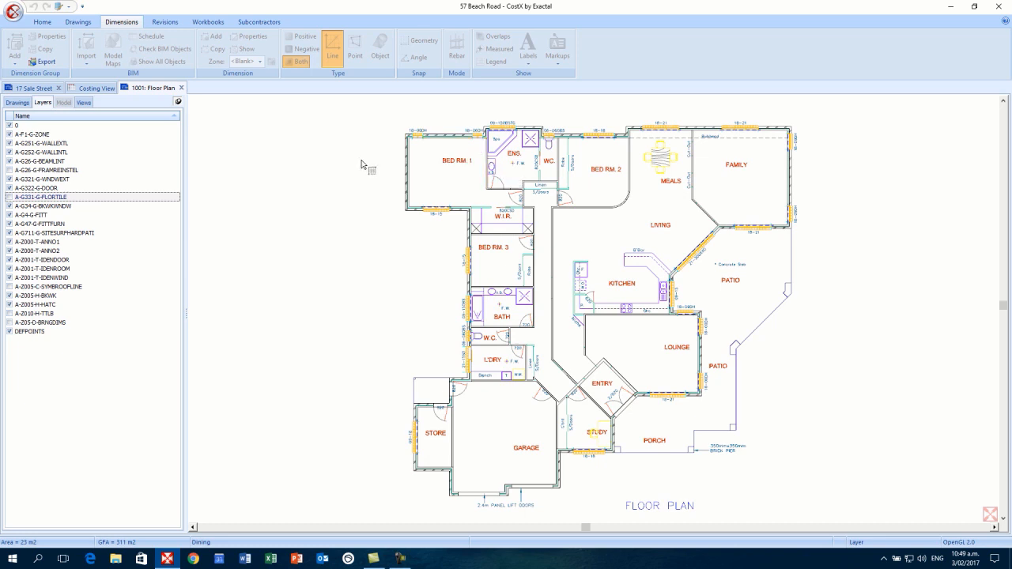
{"action": "left_click", "coordinate": [18, 103]}
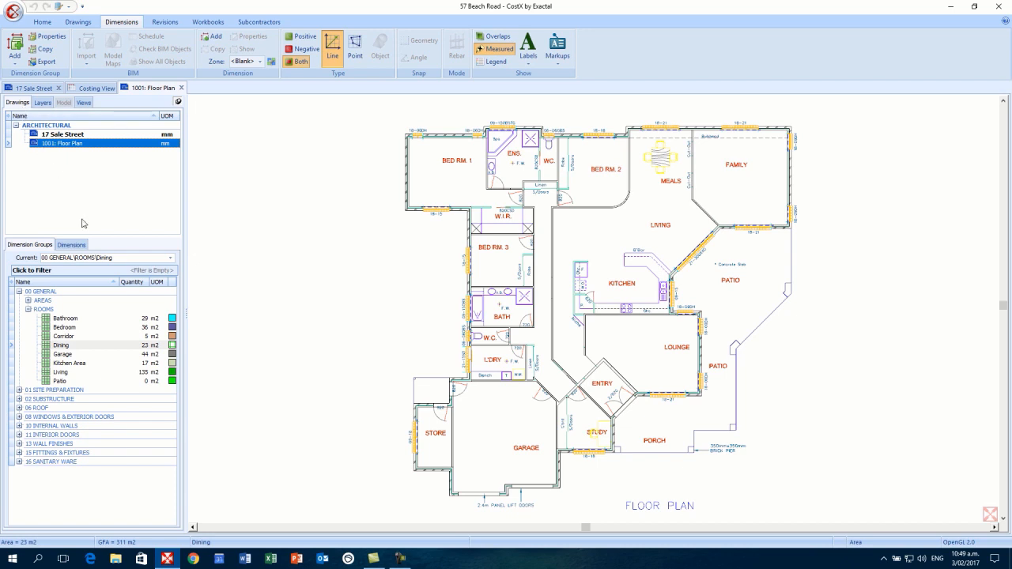
- Review the Bedroom, Corridor, Garage, Kitchen Area and Living areas, then make Patio current
{"action": "left_click", "coordinate": [65, 326]}
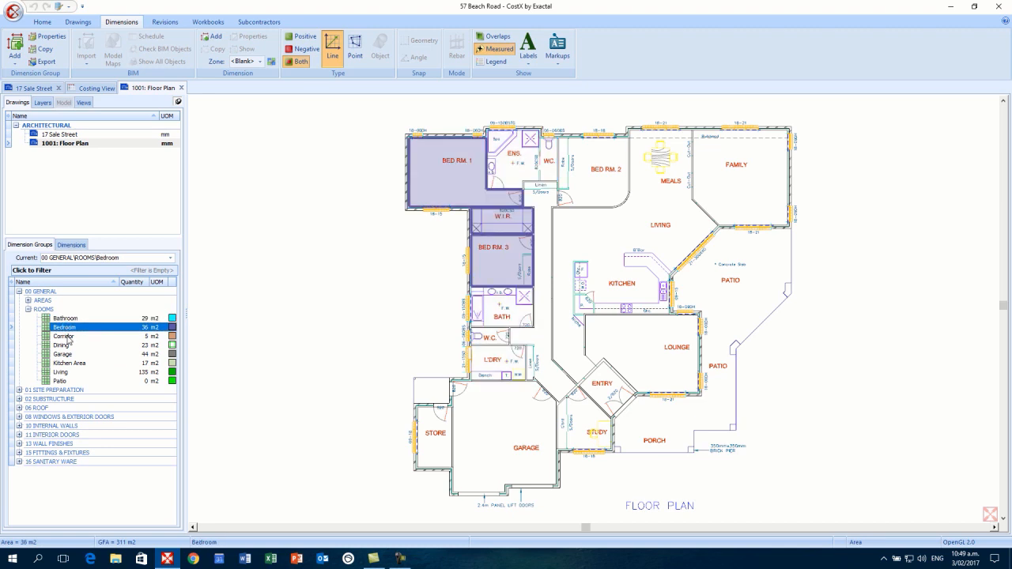
{"action": "left_click", "coordinate": [70, 337]}
{"action": "left_click", "coordinate": [66, 356]}
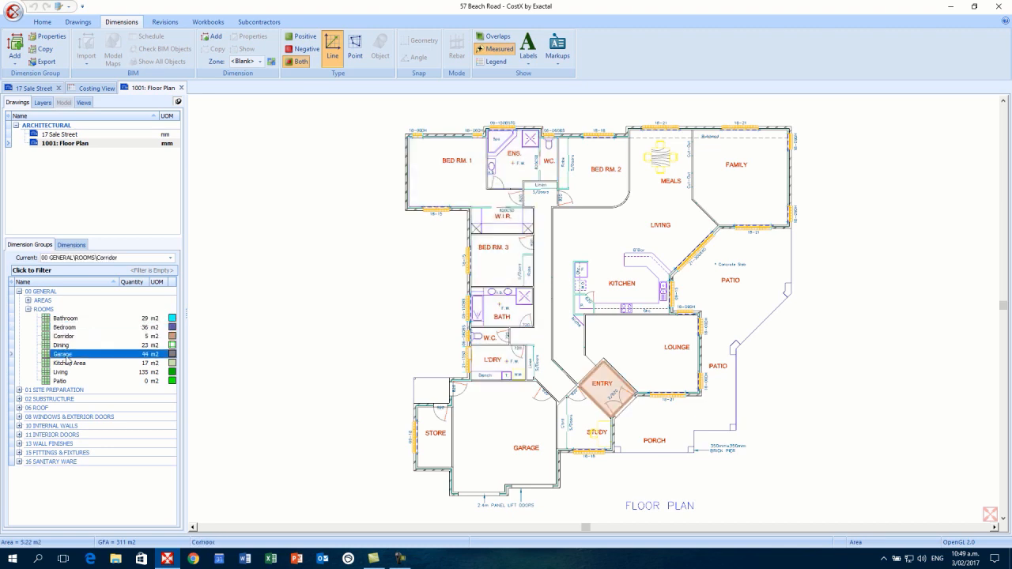
{"action": "left_click", "coordinate": [70, 363]}
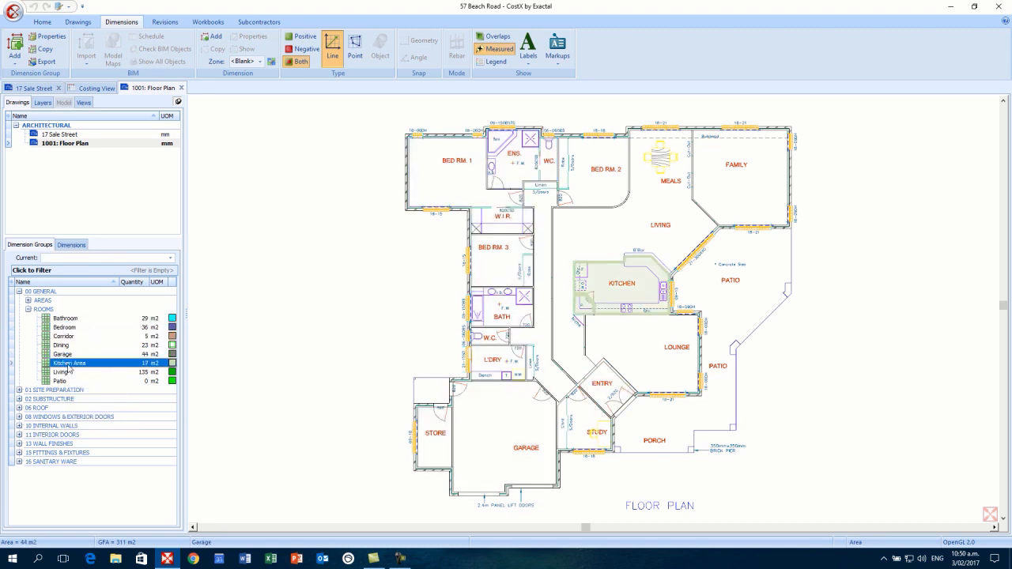
{"action": "left_click", "coordinate": [69, 373]}
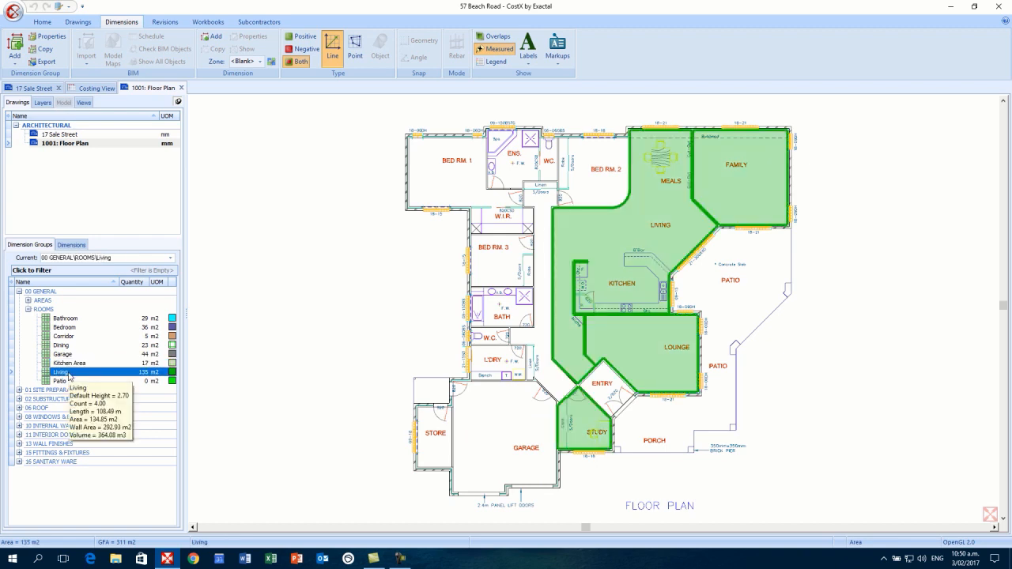
{"action": "left_click", "coordinate": [44, 309]}
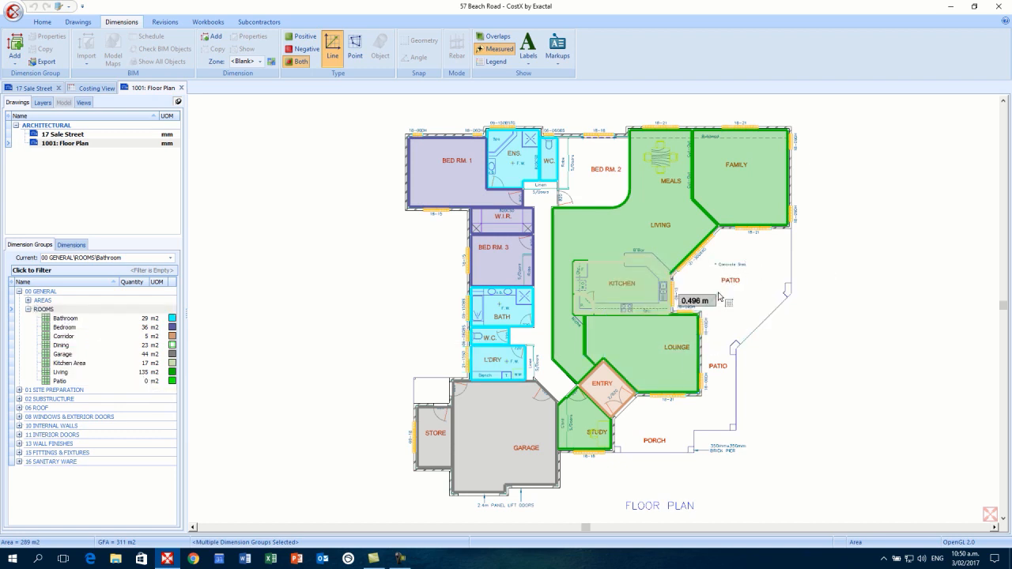
{"action": "mouse_move", "coordinate": [640, 208]}
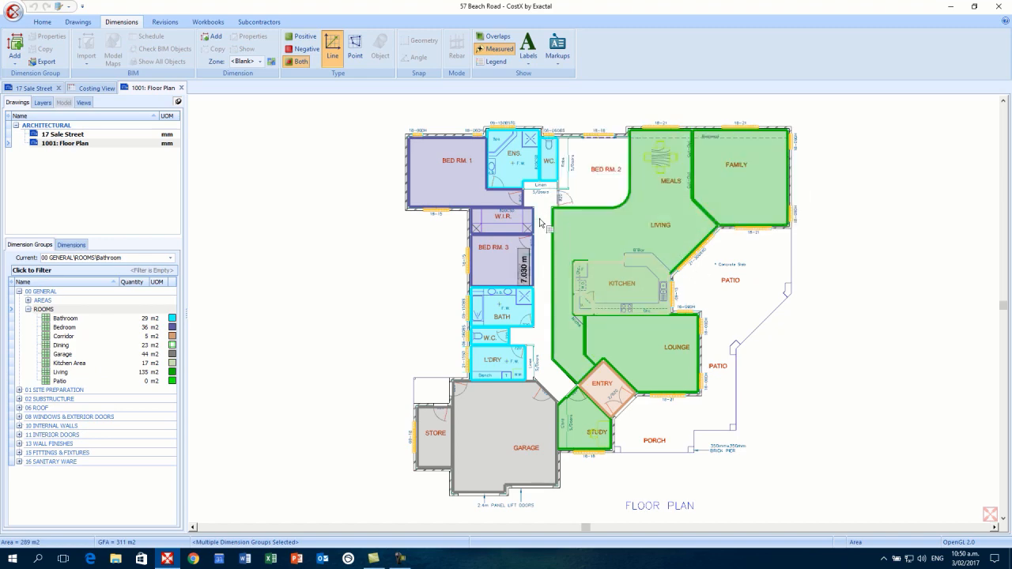
{"action": "left_click", "coordinate": [90, 381]}
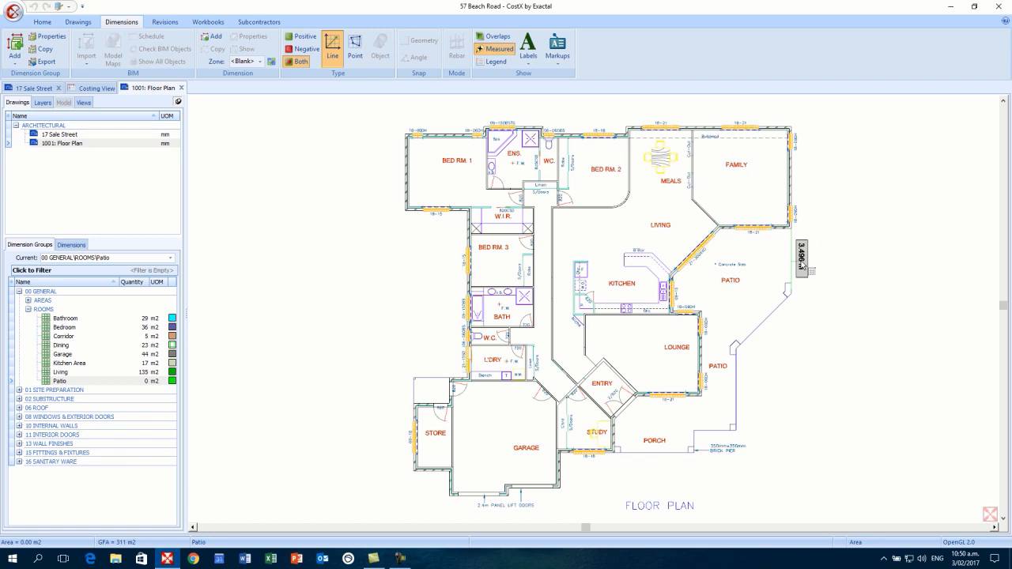
- Trace the patio boundary from its corner down to the brick pier and around the porch
{"action": "left_click", "coordinate": [792, 294]}
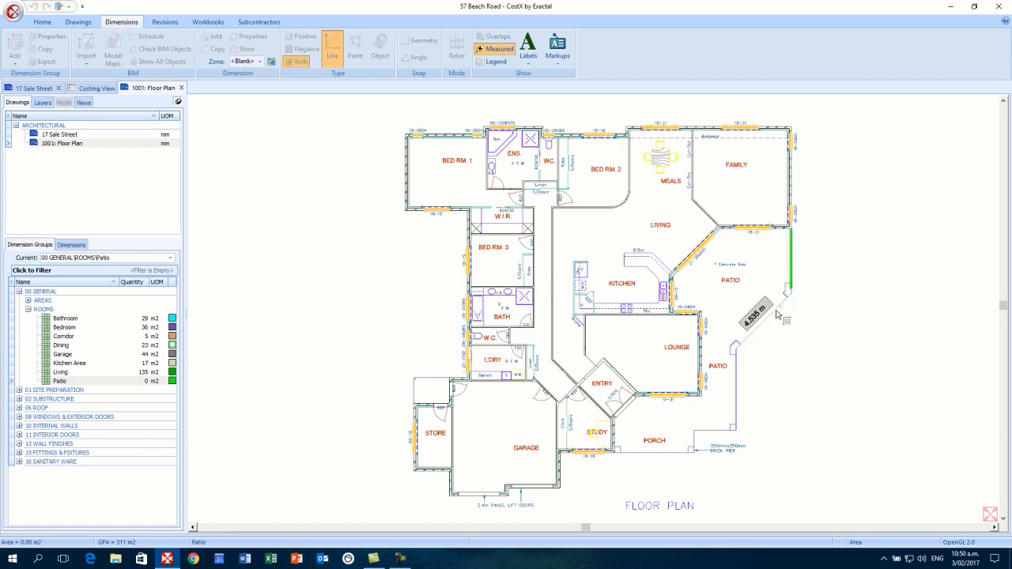
{"action": "left_click", "coordinate": [736, 347]}
{"action": "left_click", "coordinate": [735, 429]}
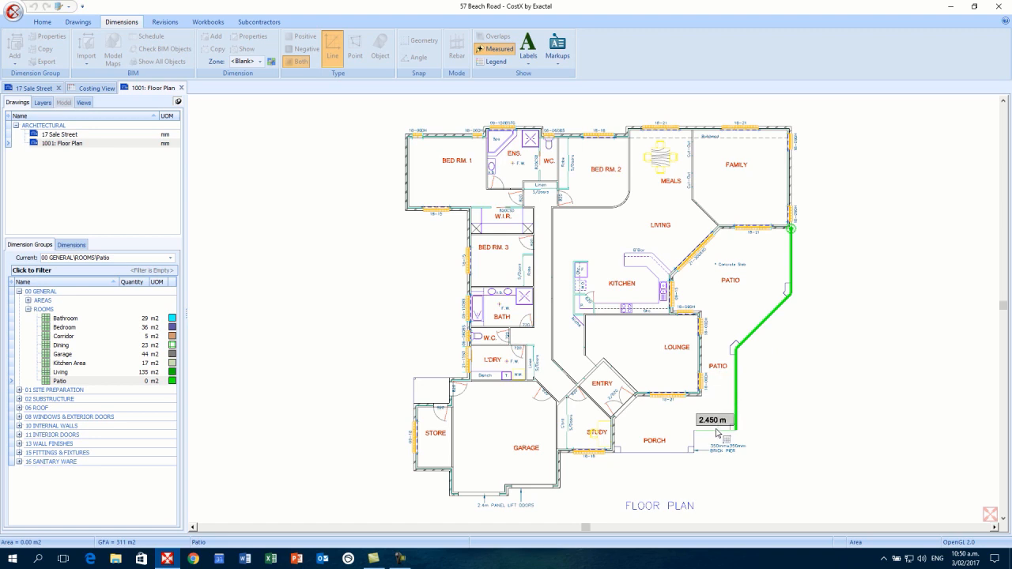
{"action": "left_click", "coordinate": [694, 429]}
{"action": "left_click", "coordinate": [694, 452]}
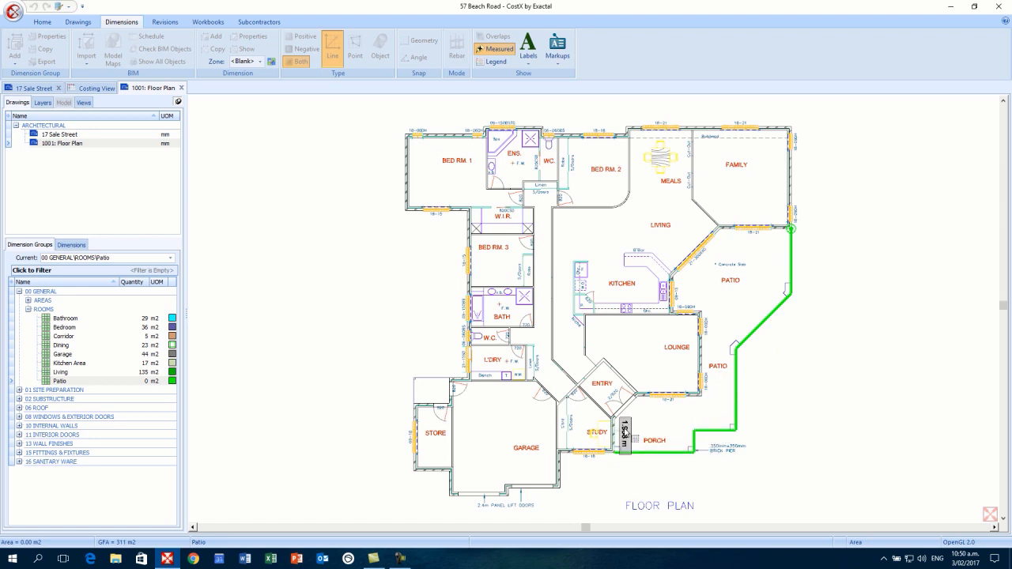
{"action": "left_click", "coordinate": [614, 451]}
{"action": "left_click", "coordinate": [614, 417]}
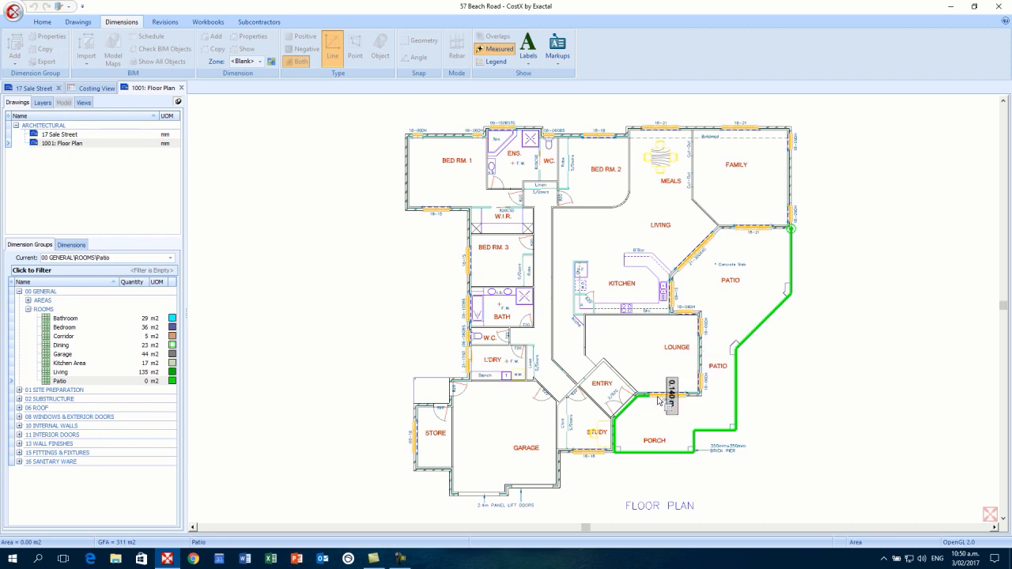
- Extend the outline along the lounge walls past the kitchen and close it at 60.24 m2
{"action": "scroll", "coordinate": [653, 400], "scroll_direction": "up", "scroll_amount": 2}
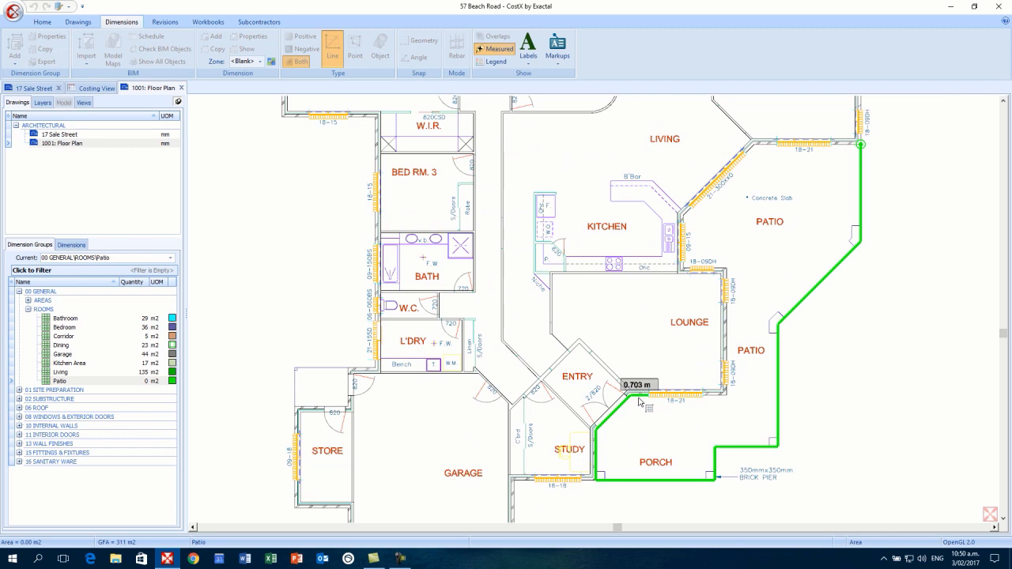
{"action": "left_click", "coordinate": [728, 274]}
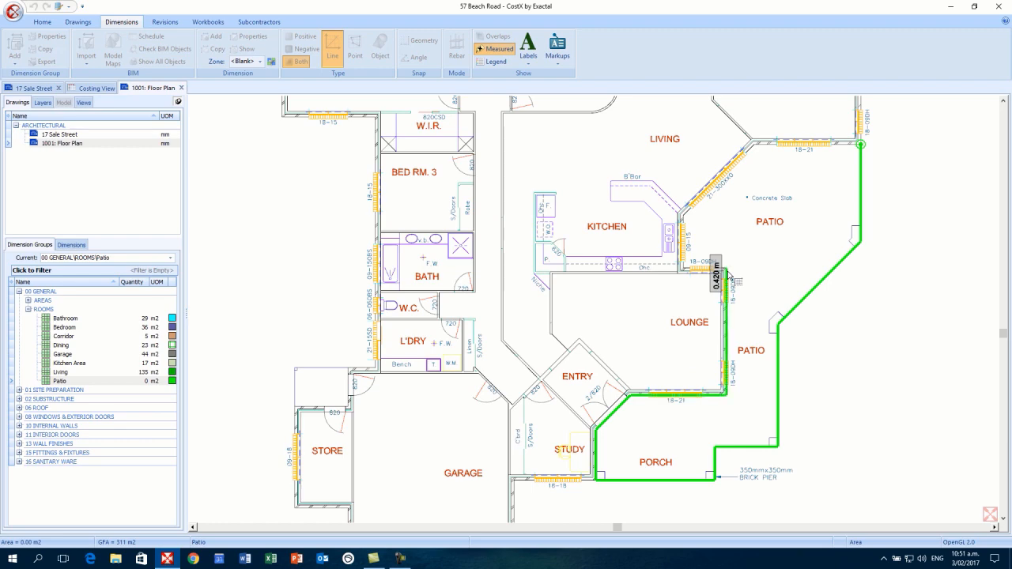
{"action": "scroll", "coordinate": [728, 274], "scroll_direction": "up", "scroll_amount": 3}
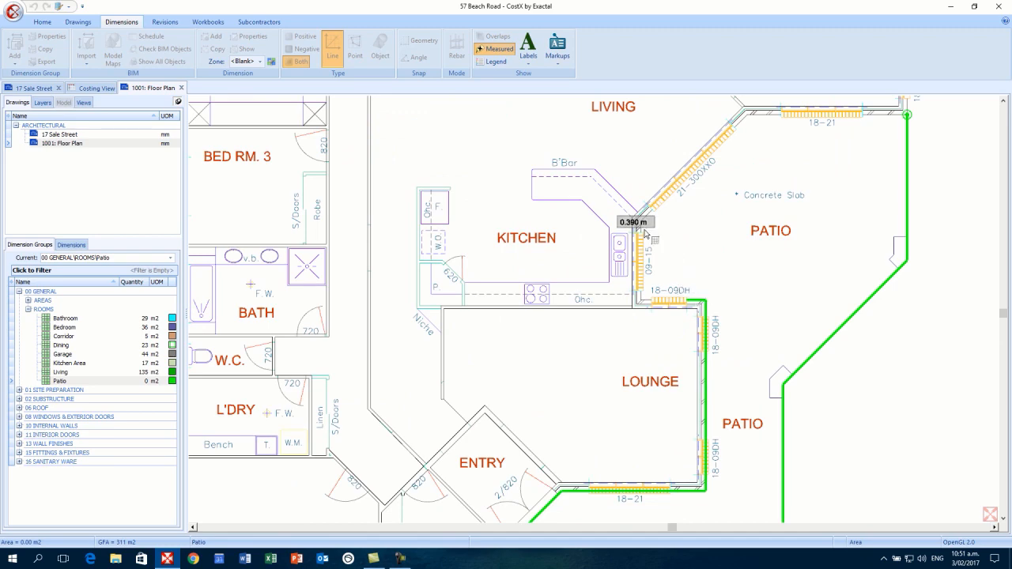
{"action": "left_click", "coordinate": [641, 300]}
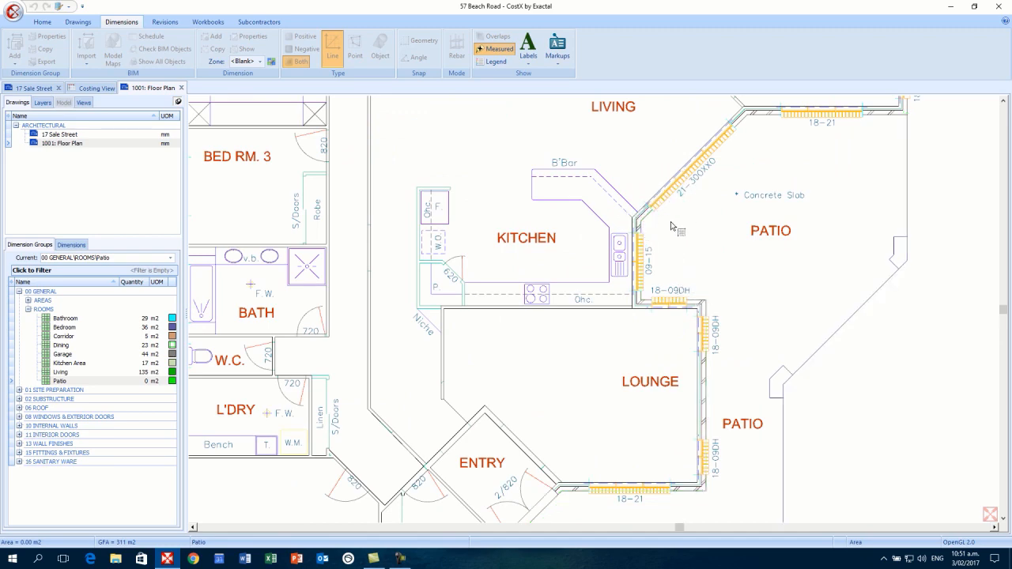
{"action": "scroll", "coordinate": [652, 224], "scroll_direction": "down", "scroll_amount": 2}
{"action": "scroll", "coordinate": [681, 266], "scroll_direction": "down", "scroll_amount": 4}
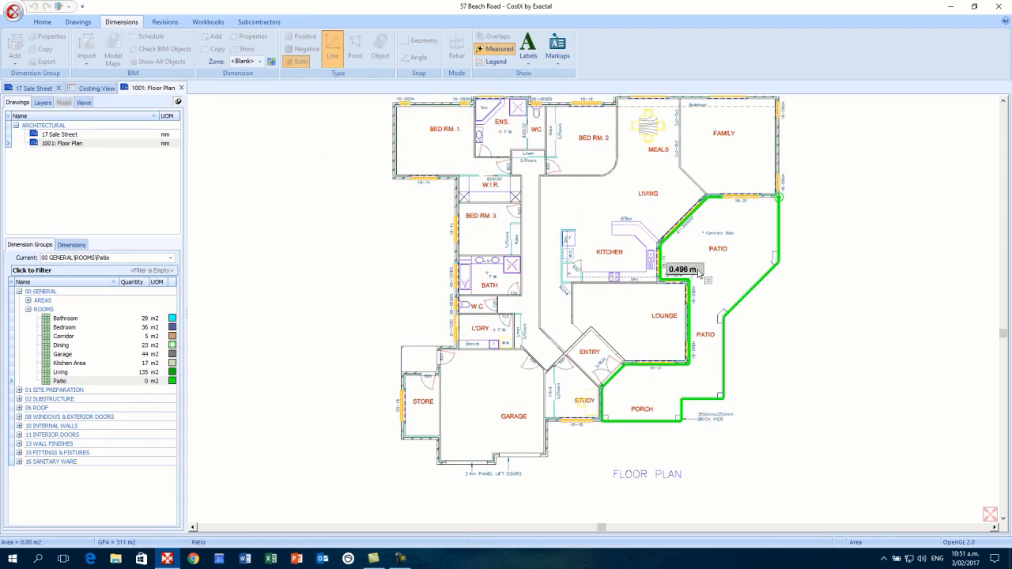
{"action": "double_click", "coordinate": [699, 274]}
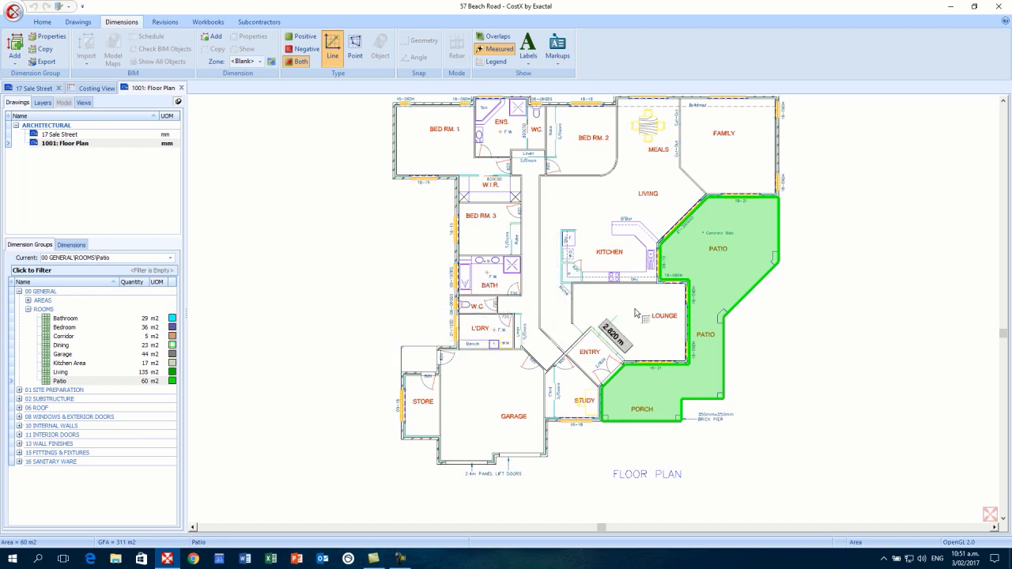
{"action": "left_click", "coordinate": [691, 280]}
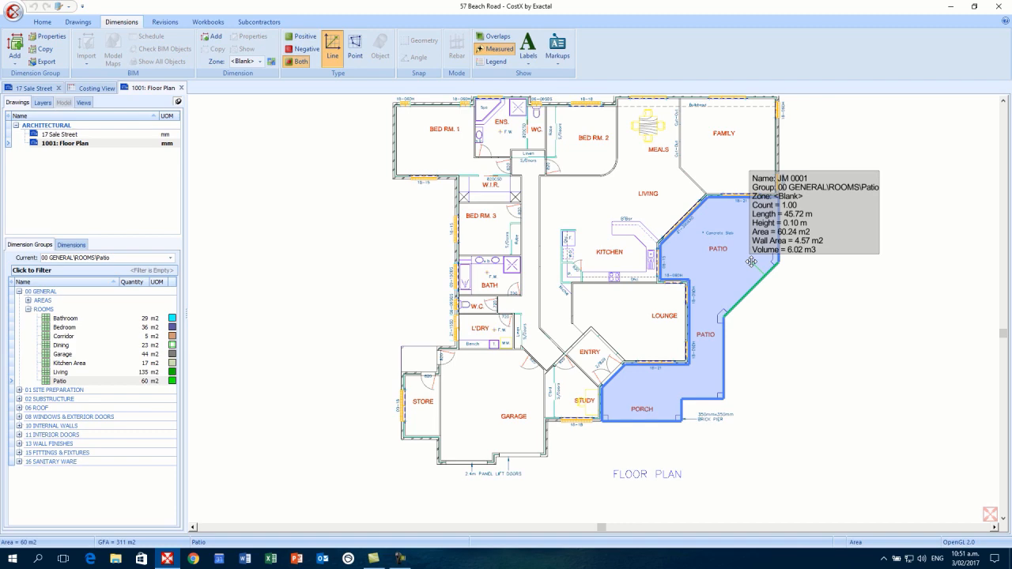
- Zoom in on the small unmeasured space above the STORE
{"action": "scroll", "coordinate": [412, 364], "scroll_direction": "up", "scroll_amount": 3}
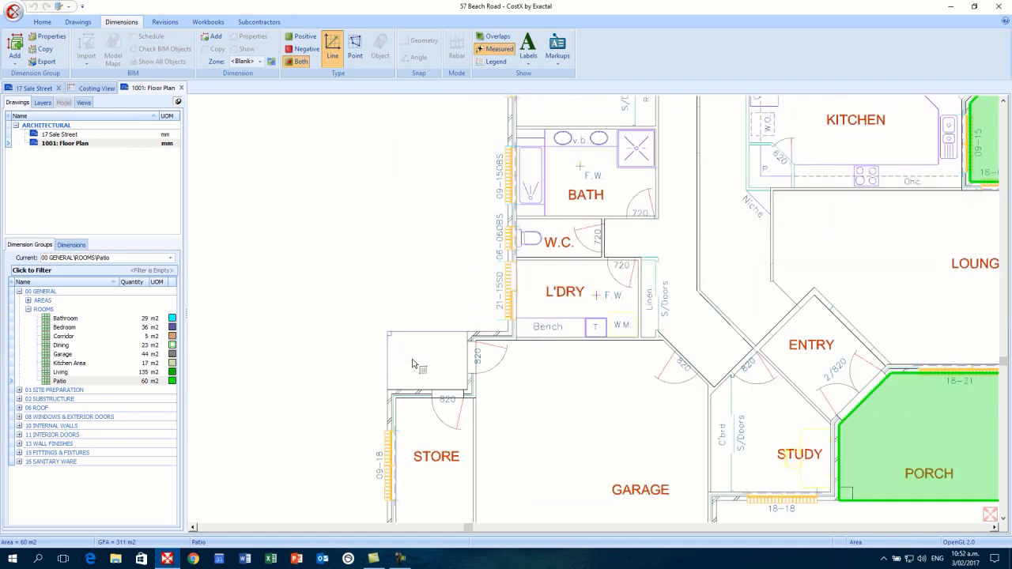
{"action": "scroll", "coordinate": [415, 363], "scroll_direction": "up", "scroll_amount": 3}
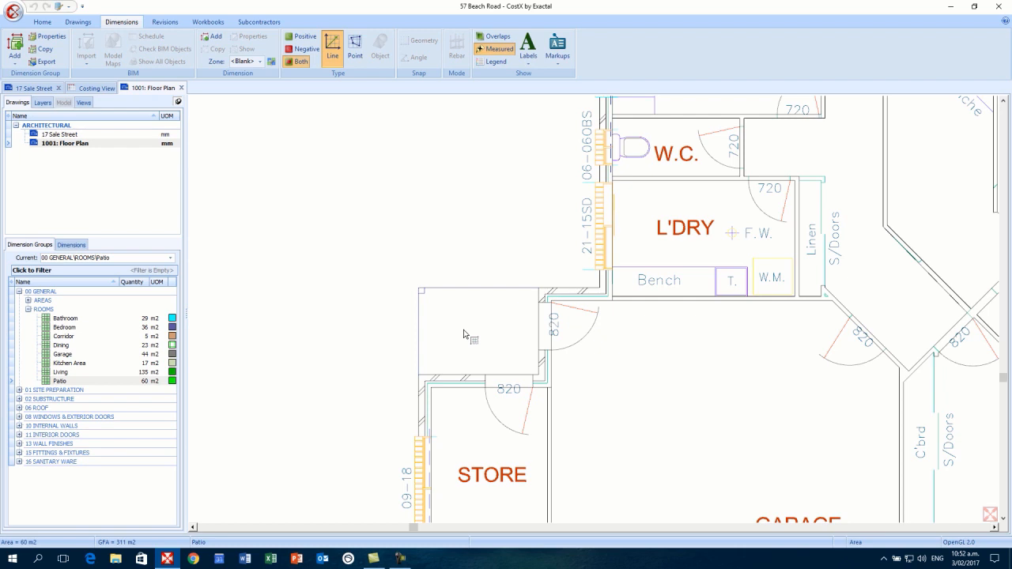
- Add the 3.11 m2 space above the STORE into the Patio group
{"action": "left_click", "coordinate": [464, 332]}
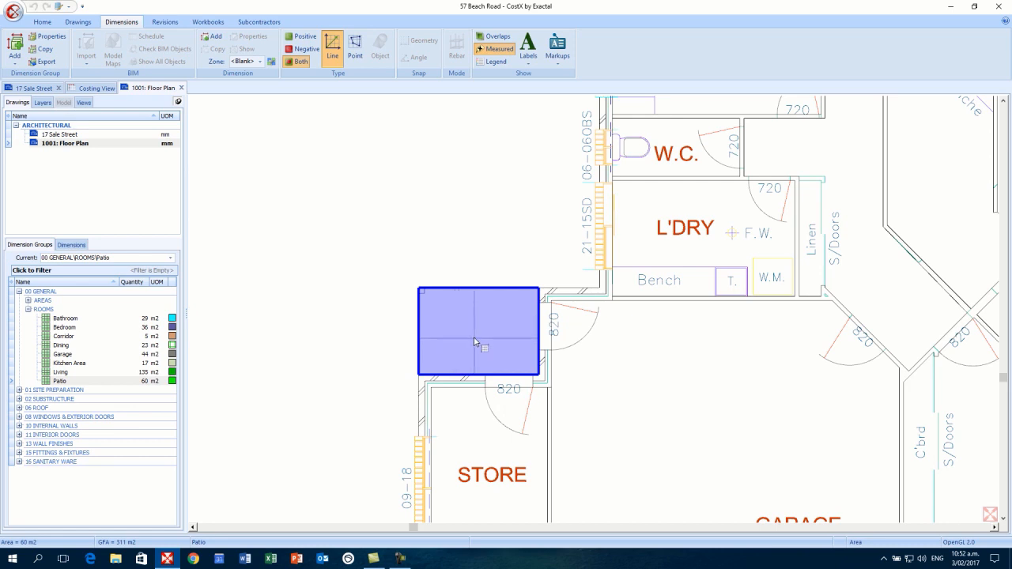
{"action": "left_click", "coordinate": [461, 391]}
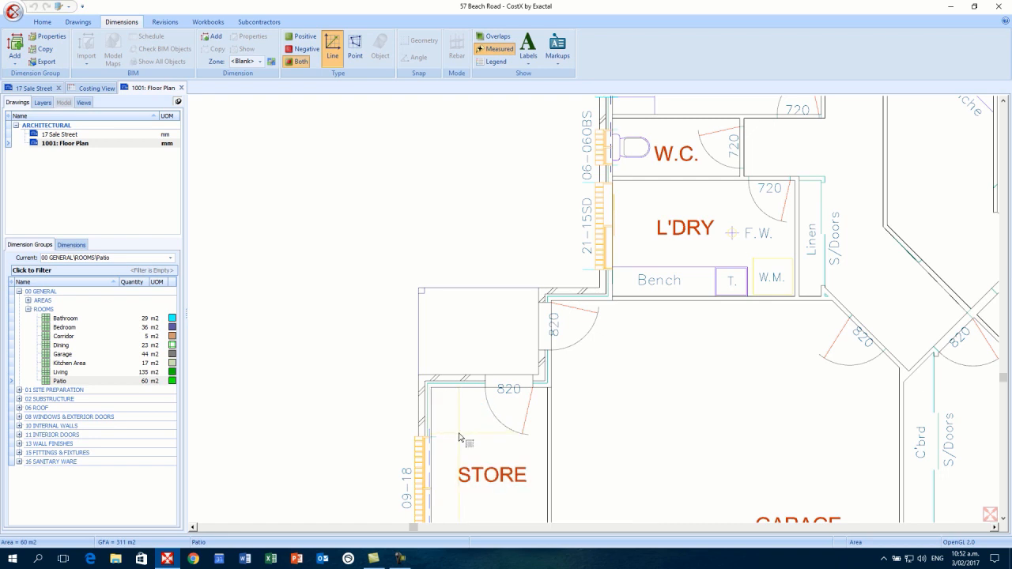
{"action": "left_click", "coordinate": [467, 321]}
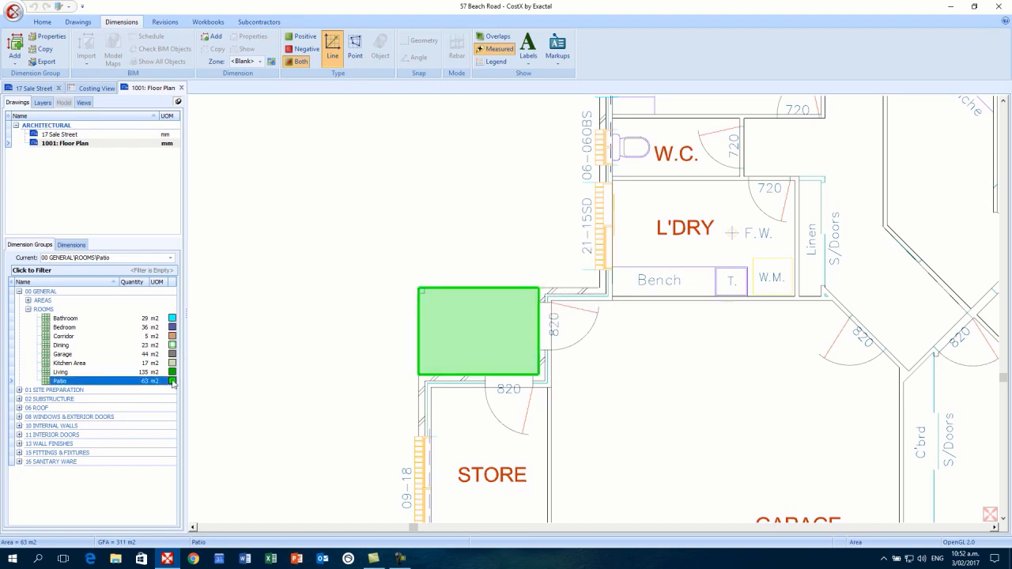
{"action": "mouse_move", "coordinate": [172, 383]}
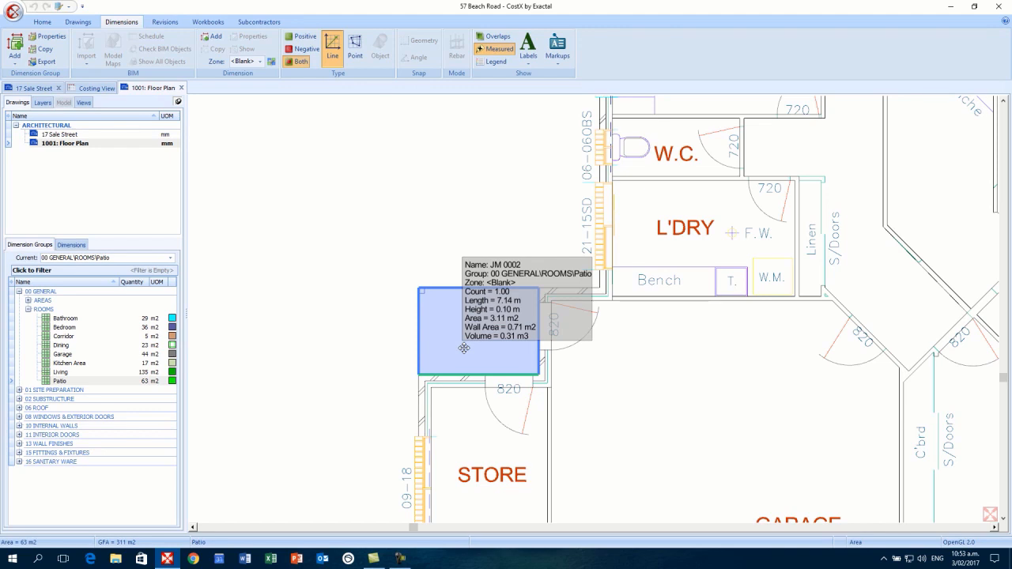
- Show all ROOMS areas: Bathroom 29, Bedroom 36, Living 135 and Patio 63 m2
{"action": "scroll", "coordinate": [464, 348], "scroll_direction": "down", "scroll_amount": 3}
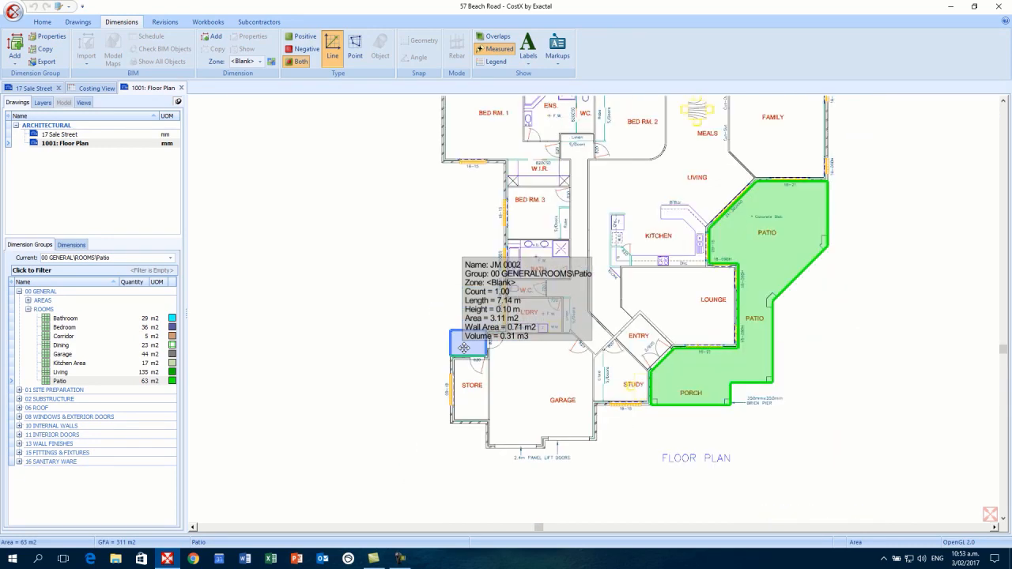
{"action": "scroll", "coordinate": [464, 348], "scroll_direction": "down", "scroll_amount": 3}
{"action": "scroll", "coordinate": [464, 348], "scroll_direction": "up", "scroll_amount": 1}
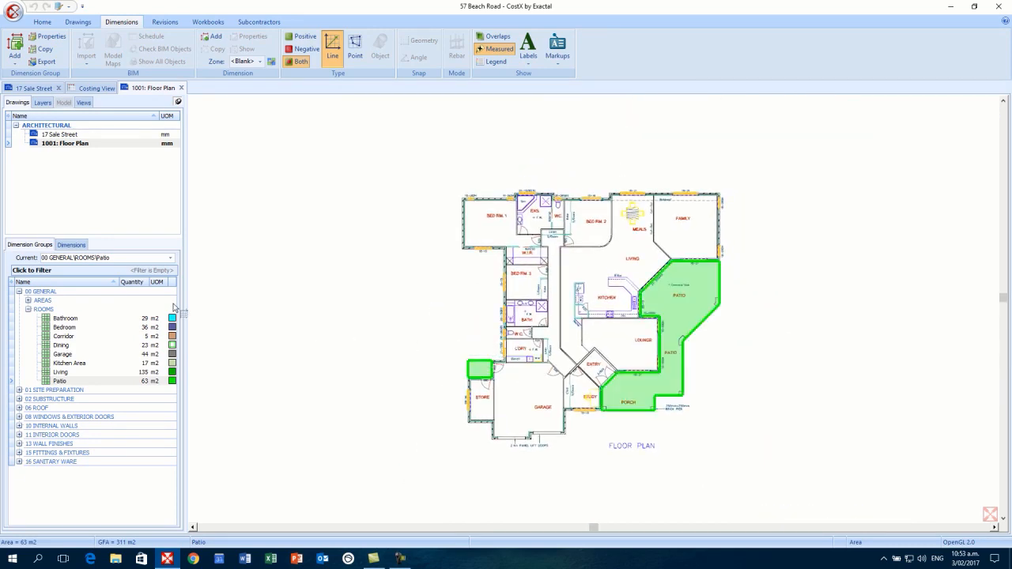
{"action": "left_click", "coordinate": [44, 309]}
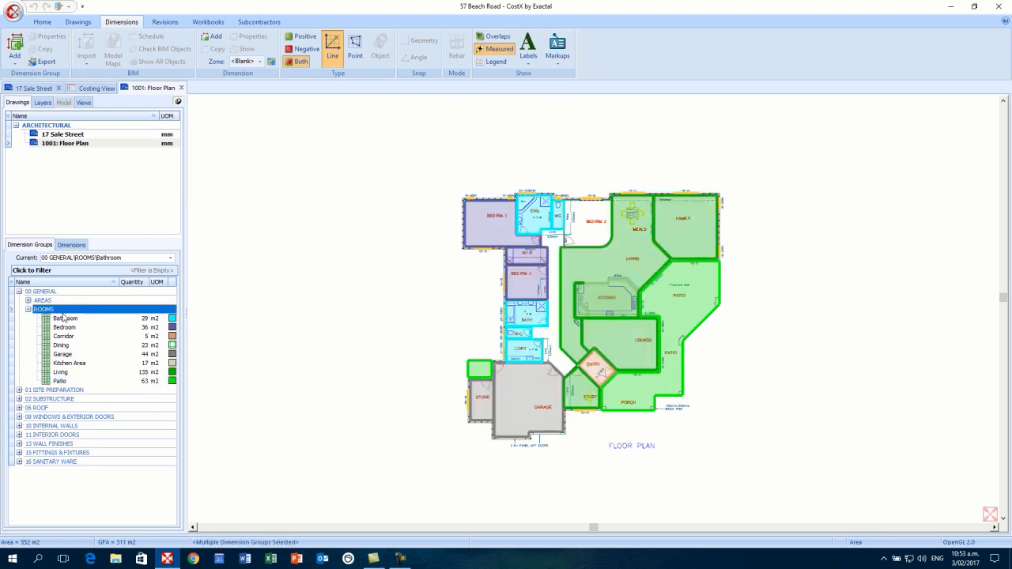
{"action": "mouse_move", "coordinate": [599, 251]}
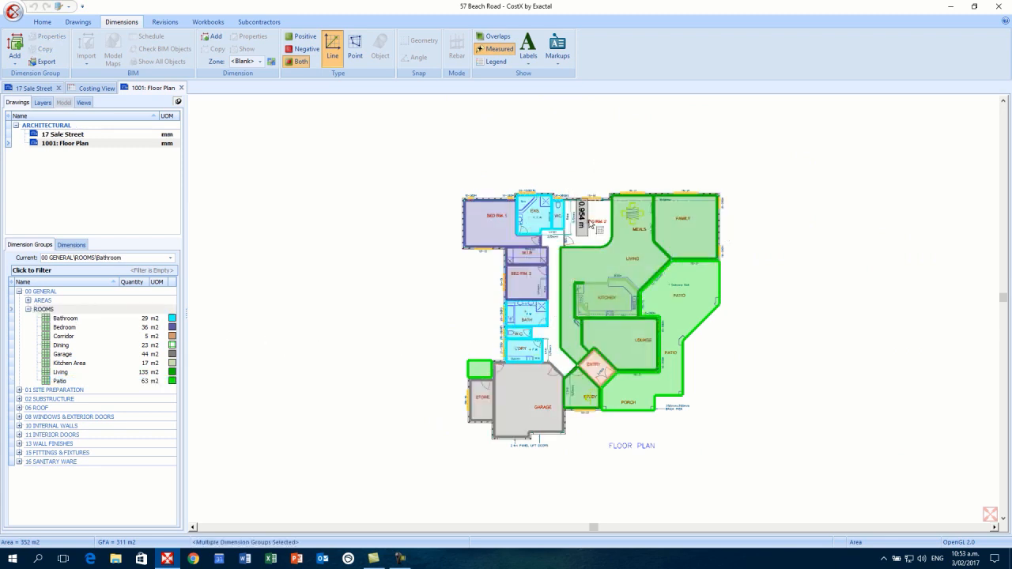
{"action": "scroll", "coordinate": [597, 242], "scroll_direction": "up", "scroll_amount": 2}
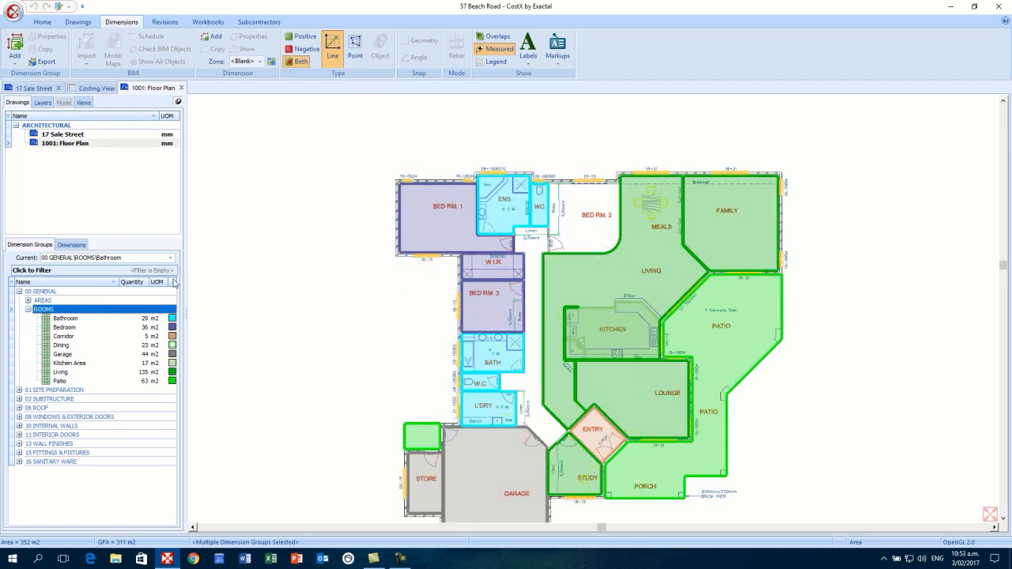
{"action": "mouse_move", "coordinate": [514, 375]}
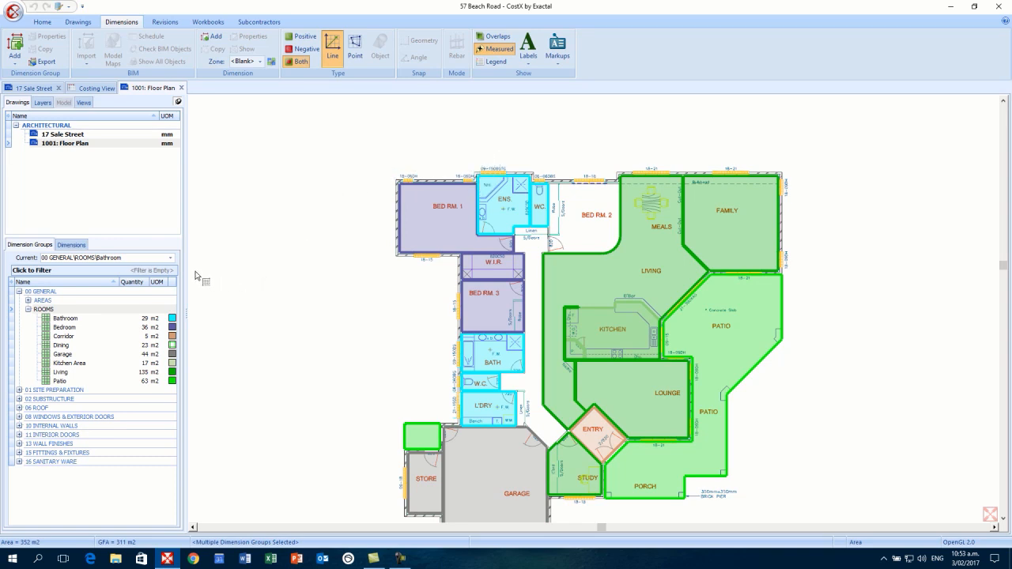
{"action": "left_click", "coordinate": [170, 259]}
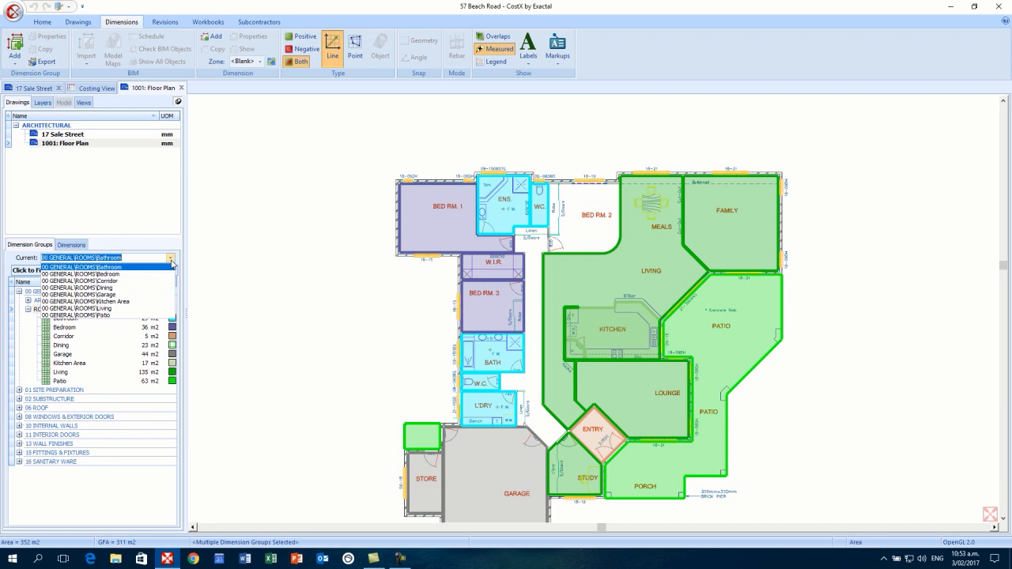
- Make ROOMS\Bedroom current and trace BED RM. 2, raising Bedroom to 52 m2
{"action": "left_click", "coordinate": [113, 276]}
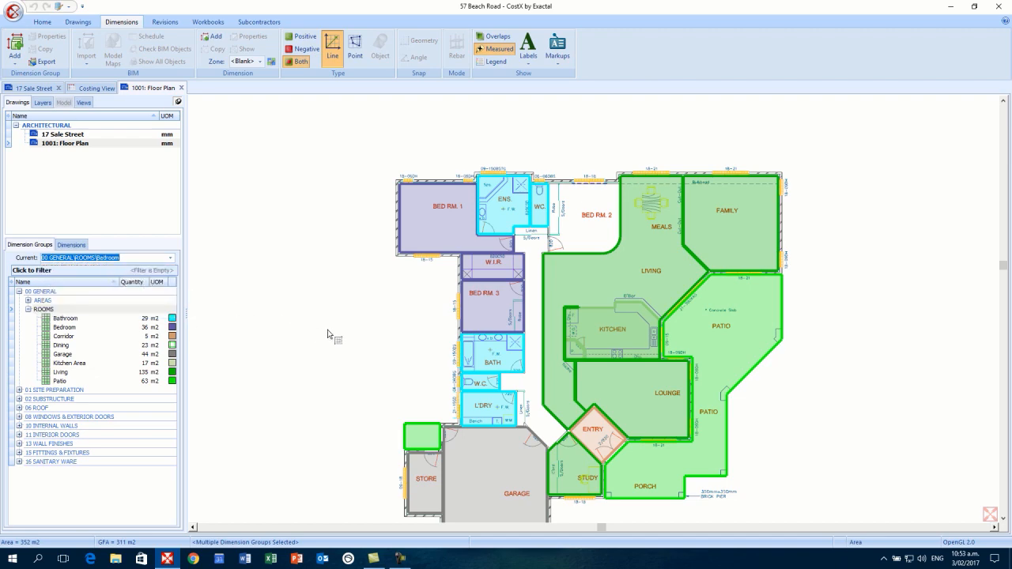
{"action": "scroll", "coordinate": [580, 241], "scroll_direction": "up", "scroll_amount": 2}
{"action": "scroll", "coordinate": [584, 234], "scroll_direction": "up", "scroll_amount": 2}
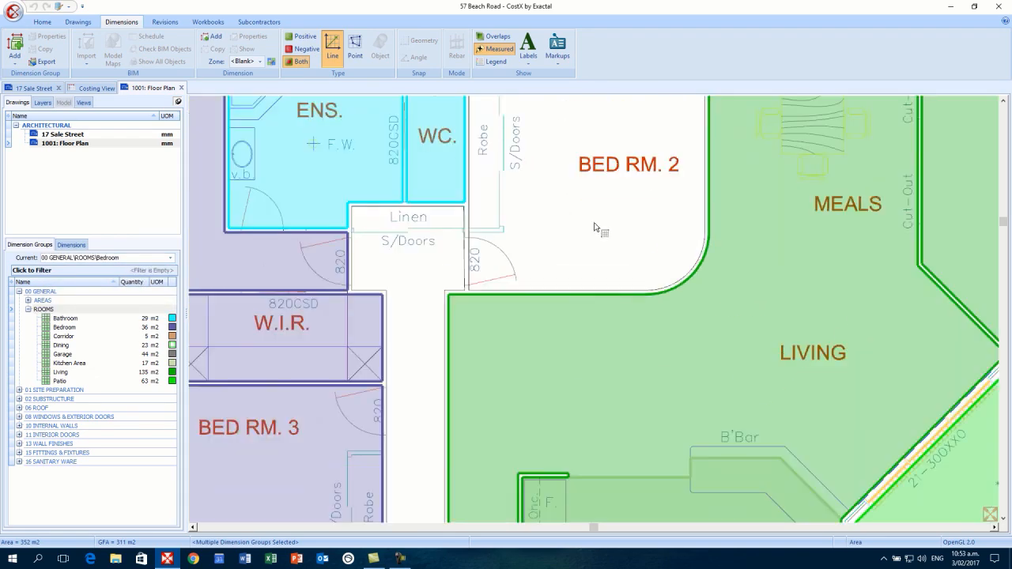
{"action": "left_click_drag", "start_coordinate": [598, 222], "coordinate": [581, 368]}
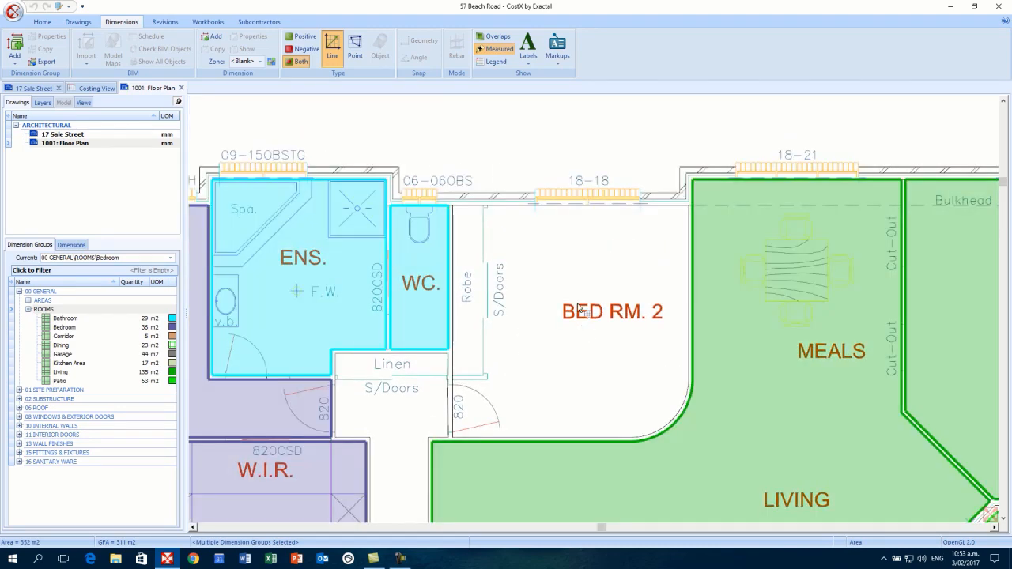
{"action": "left_click", "coordinate": [561, 220]}
{"action": "left_click", "coordinate": [560, 223]}
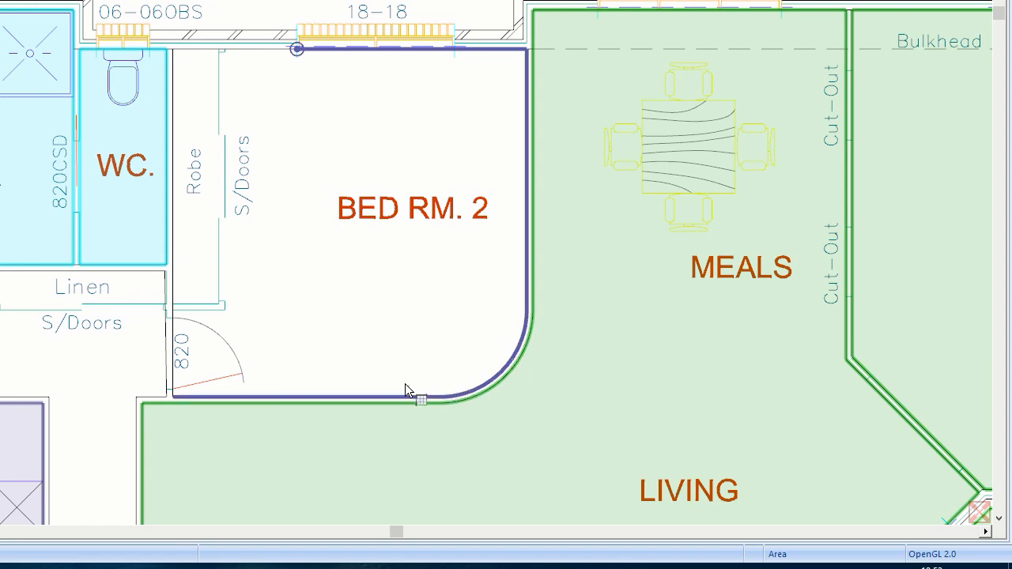
{"action": "left_click", "coordinate": [189, 257]}
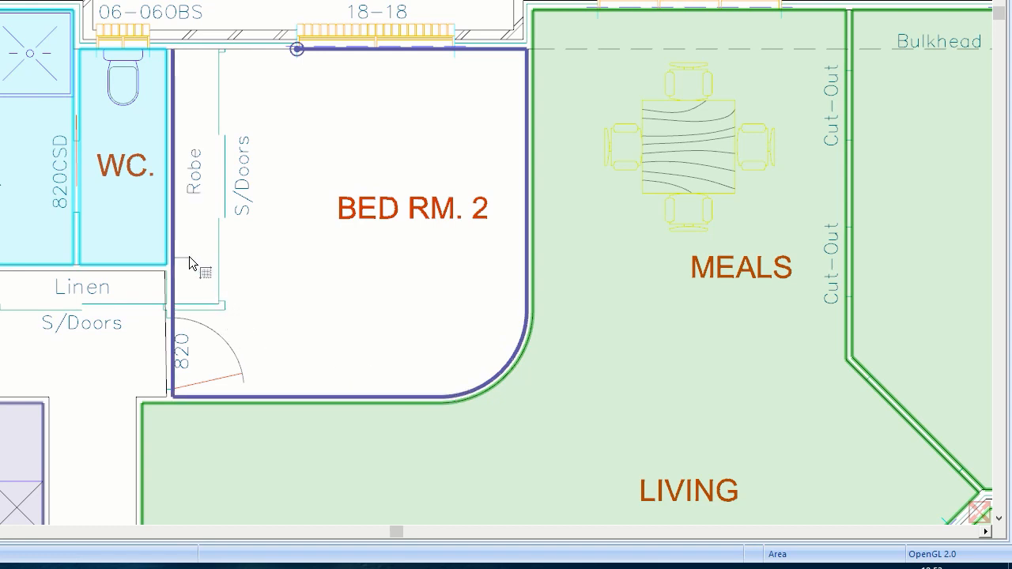
{"action": "right_click", "coordinate": [188, 255]}
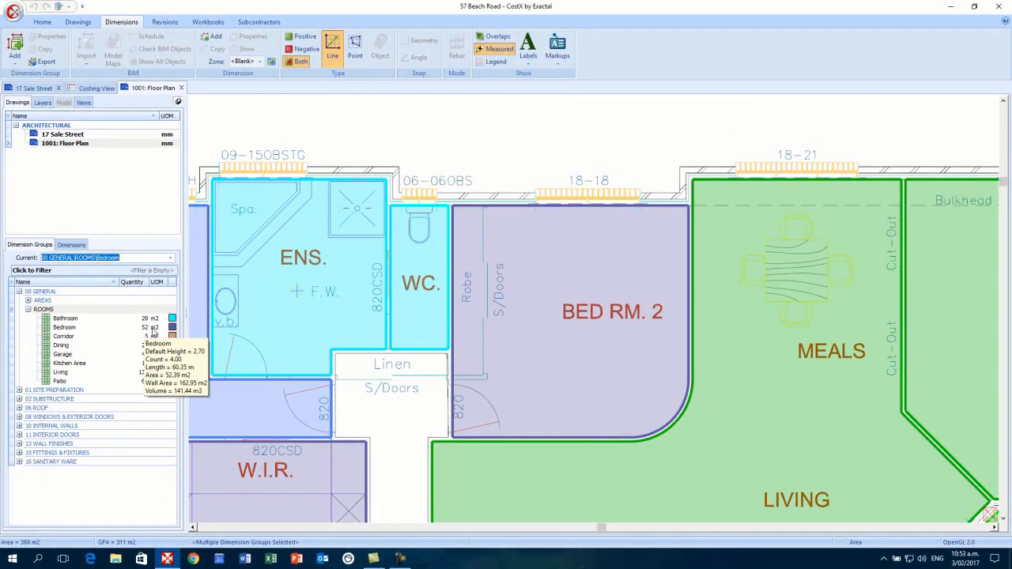
{"action": "scroll", "coordinate": [188, 338], "scroll_direction": "down", "scroll_amount": 2}
{"action": "scroll", "coordinate": [417, 386], "scroll_direction": "down", "scroll_amount": 3}
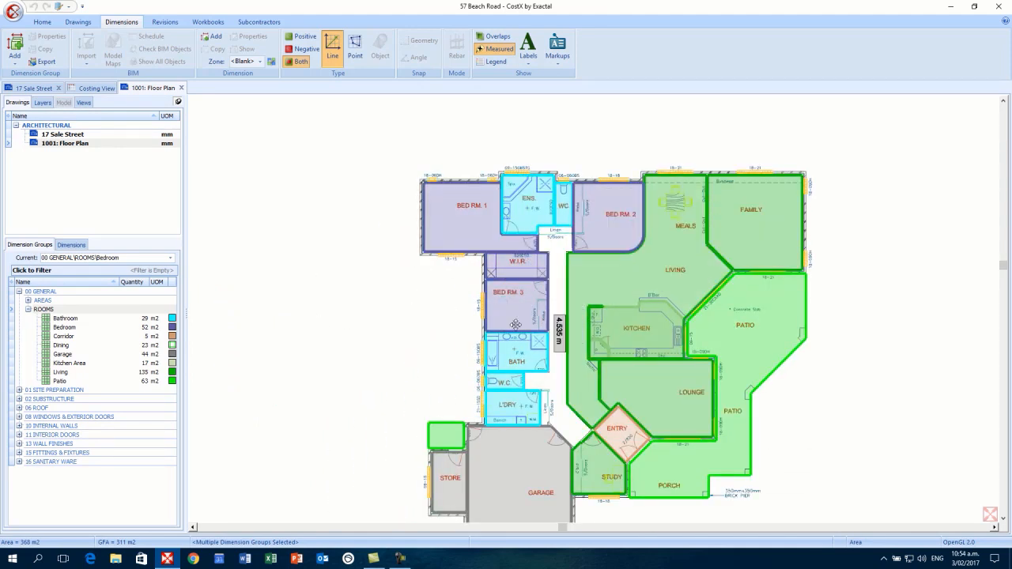
- Make Corridor (5.22 m2) under 00 GENERAL > ROOMS the current group
{"action": "left_click", "coordinate": [83, 338]}
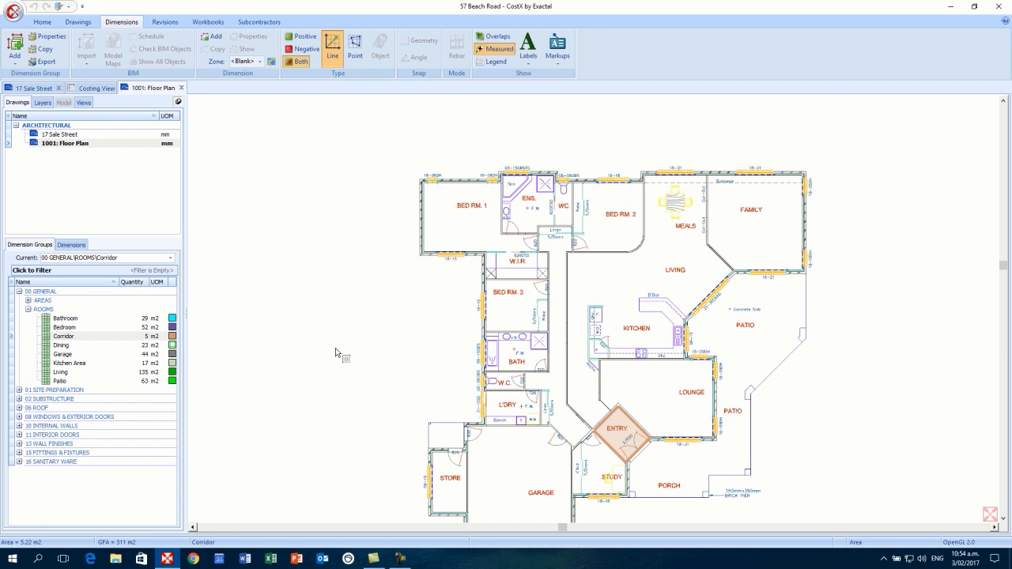
{"action": "scroll", "coordinate": [331, 304], "scroll_direction": "down", "scroll_amount": 2}
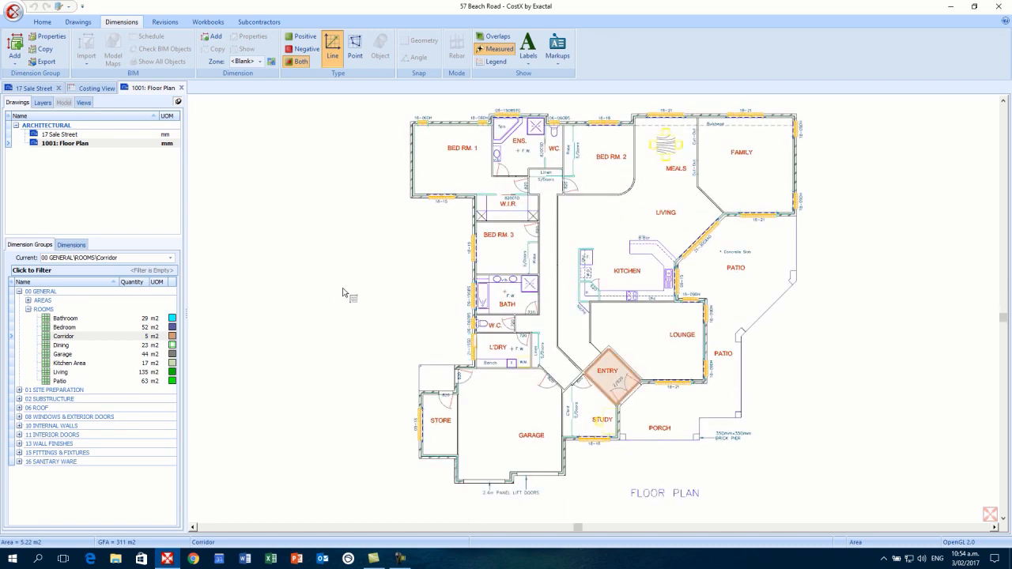
{"action": "left_click", "coordinate": [117, 337]}
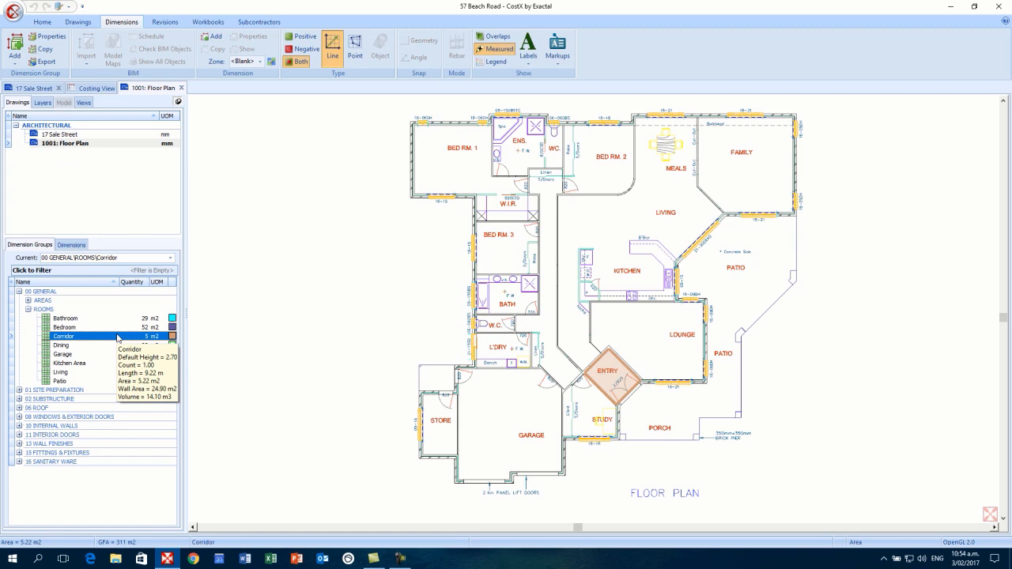
- Close the corridor outline, adding 17.51 m2 to bring Corridor to 23 m2
{"action": "left_click", "coordinate": [543, 250]}
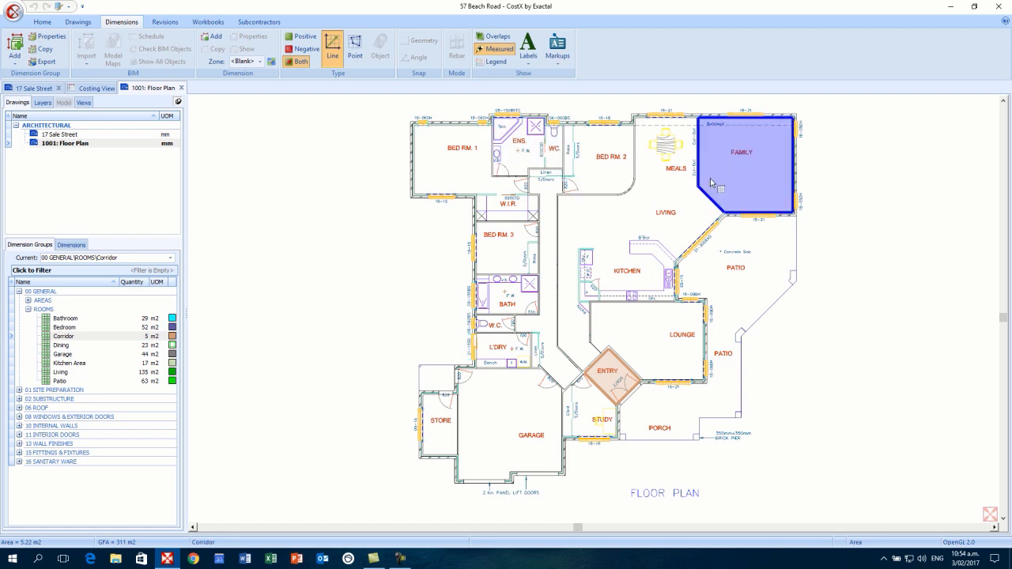
{"action": "left_click", "coordinate": [551, 251]}
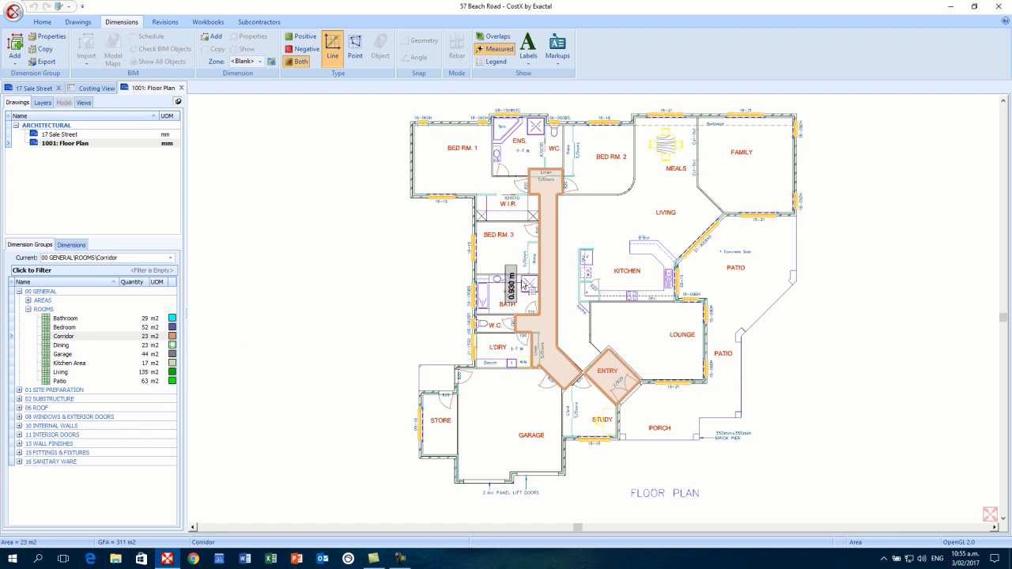
{"action": "mouse_move", "coordinate": [545, 269]}
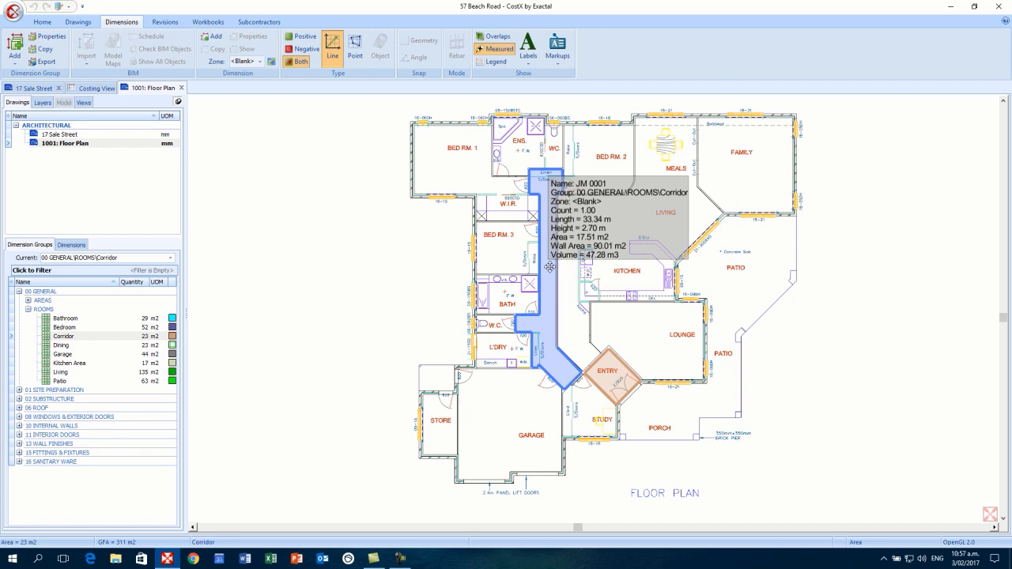
- Collapse ROOMS and 00 GENERAL, then expand 10 INTERNAL WALLS to show Timber Stud Partitions (113 m)
{"action": "left_click", "coordinate": [28, 309]}
{"action": "left_click", "coordinate": [19, 292]}
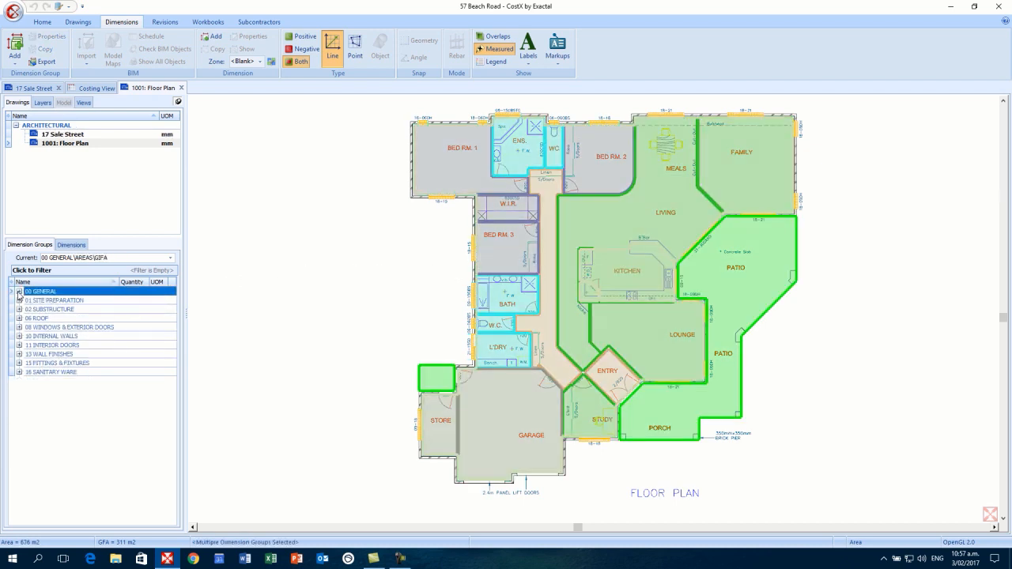
{"action": "left_click", "coordinate": [19, 336]}
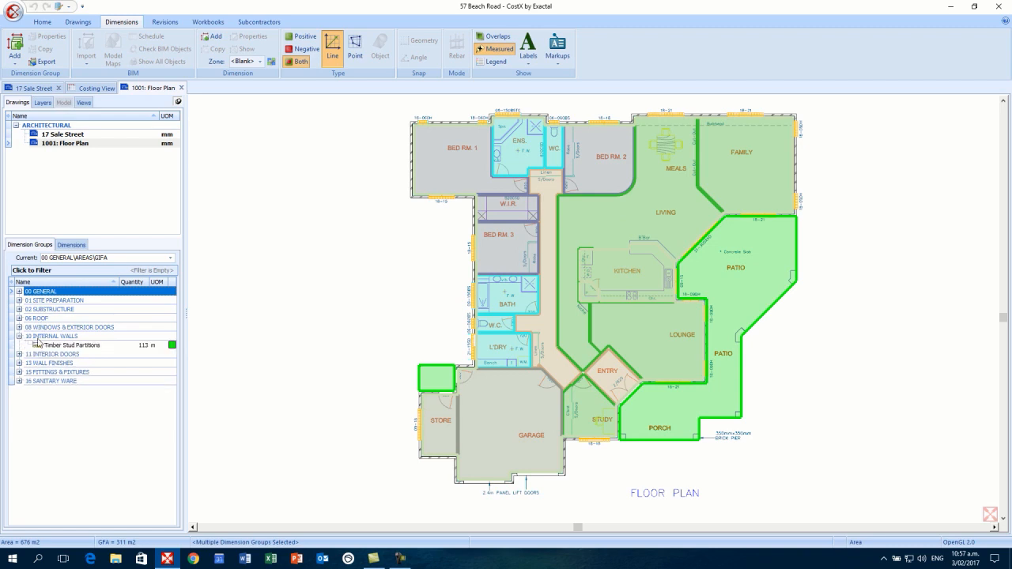
- Make Timber Stud Partitions the active group and trace partition lines along the patio walls
{"action": "left_click", "coordinate": [73, 346]}
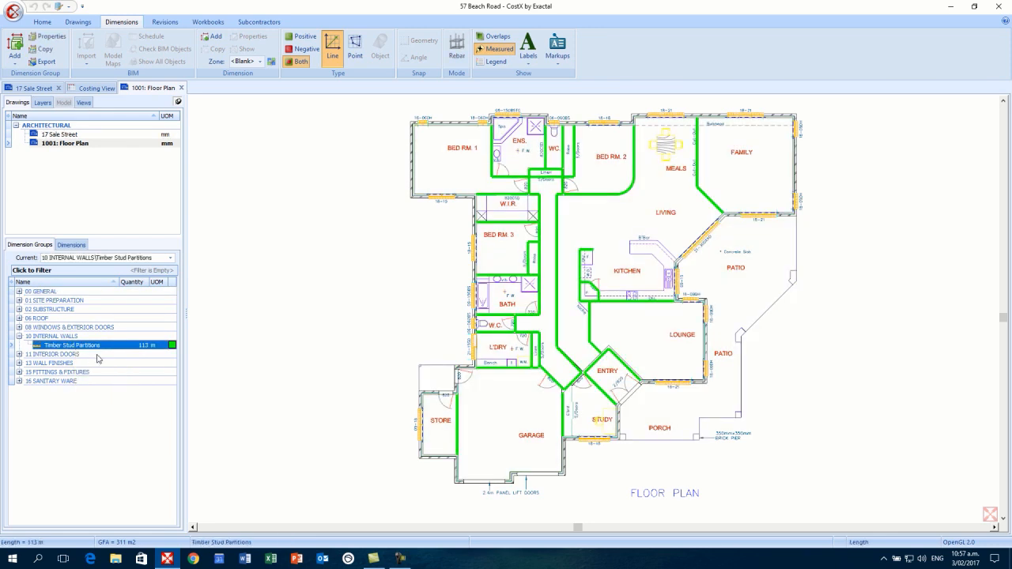
{"action": "mouse_move", "coordinate": [100, 353]}
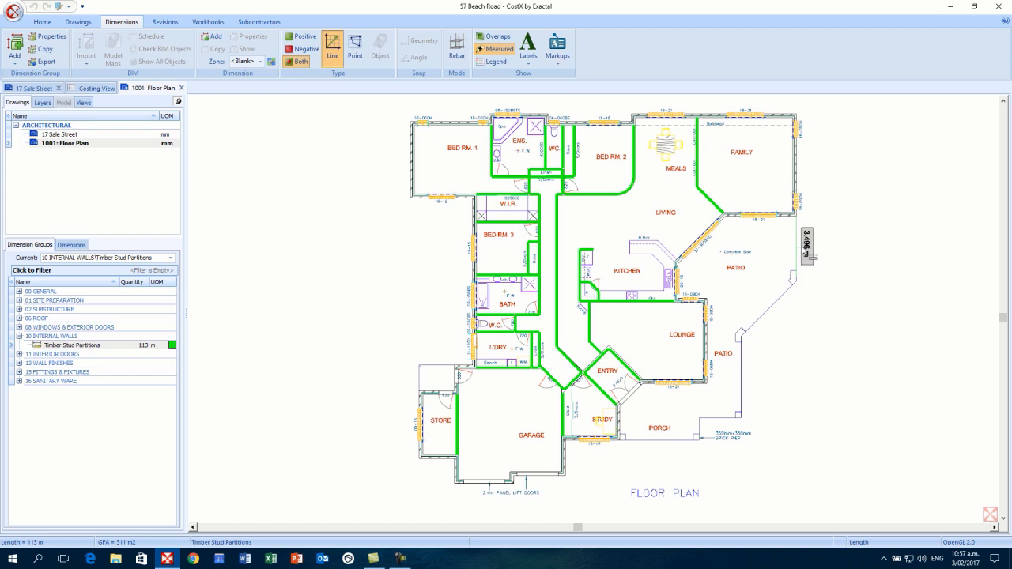
{"action": "left_click", "coordinate": [803, 249]}
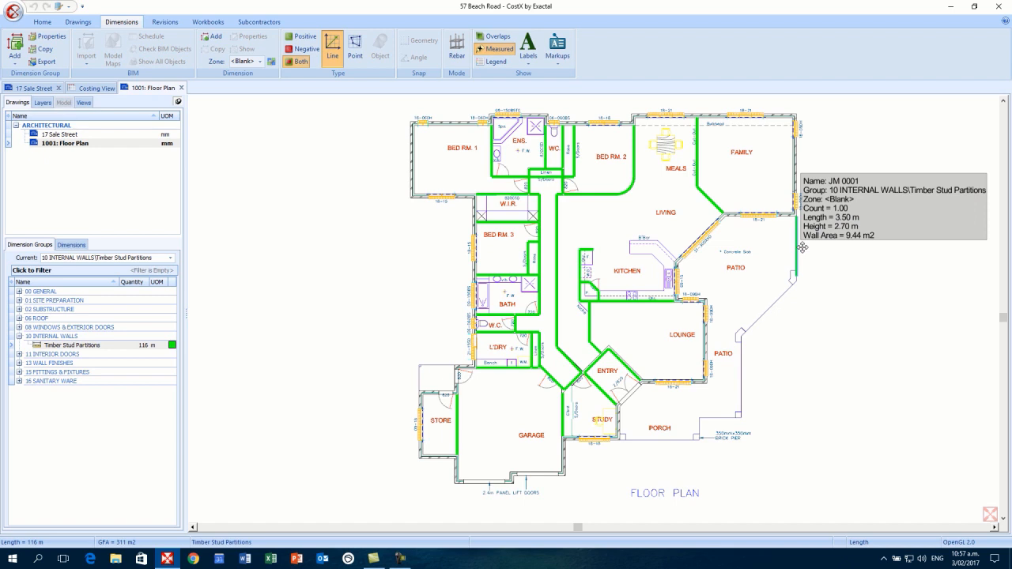
{"action": "left_click", "coordinate": [776, 310]}
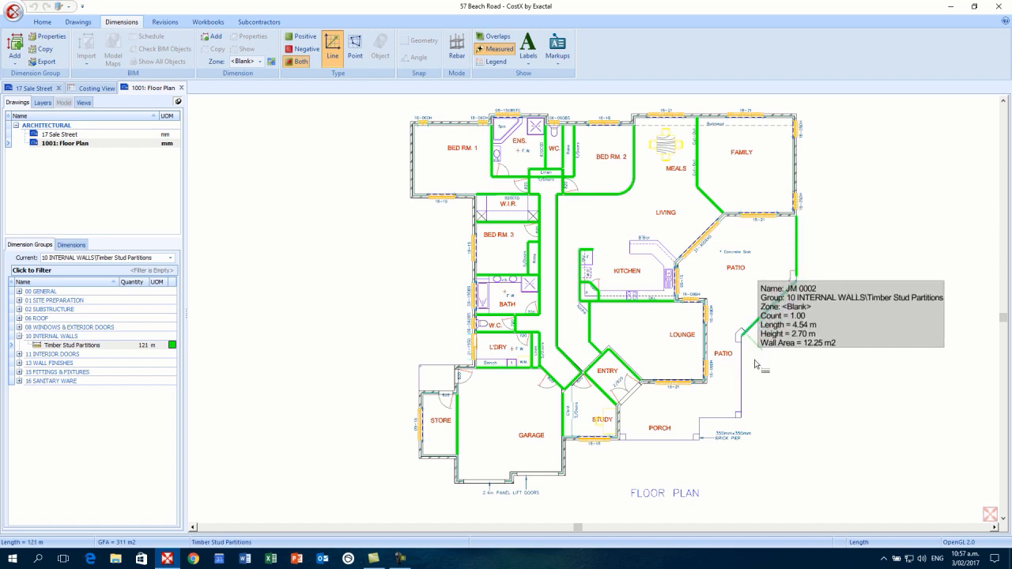
{"action": "left_click", "coordinate": [741, 373]}
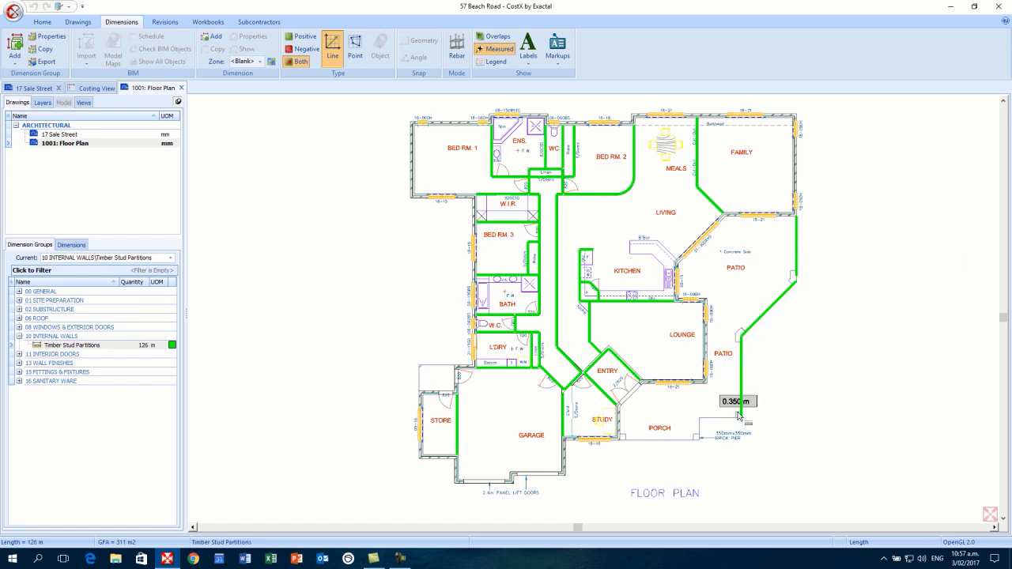
- Remove the two patio wall segments again, leaving the partitions at 113 m
{"action": "mouse_move", "coordinate": [782, 310]}
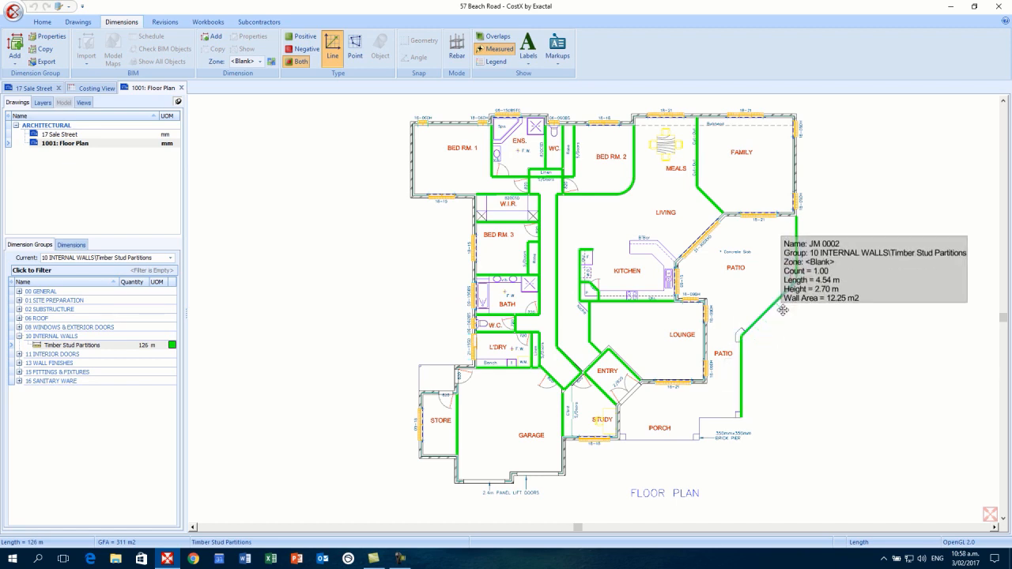
{"action": "key", "text": "Delete"}
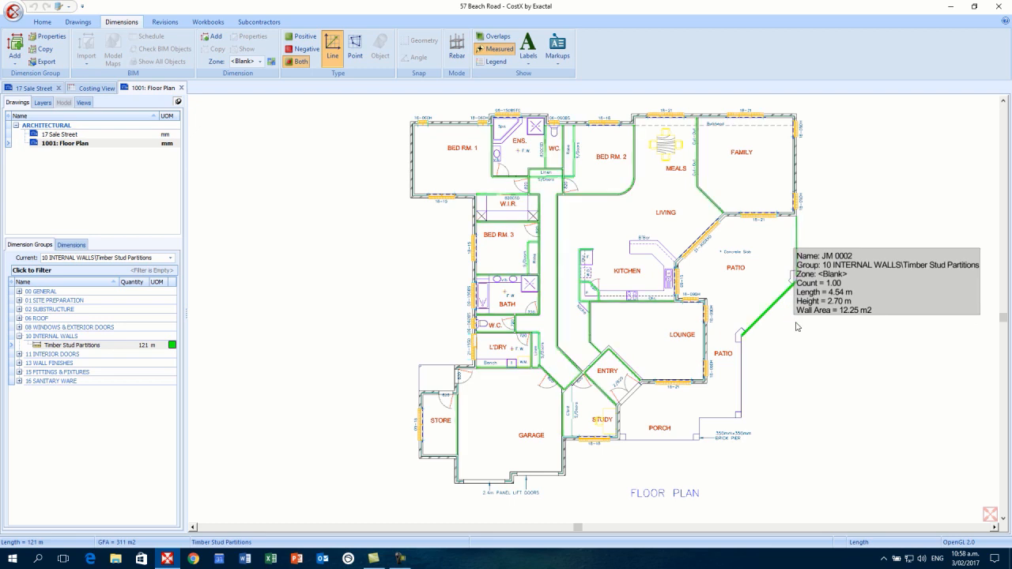
{"action": "key", "text": "Delete"}
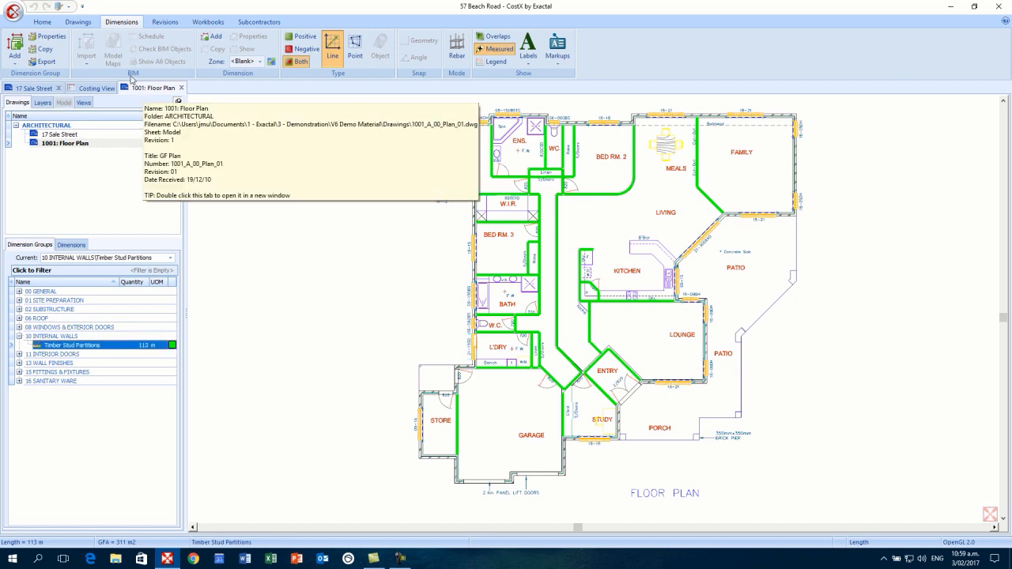
- View the floor plan in 3D and inspect the green partition walls from below, side-on and above
{"action": "left_click", "coordinate": [78, 22]}
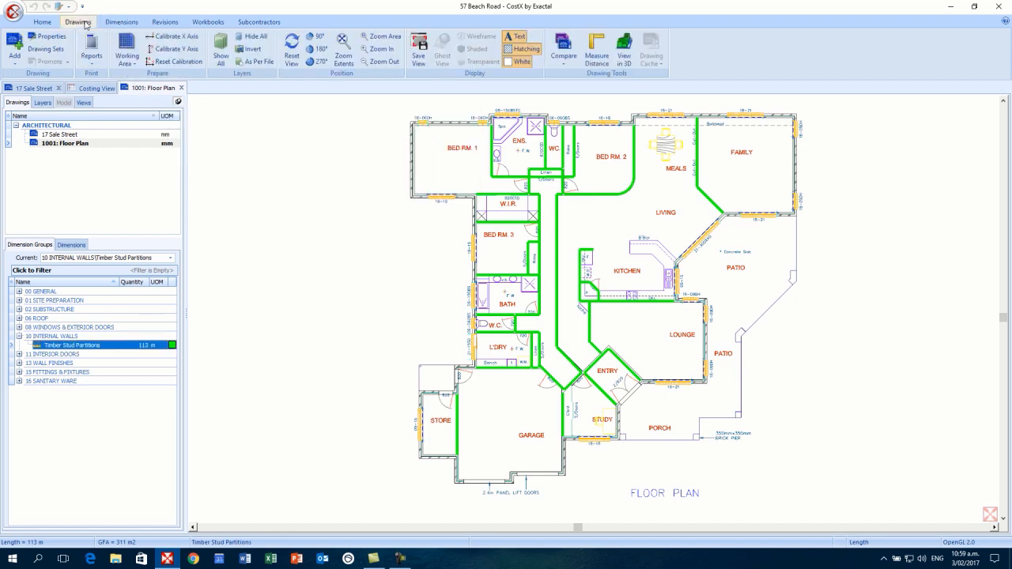
{"action": "left_click", "coordinate": [624, 57]}
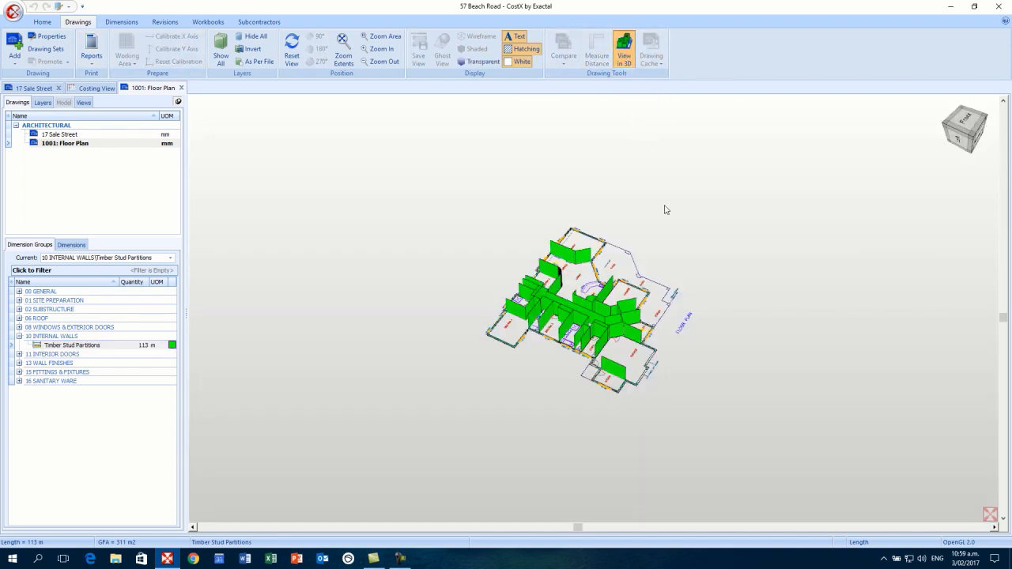
{"action": "scroll", "coordinate": [666, 210], "scroll_direction": "up", "scroll_amount": 2}
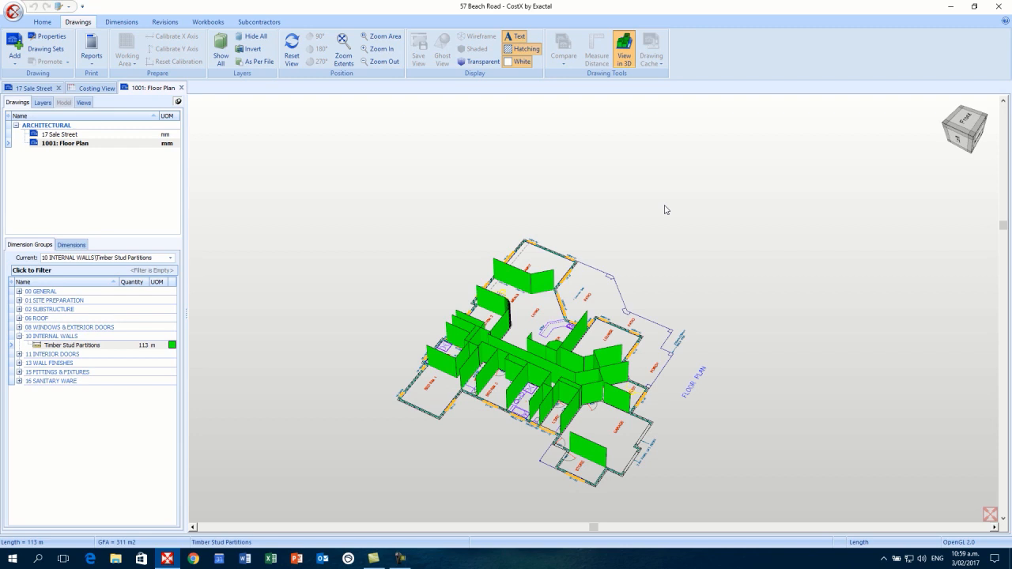
{"action": "left_click_drag", "start_coordinate": [658, 235], "coordinate": [668, 191]}
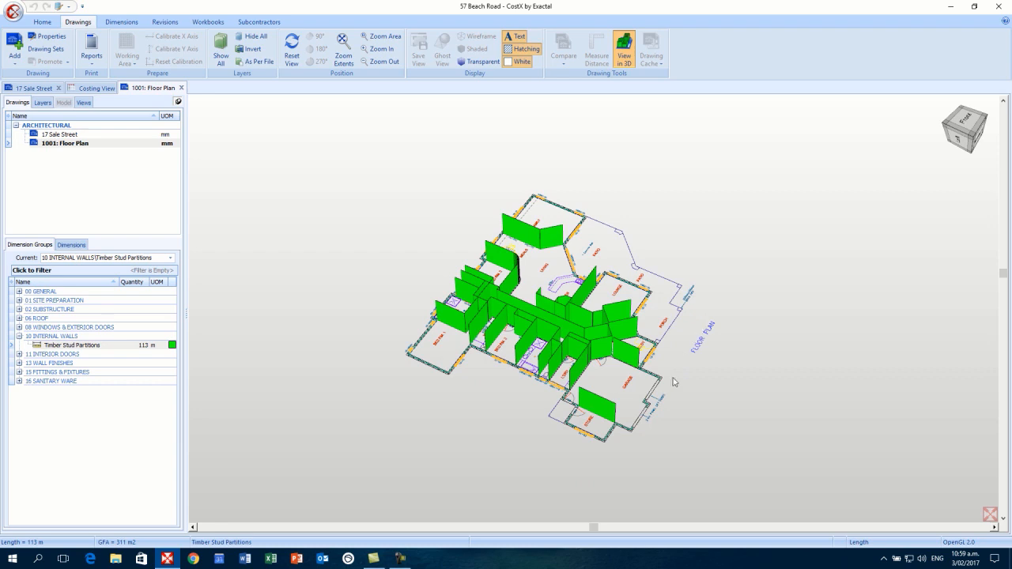
{"action": "left_click_drag", "start_coordinate": [652, 411], "coordinate": [605, 340]}
{"action": "scroll", "coordinate": [600, 333], "scroll_direction": "up", "scroll_amount": 1}
{"action": "scroll", "coordinate": [600, 332], "scroll_direction": "up", "scroll_amount": 3}
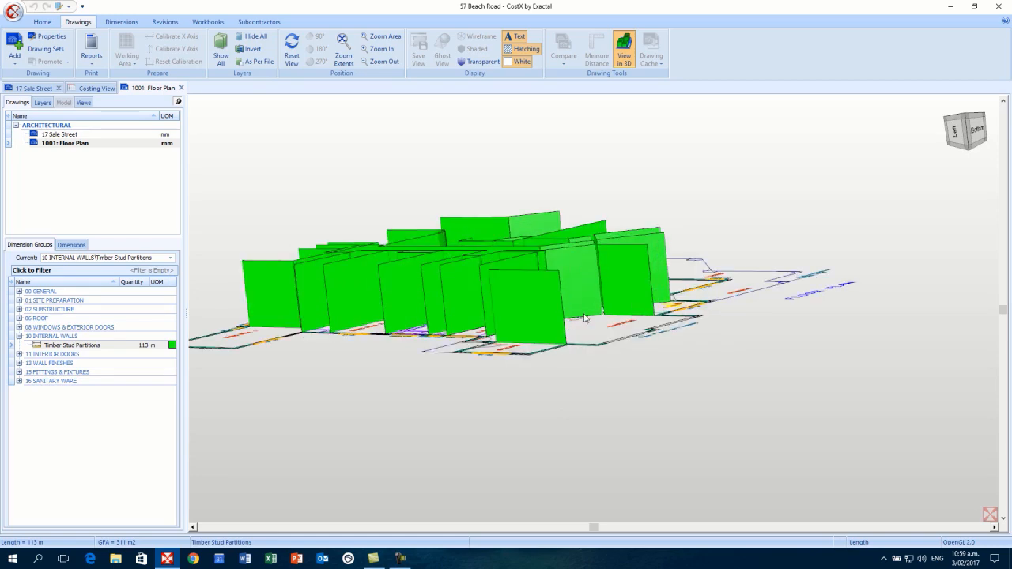
{"action": "left_click_drag", "start_coordinate": [634, 340], "coordinate": [622, 357]}
{"action": "scroll", "coordinate": [622, 360], "scroll_direction": "down", "scroll_amount": 3}
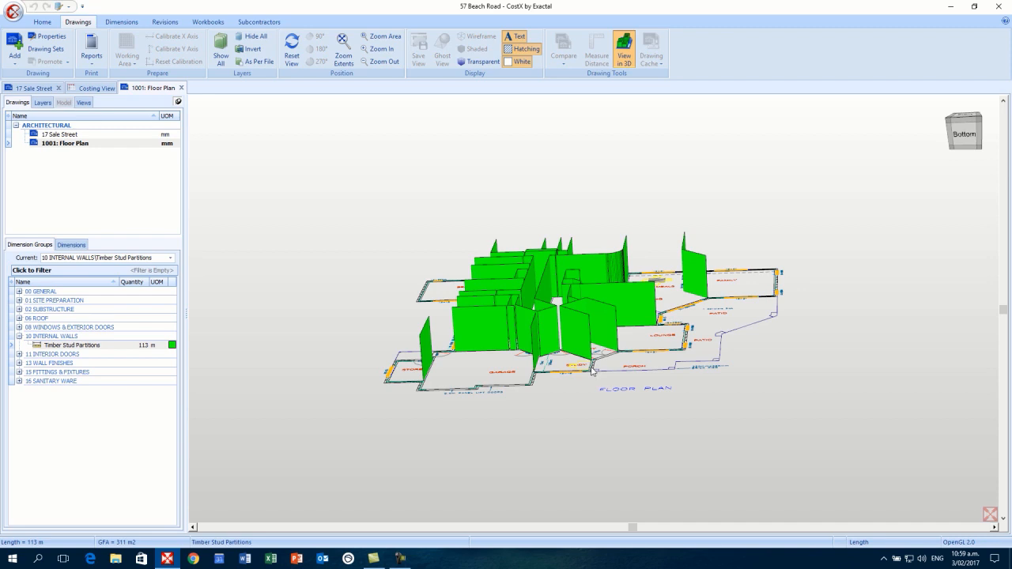
{"action": "left_click_drag", "start_coordinate": [557, 377], "coordinate": [581, 351]}
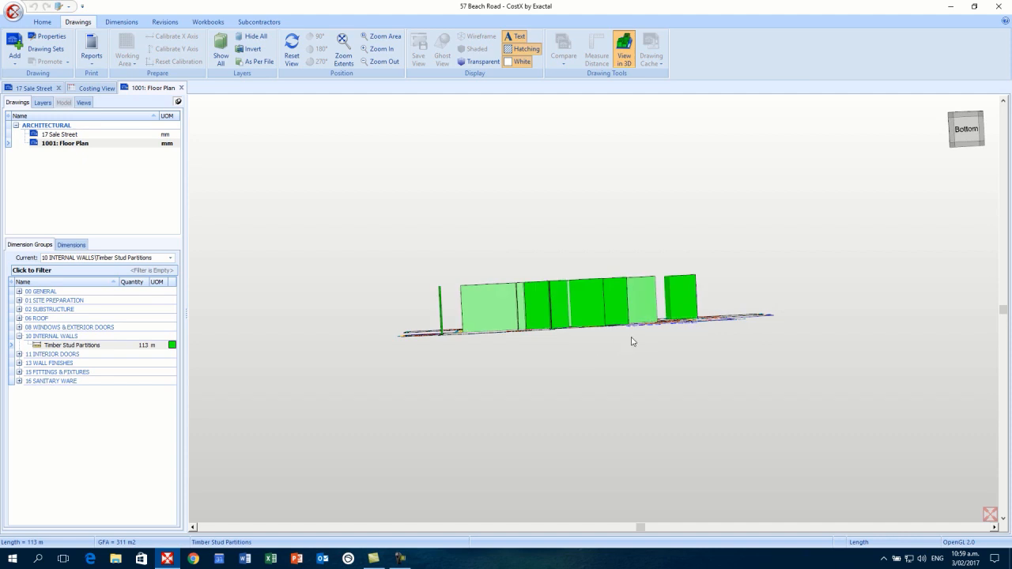
{"action": "left_click_drag", "start_coordinate": [602, 333], "coordinate": [613, 341]}
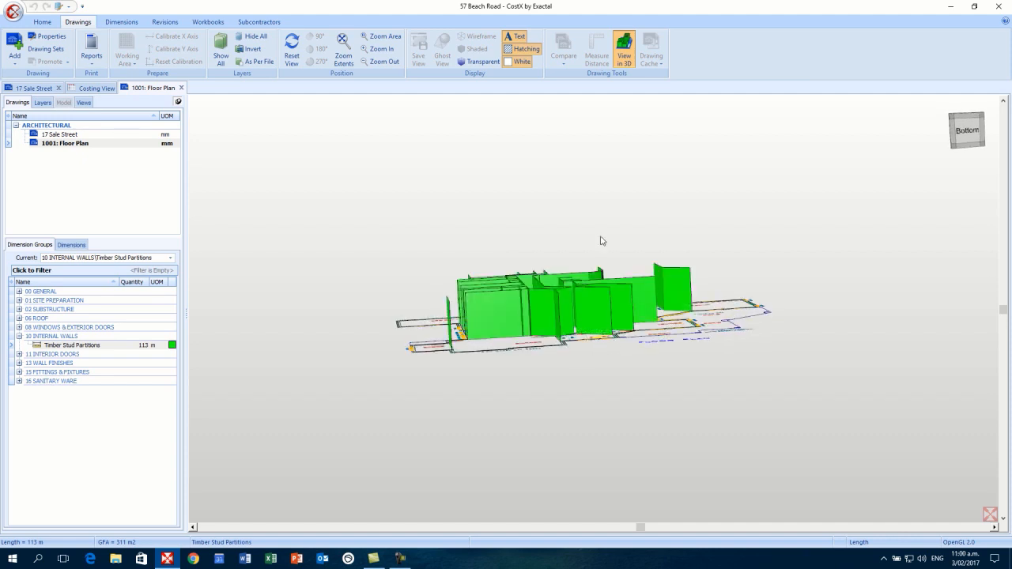
- Return to the 2D plan and locate partition dimensions 0028 to 0032 on the drawing
{"action": "left_click", "coordinate": [630, 60]}
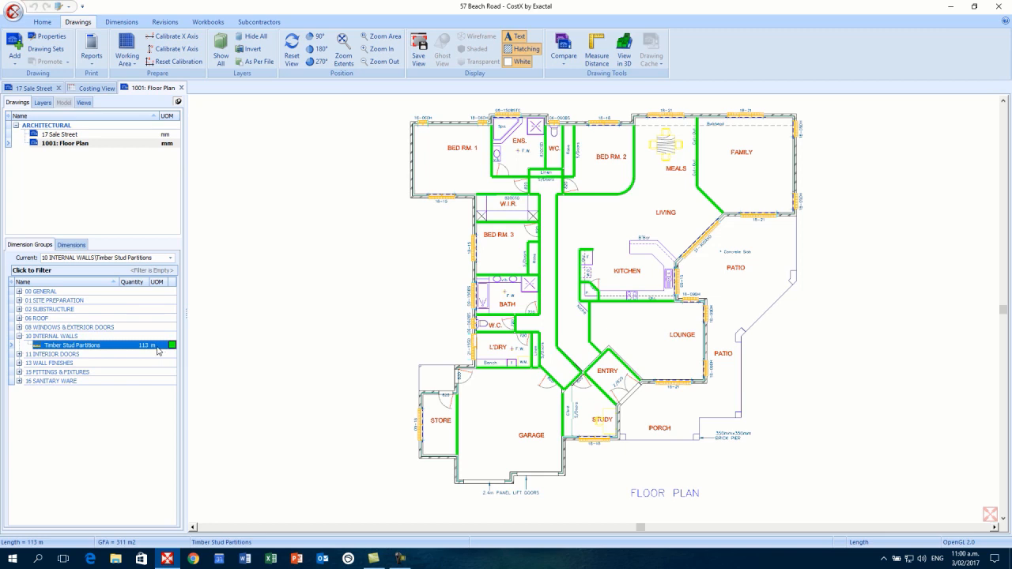
{"action": "mouse_move", "coordinate": [158, 351]}
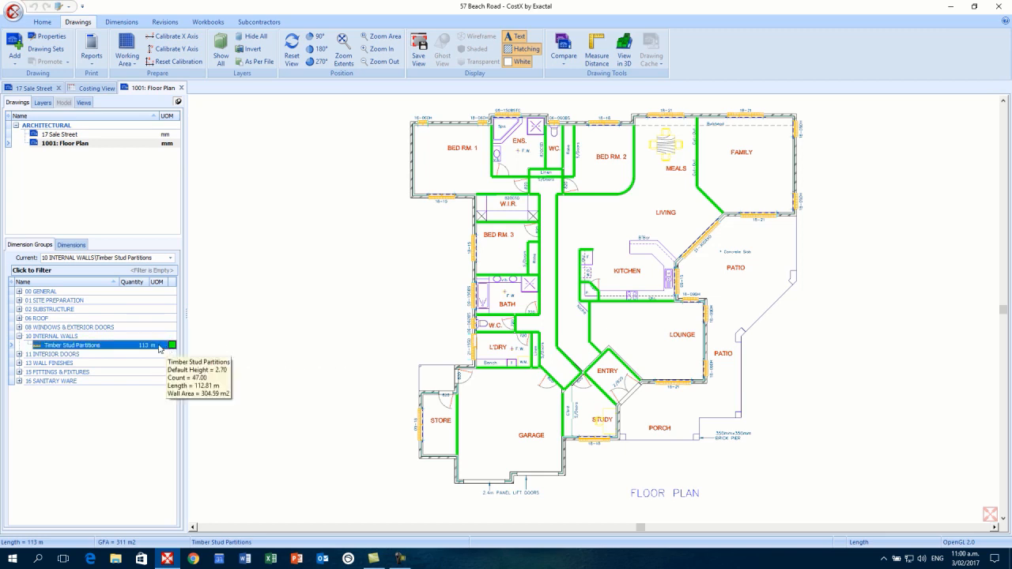
{"action": "left_click", "coordinate": [76, 245]}
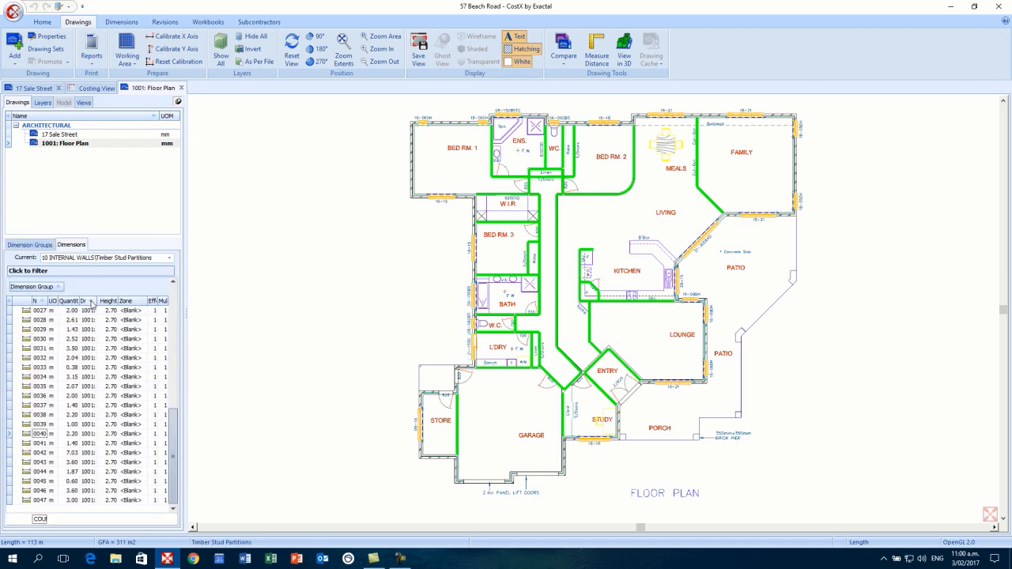
{"action": "mouse_move", "coordinate": [88, 320]}
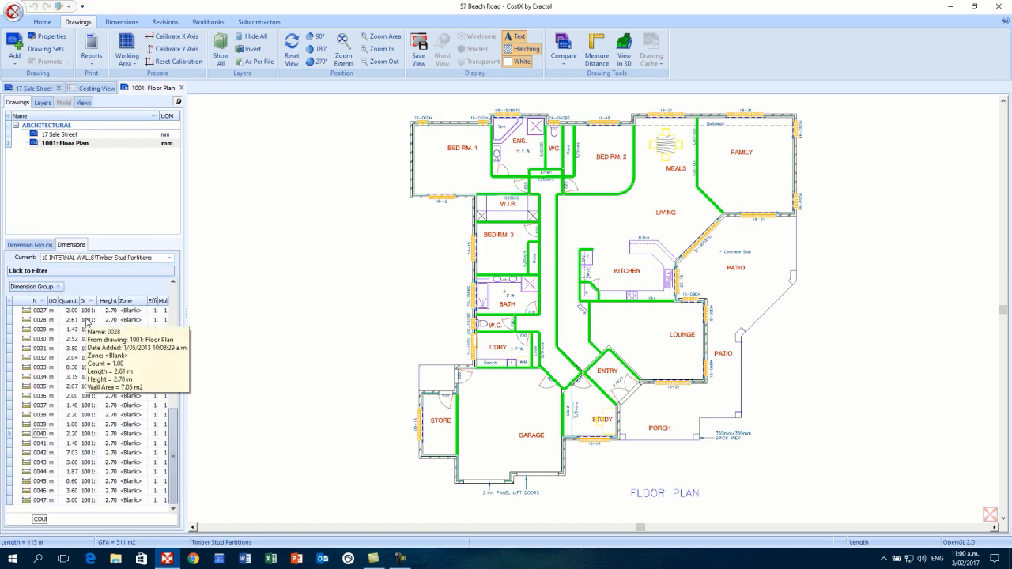
{"action": "left_click", "coordinate": [87, 320]}
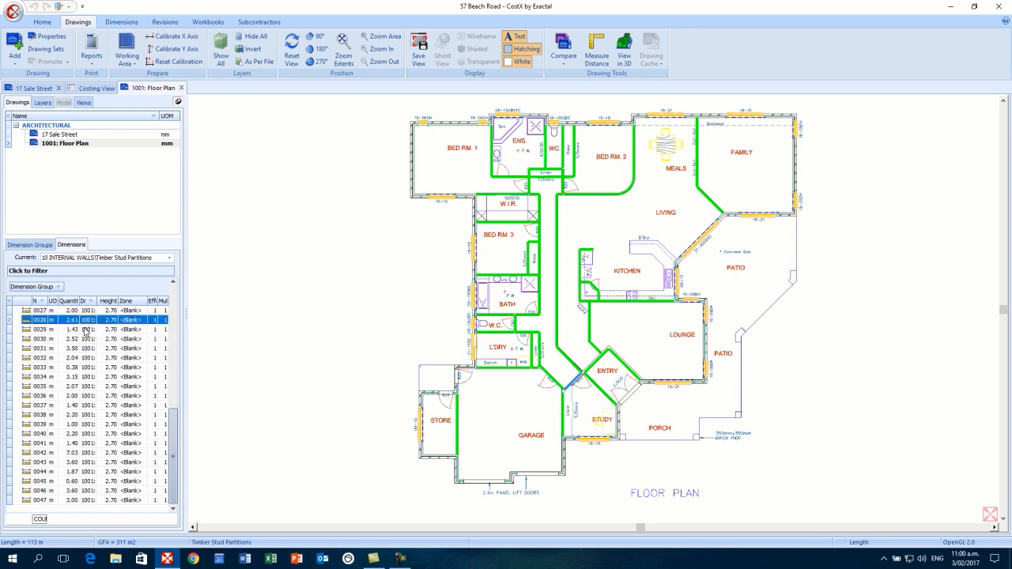
{"action": "left_click", "coordinate": [85, 331]}
{"action": "mouse_move", "coordinate": [84, 337]}
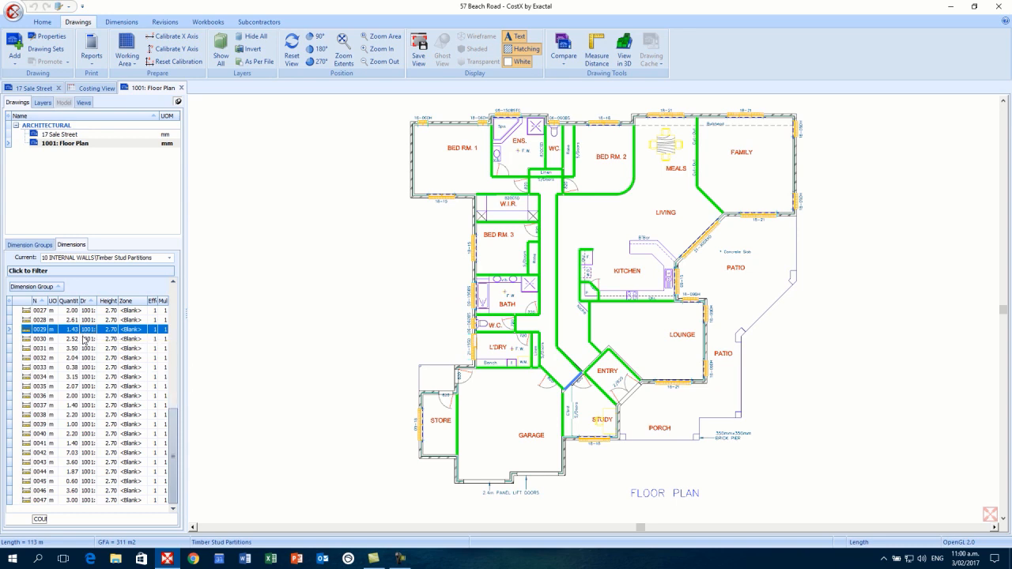
{"action": "left_click", "coordinate": [84, 338]}
{"action": "left_click", "coordinate": [82, 351]}
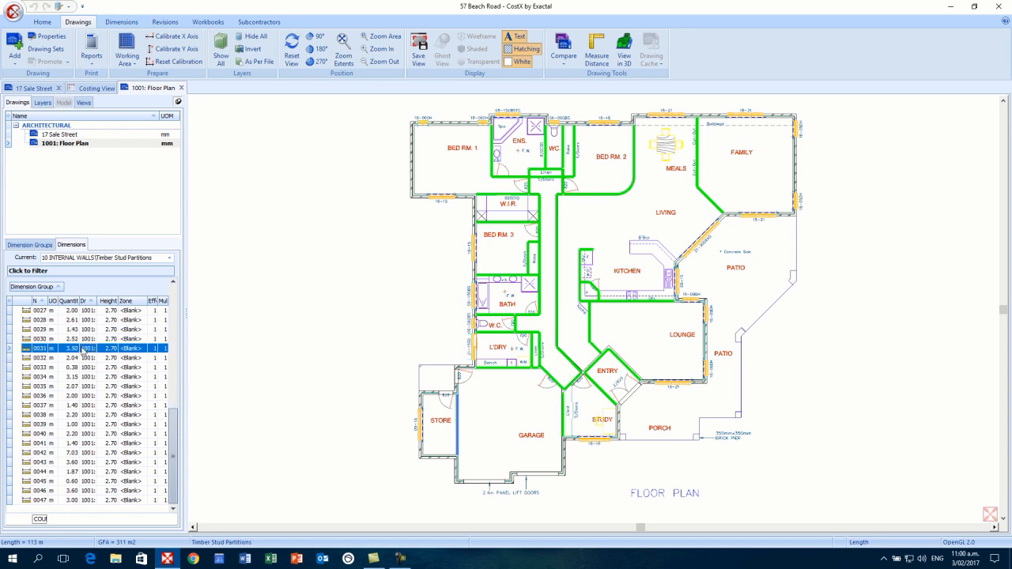
{"action": "left_click", "coordinate": [83, 359]}
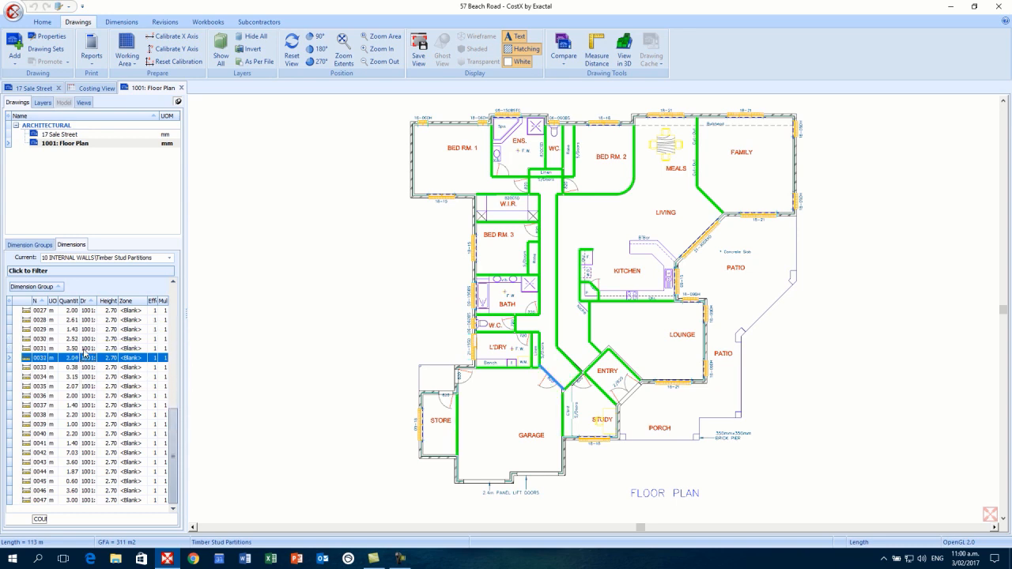
{"action": "left_click", "coordinate": [84, 348]}
{"action": "left_click", "coordinate": [88, 340]}
- Change the height of wall dimensions 0029 through 0036 to 3.5 m
{"action": "left_click", "coordinate": [91, 329]}
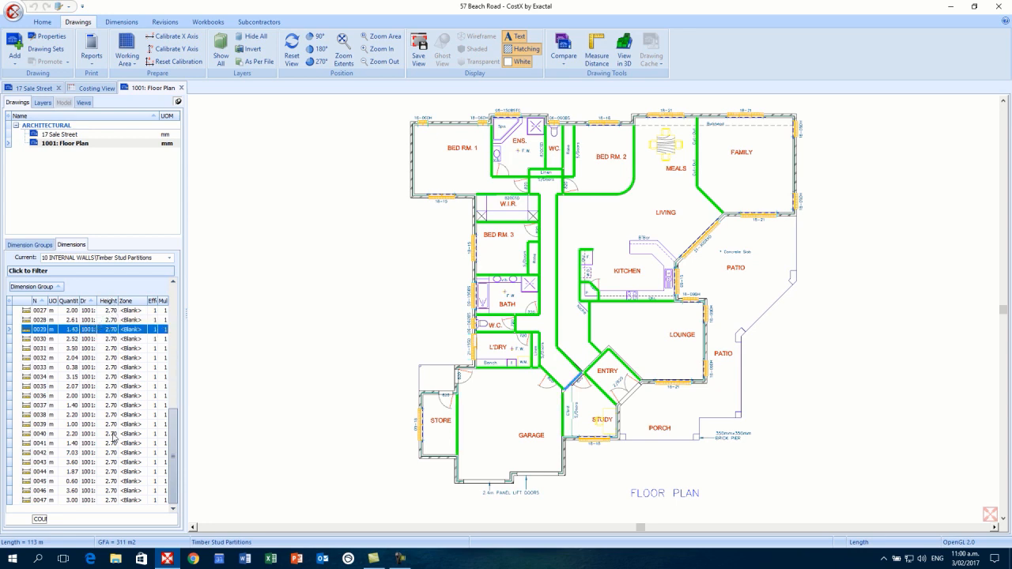
{"action": "left_click", "coordinate": [62, 395], "text": "shift"}
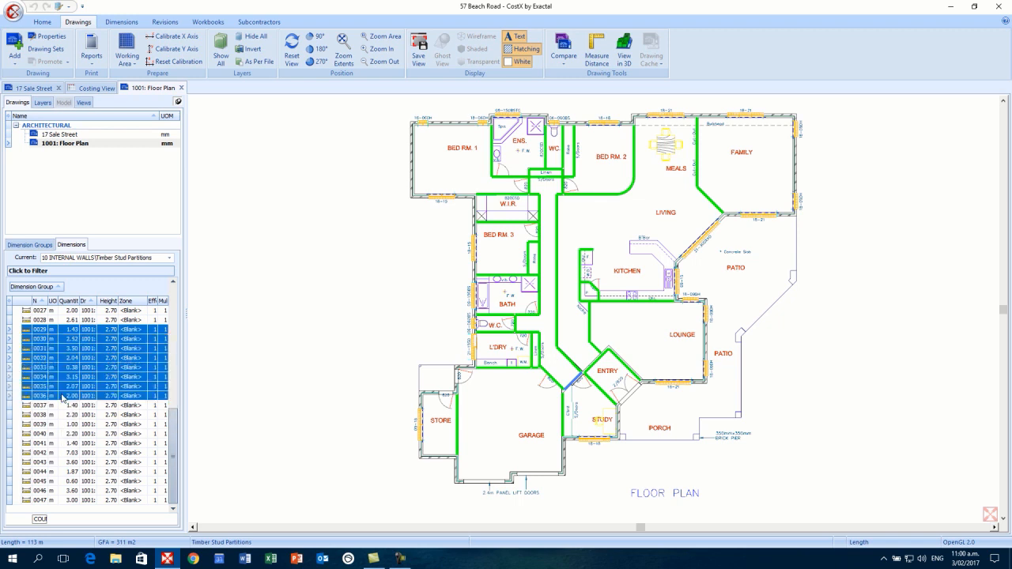
{"action": "right_click", "coordinate": [82, 360]}
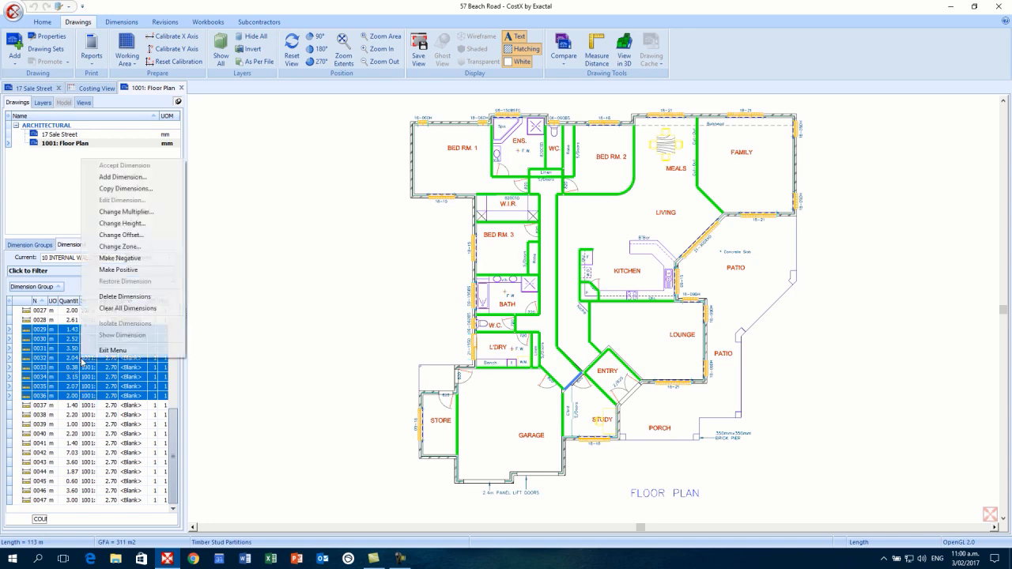
{"action": "left_click", "coordinate": [129, 225]}
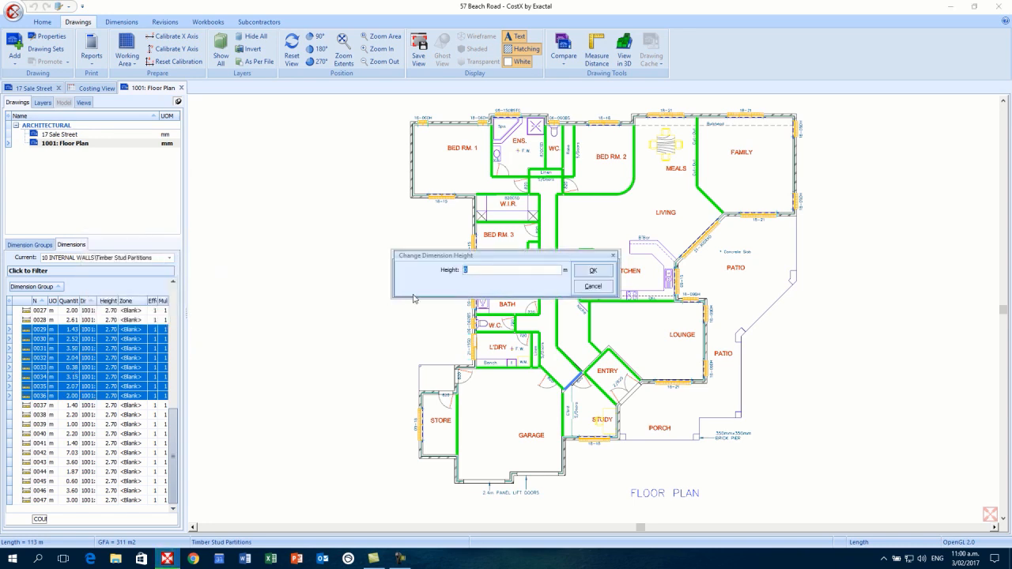
{"action": "type", "text": "3.5"}
{"action": "left_click", "coordinate": [592, 270]}
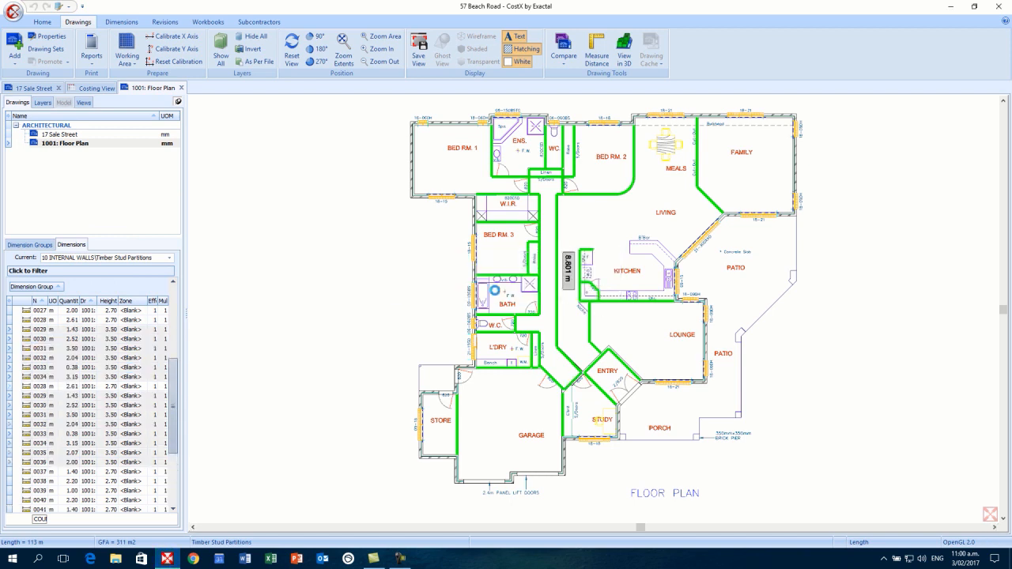
- List the dimension groups, orbit the measured walls in 3D, then return to the 2D plan
{"action": "left_click", "coordinate": [41, 245]}
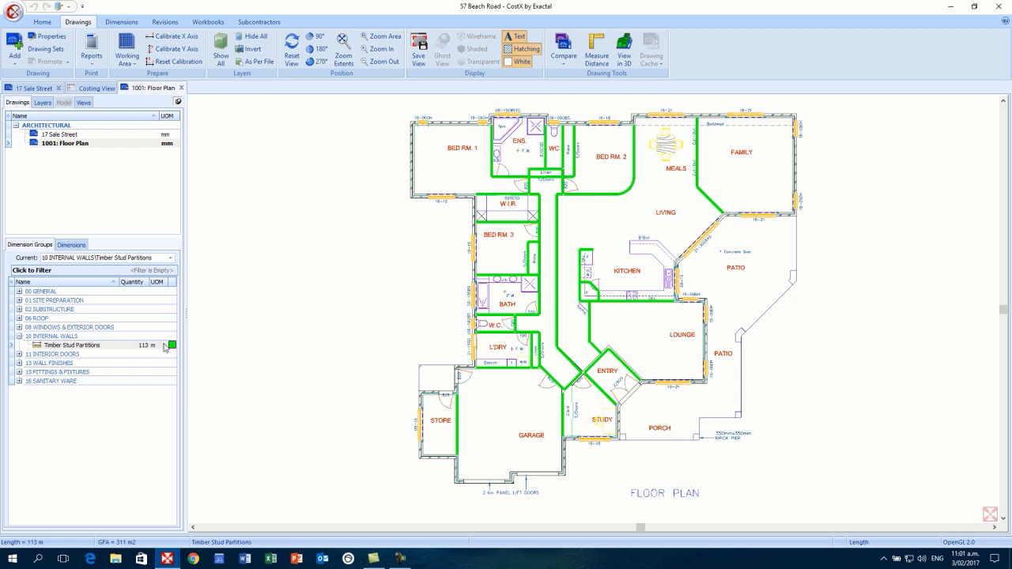
{"action": "mouse_move", "coordinate": [137, 346]}
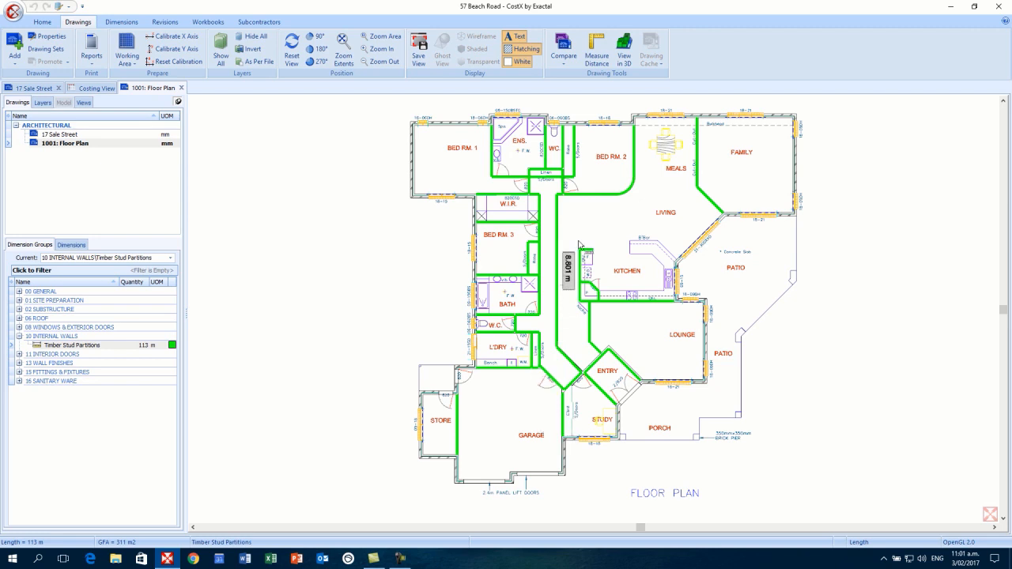
{"action": "left_click", "coordinate": [624, 52]}
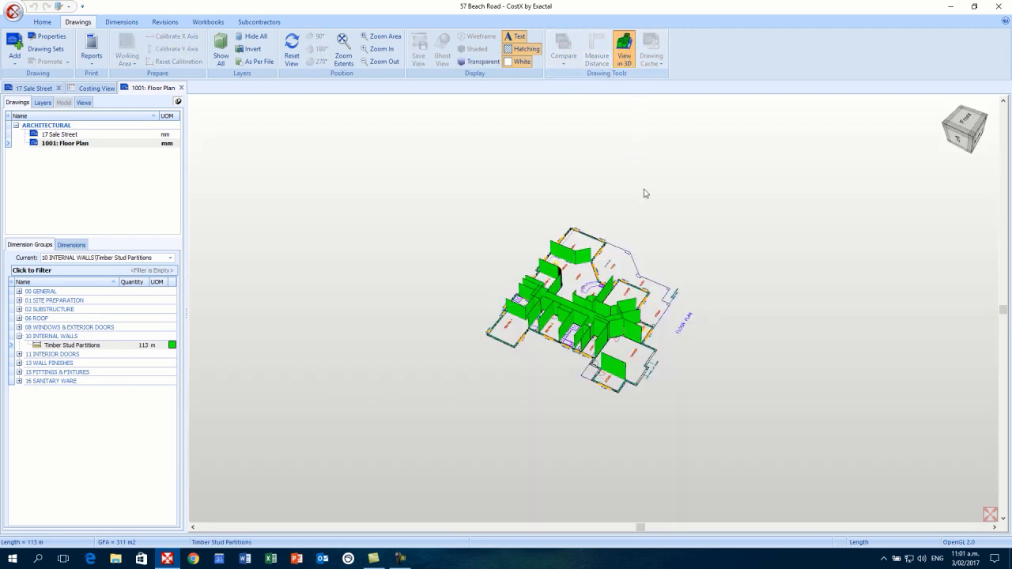
{"action": "scroll", "coordinate": [657, 325], "scroll_direction": "up", "scroll_amount": 2}
{"action": "left_click_drag", "start_coordinate": [661, 389], "coordinate": [752, 291]}
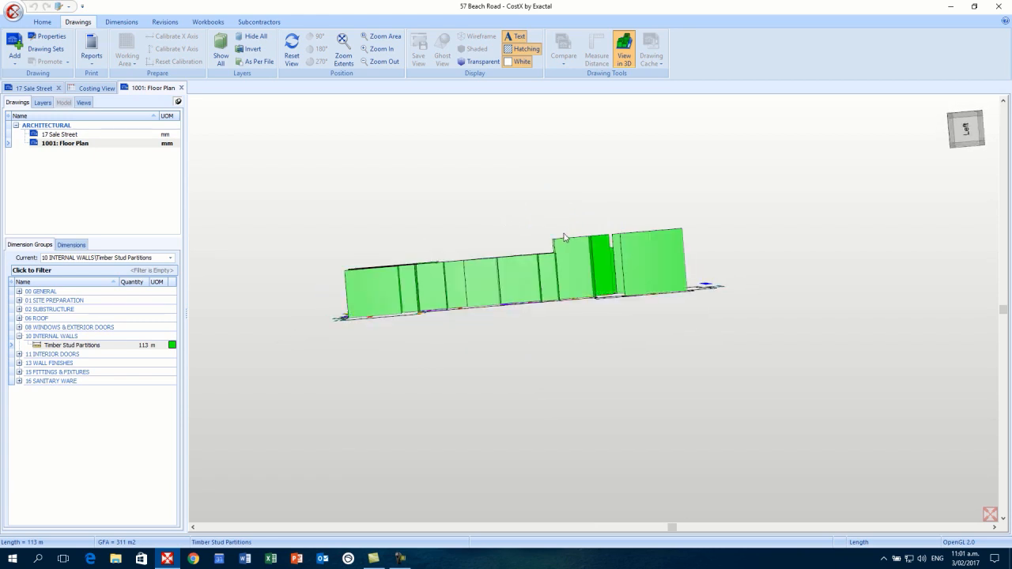
{"action": "scroll", "coordinate": [546, 244], "scroll_direction": "up", "scroll_amount": 3}
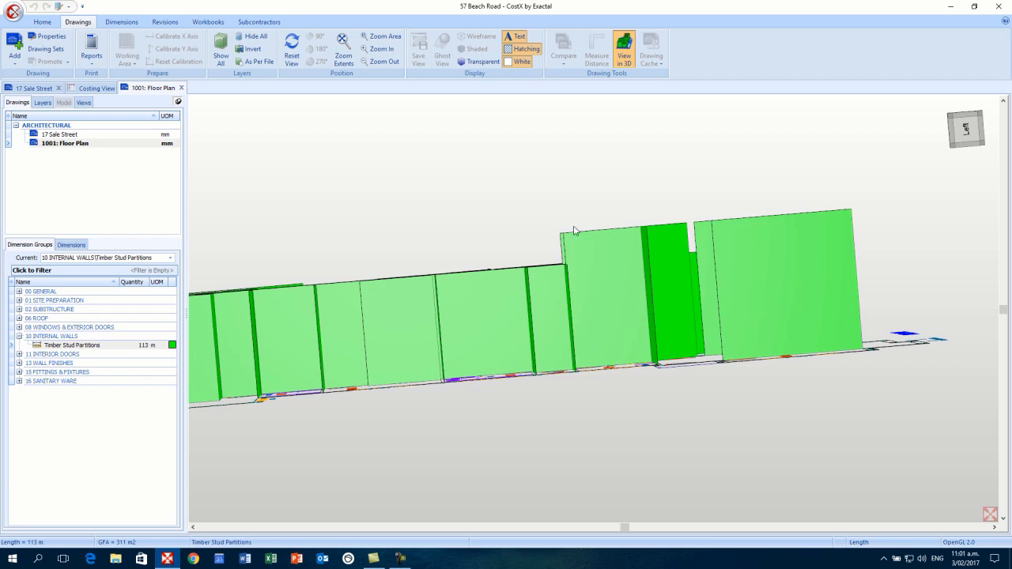
{"action": "scroll", "coordinate": [628, 303], "scroll_direction": "down", "scroll_amount": 3}
{"action": "left_click_drag", "start_coordinate": [641, 309], "coordinate": [649, 179]}
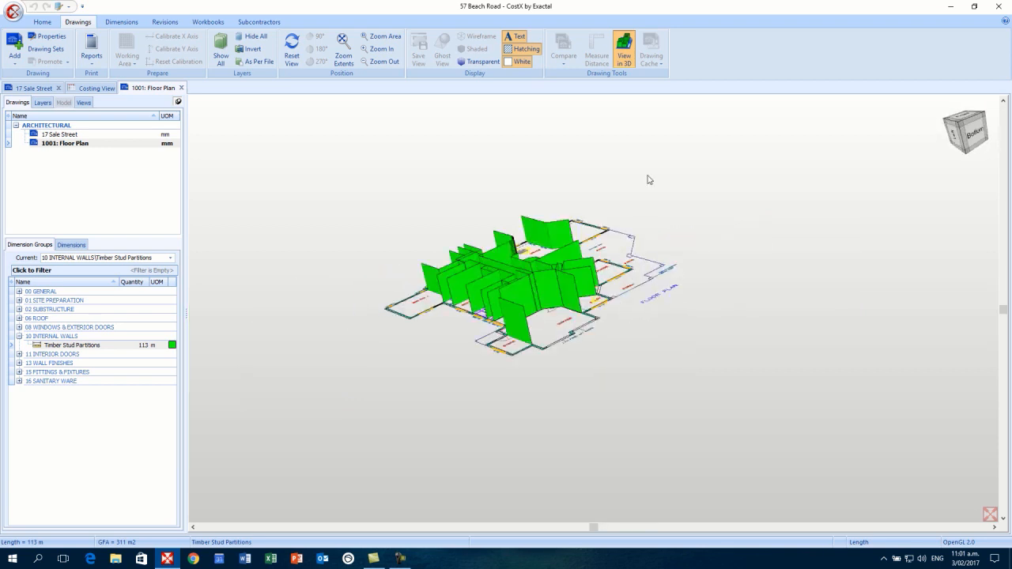
{"action": "left_click", "coordinate": [624, 57]}
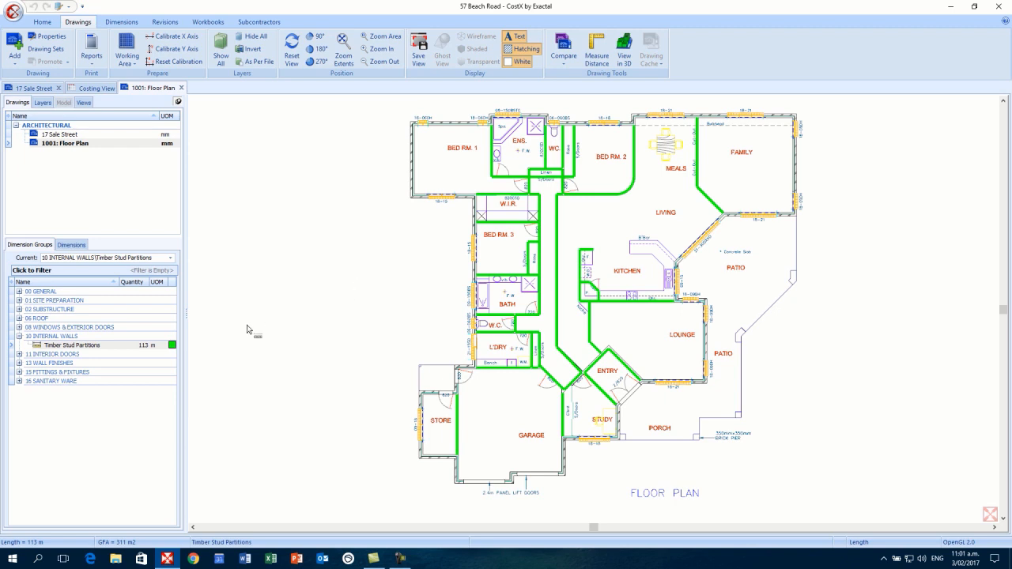
- Edit the Timber Stud Partitions default height and update without changing existing walls
{"action": "double_click", "coordinate": [121, 349]}
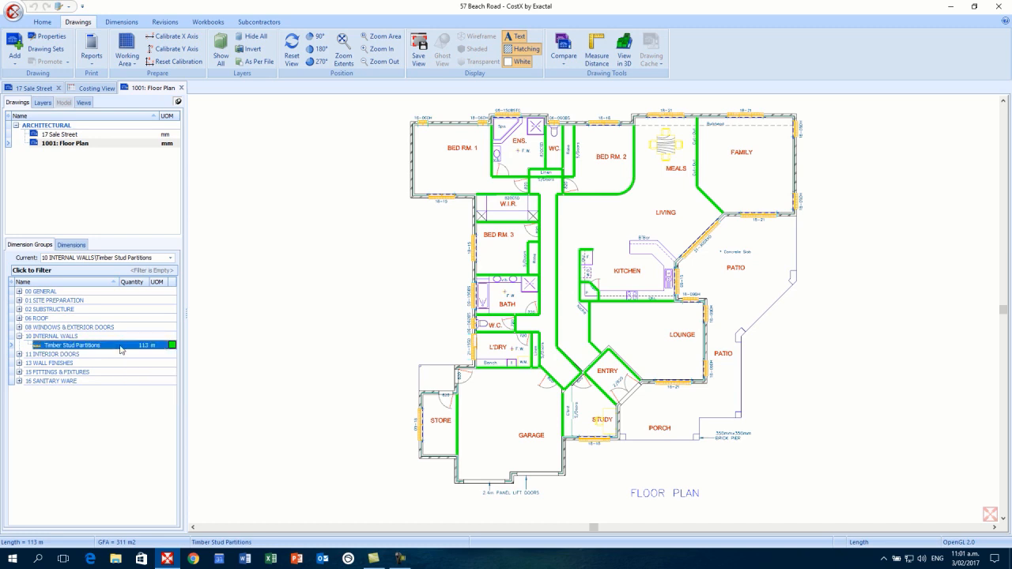
{"action": "left_click_drag", "start_coordinate": [477, 244], "coordinate": [447, 246]}
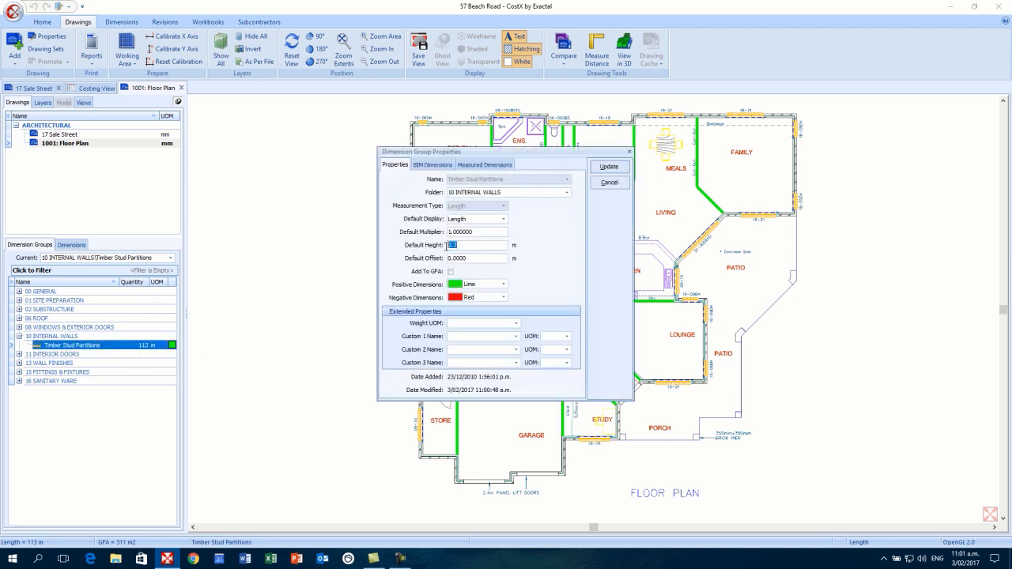
{"action": "type", "text": "2."}
{"action": "left_click", "coordinate": [609, 167]}
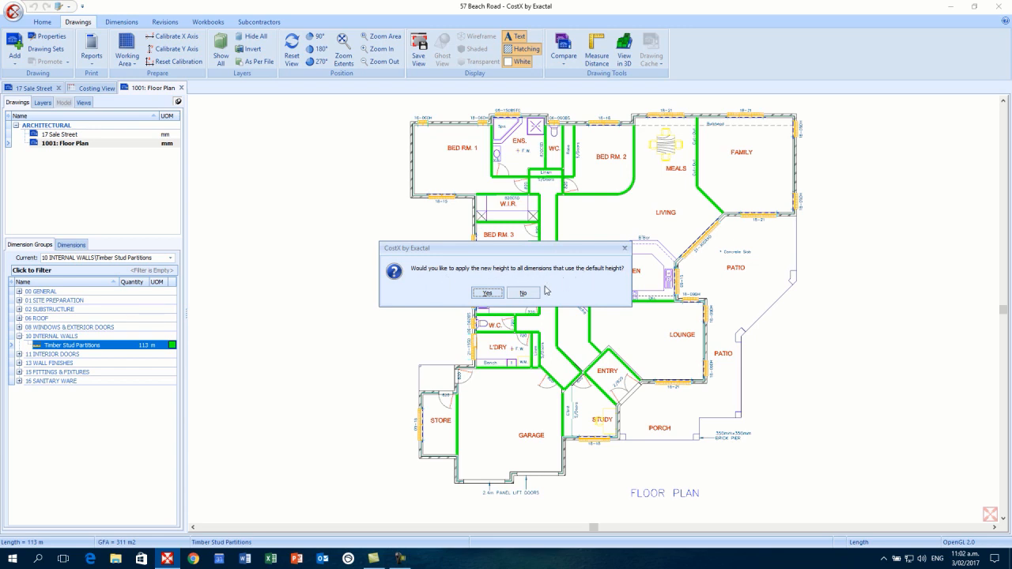
{"action": "left_click", "coordinate": [520, 292]}
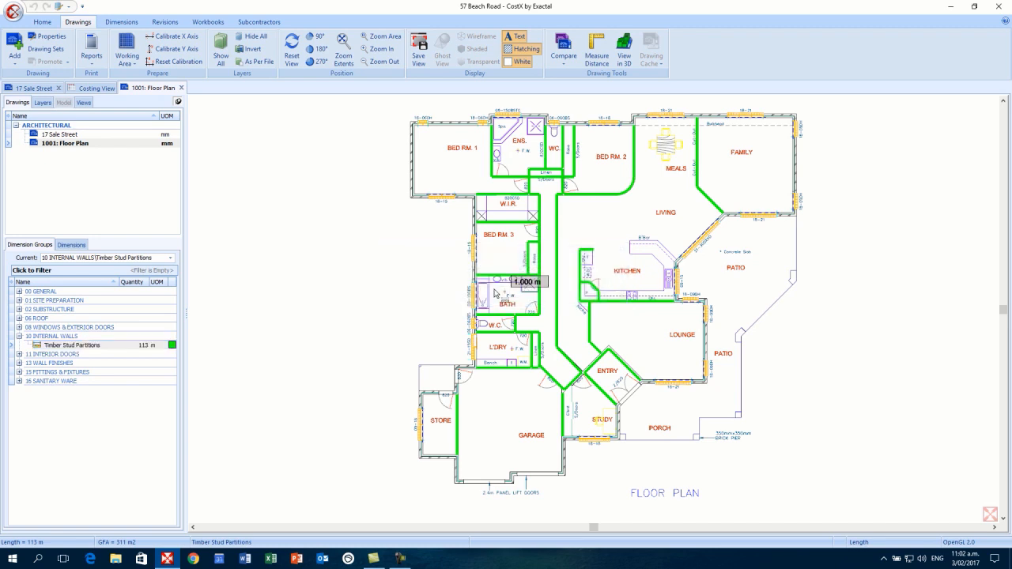
- Switch dimension measuring to Negative mode, hiding the green partition lines
{"action": "mouse_move", "coordinate": [539, 257]}
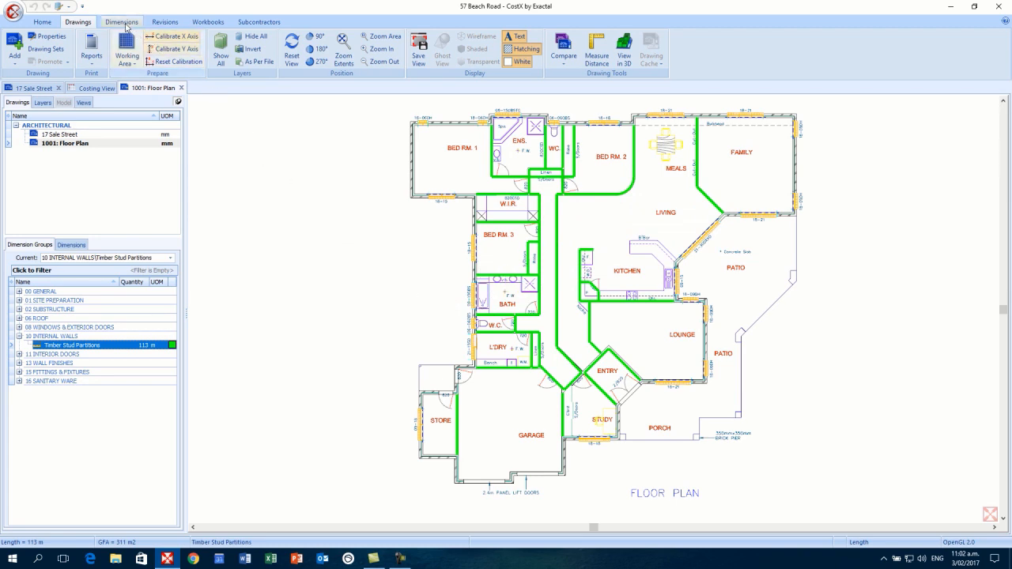
{"action": "left_click", "coordinate": [122, 22]}
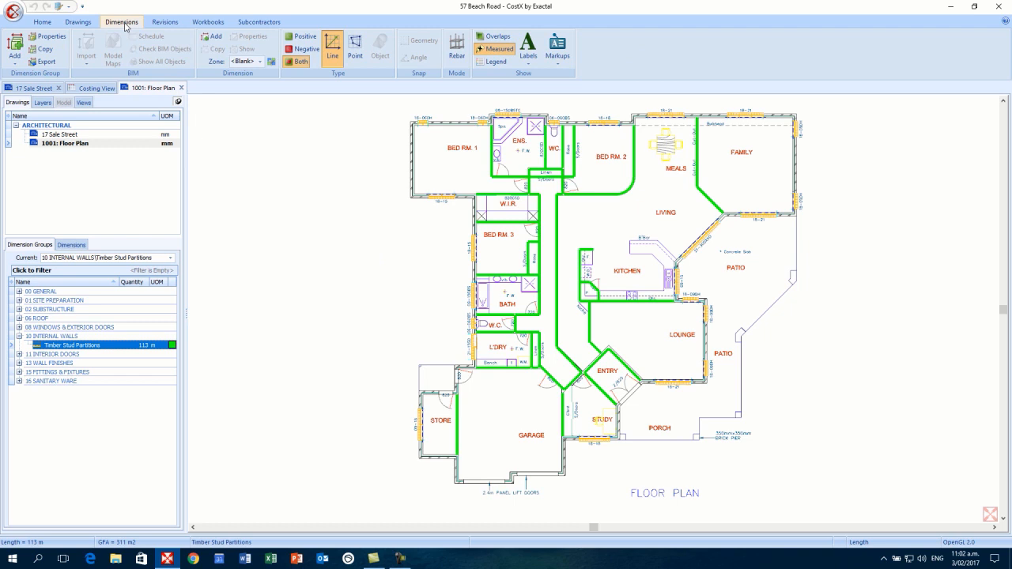
{"action": "left_click", "coordinate": [307, 52]}
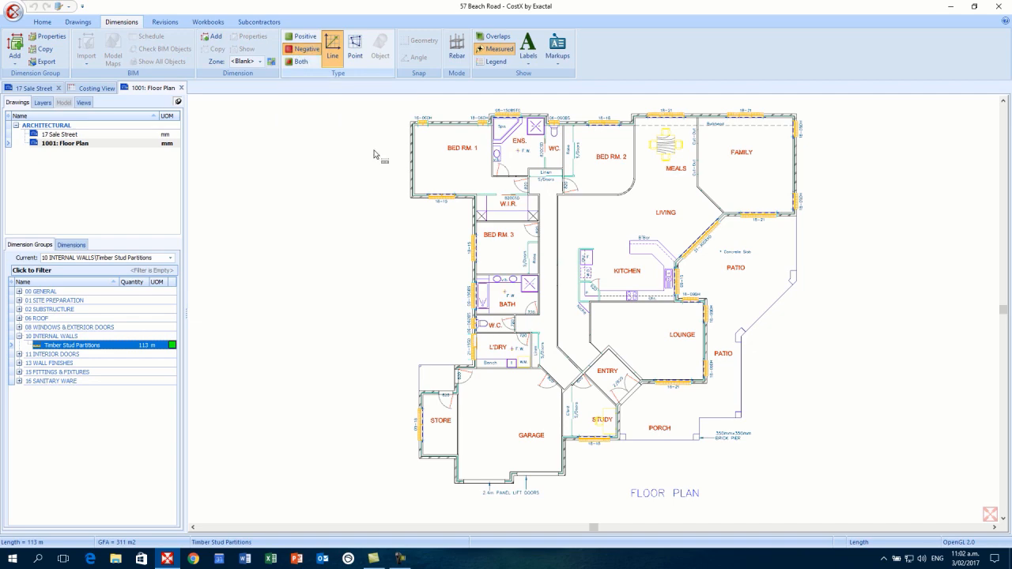
- Deduct three 820 door openings by the linen cupboard and BED RM. 3 as red negatives
{"action": "scroll", "coordinate": [559, 204], "scroll_direction": "up", "scroll_amount": 2}
{"action": "left_click_drag", "start_coordinate": [560, 197], "coordinate": [569, 274]}
{"action": "scroll", "coordinate": [564, 250], "scroll_direction": "up", "scroll_amount": 1}
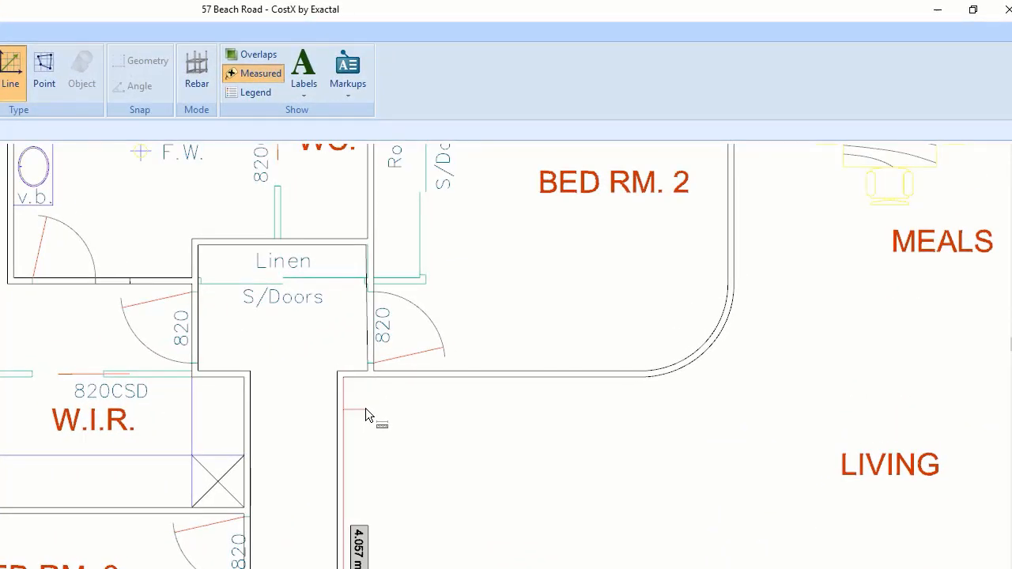
{"action": "left_click", "coordinate": [400, 360]}
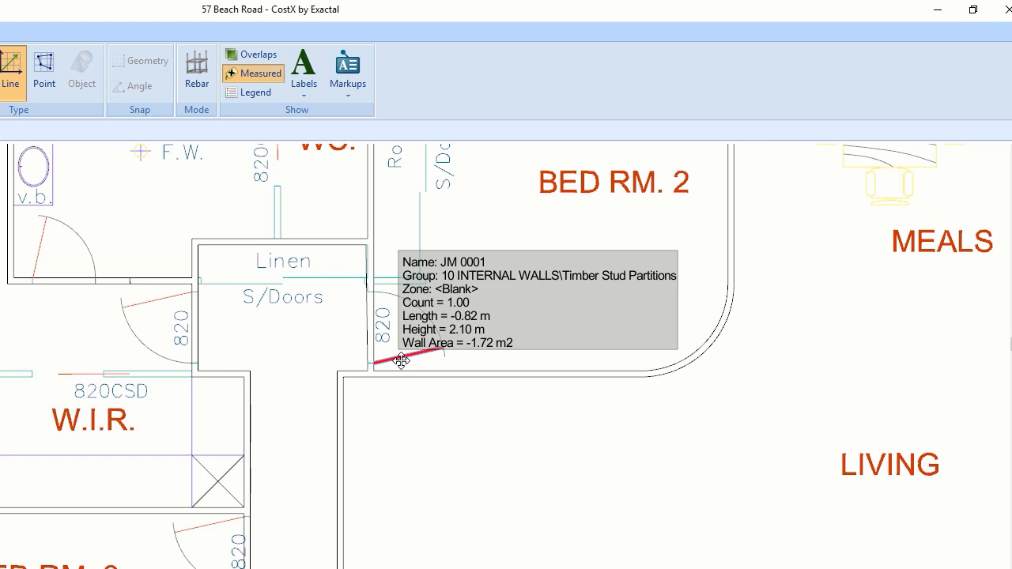
{"action": "left_click", "coordinate": [155, 305]}
{"action": "left_click", "coordinate": [210, 525]}
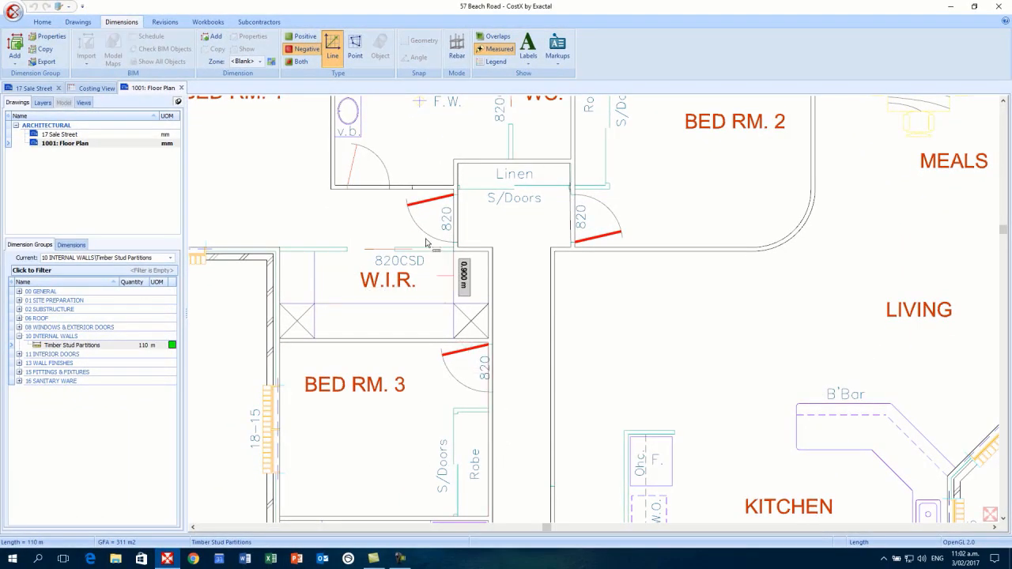
- Set Point mode for negative measuring and zoom in on the lower rooms
{"action": "left_click", "coordinate": [356, 53]}
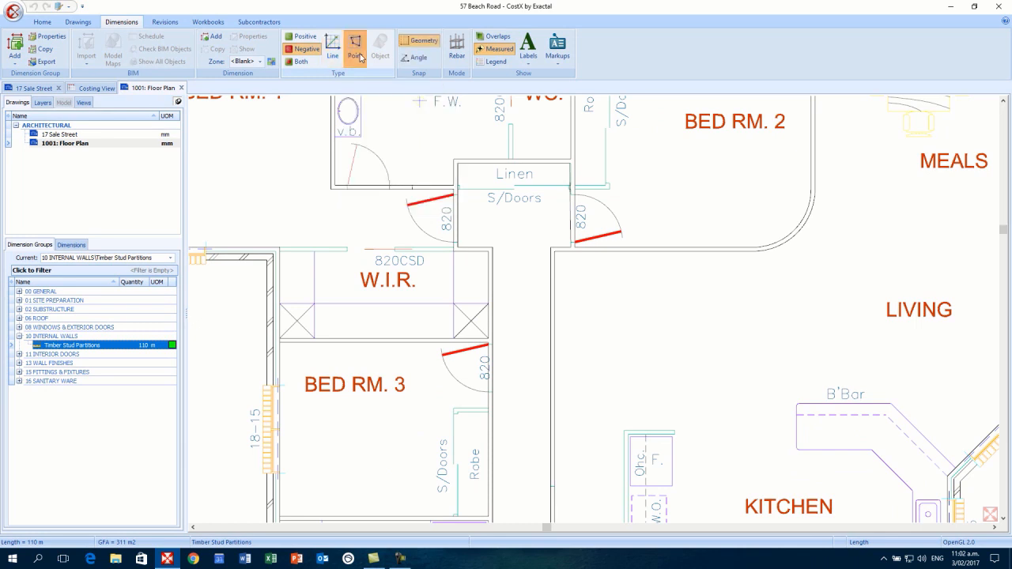
{"action": "left_click", "coordinate": [335, 57]}
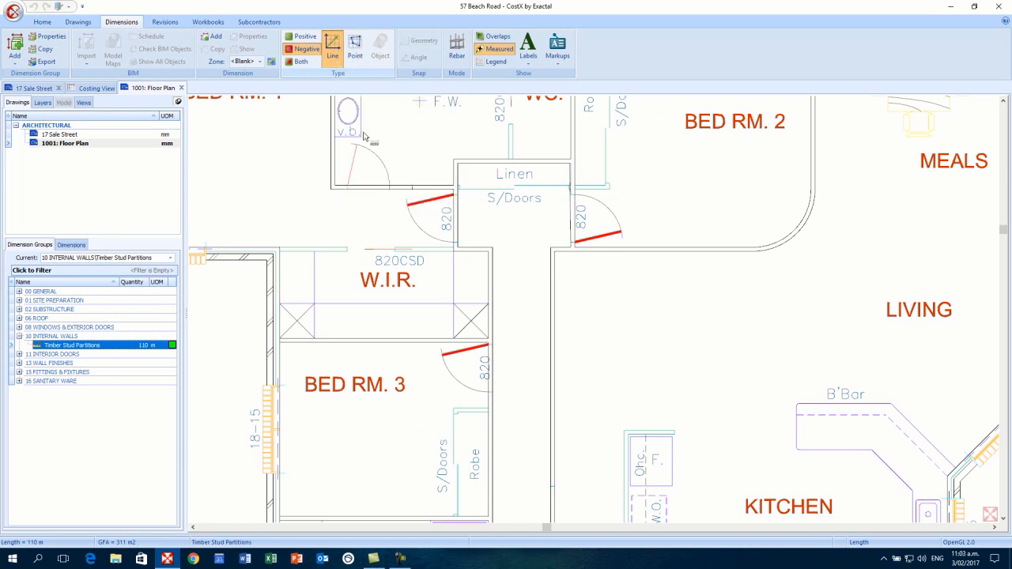
{"action": "mouse_move", "coordinate": [429, 207]}
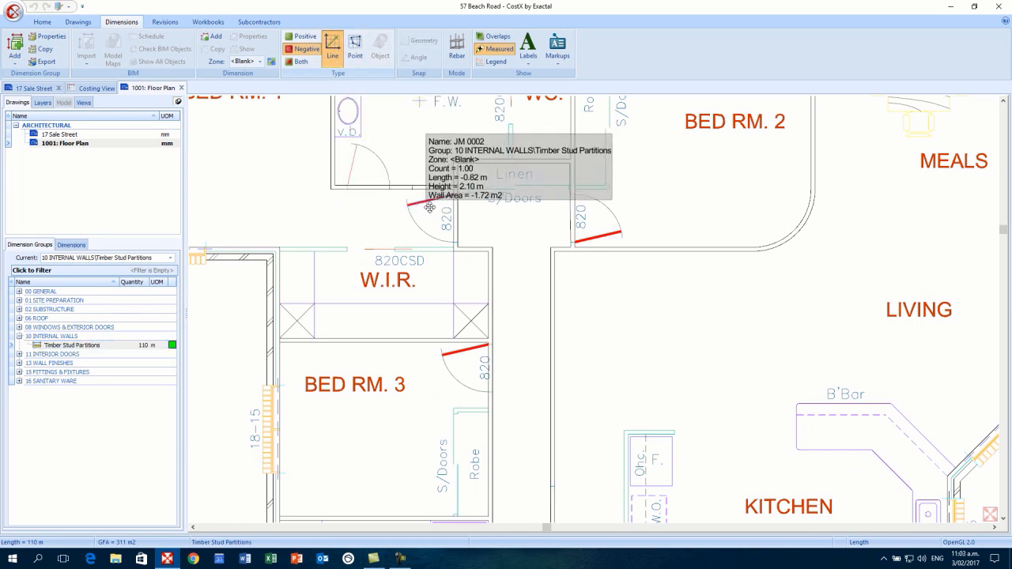
{"action": "left_click", "coordinate": [356, 54]}
{"action": "scroll", "coordinate": [480, 374], "scroll_direction": "down", "scroll_amount": 2}
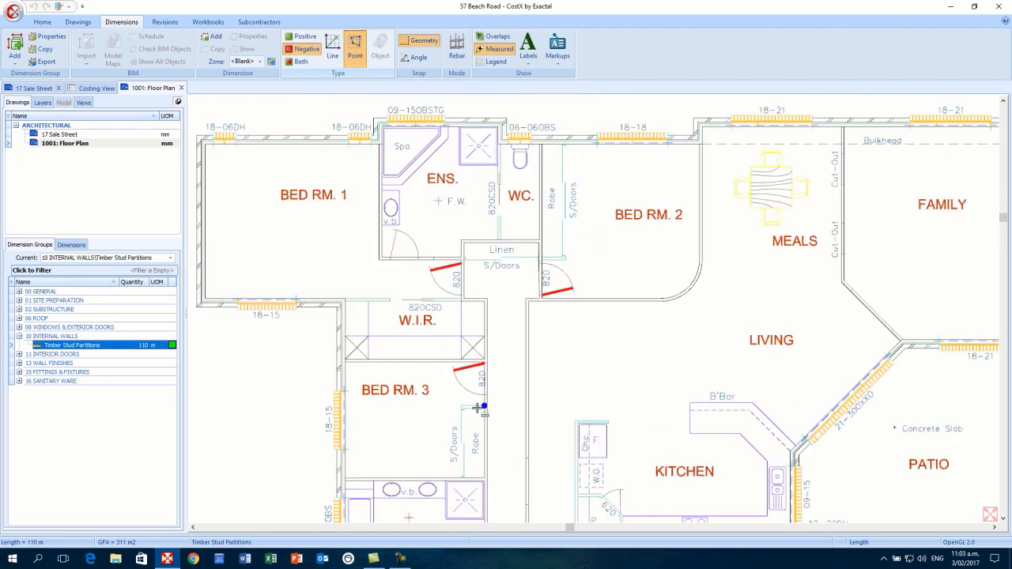
{"action": "scroll", "coordinate": [478, 411], "scroll_direction": "down", "scroll_amount": 2}
{"action": "left_click_drag", "start_coordinate": [478, 435], "coordinate": [503, 242]}
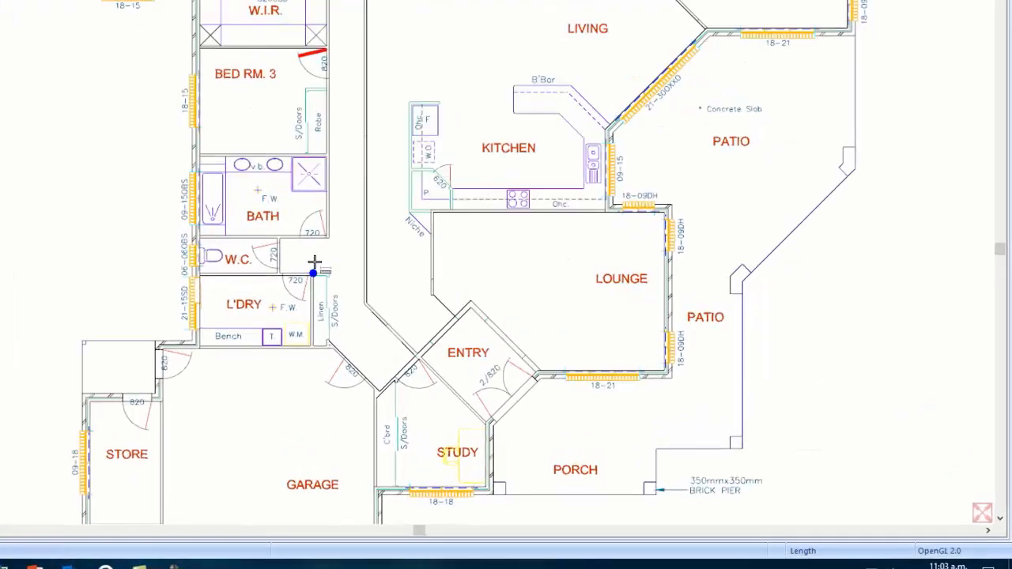
{"action": "scroll", "coordinate": [489, 320], "scroll_direction": "up", "scroll_amount": 3}
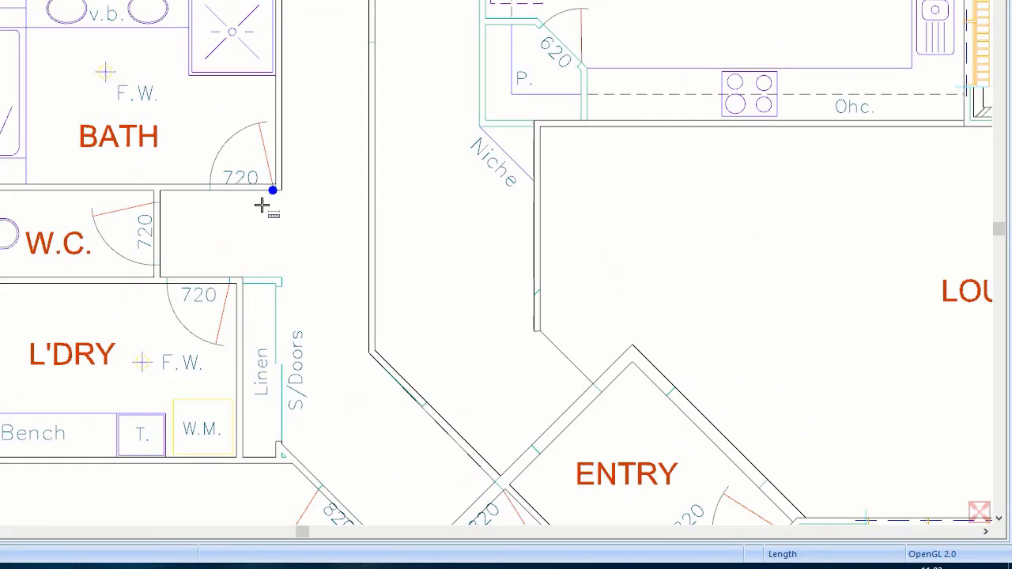
- Deduct the 0.72 m BATH and W.C. door openings and the L'DRY door opening
{"action": "left_click", "coordinate": [269, 196]}
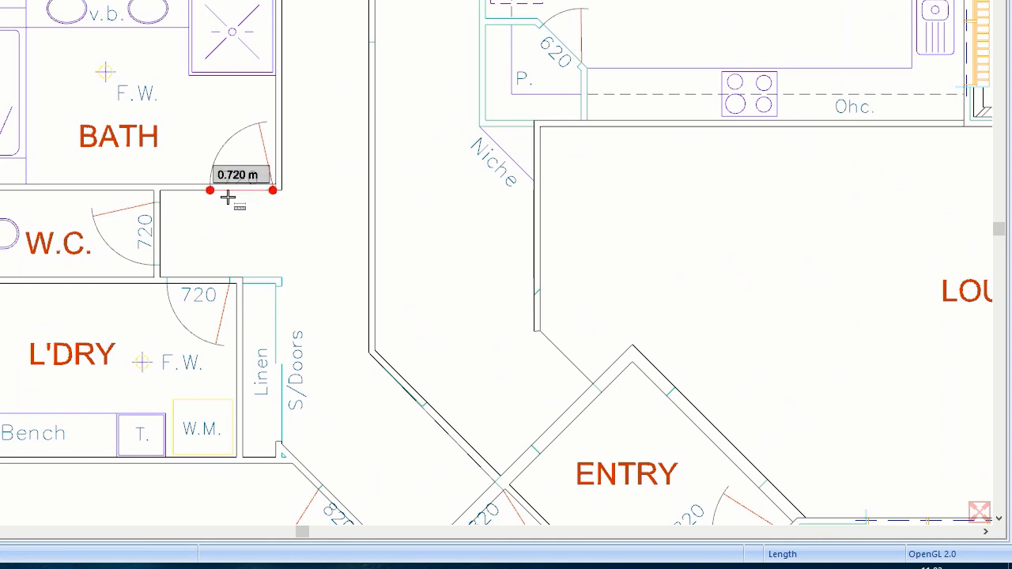
{"action": "double_click", "coordinate": [220, 194]}
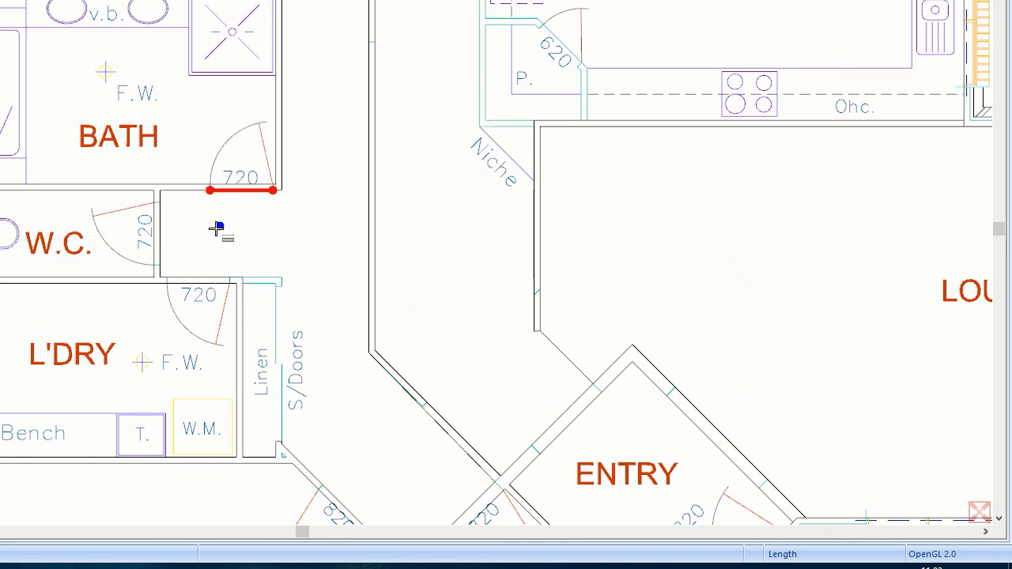
{"action": "left_click", "coordinate": [153, 204]}
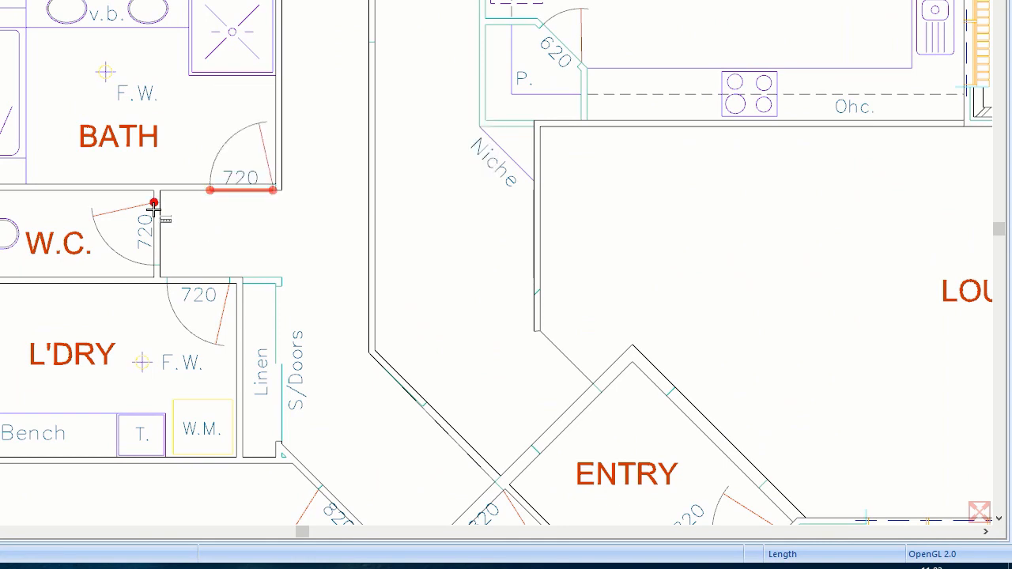
{"action": "double_click", "coordinate": [154, 265]}
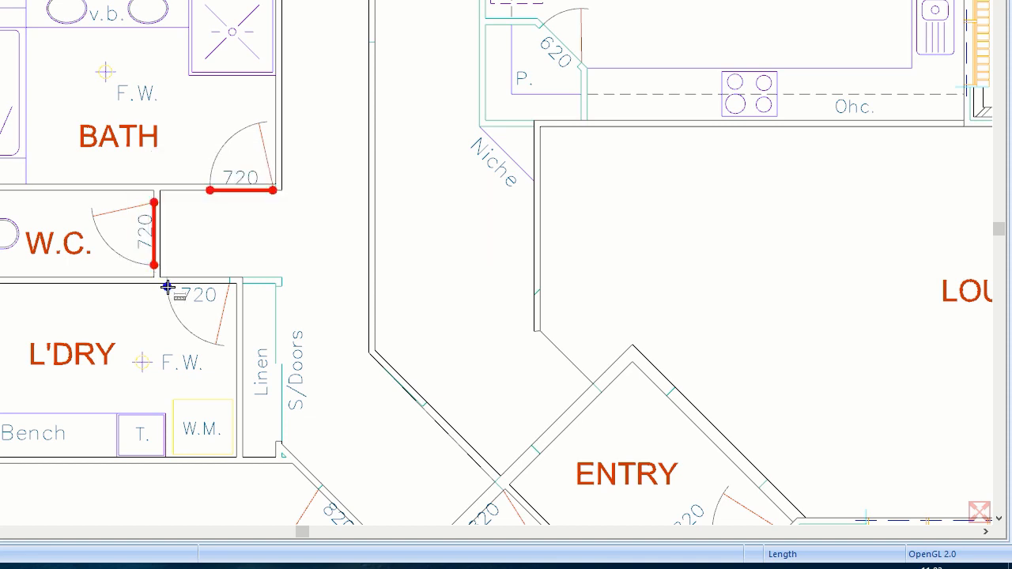
{"action": "left_click", "coordinate": [167, 283]}
{"action": "double_click", "coordinate": [230, 283]}
- Deduct the 0.82 m diagonal door and the ENTRY 820 door openings
{"action": "scroll", "coordinate": [327, 282], "scroll_direction": "down", "scroll_amount": 5}
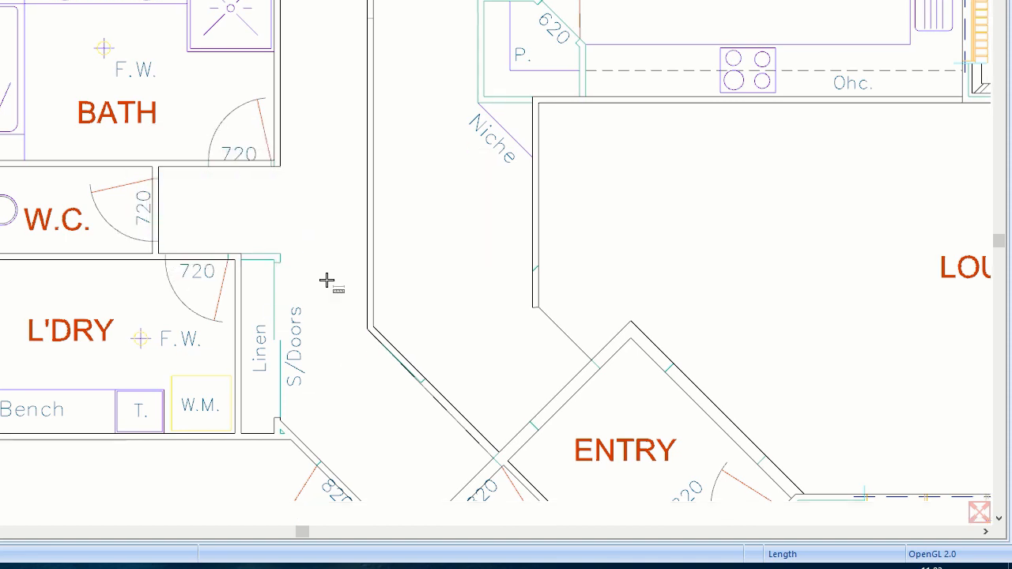
{"action": "left_click", "coordinate": [269, 224]}
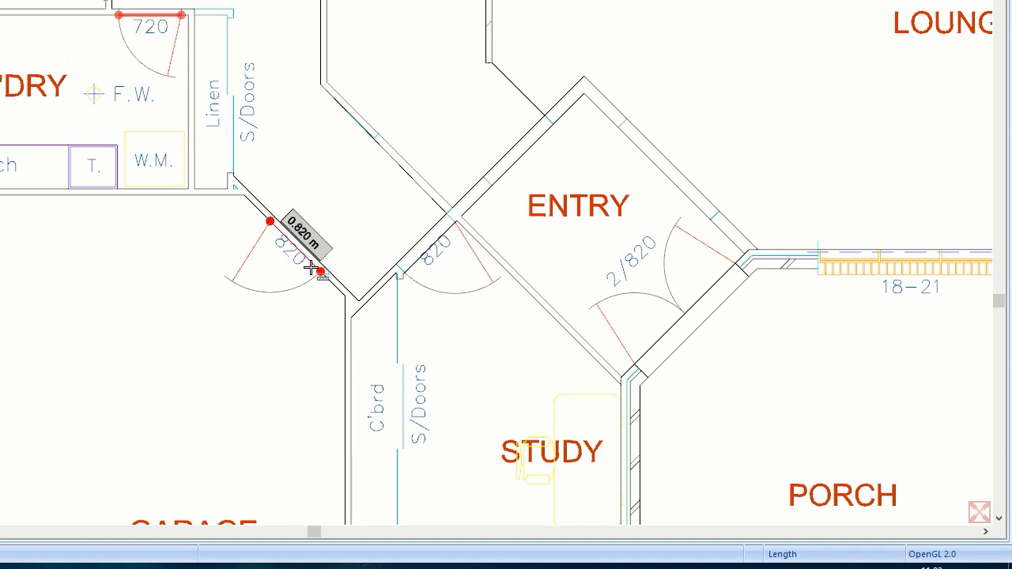
{"action": "double_click", "coordinate": [320, 272]}
{"action": "left_click", "coordinate": [396, 265]}
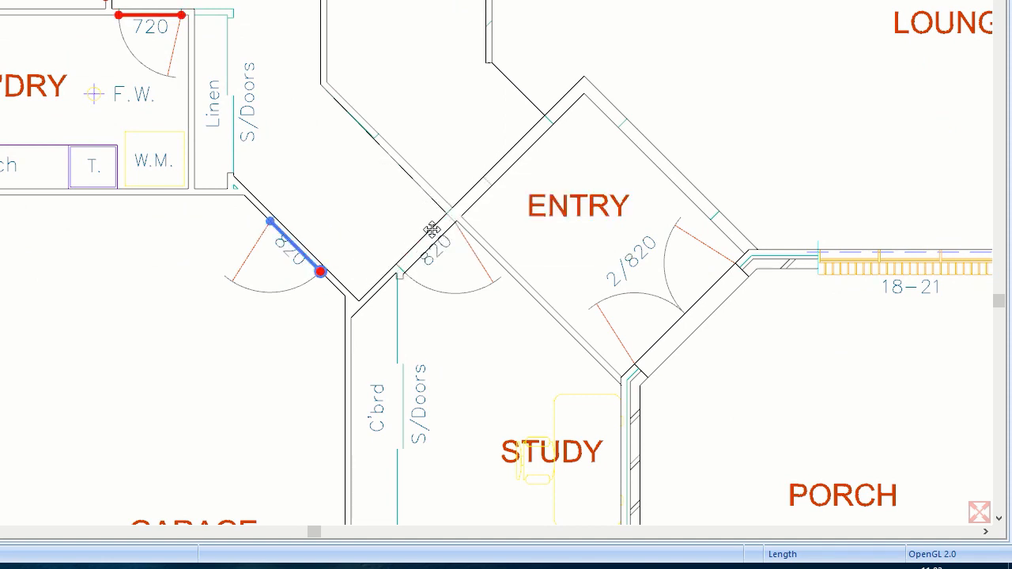
{"action": "double_click", "coordinate": [433, 228]}
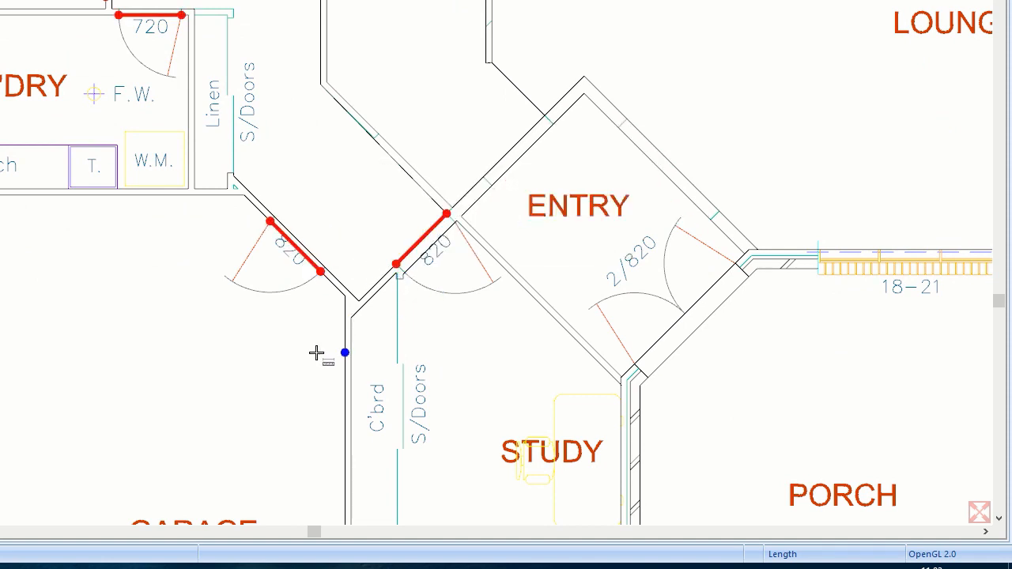
- Select Timber Stud Partitions to check its reduced 107 m total
{"action": "scroll", "coordinate": [208, 120], "scroll_direction": "down", "scroll_amount": 5}
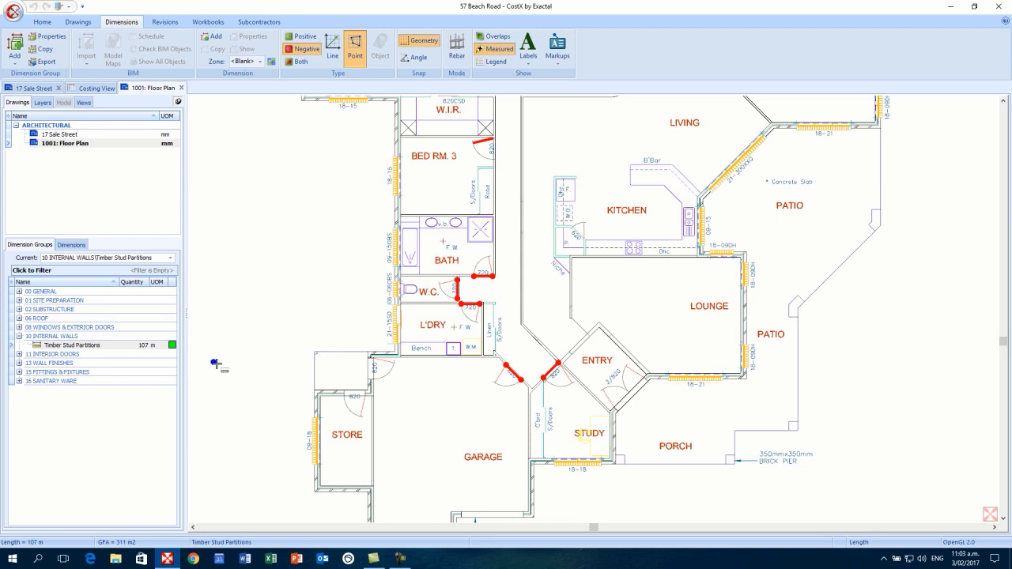
{"action": "left_click", "coordinate": [151, 349]}
{"action": "mouse_move", "coordinate": [134, 349]}
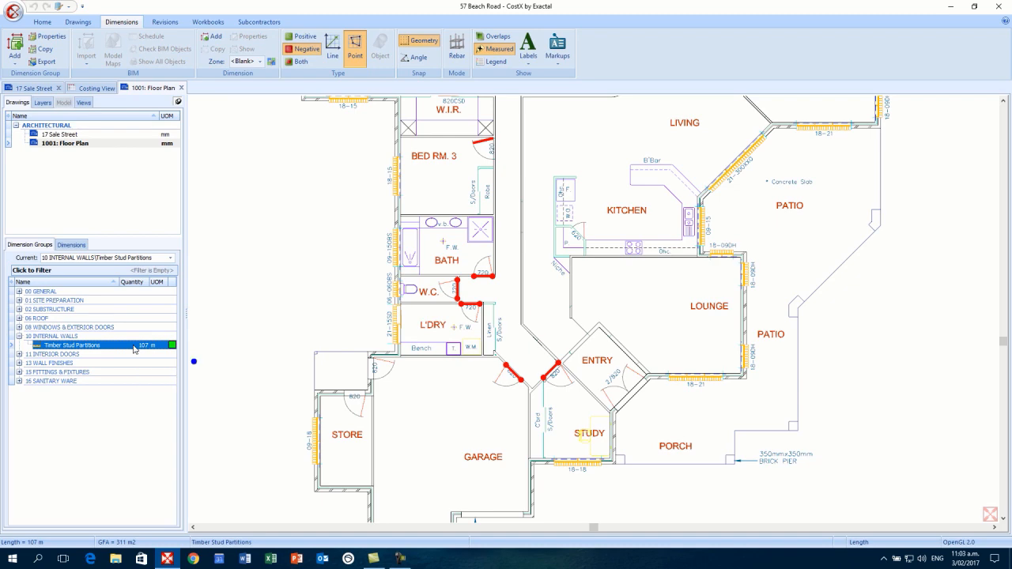
{"action": "scroll", "coordinate": [388, 375], "scroll_direction": "down", "scroll_amount": 5}
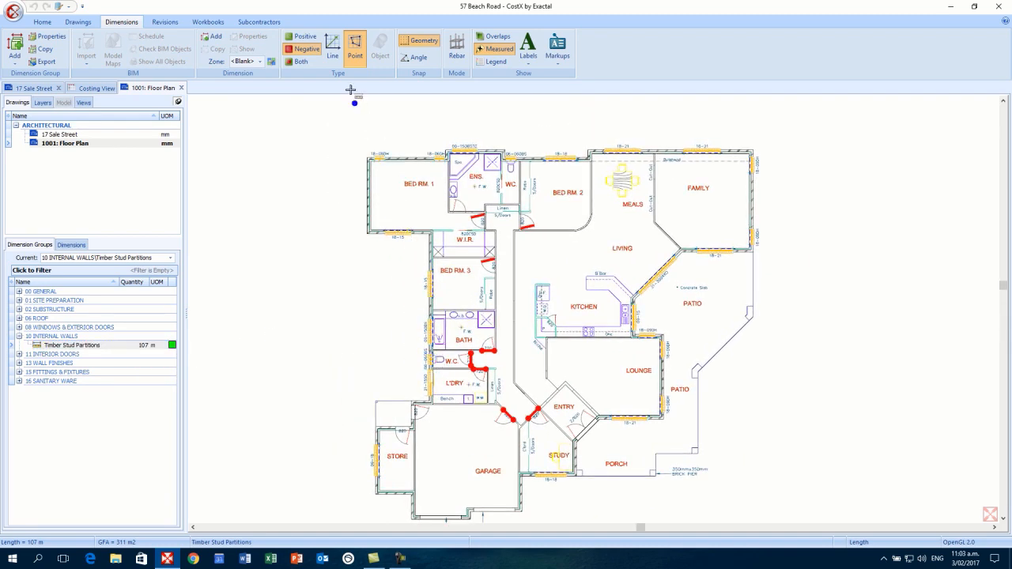
- Show partitions and deductions together in Line mode, check them in 3D, then return to 2D
{"action": "left_click", "coordinate": [337, 60]}
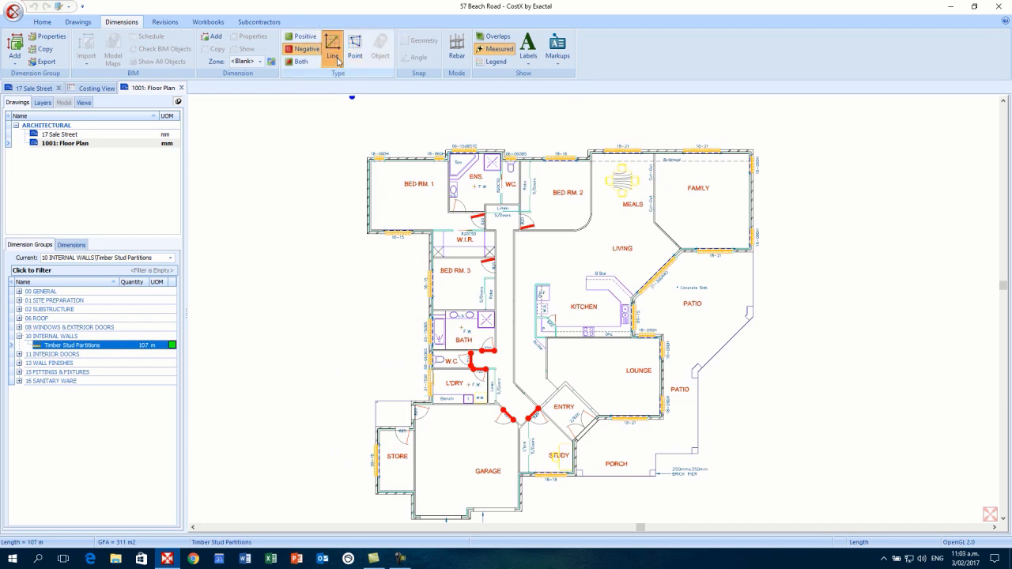
{"action": "left_click", "coordinate": [307, 63]}
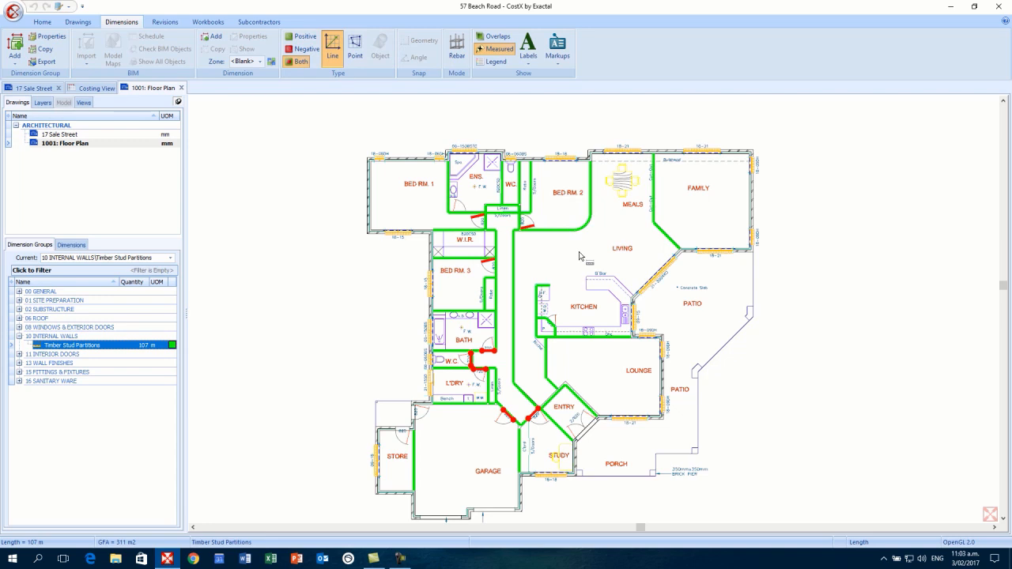
{"action": "left_click", "coordinate": [77, 21]}
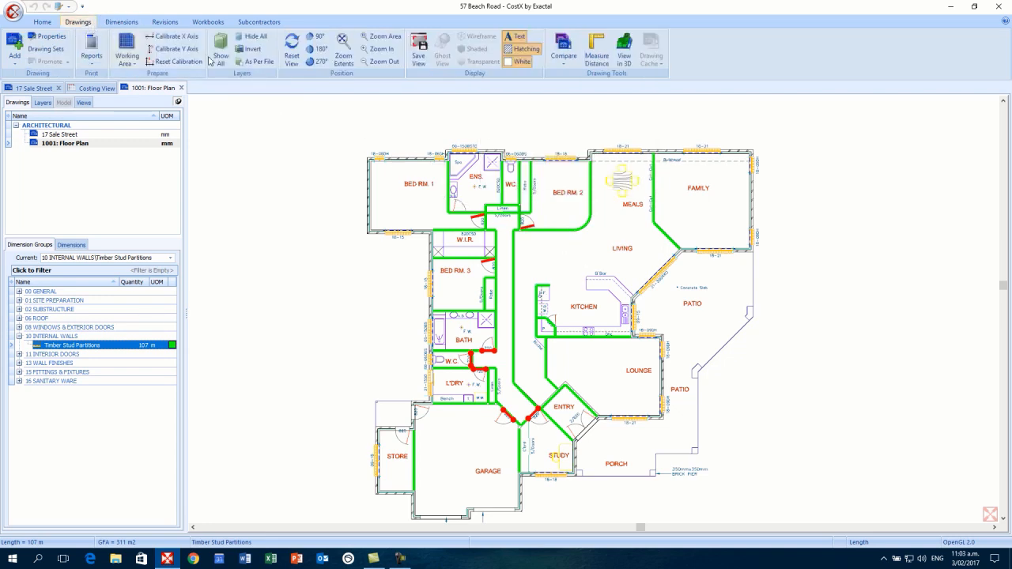
{"action": "left_click", "coordinate": [624, 53]}
{"action": "scroll", "coordinate": [624, 311], "scroll_direction": "up", "scroll_amount": 4}
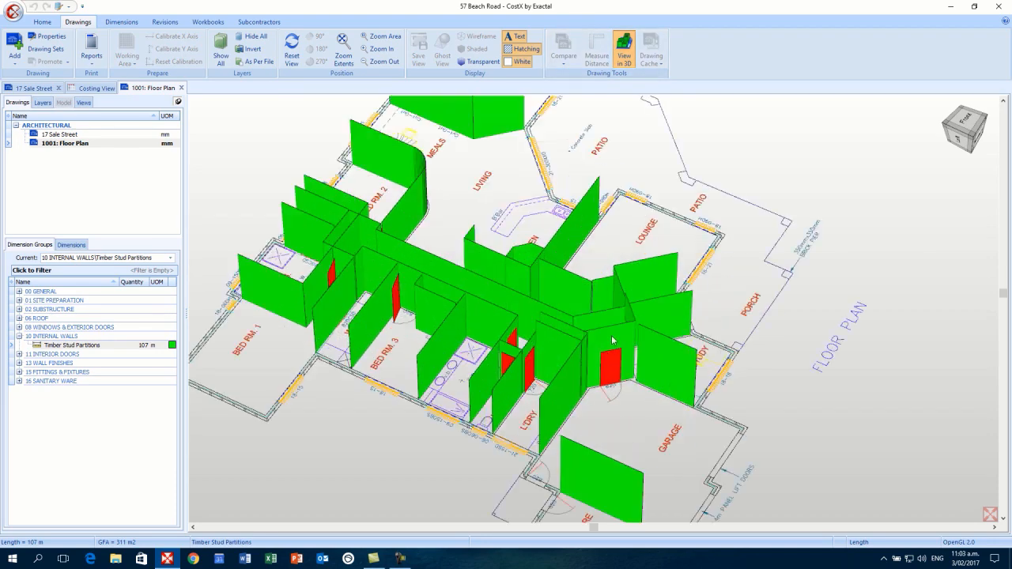
{"action": "left_click_drag", "start_coordinate": [622, 381], "coordinate": [617, 348]}
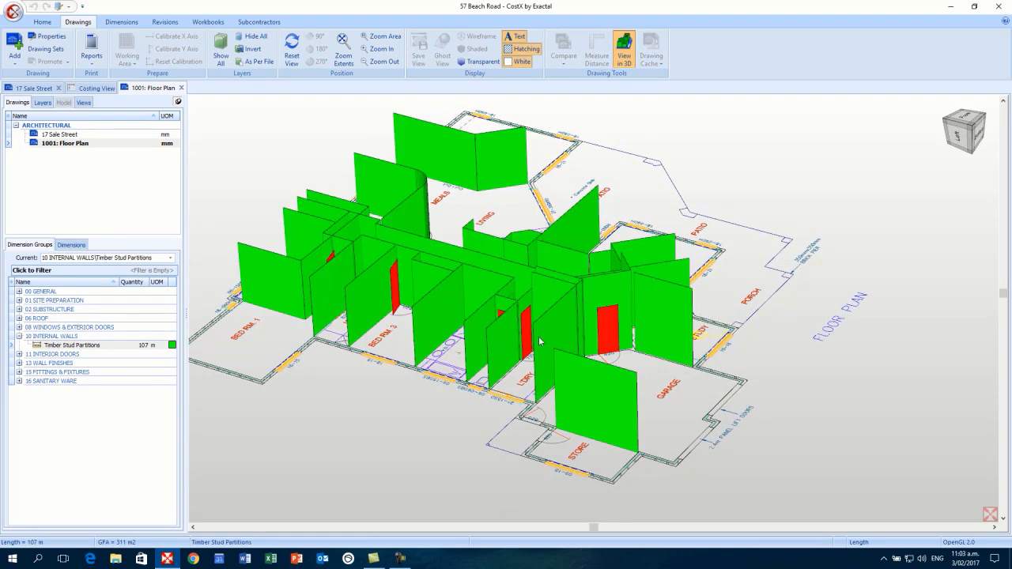
{"action": "scroll", "coordinate": [589, 340], "scroll_direction": "up", "scroll_amount": 3}
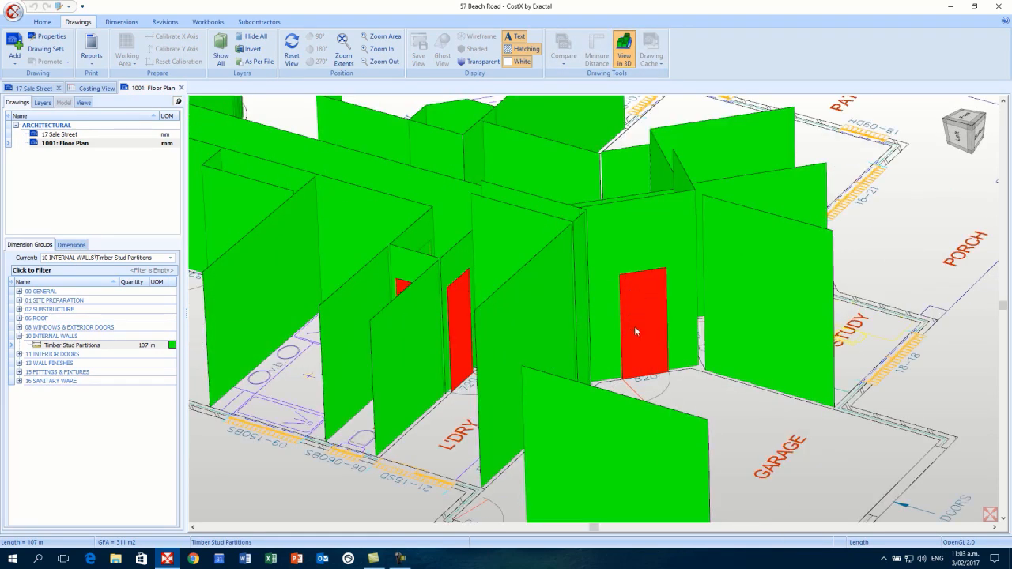
{"action": "scroll", "coordinate": [638, 329], "scroll_direction": "down", "scroll_amount": 5}
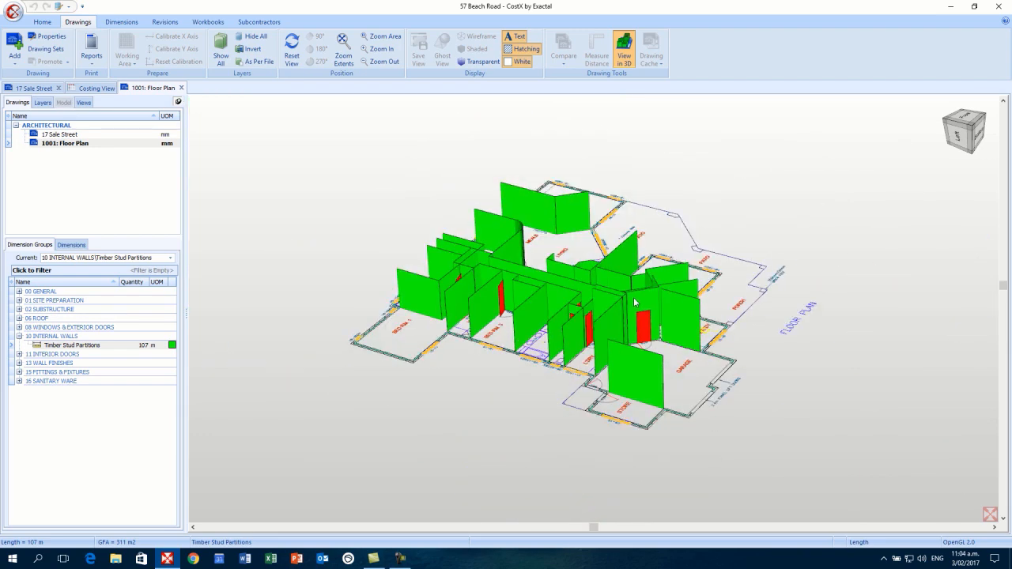
{"action": "mouse_move", "coordinate": [634, 303]}
{"action": "left_mouse_down"}
{"action": "mouse_move", "coordinate": [616, 321]}
{"action": "mouse_move", "coordinate": [634, 313]}
{"action": "left_mouse_up"}
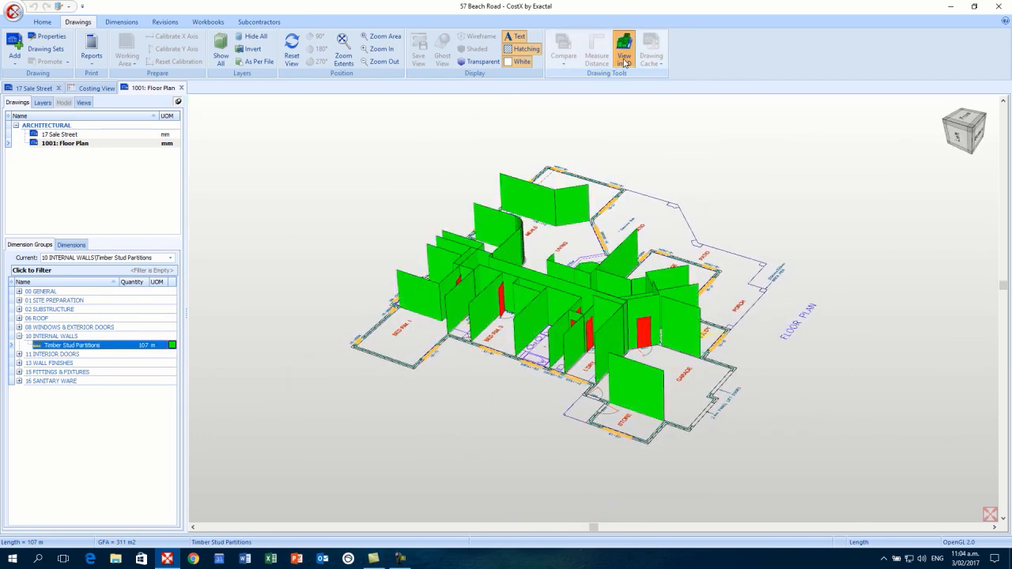
{"action": "left_click", "coordinate": [625, 62]}
{"action": "scroll", "coordinate": [618, 286], "scroll_direction": "down", "scroll_amount": 1}
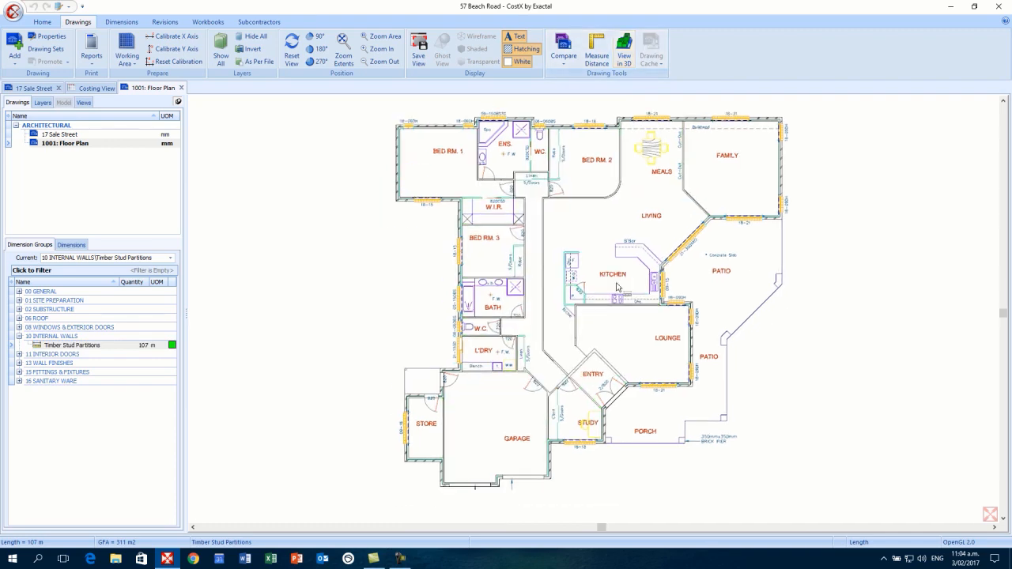
- Collapse 10 INTERNAL WALLS, expand 11 INTERIOR DOORS and select Internal Doors 720mm
{"action": "scroll", "coordinate": [618, 286], "scroll_direction": "down", "scroll_amount": 2}
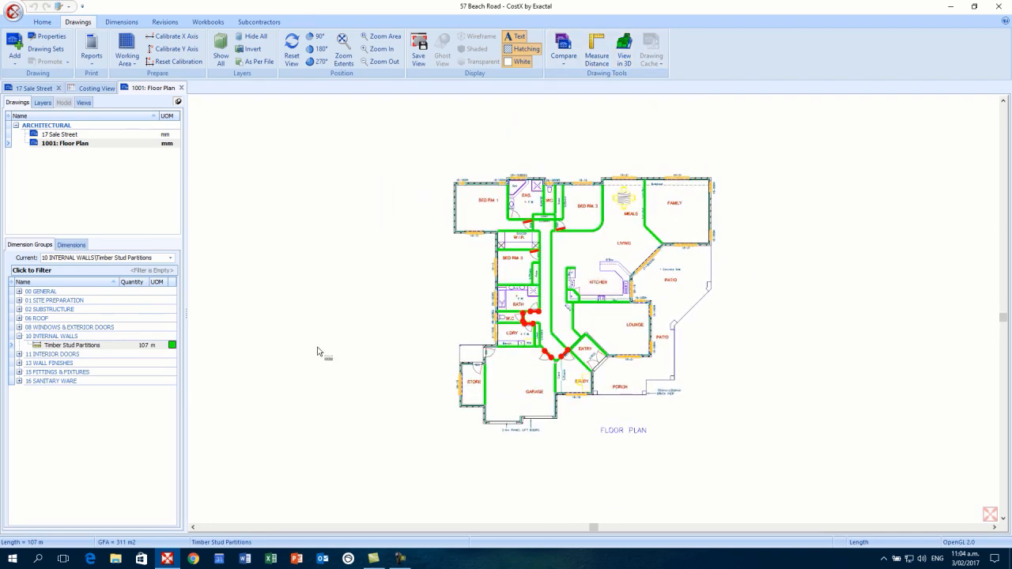
{"action": "left_click", "coordinate": [75, 346]}
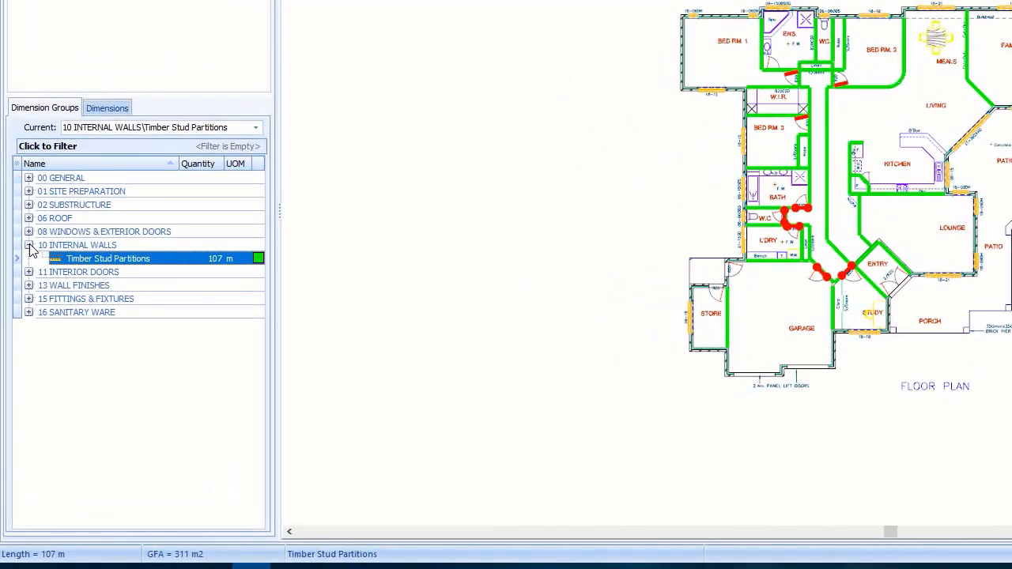
{"action": "left_click", "coordinate": [19, 336]}
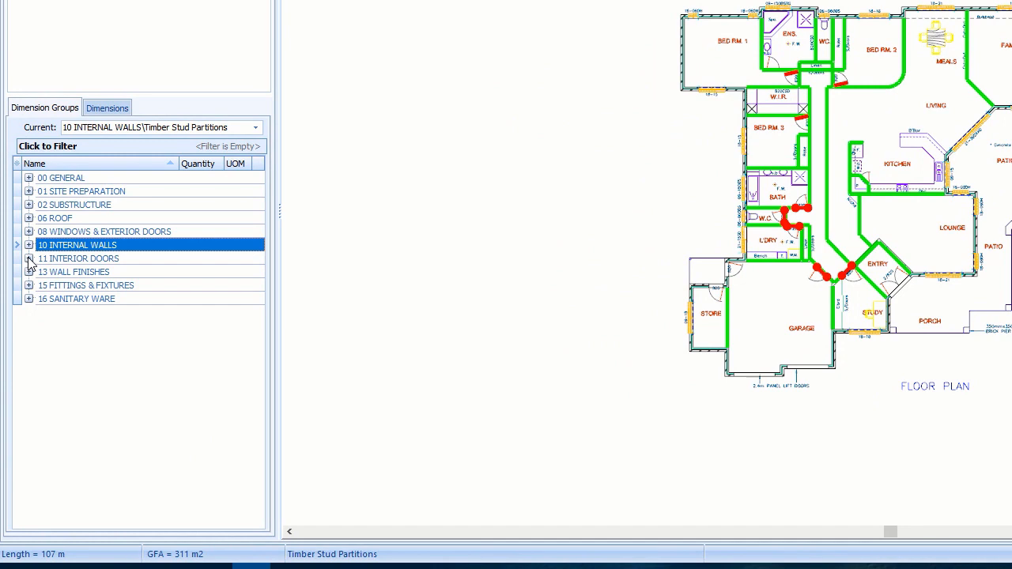
{"action": "left_click", "coordinate": [28, 259]}
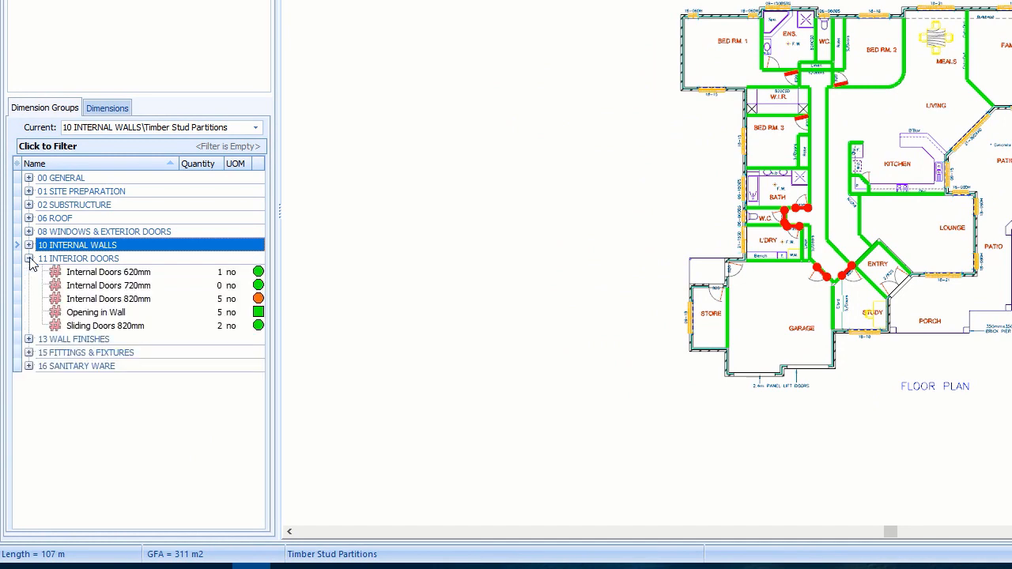
{"action": "left_click", "coordinate": [137, 288]}
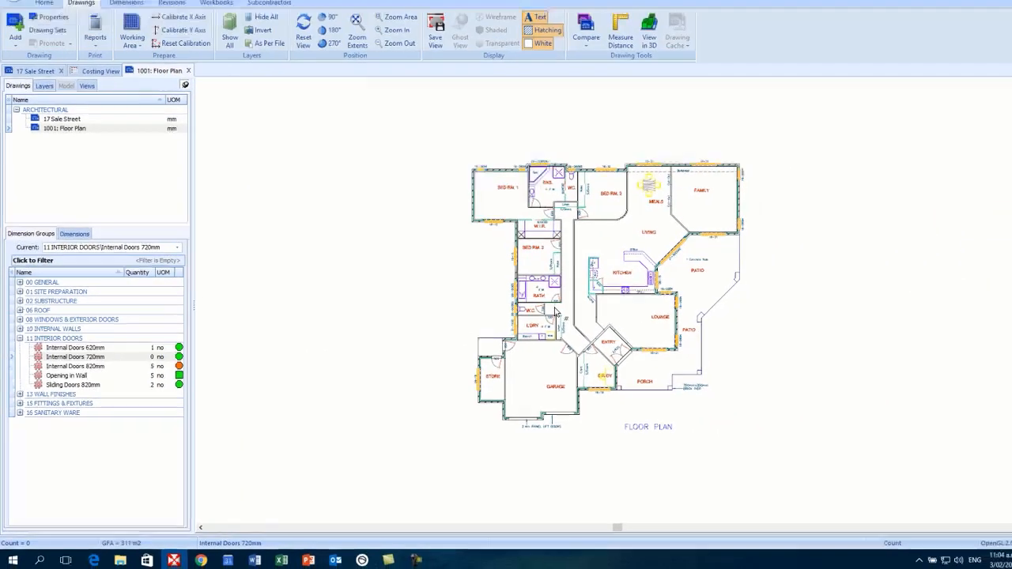
- Trial-count the BATH and W.C. 720 doors, then undo the counts
{"action": "scroll", "coordinate": [773, 242], "scroll_direction": "up", "scroll_amount": 5}
{"action": "scroll", "coordinate": [532, 319], "scroll_direction": "up", "scroll_amount": 4}
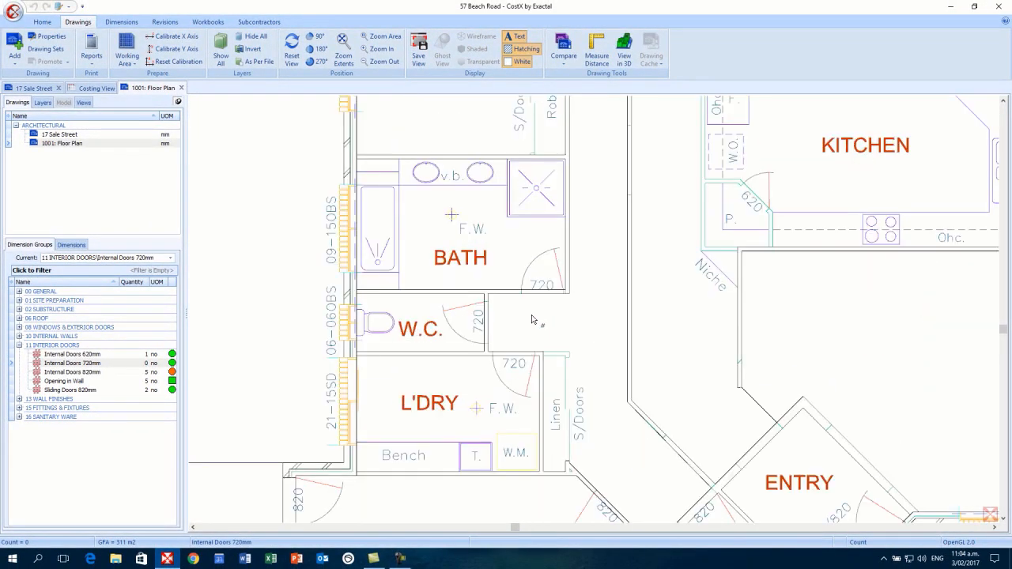
{"action": "left_click_drag", "start_coordinate": [532, 334], "coordinate": [534, 340]}
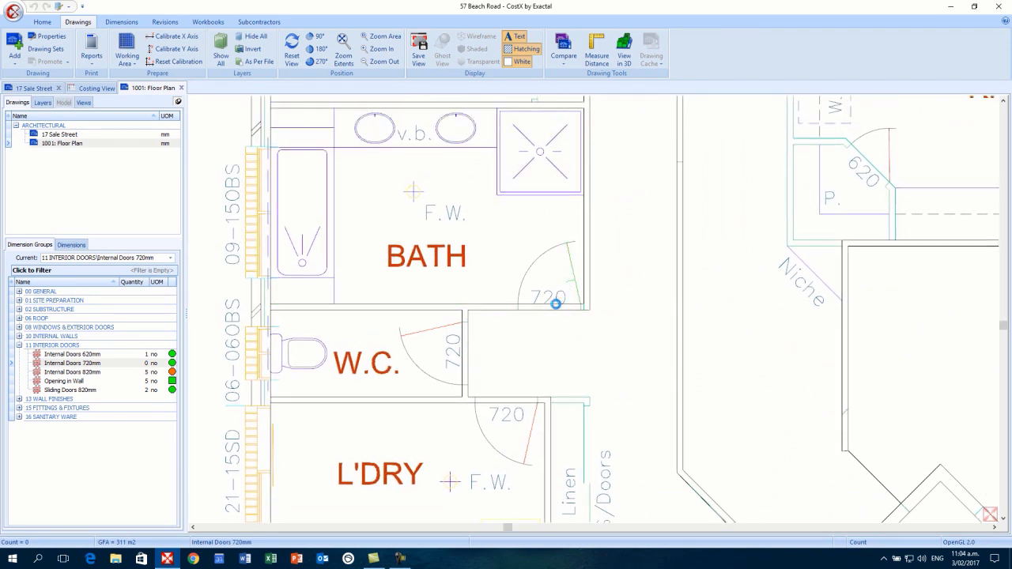
{"action": "left_click", "coordinate": [554, 303]}
{"action": "left_click", "coordinate": [156, 365]}
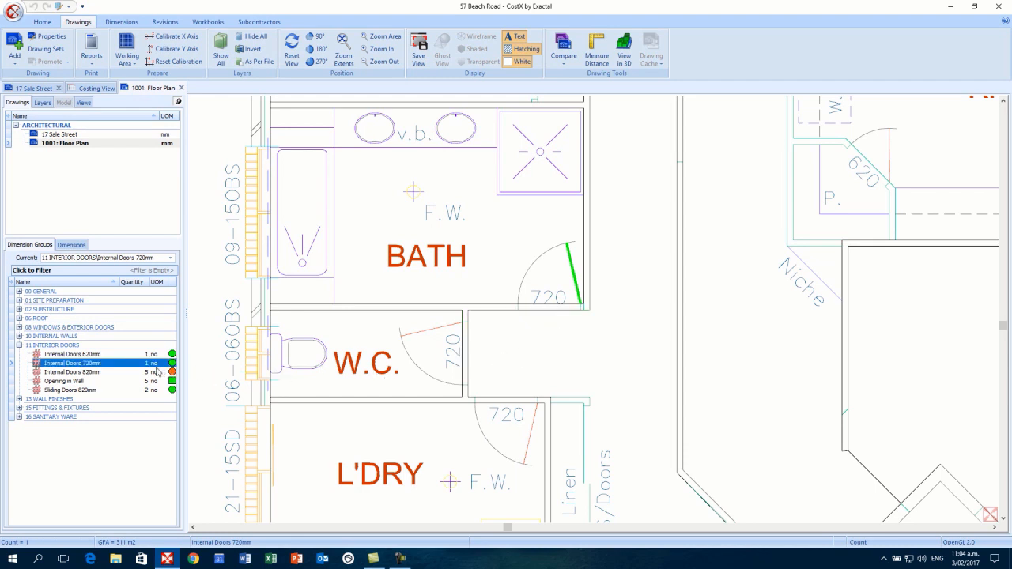
{"action": "left_click", "coordinate": [436, 341]}
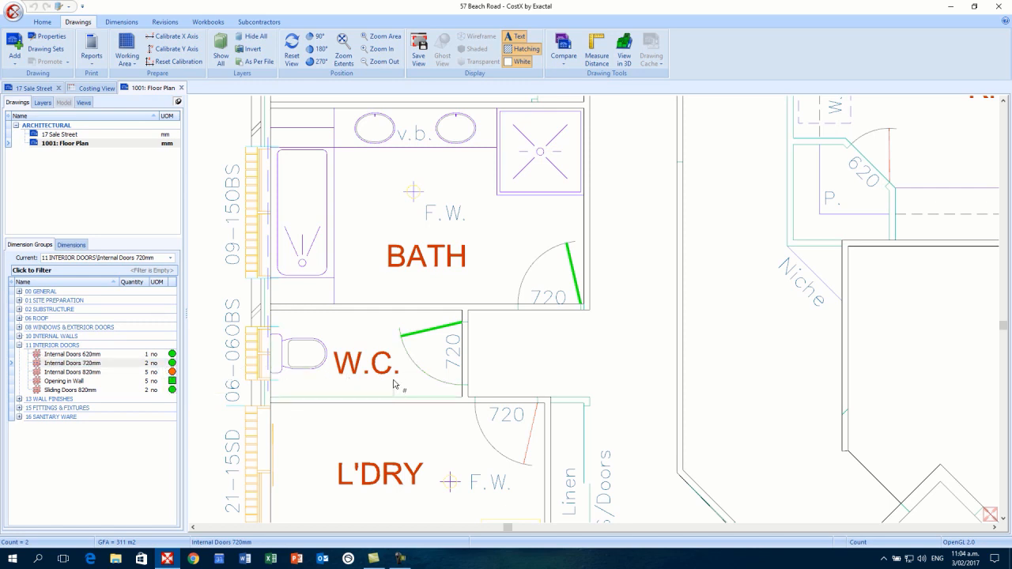
{"action": "key", "text": "ctrl+z"}
{"action": "key", "text": "ctrl+z"}
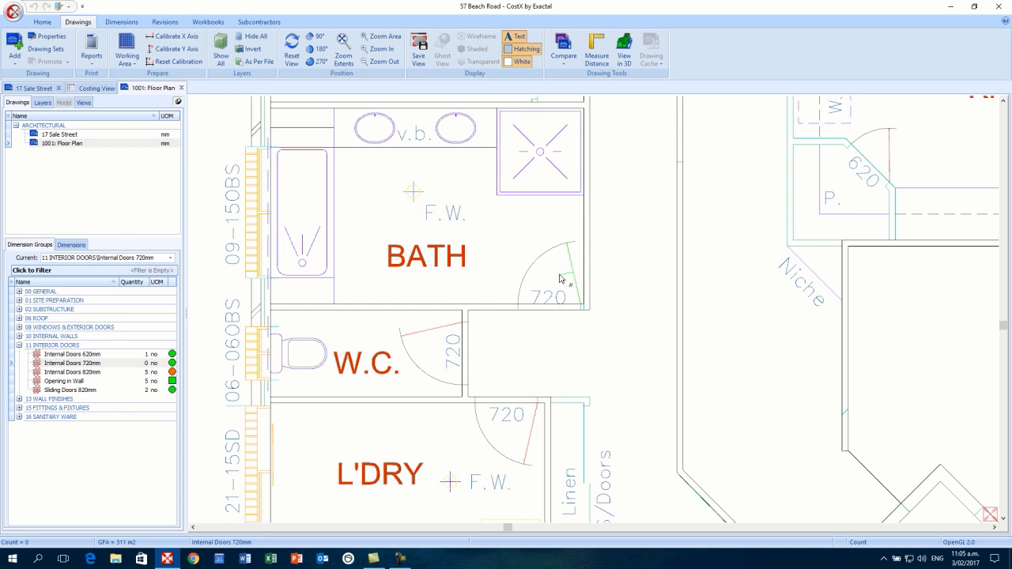
- Count the bath, W.C. and laundry 720 doors into Internal Doors 720mm, making its quantity 4
{"action": "left_click", "coordinate": [560, 278]}
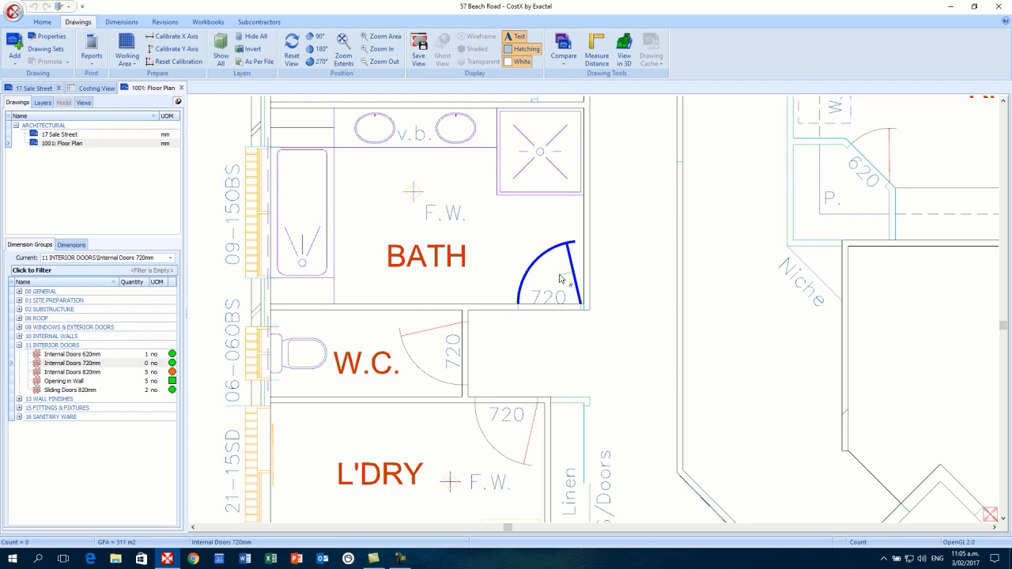
{"action": "left_click", "coordinate": [559, 278]}
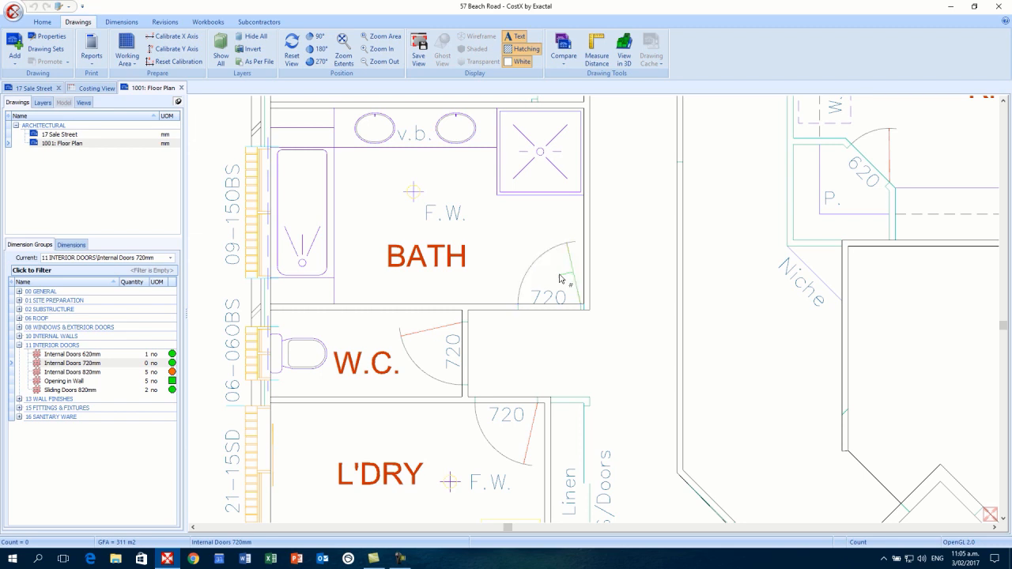
{"action": "left_click", "coordinate": [559, 278]}
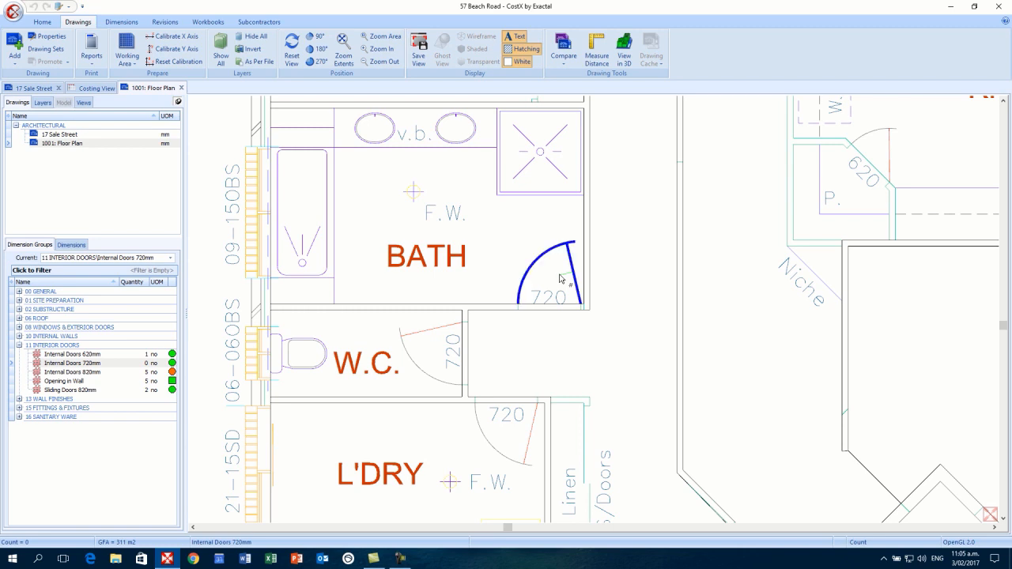
{"action": "double_click", "coordinate": [559, 278]}
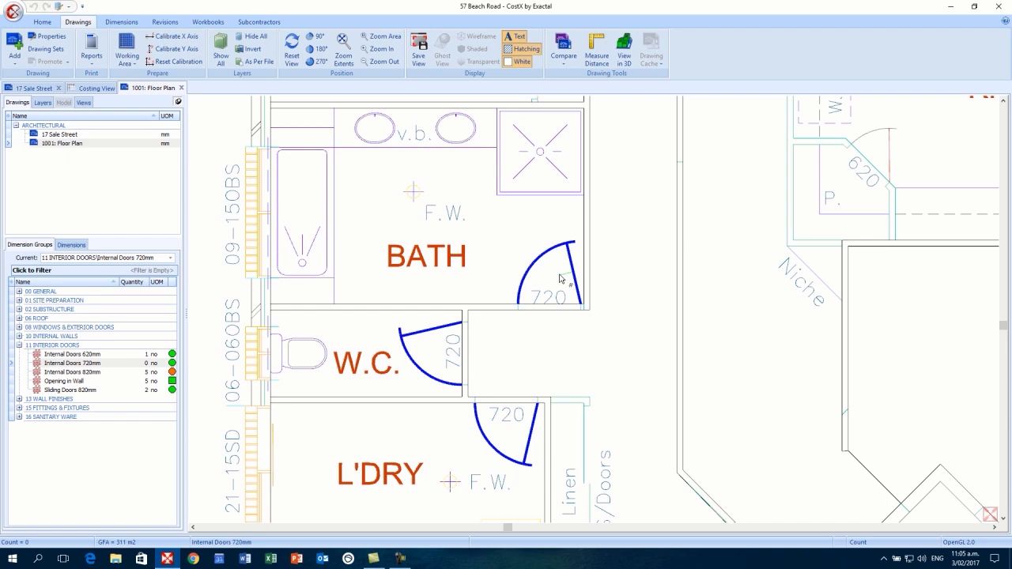
{"action": "left_click", "coordinate": [560, 278]}
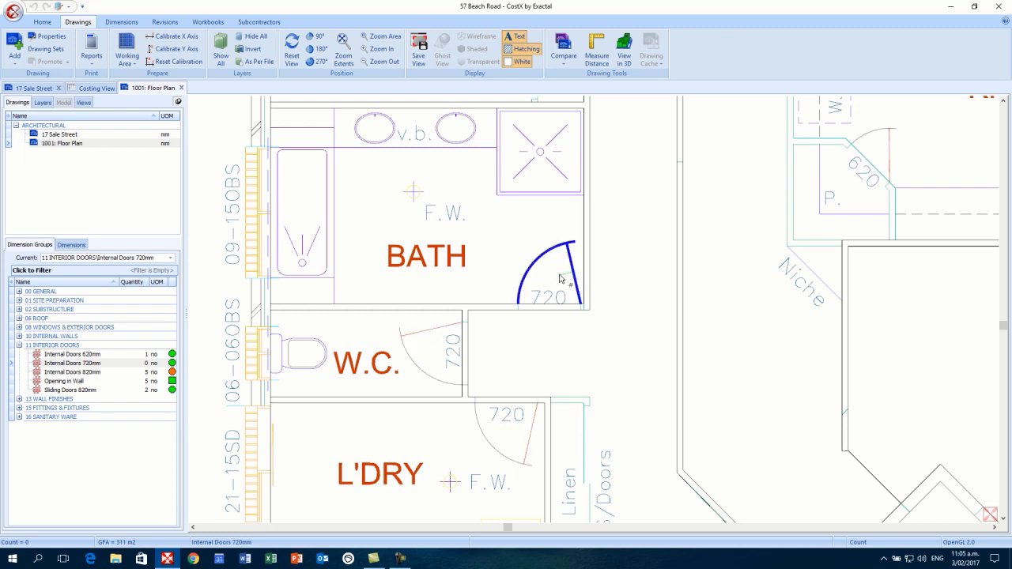
{"action": "double_click", "coordinate": [560, 279]}
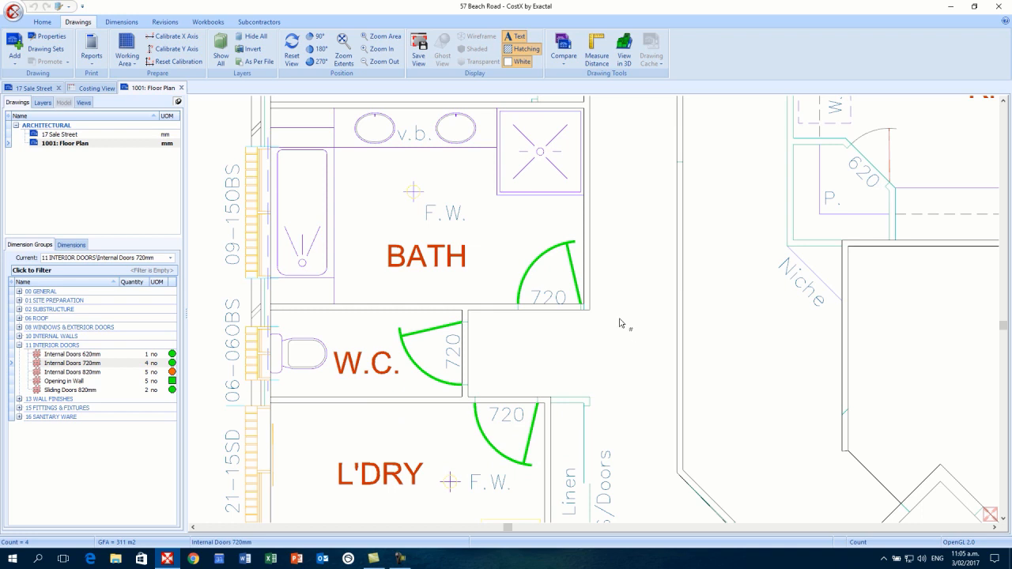
{"action": "left_click", "coordinate": [158, 364]}
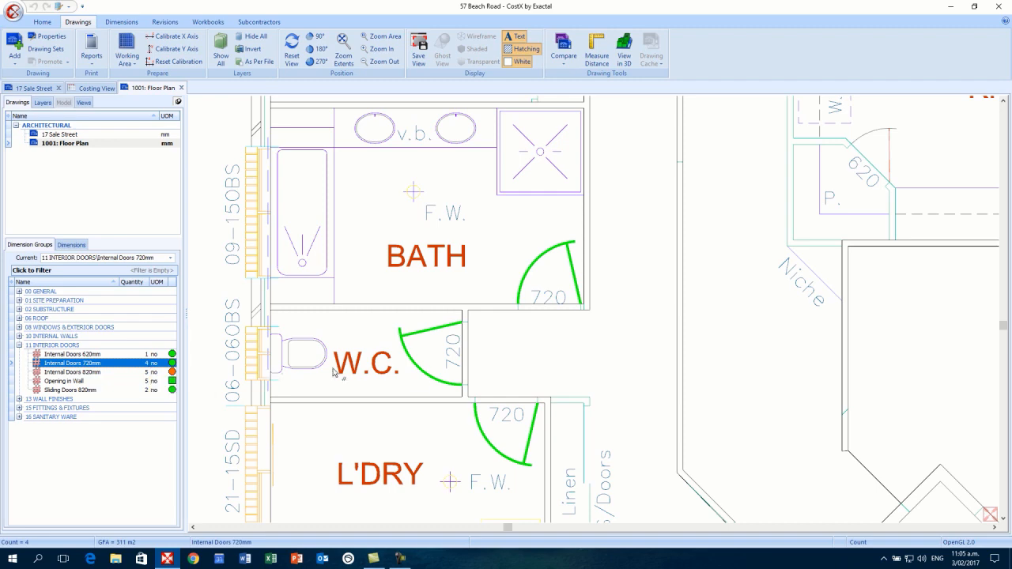
{"action": "scroll", "coordinate": [641, 357], "scroll_direction": "down", "scroll_amount": 5}
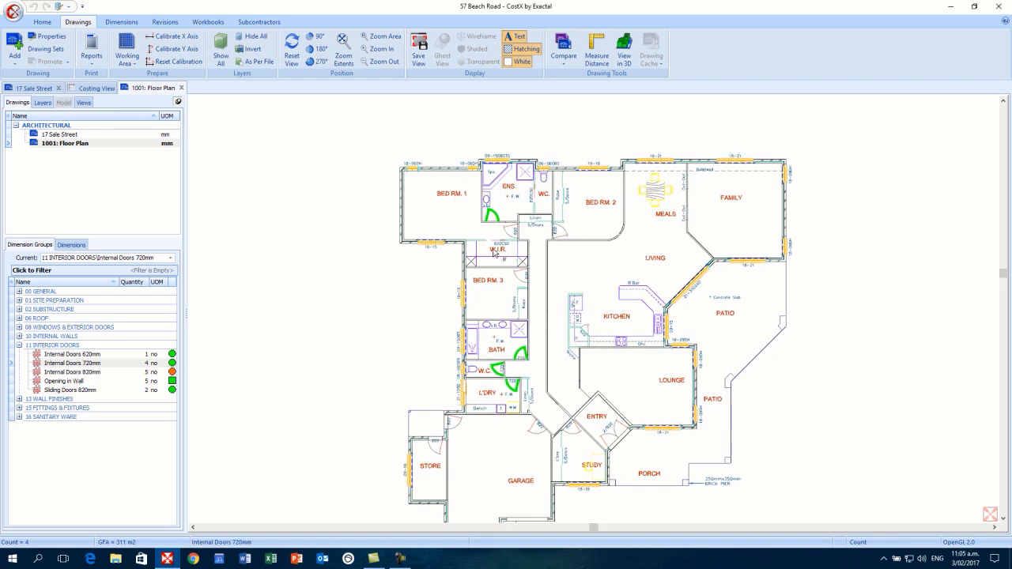
{"action": "scroll", "coordinate": [495, 251], "scroll_direction": "up", "scroll_amount": 2}
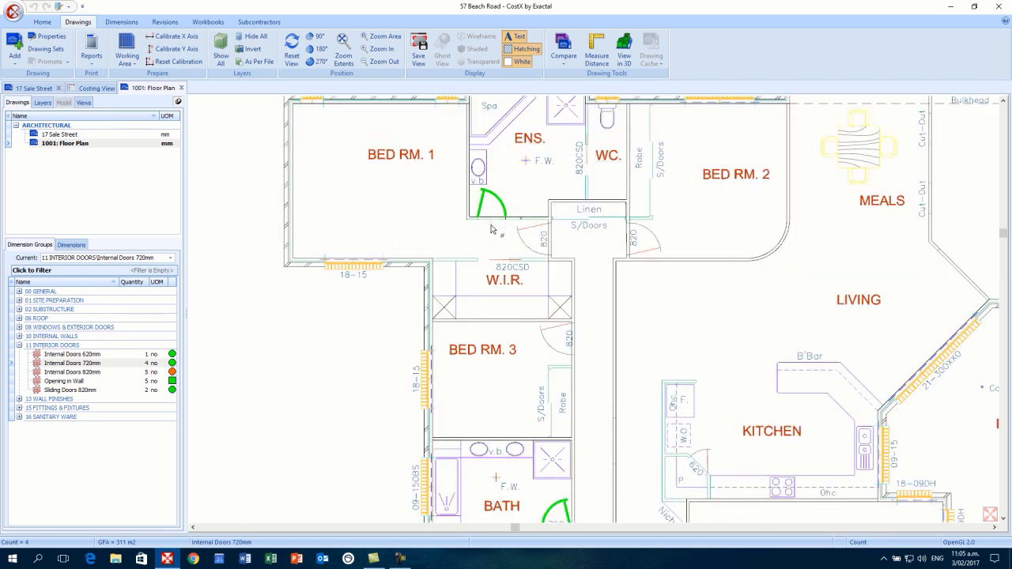
{"action": "scroll", "coordinate": [491, 216], "scroll_direction": "down", "scroll_amount": 2}
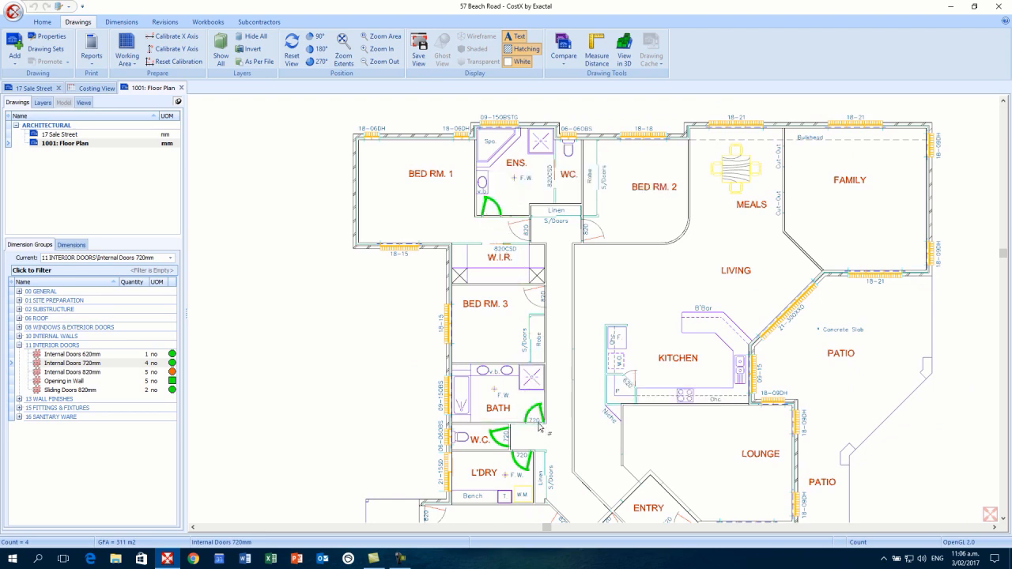
{"action": "scroll", "coordinate": [569, 463], "scroll_direction": "down", "scroll_amount": 4}
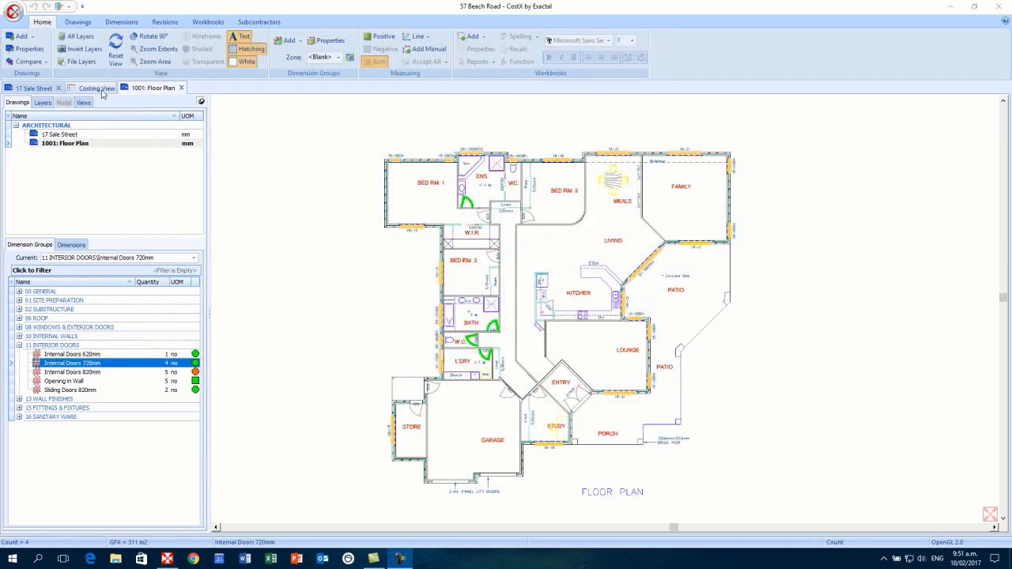
- Switch to the Costing View and open the Trade Estimate workbook (694,061)
{"action": "left_click", "coordinate": [95, 87]}
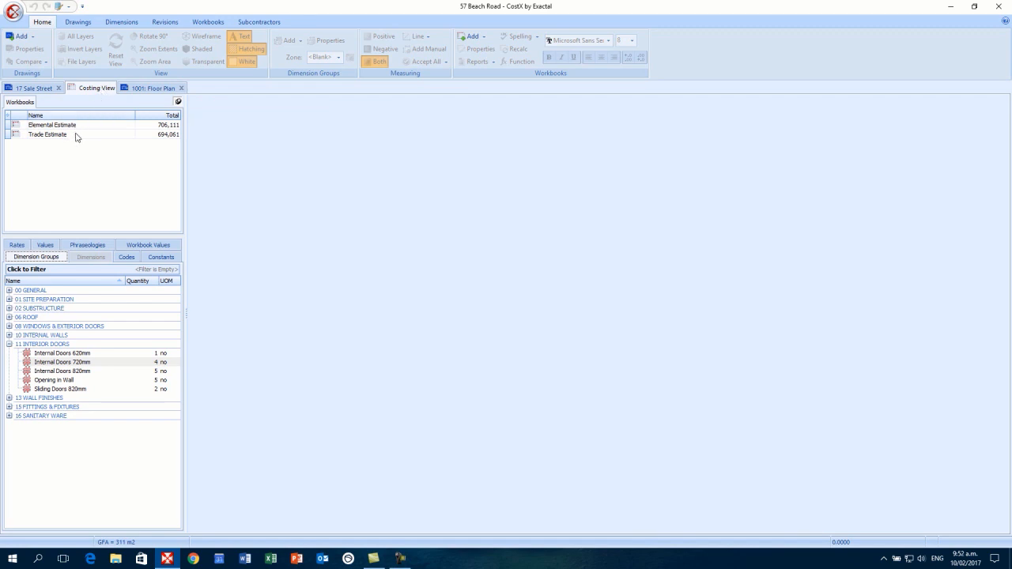
{"action": "mouse_move", "coordinate": [78, 137]}
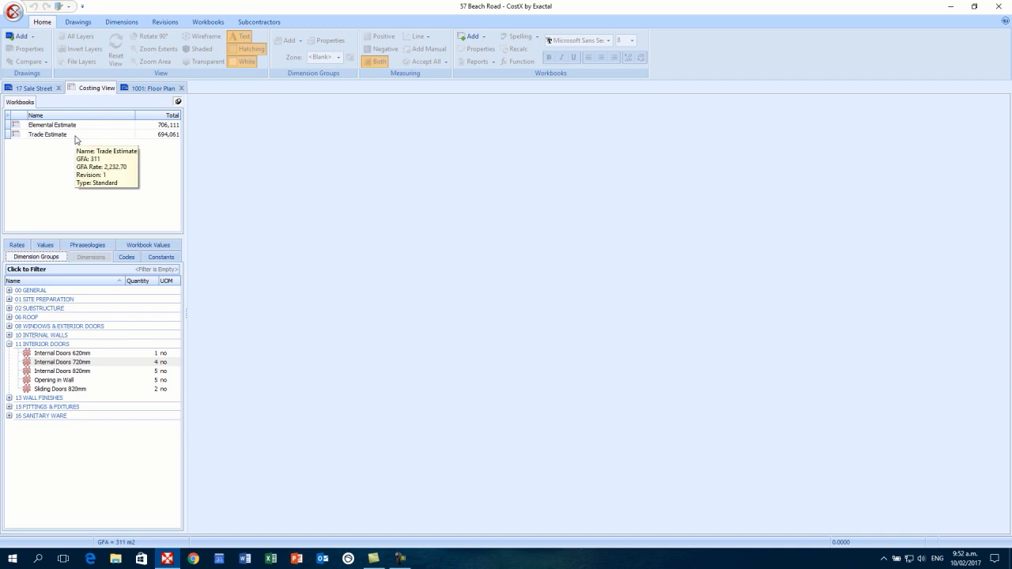
{"action": "double_click", "coordinate": [76, 139]}
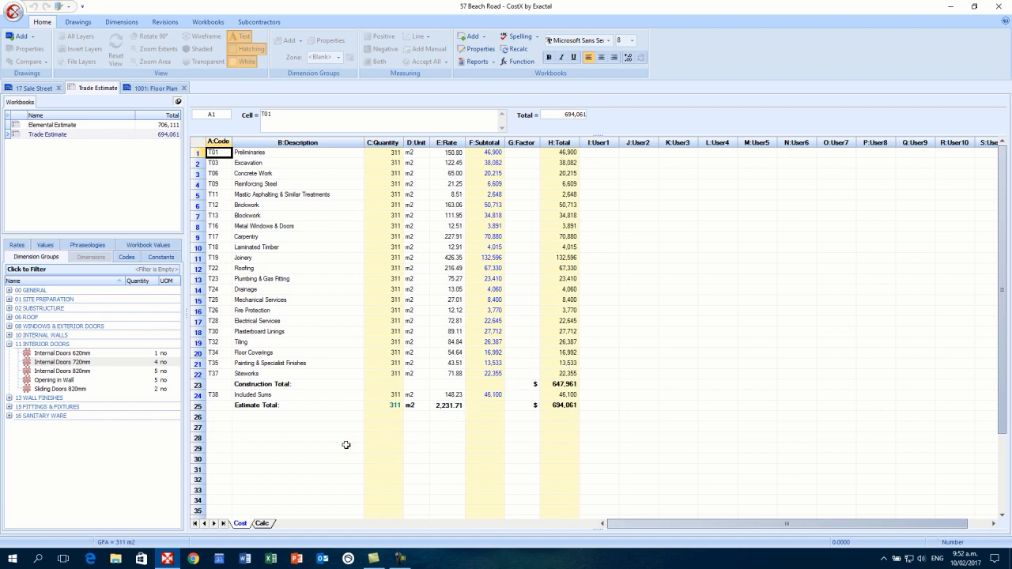
{"action": "left_click", "coordinate": [318, 448]}
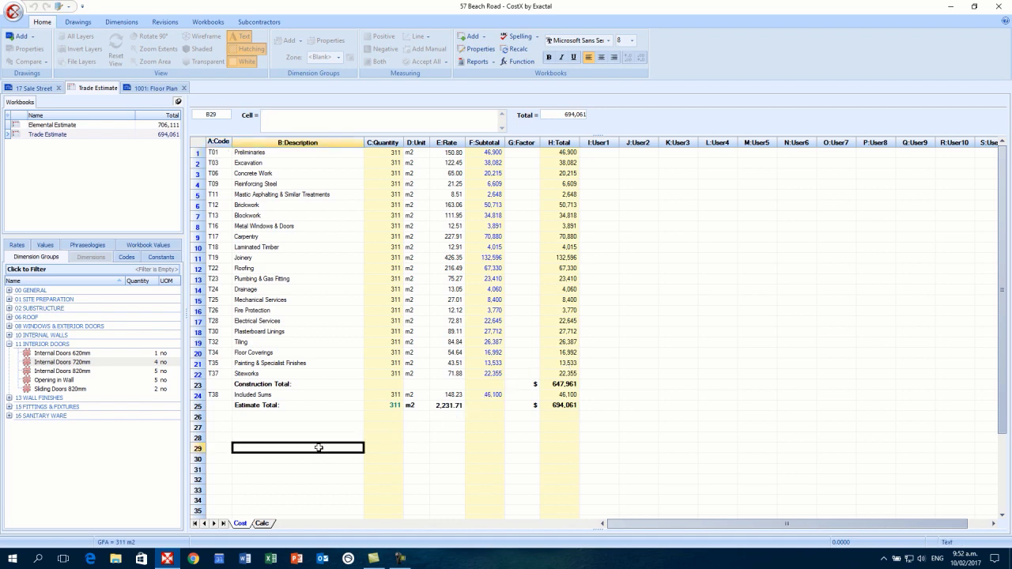
{"action": "type", "text": "dghfguhgh"}
{"action": "key", "text": "BackSpace"}
{"action": "key", "text": "BackSpace"}
{"action": "key", "text": "BackSpace"}
{"action": "key", "text": "BackSpace"}
{"action": "key", "text": "BackSpace"}
{"action": "key", "text": "BackSpace"}
{"action": "key", "text": "BackSpace"}
{"action": "key", "text": "BackSpace"}
{"action": "key", "text": "BackSpace"}
{"action": "left_click_drag", "start_coordinate": [219, 153], "coordinate": [566, 267]}
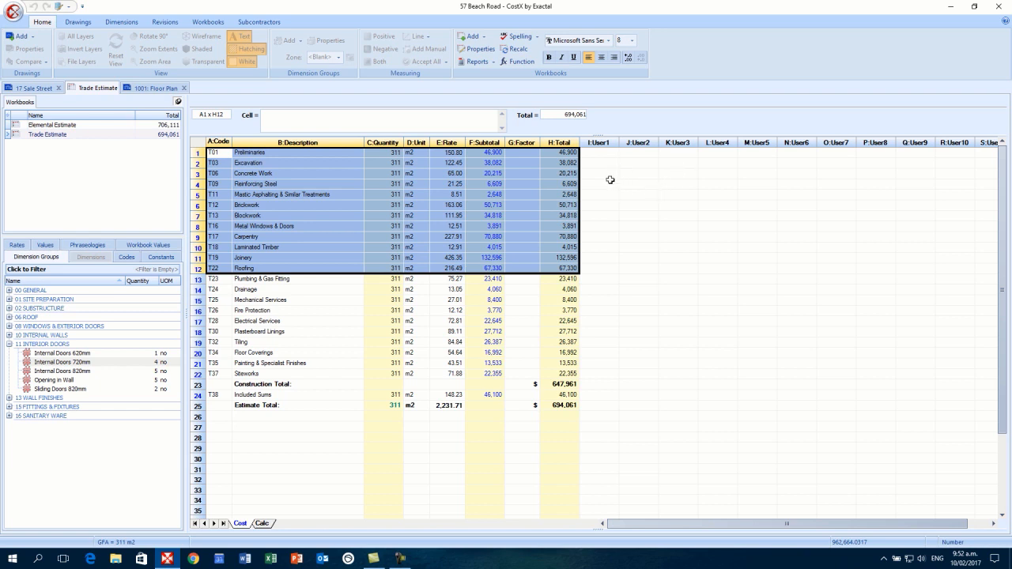
{"action": "mouse_move", "coordinate": [603, 180]}
{"action": "left_mouse_down"}
{"action": "mouse_move", "coordinate": [937, 183]}
{"action": "mouse_move", "coordinate": [605, 183]}
{"action": "left_mouse_up"}
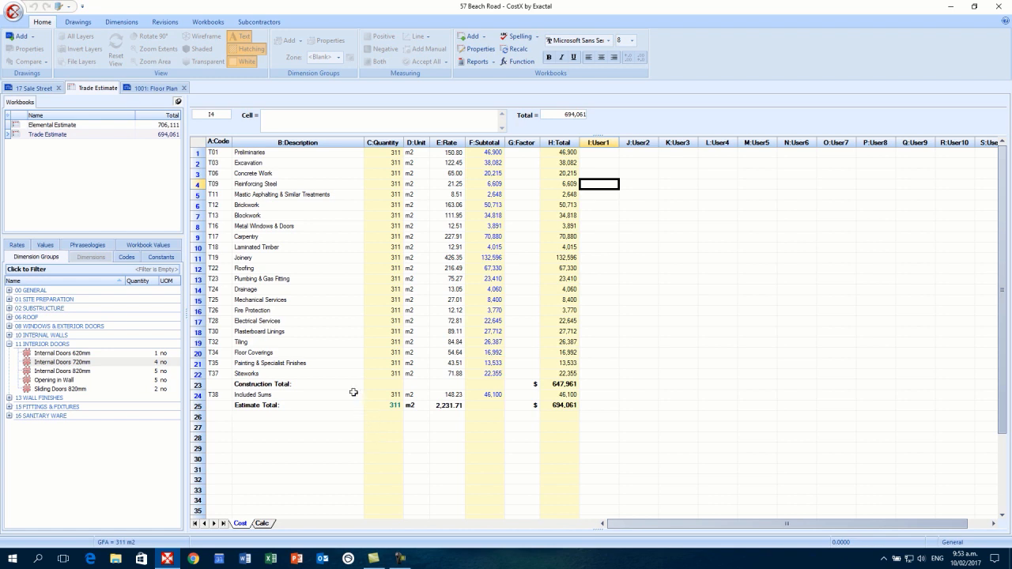
{"action": "left_click", "coordinate": [300, 332]}
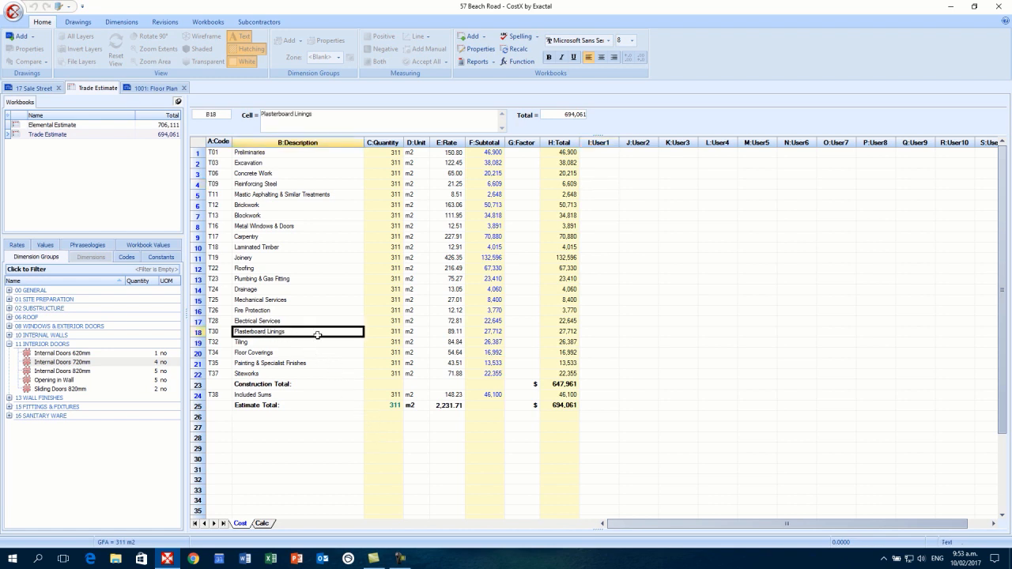
{"action": "left_click", "coordinate": [478, 332]}
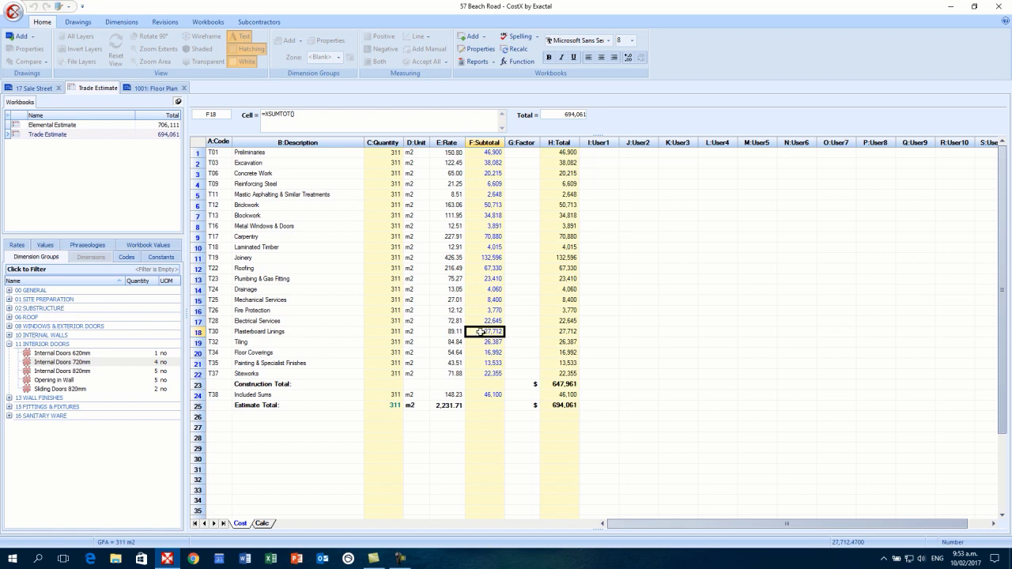
- Drill down through the F18 Plasterboard Linings levels, return to level 1, then reopen the breakdown
{"action": "double_click", "coordinate": [479, 332]}
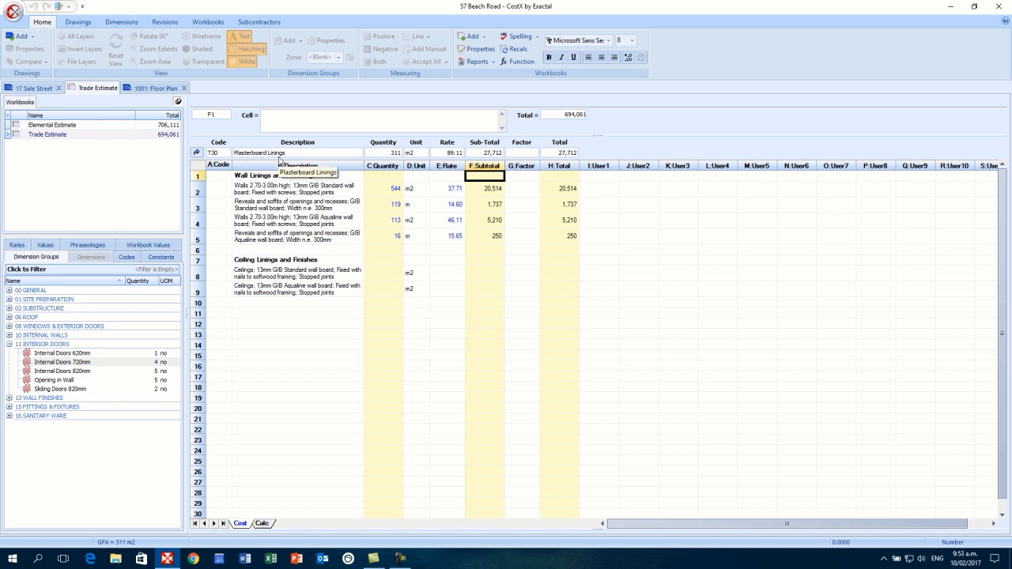
{"action": "double_click", "coordinate": [484, 181]}
{"action": "double_click", "coordinate": [489, 195]}
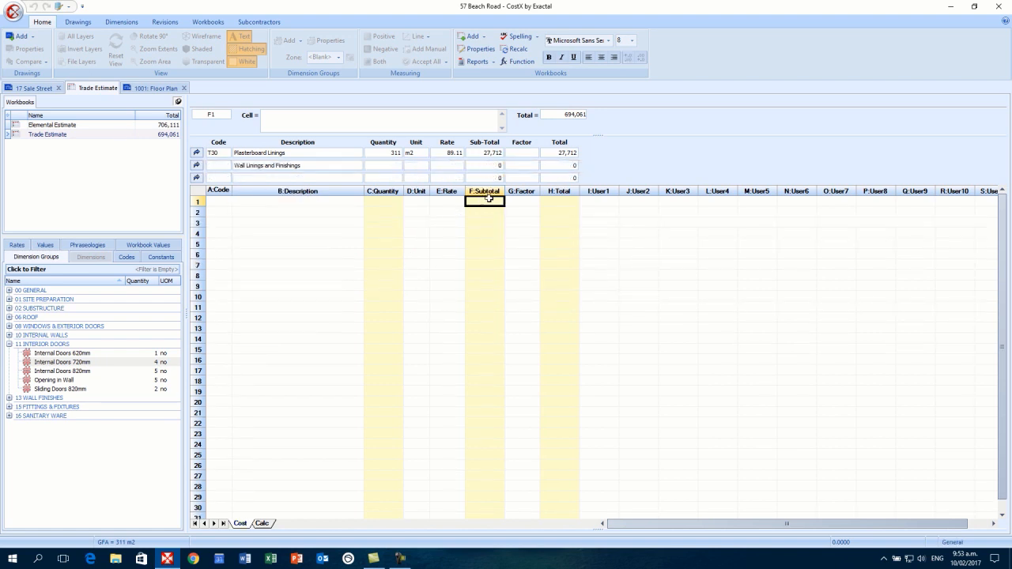
{"action": "double_click", "coordinate": [490, 203]}
{"action": "double_click", "coordinate": [489, 214]}
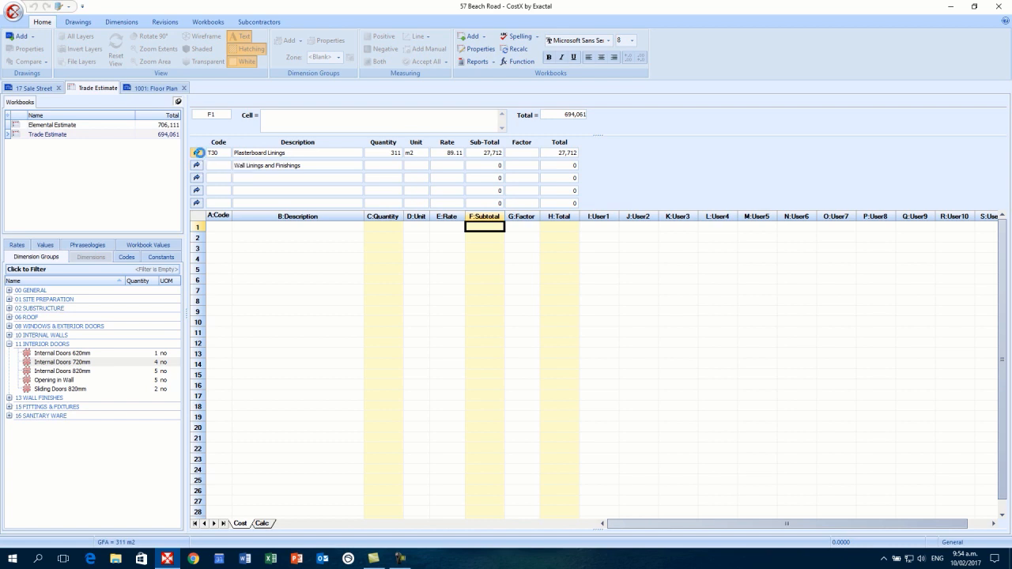
{"action": "left_click", "coordinate": [199, 154]}
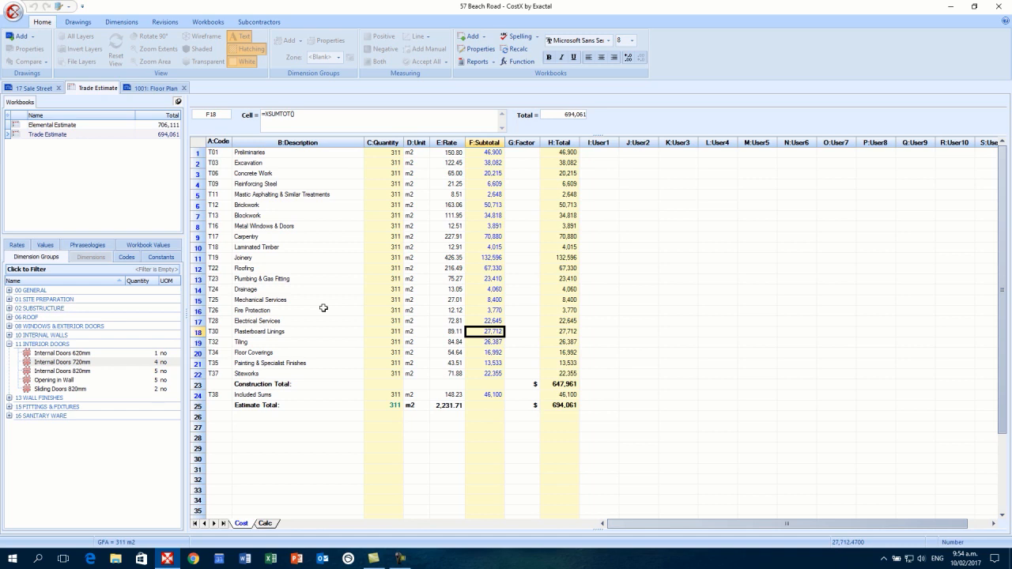
{"action": "double_click", "coordinate": [478, 332]}
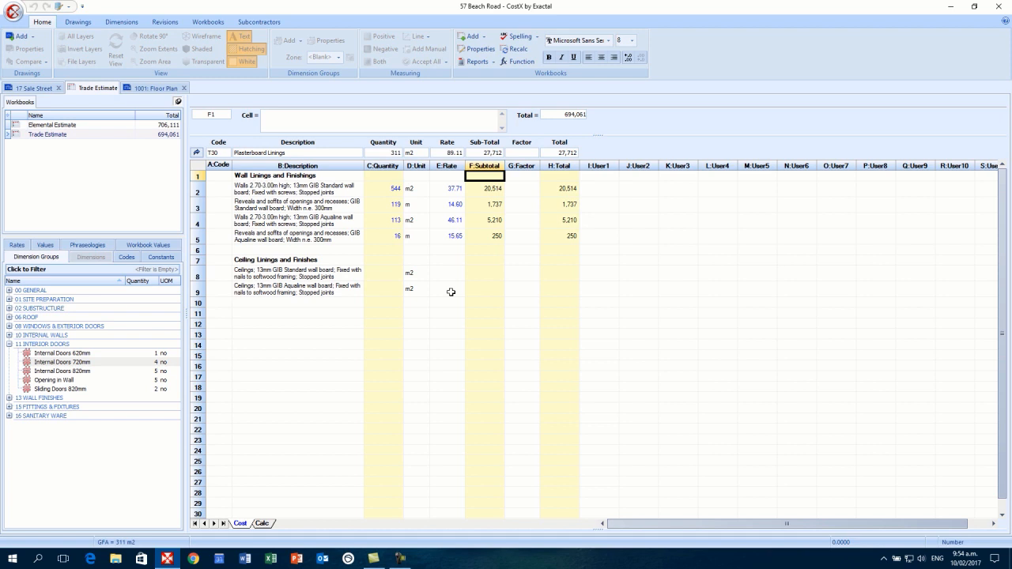
- Give the Aqualine ceiling item a quantity of 29 m2 and a rate of 50.00
{"action": "left_click", "coordinate": [390, 290]}
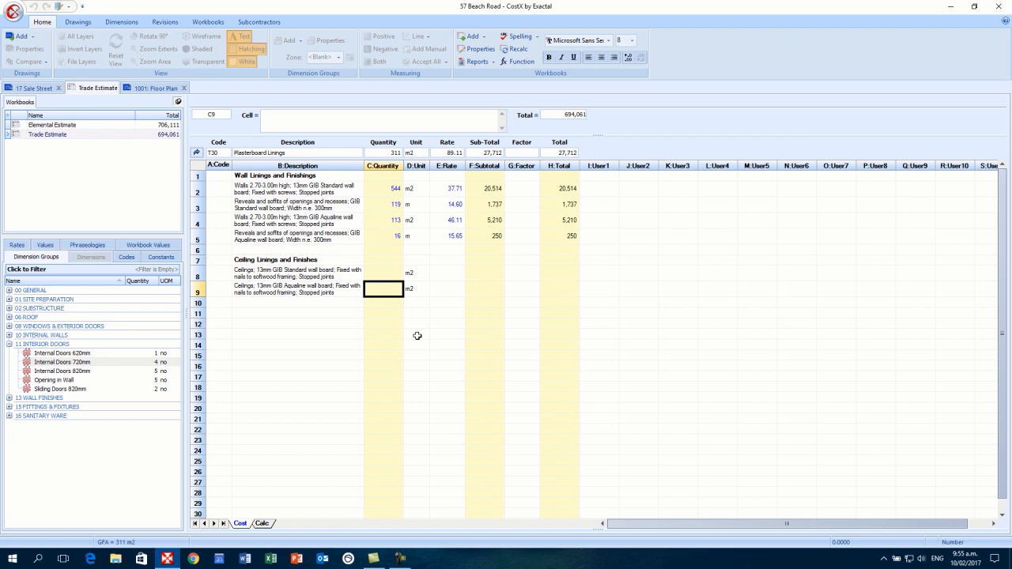
{"action": "type", "text": "29"}
{"action": "key", "text": "Return"}
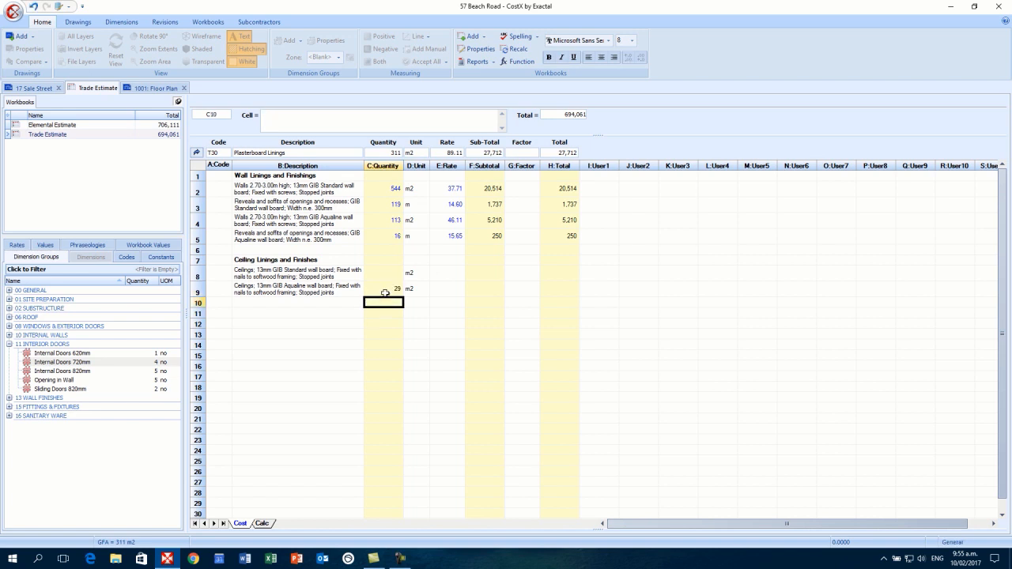
{"action": "left_click", "coordinate": [449, 290]}
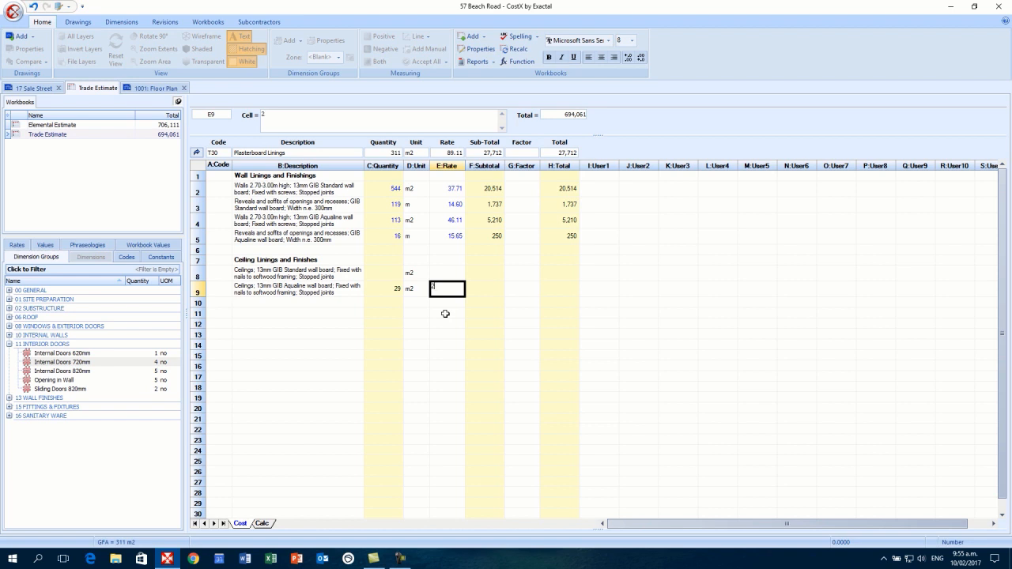
{"action": "type", "text": "2"}
{"action": "key", "text": "BackSpace"}
{"action": "type", "text": "50"}
{"action": "key", "text": "Return"}
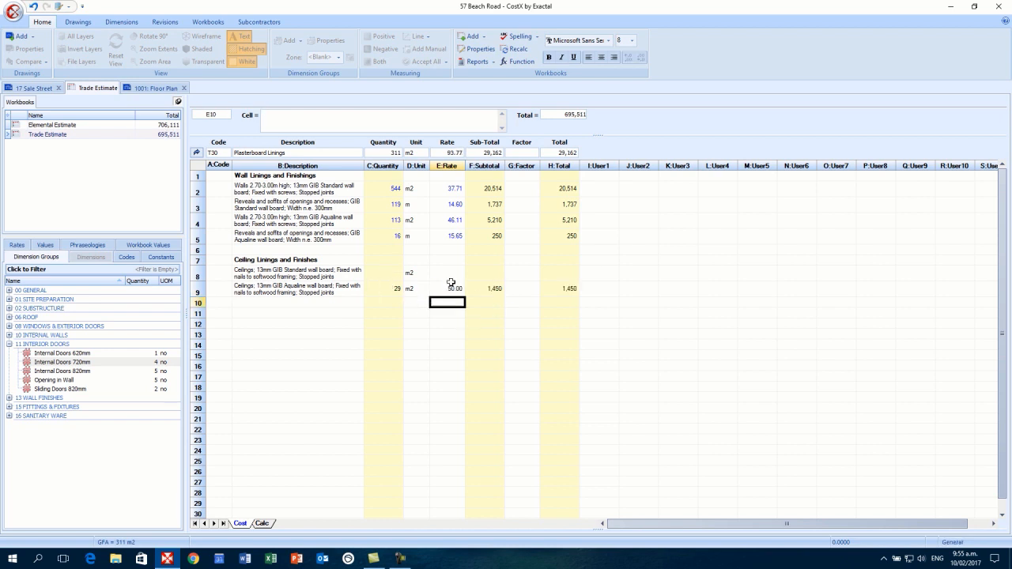
- Check the column H lining totals, then return to level 1 and reopen the Plasterboard Linings breakdown
{"action": "left_click", "coordinate": [562, 288]}
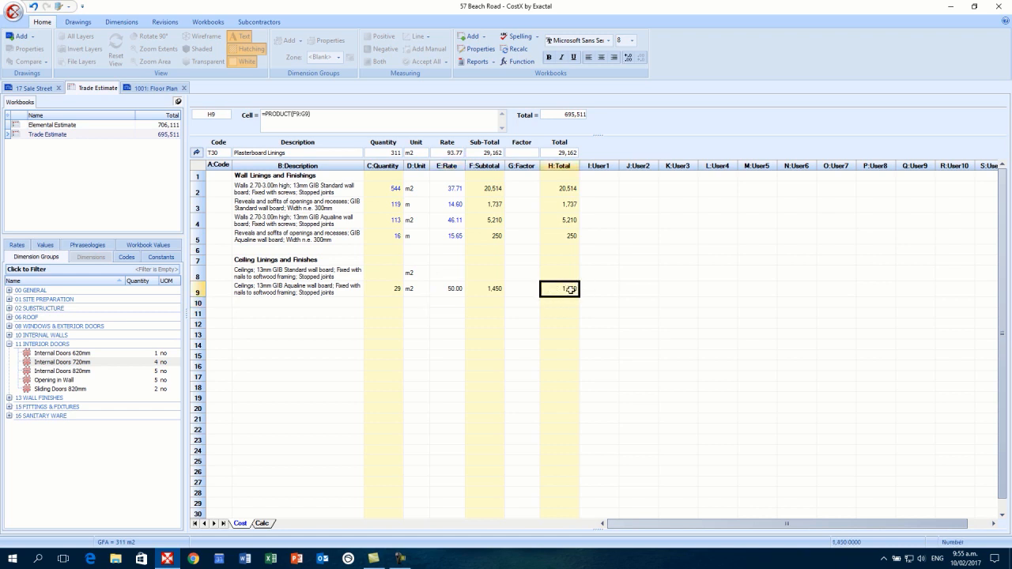
{"action": "left_click_drag", "start_coordinate": [562, 290], "coordinate": [556, 189]}
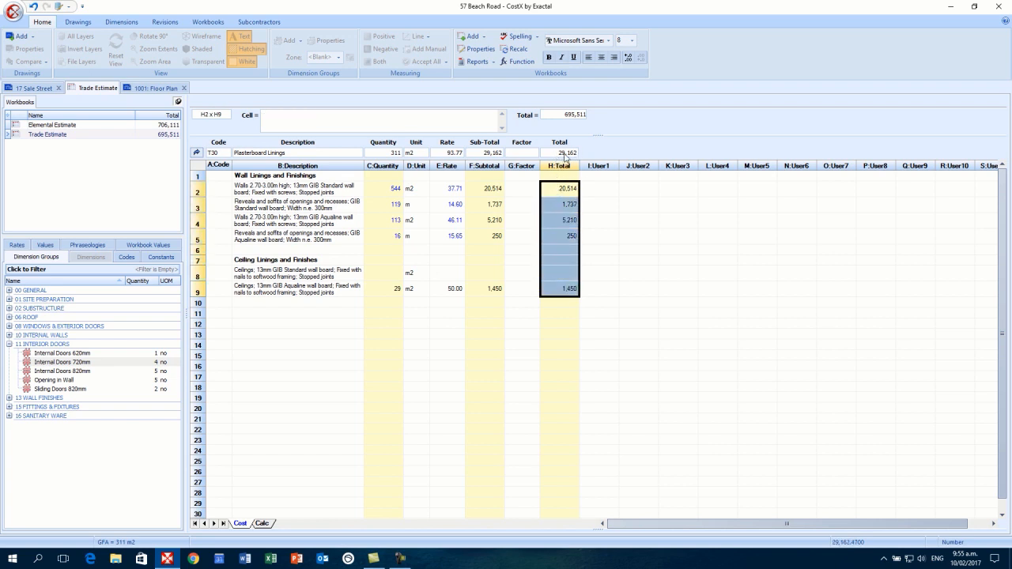
{"action": "left_click", "coordinate": [198, 154]}
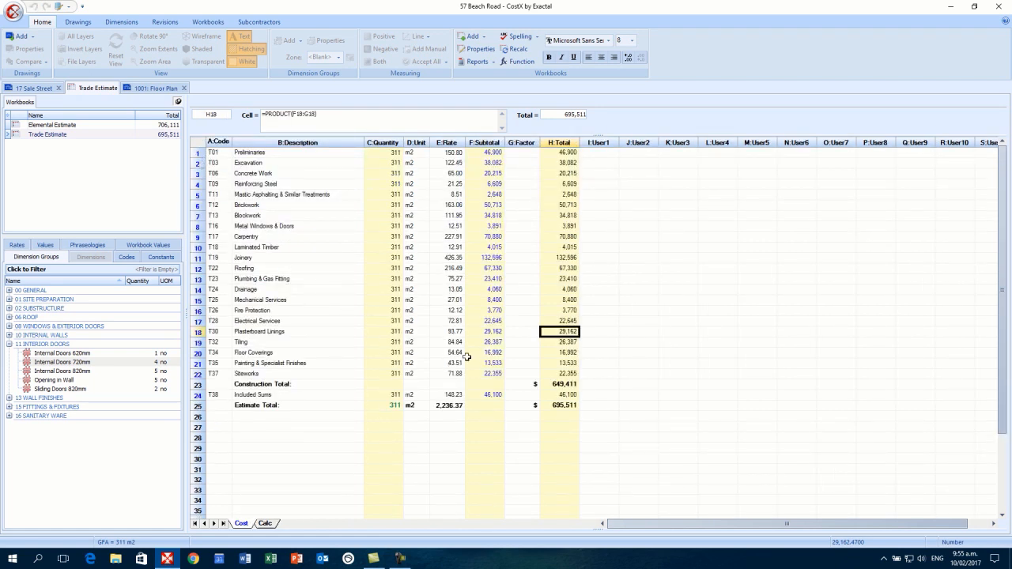
{"action": "left_click", "coordinate": [484, 331]}
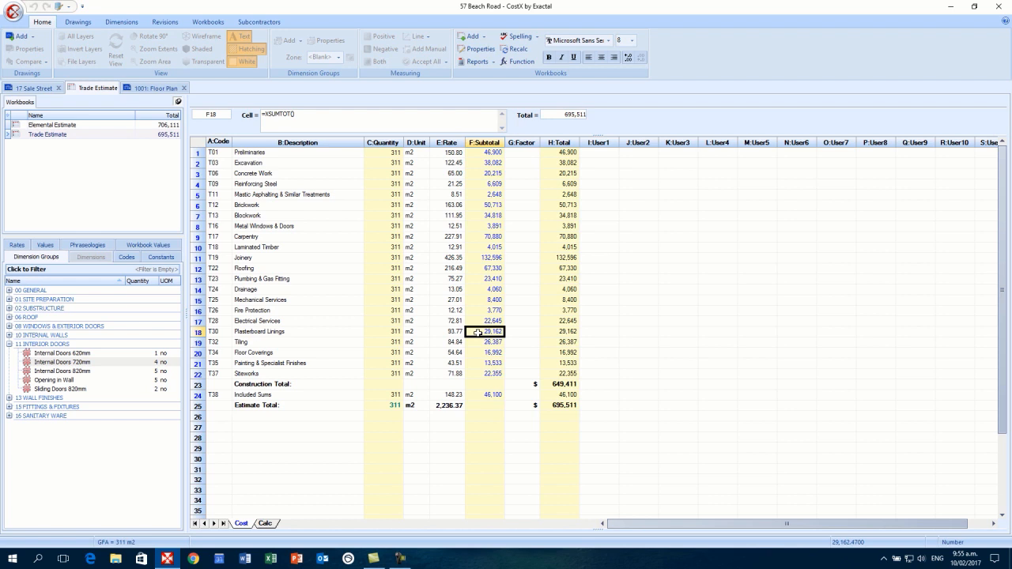
{"action": "double_click", "coordinate": [477, 332]}
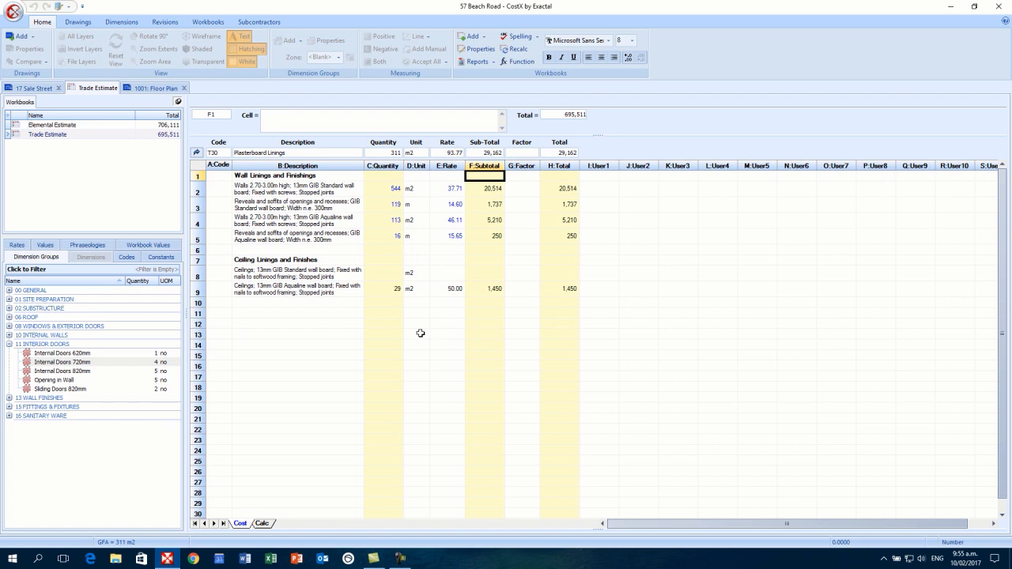
{"action": "left_click", "coordinate": [389, 289]}
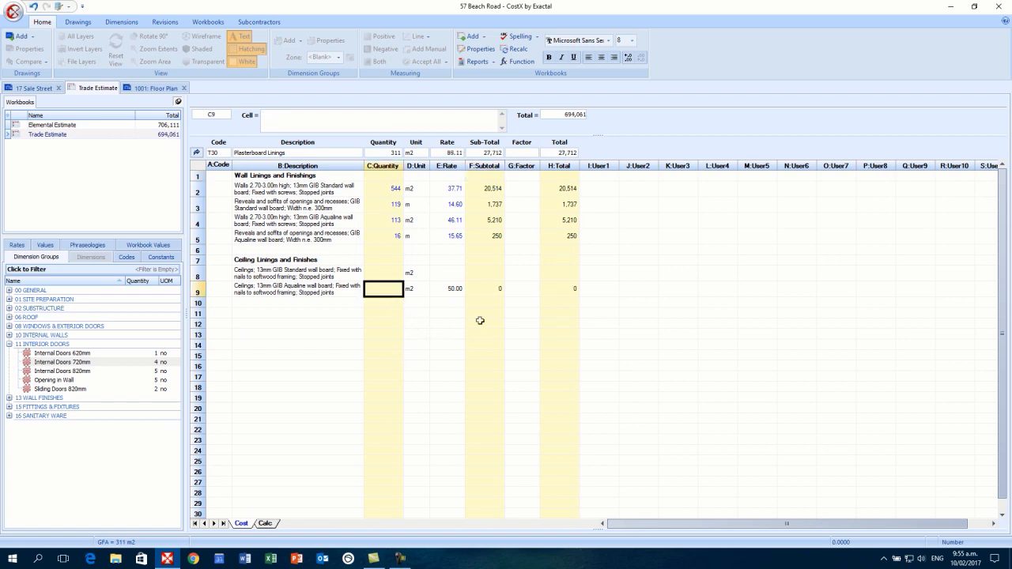
- Clear the Aqualine ceiling row's quantity, rate, subtotal and total, returning the trade to 27,712
{"action": "key", "text": "Delete"}
{"action": "left_click_drag", "start_coordinate": [449, 287], "coordinate": [567, 291]}
{"action": "key", "text": "Delete"}
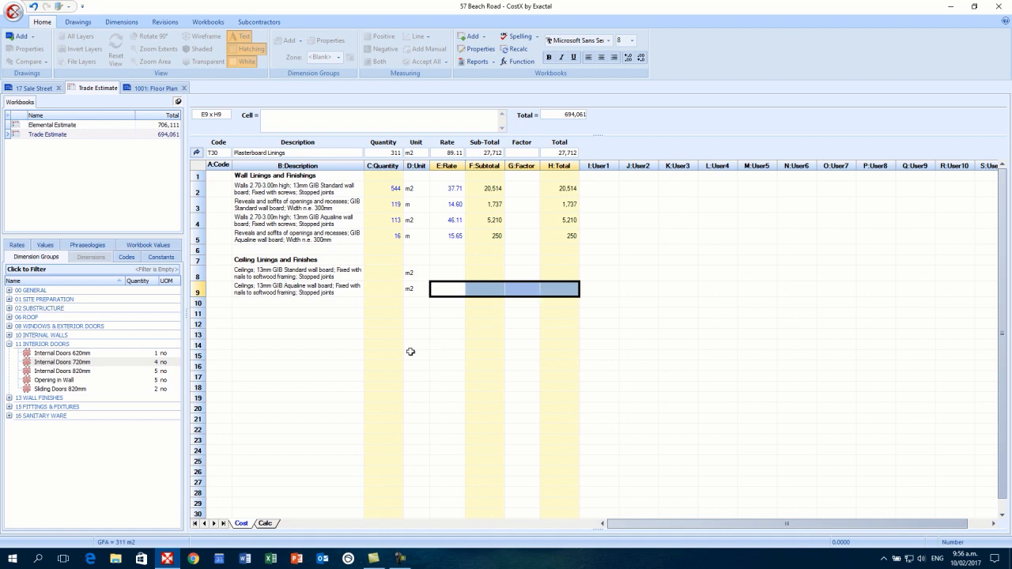
{"action": "left_click", "coordinate": [385, 290]}
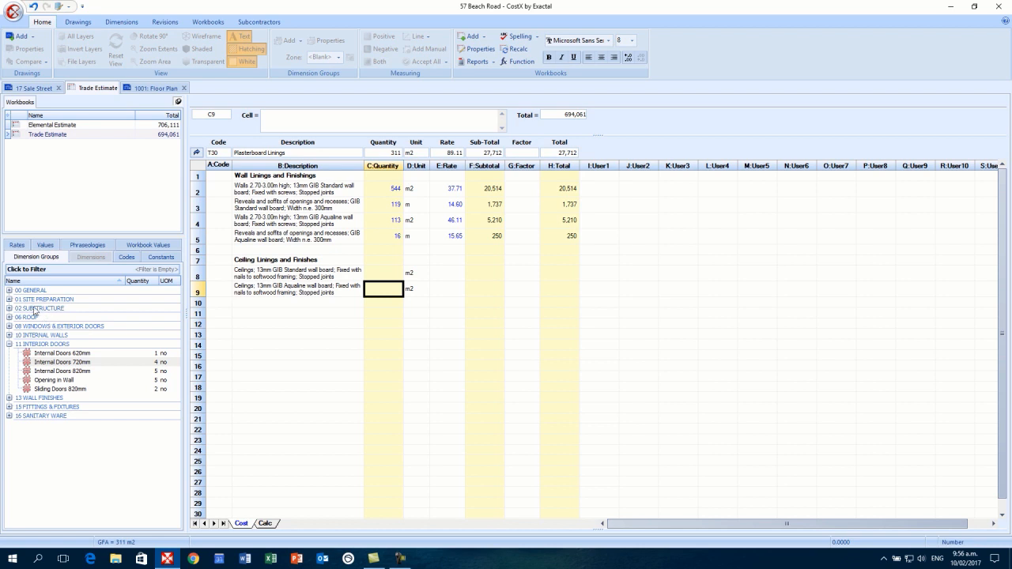
- Drag the Bathroom group from 00 GENERAL > ROOMS onto cell C9 to link its 28.7925 m2 area
{"action": "left_click", "coordinate": [10, 291]}
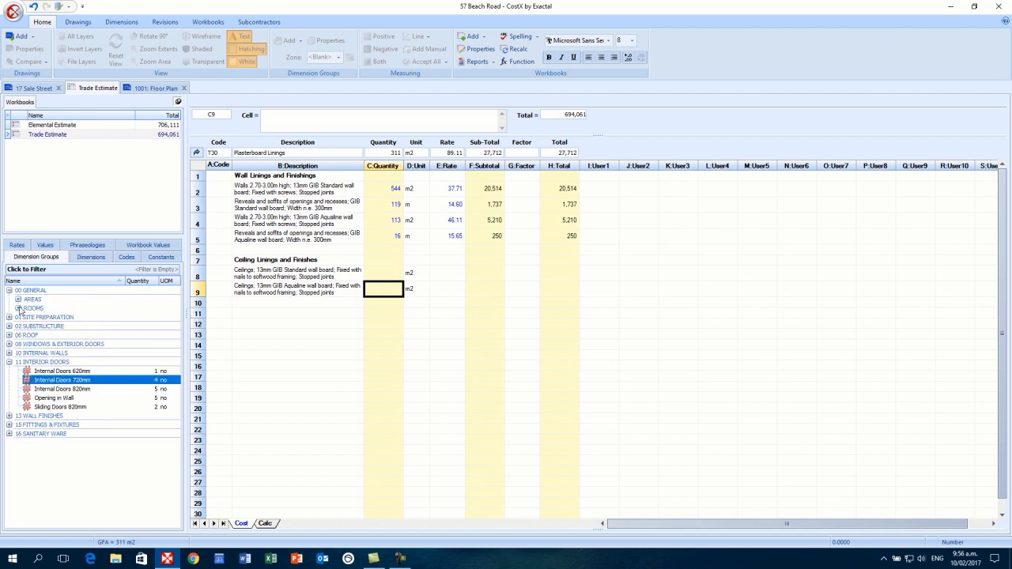
{"action": "left_click", "coordinate": [18, 308]}
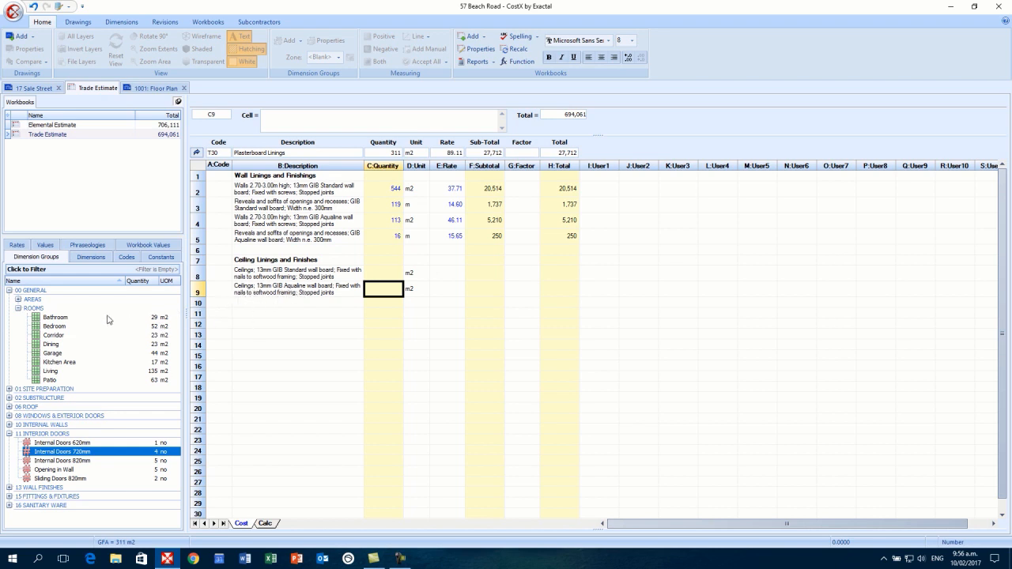
{"action": "left_click", "coordinate": [67, 320]}
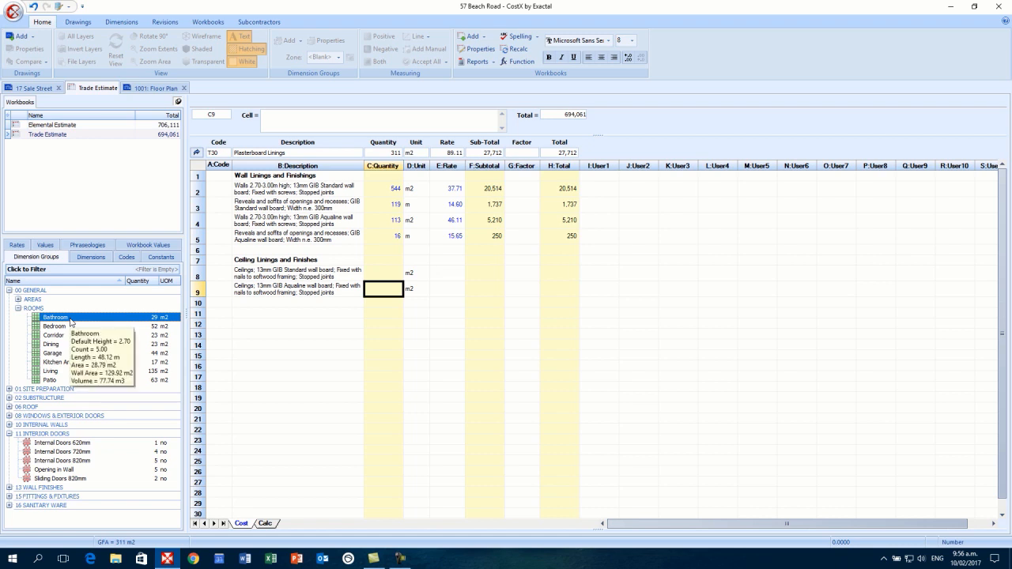
{"action": "left_click_drag", "start_coordinate": [70, 322], "coordinate": [381, 292]}
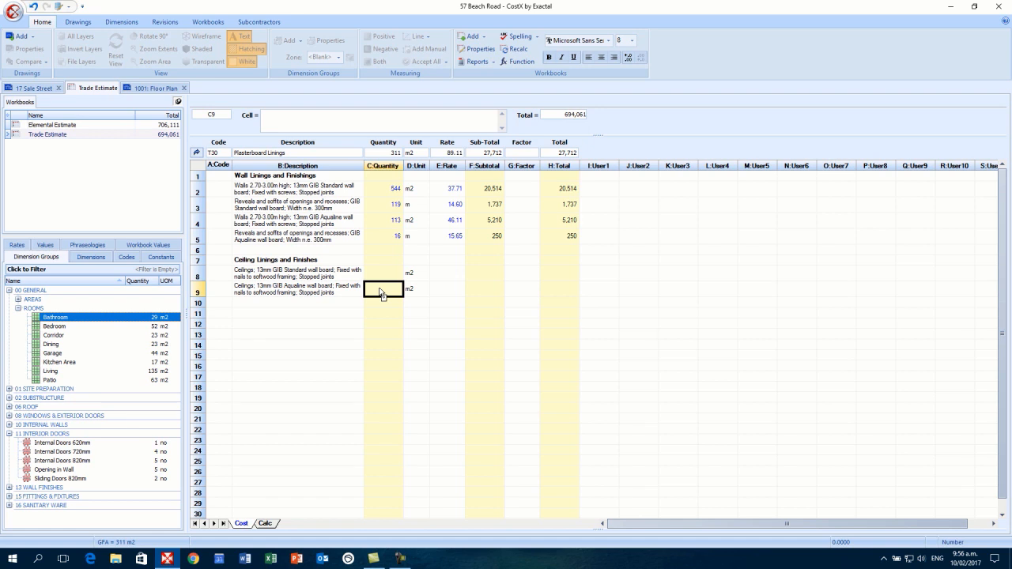
{"action": "left_click_drag", "start_coordinate": [380, 293], "coordinate": [380, 293]}
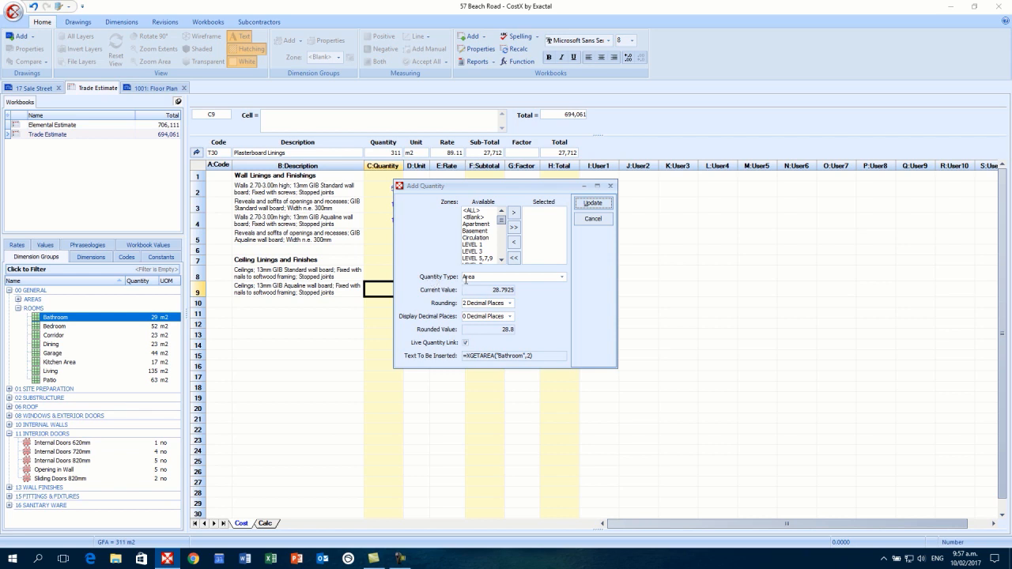
- Link C9 to the Bathroom area with quantity type Area, giving 29 m2
{"action": "left_click", "coordinate": [563, 279]}
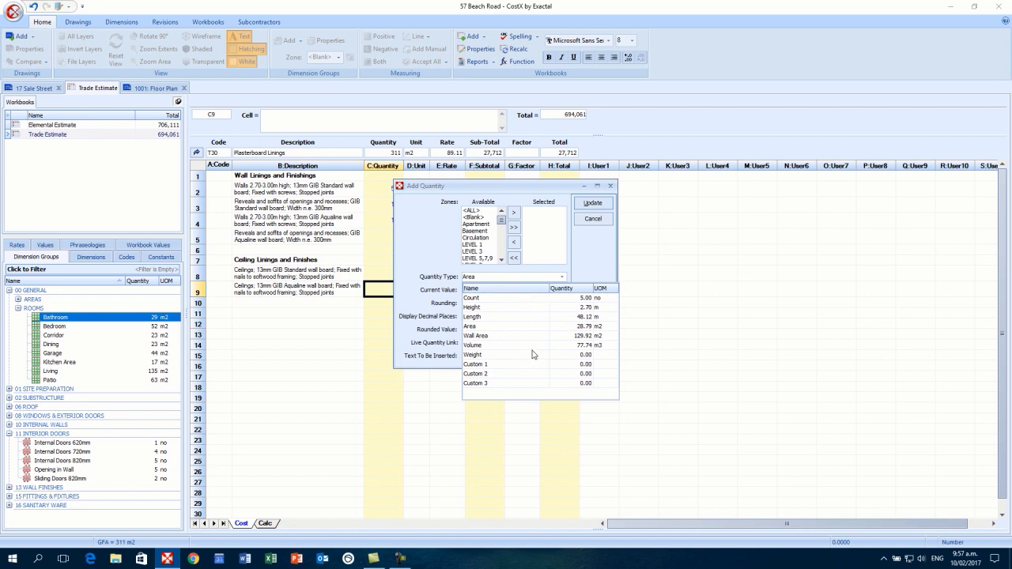
{"action": "left_click", "coordinate": [498, 325]}
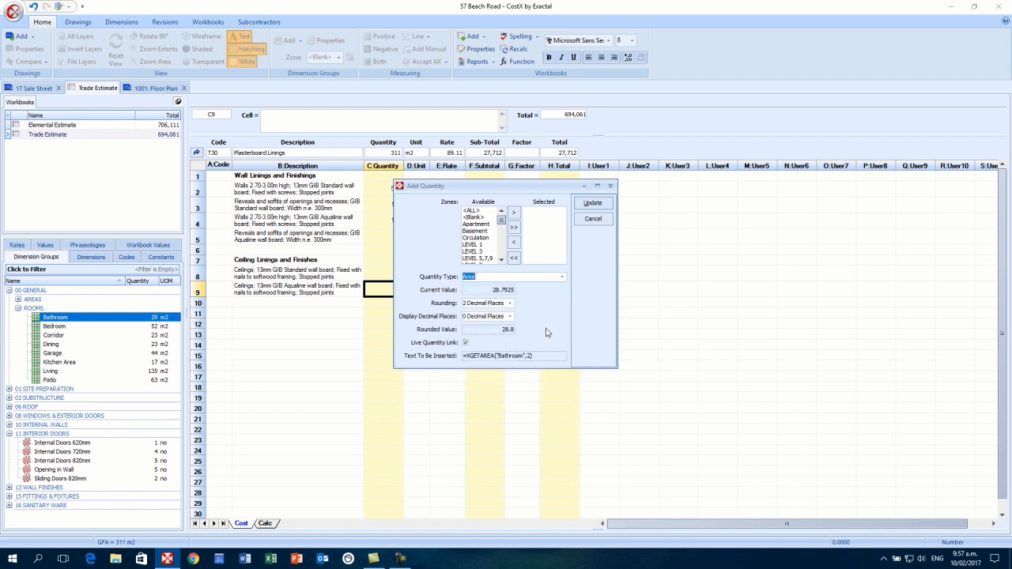
{"action": "left_click", "coordinate": [594, 203]}
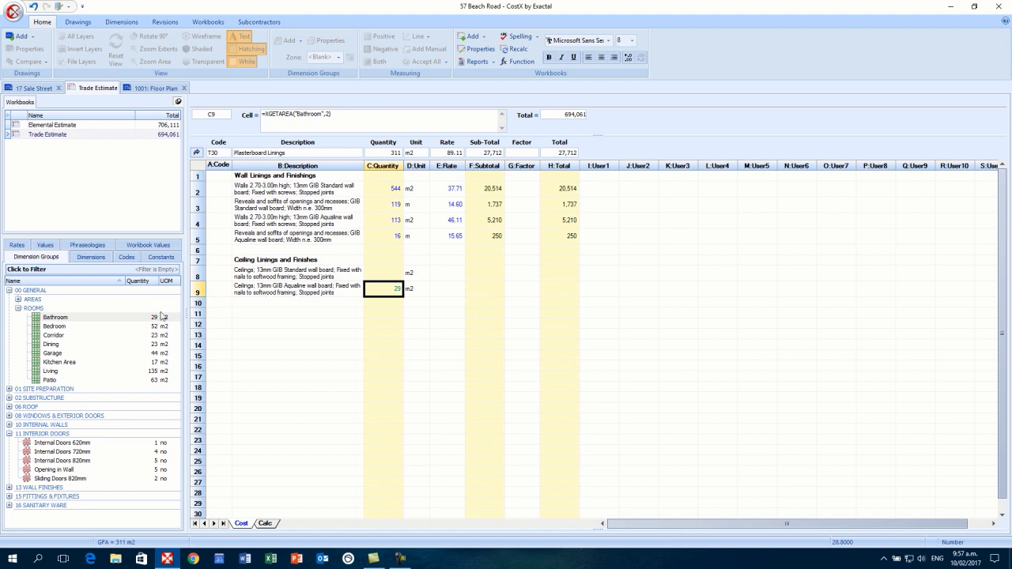
- Collapse the ROOMS group, select Internal Doors 620mm, and return focus to cell C9
{"action": "mouse_move", "coordinate": [156, 322]}
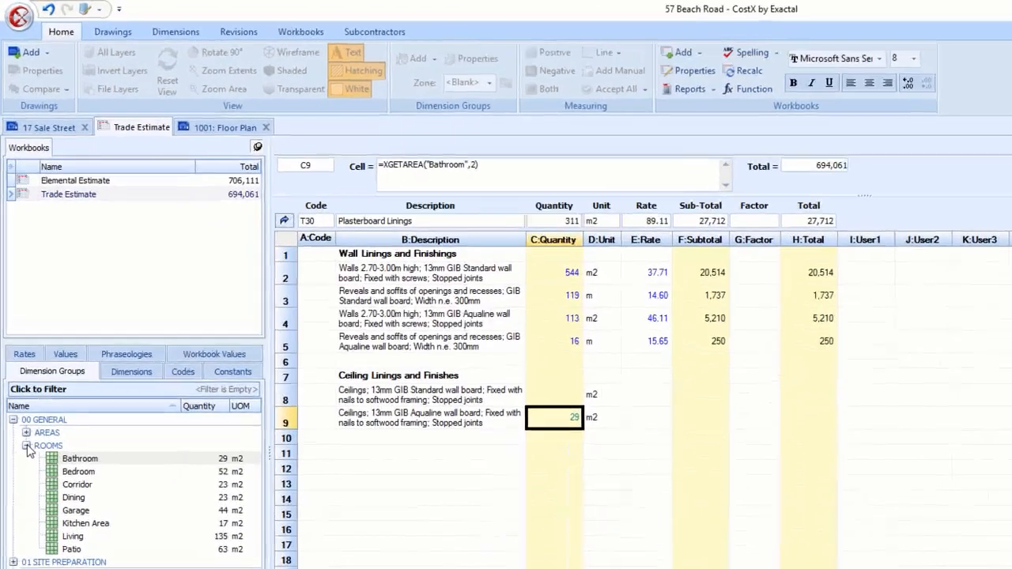
{"action": "left_click", "coordinate": [18, 309]}
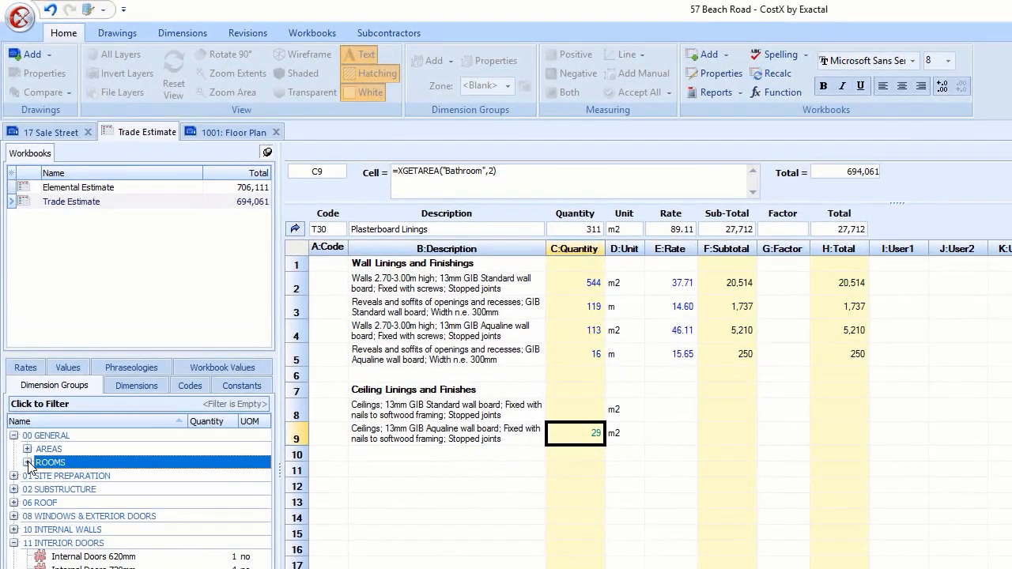
{"action": "left_click", "coordinate": [49, 556]}
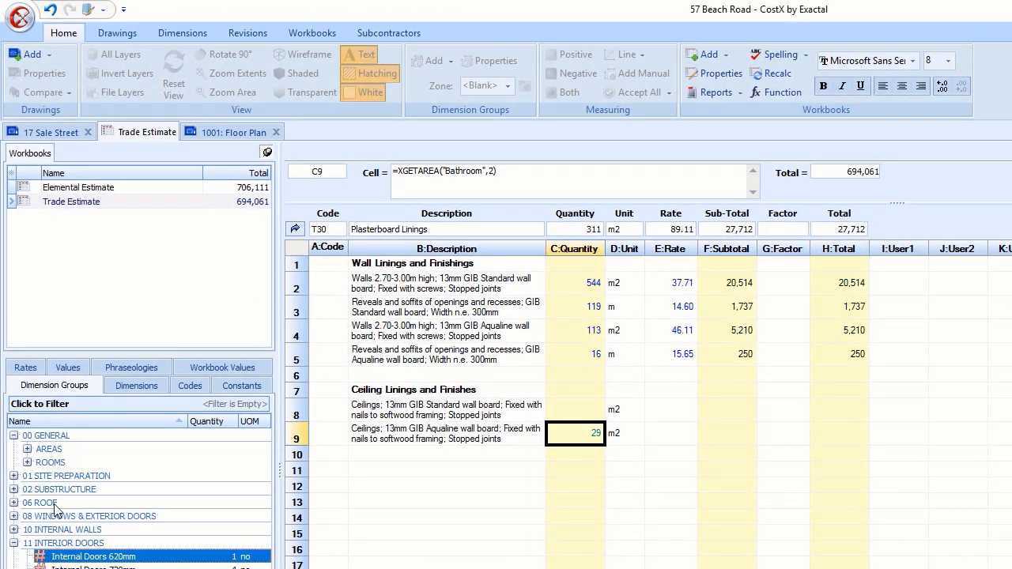
{"action": "left_click", "coordinate": [588, 436]}
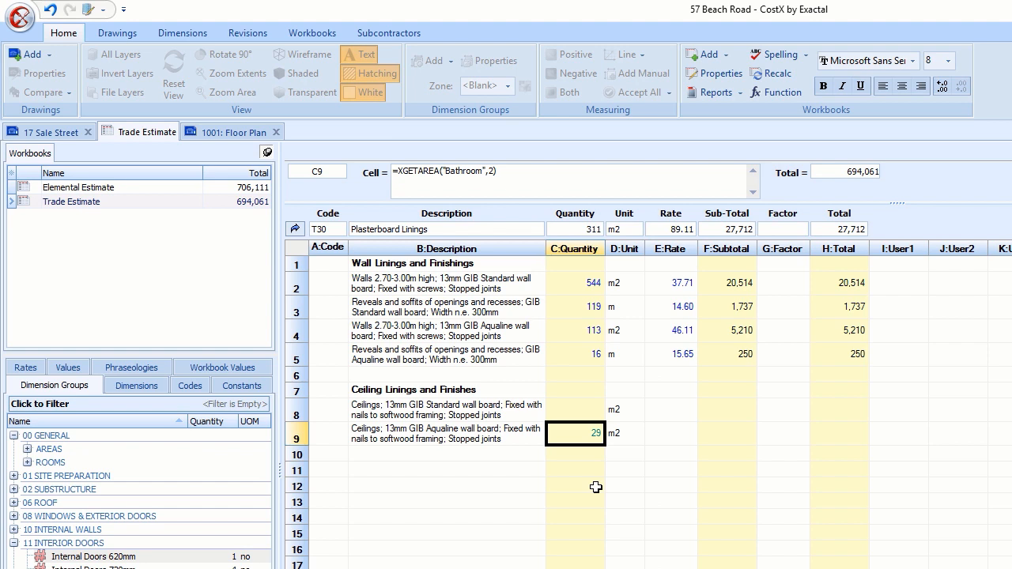
{"action": "left_click", "coordinate": [316, 34]}
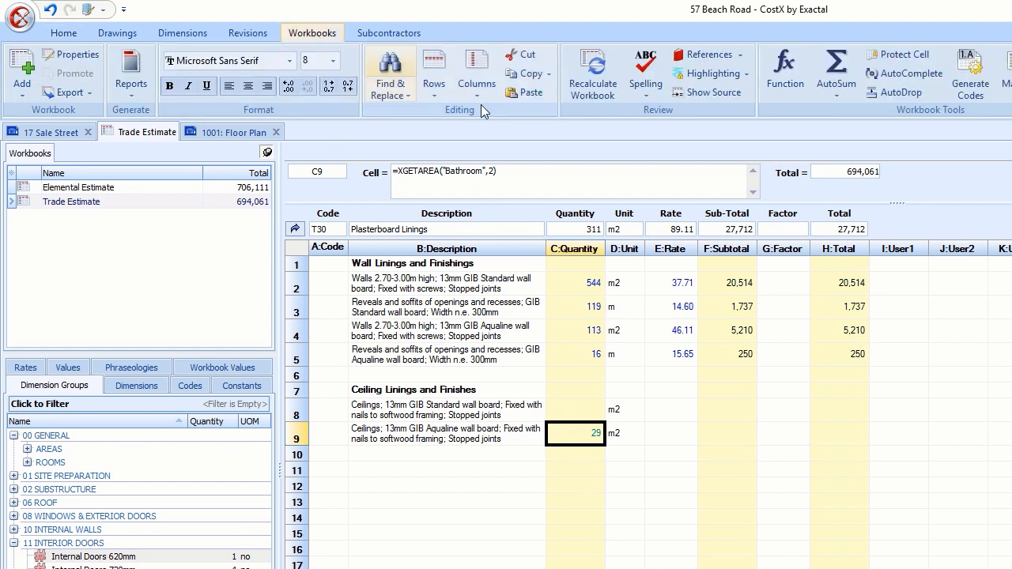
- Show C9's source drawing and delete the lower W.C.'s 2.20 m2 area, leaving Bathroom at 27 m2
{"action": "left_click", "coordinate": [713, 93]}
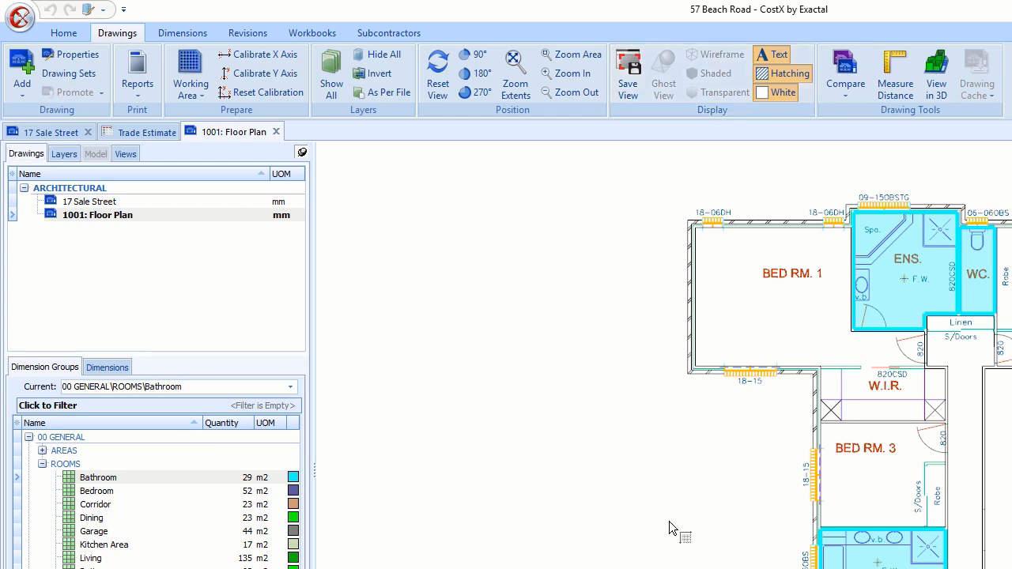
{"action": "mouse_move", "coordinate": [236, 485]}
{"action": "mouse_move", "coordinate": [658, 508]}
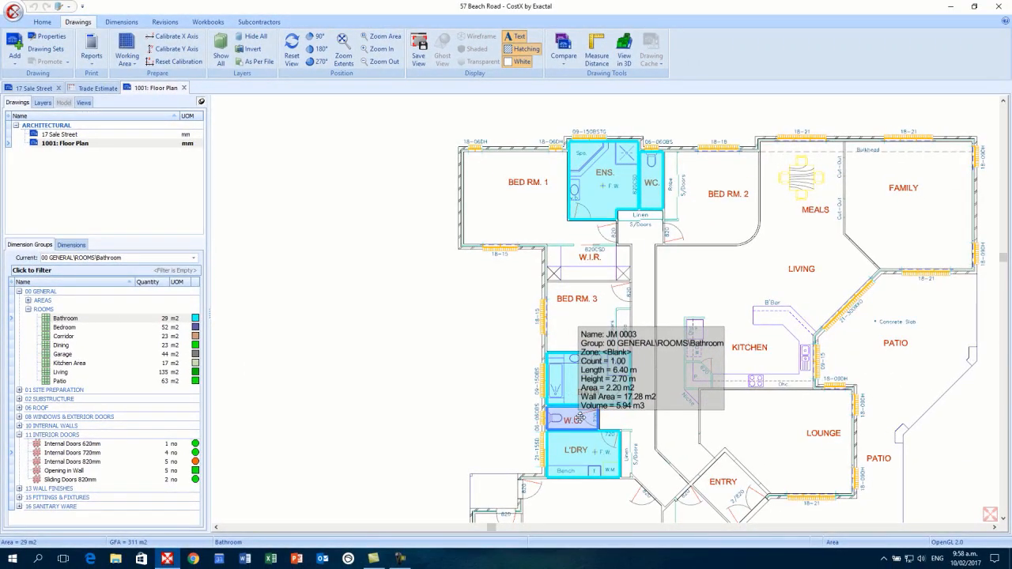
{"action": "right_click", "coordinate": [579, 419]}
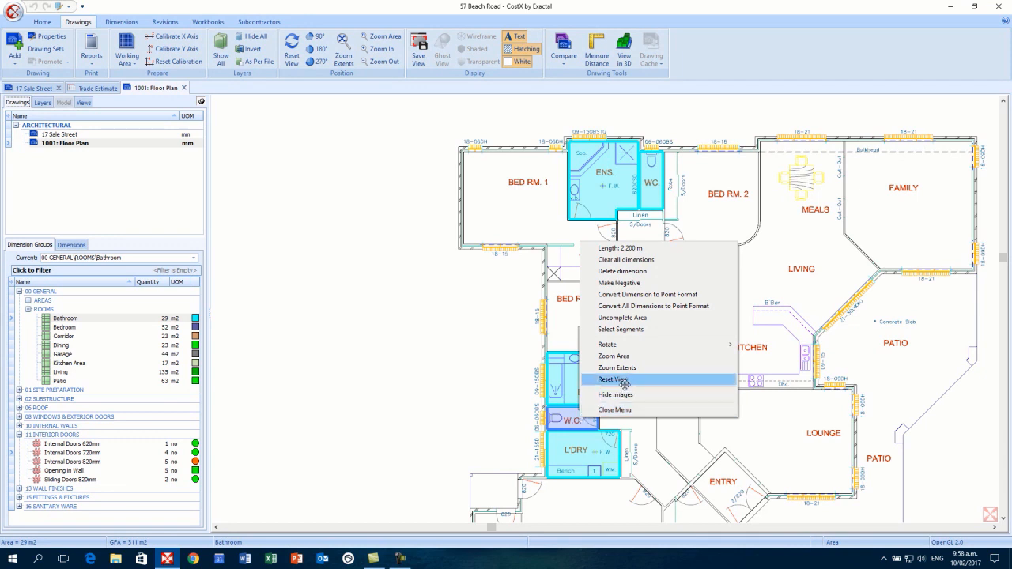
{"action": "left_click", "coordinate": [653, 271]}
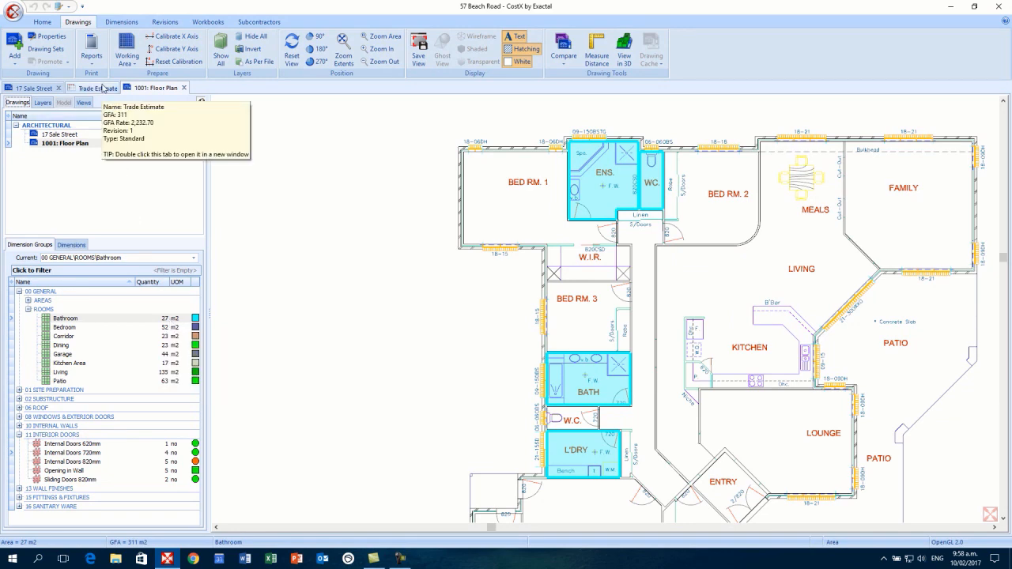
{"action": "left_click", "coordinate": [103, 88]}
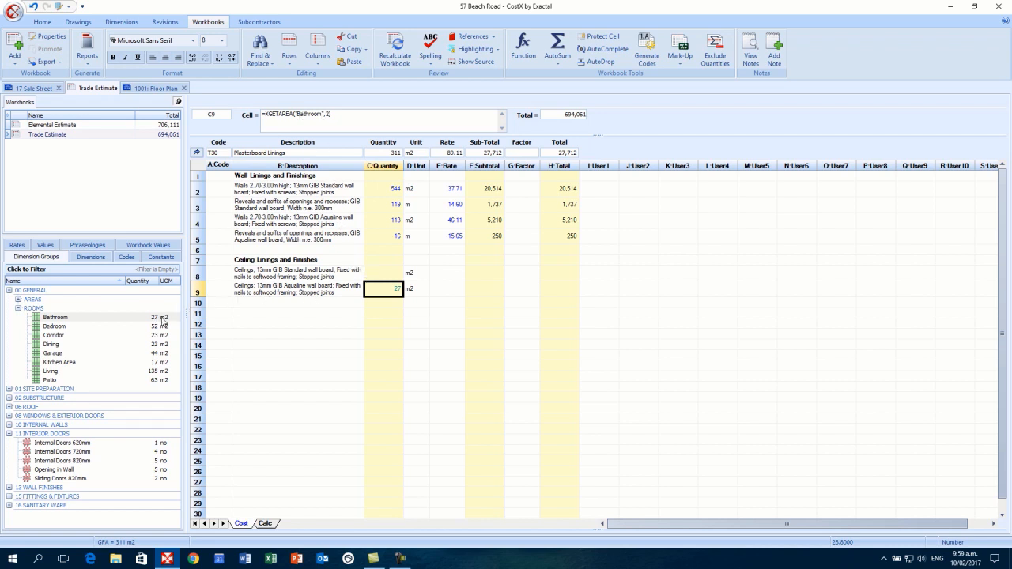
- Re-add the lower W.C. room to Bathroom on 1001: Floor Plan, restoring the ceiling quantity to 29 m2
{"action": "mouse_move", "coordinate": [156, 321]}
{"action": "left_click", "coordinate": [152, 92]}
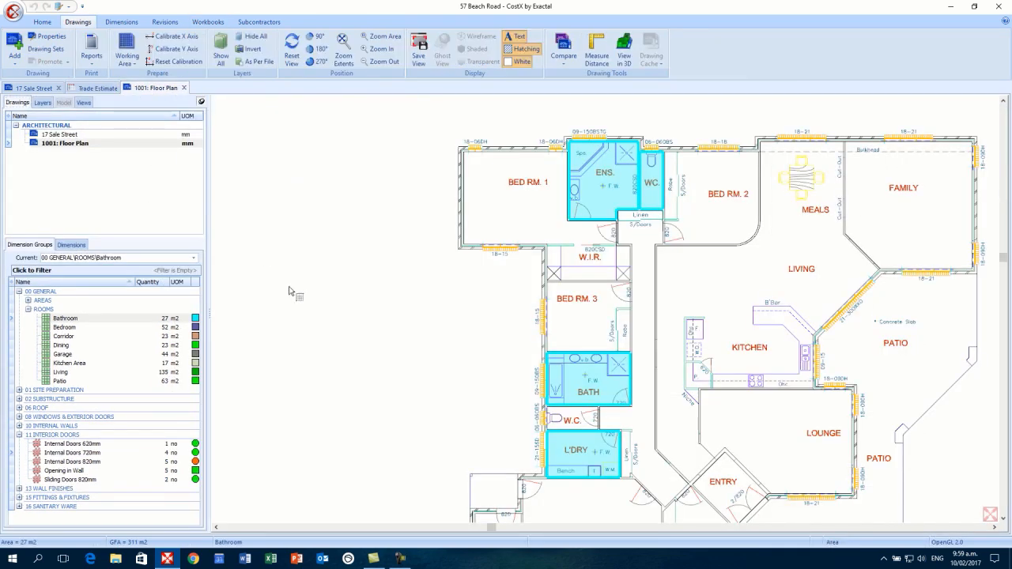
{"action": "left_click", "coordinate": [574, 416]}
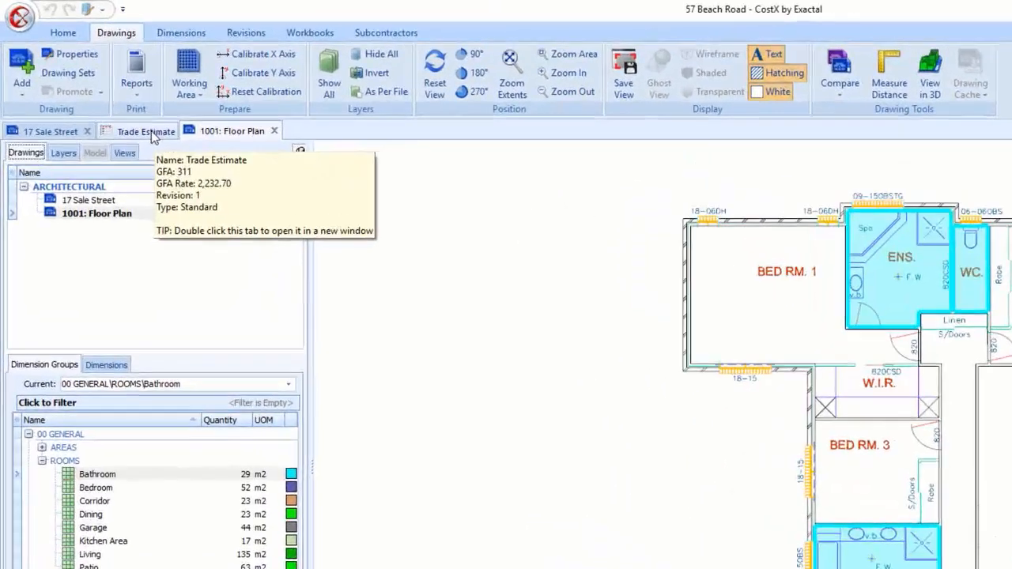
{"action": "left_click", "coordinate": [117, 102]}
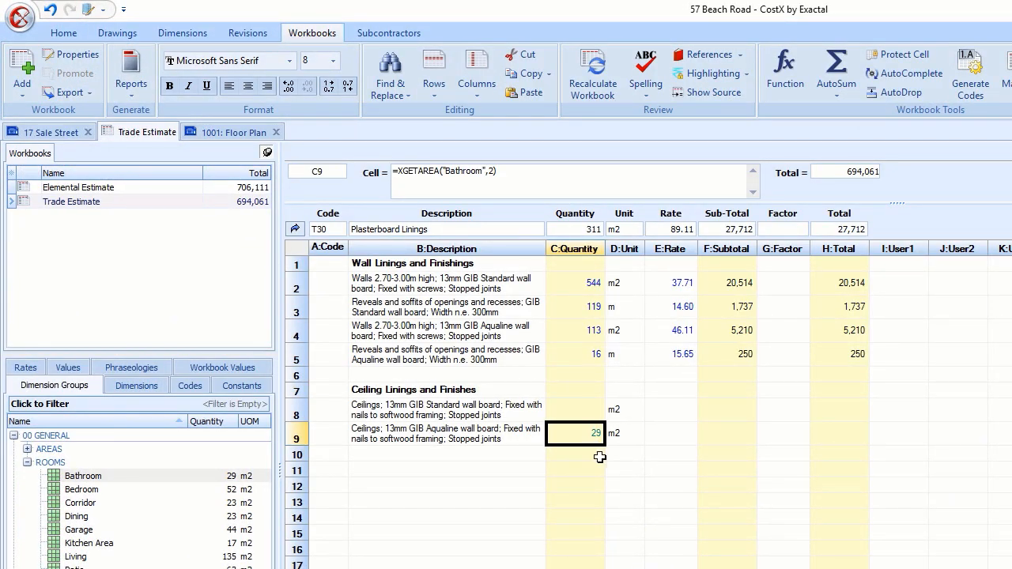
{"action": "left_click", "coordinate": [678, 437]}
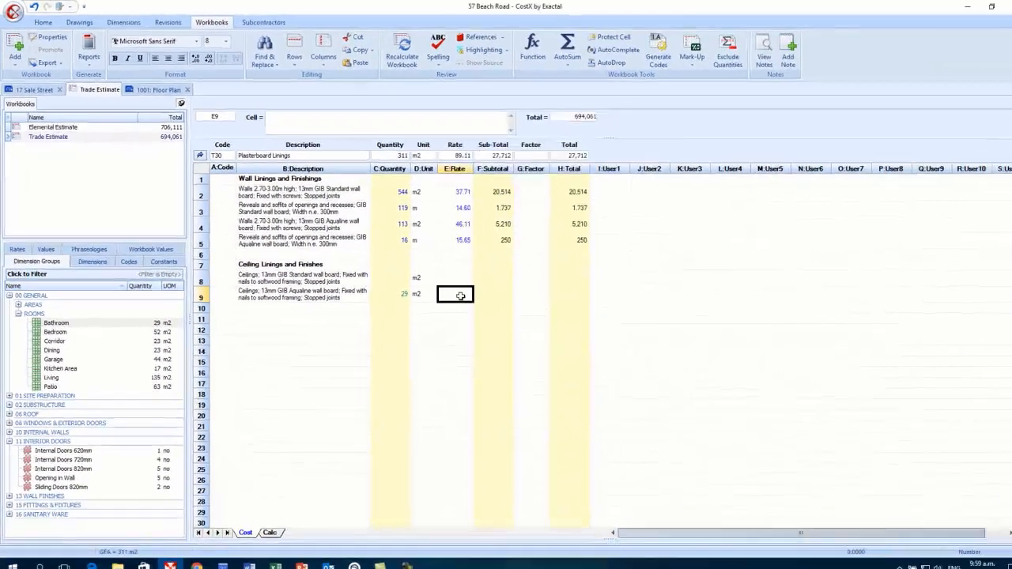
{"action": "type", "text": "50"}
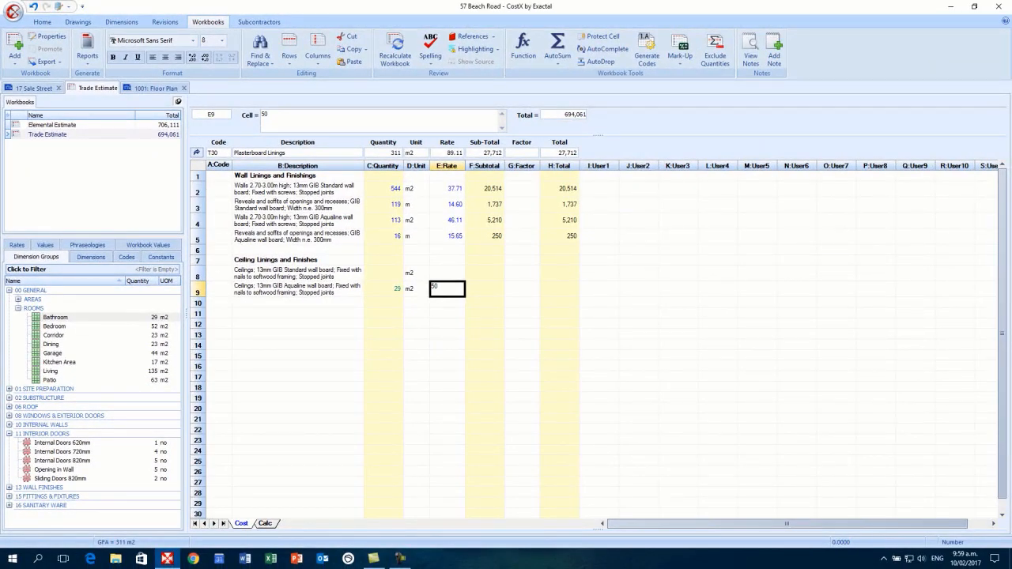
{"action": "key", "text": "Return"}
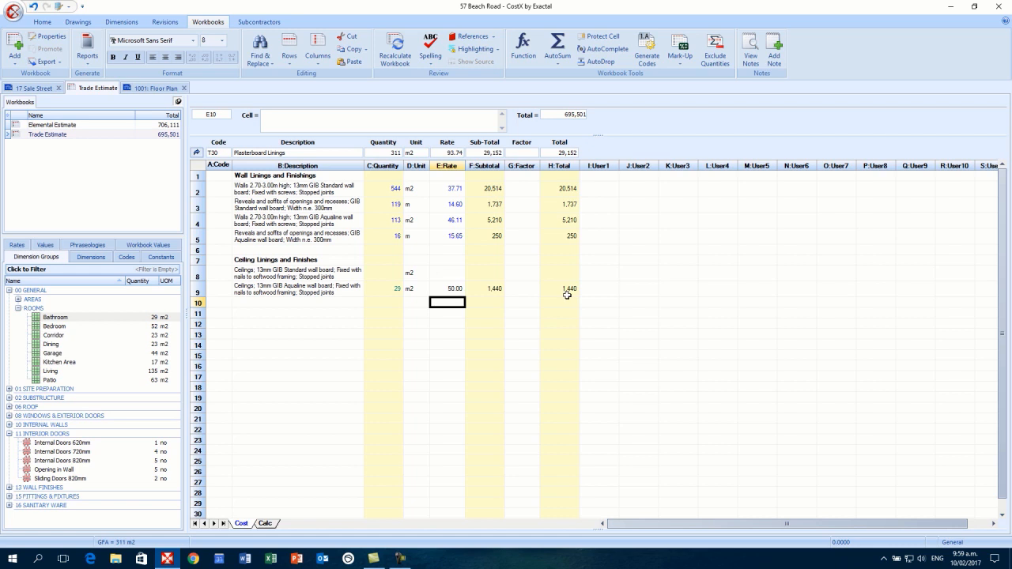
{"action": "left_click_drag", "start_coordinate": [566, 294], "coordinate": [561, 192]}
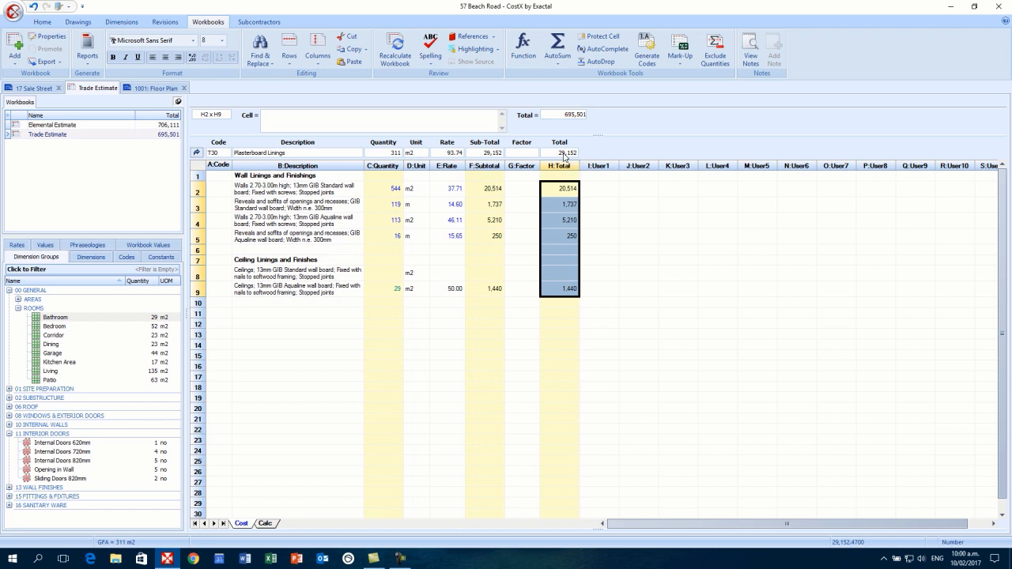
{"action": "left_click", "coordinate": [382, 273]}
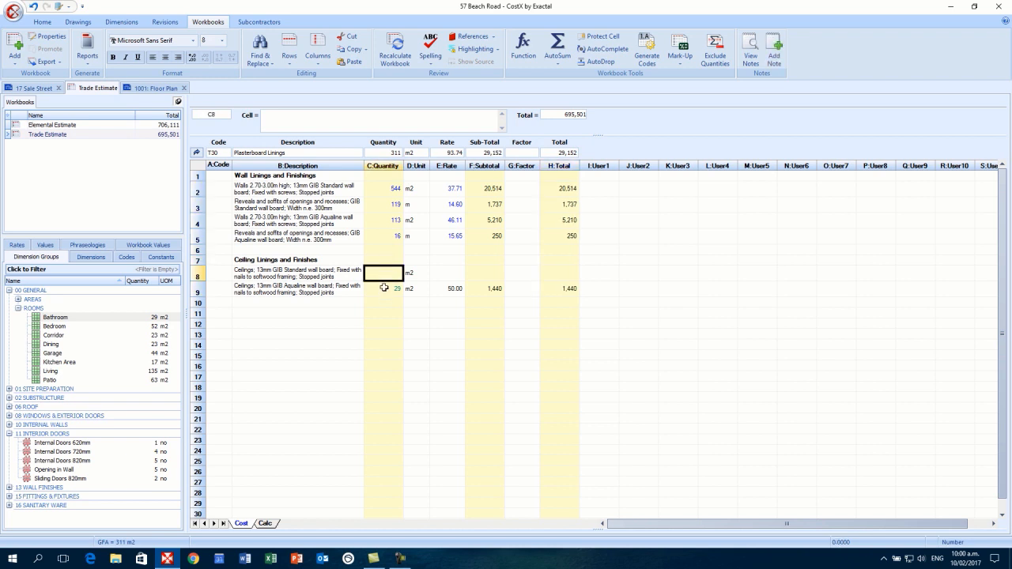
{"action": "left_click", "coordinate": [385, 291]}
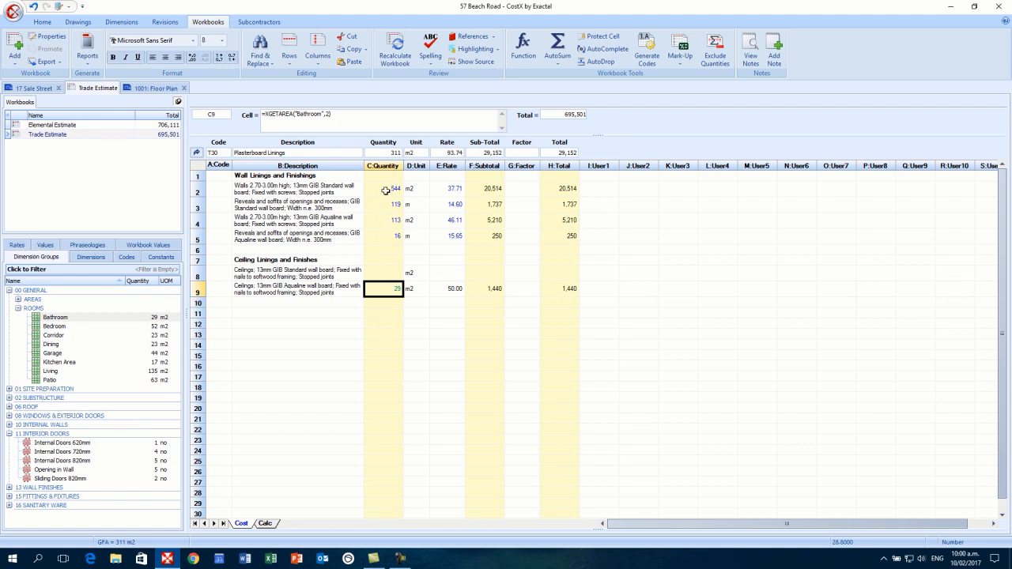
{"action": "left_click", "coordinate": [383, 273]}
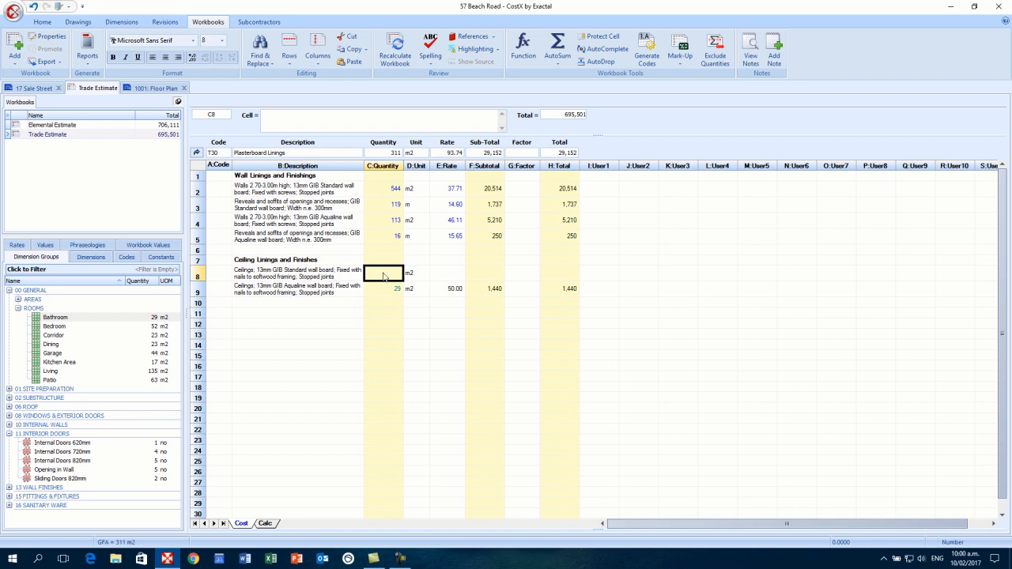
- On C8's quantity sheet, add the Bedroom, Corridor, Garage and Living areas as Area, totalling 254 m2
{"action": "double_click", "coordinate": [382, 273]}
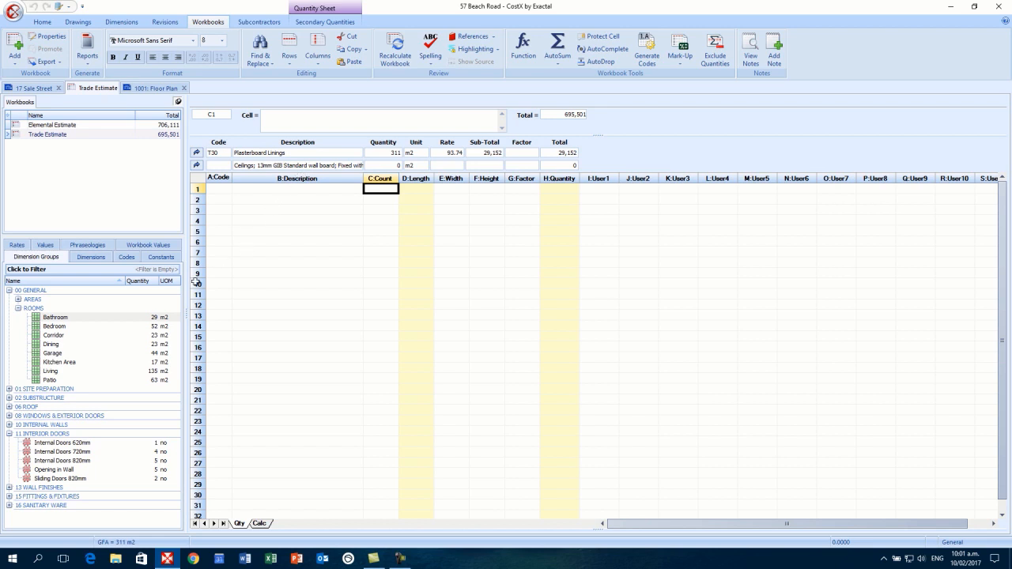
{"action": "left_click", "coordinate": [79, 327]}
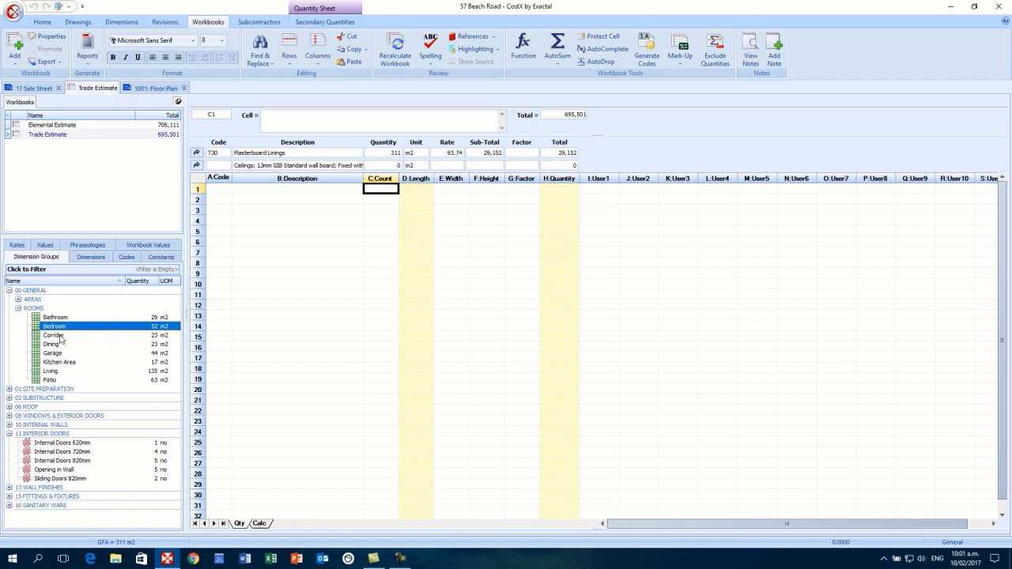
{"action": "left_click", "coordinate": [60, 336], "text": "ctrl"}
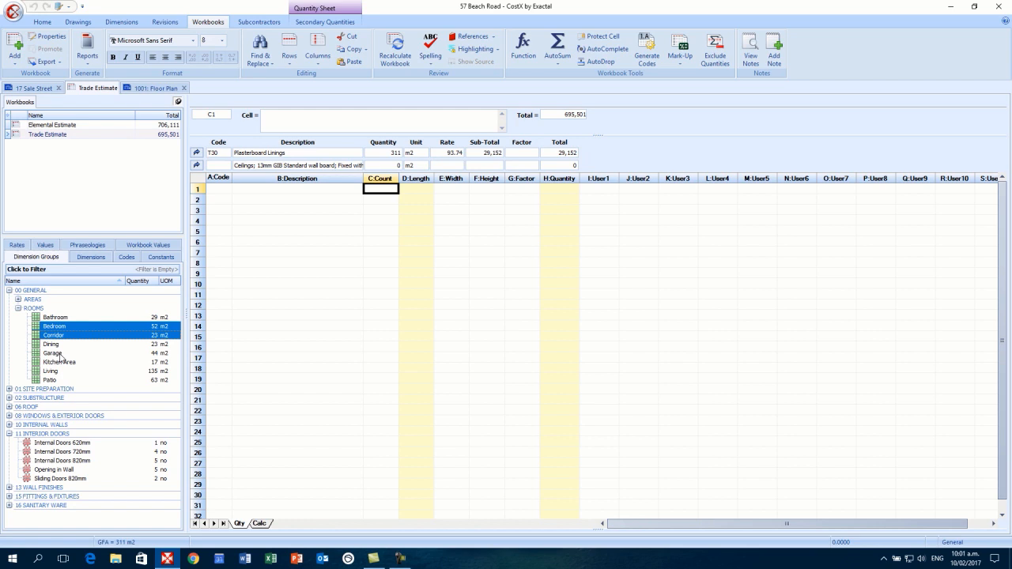
{"action": "left_click", "coordinate": [59, 355], "text": "ctrl"}
{"action": "left_click", "coordinate": [62, 372], "text": "ctrl"}
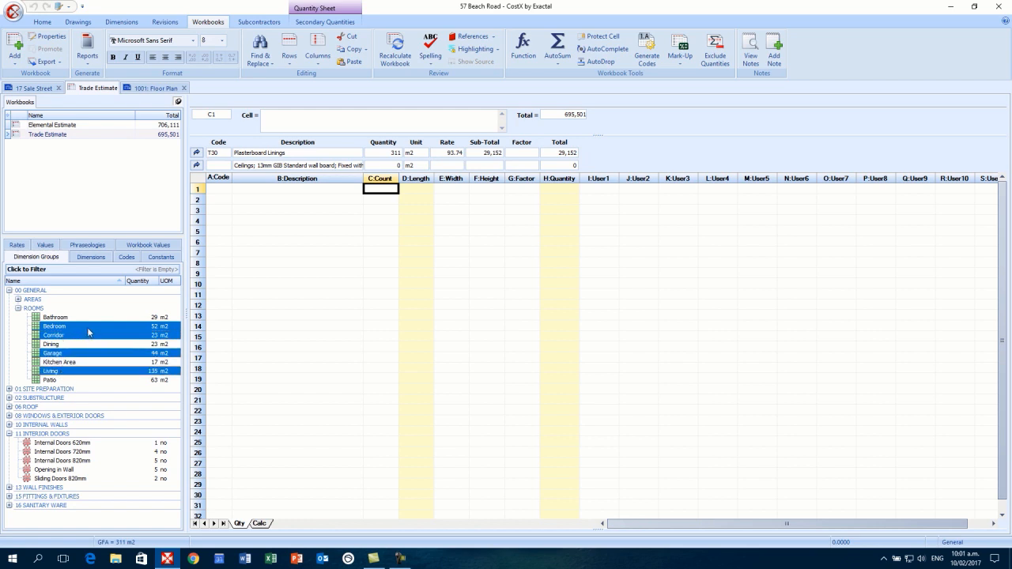
{"action": "mouse_move", "coordinate": [88, 331]}
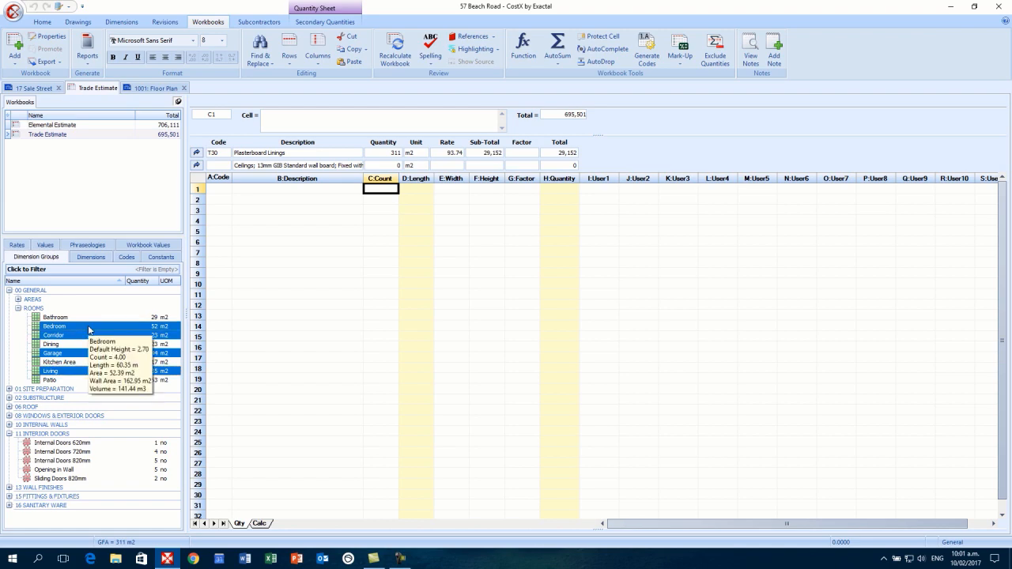
{"action": "left_click_drag", "start_coordinate": [88, 325], "coordinate": [439, 223]}
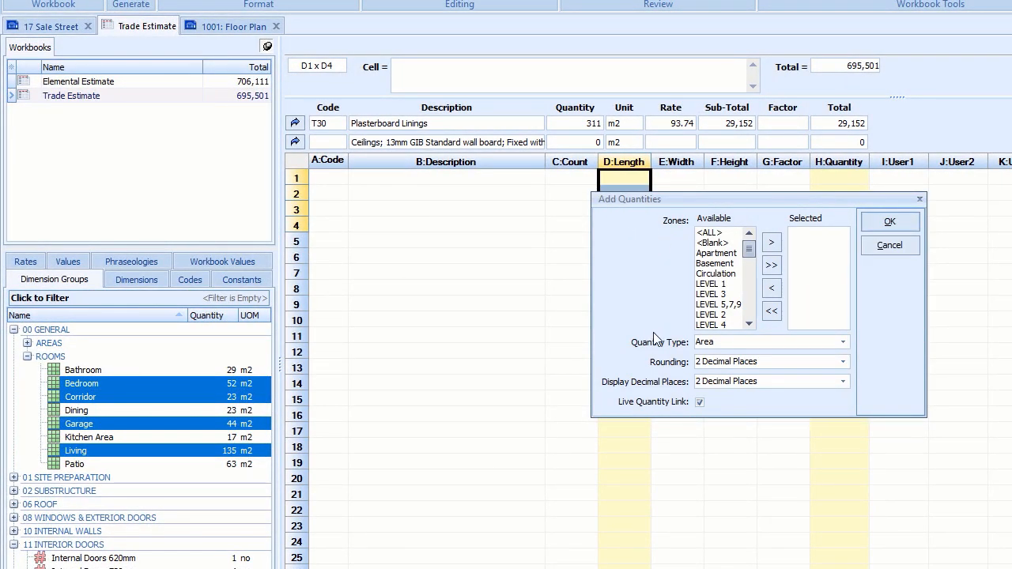
{"action": "left_click", "coordinate": [844, 343]}
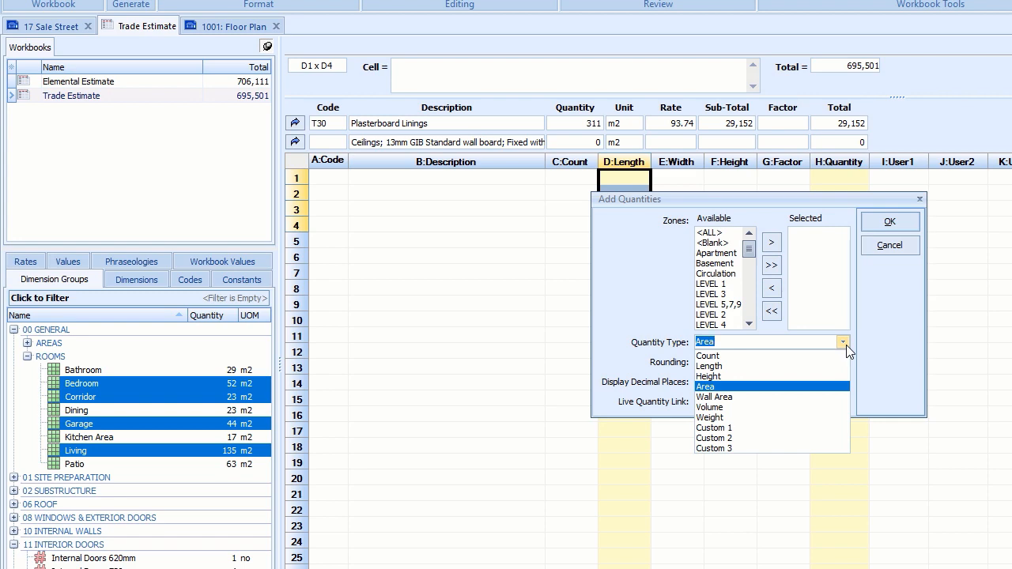
{"action": "left_click", "coordinate": [846, 344]}
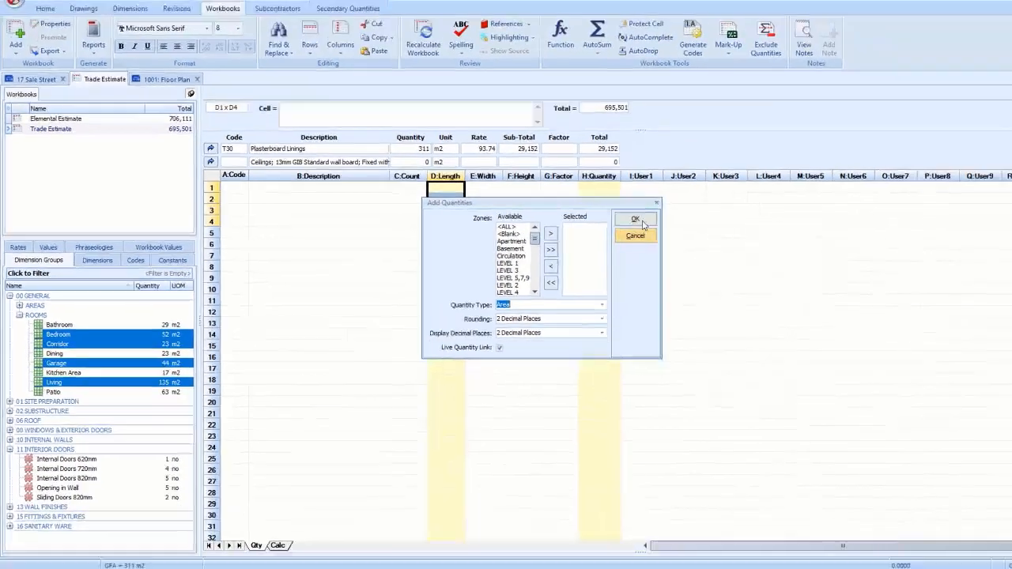
{"action": "left_click", "coordinate": [898, 224]}
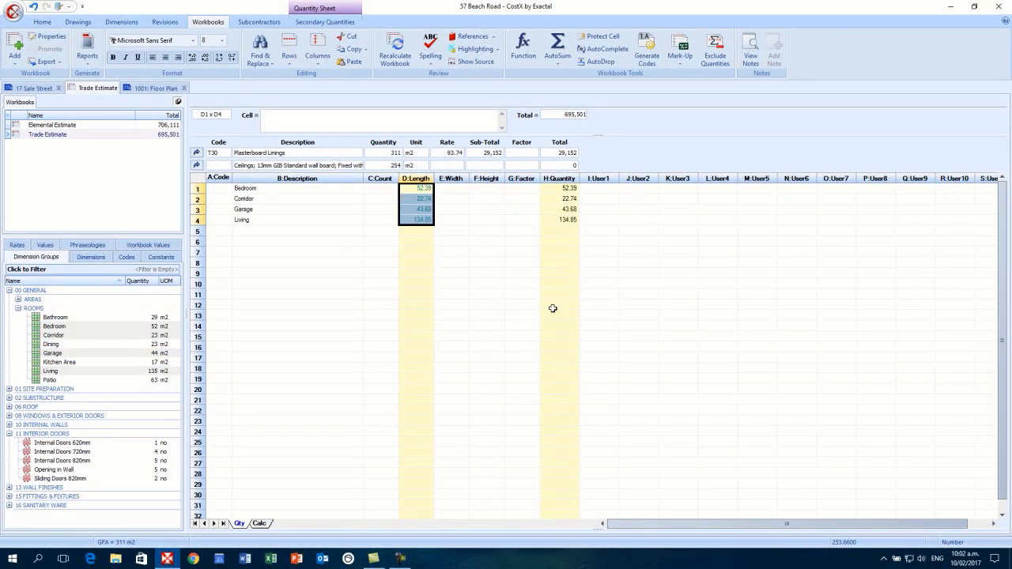
- Go back to the Cost sheet and open a rate build-up on E8 for the 254 m2 standard-board ceiling
{"action": "left_click", "coordinate": [404, 273]}
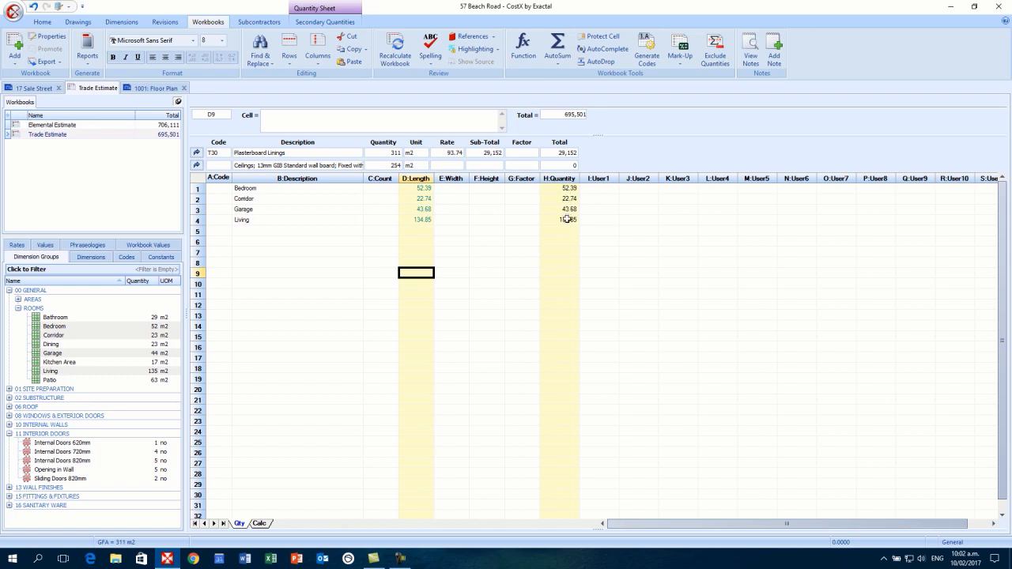
{"action": "left_click_drag", "start_coordinate": [565, 219], "coordinate": [549, 187]}
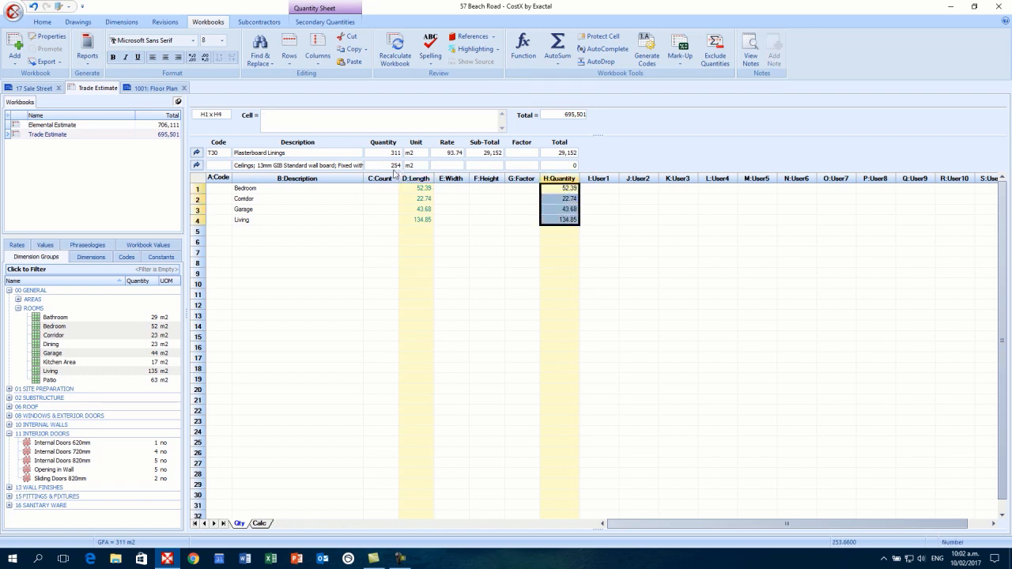
{"action": "left_click", "coordinate": [196, 166]}
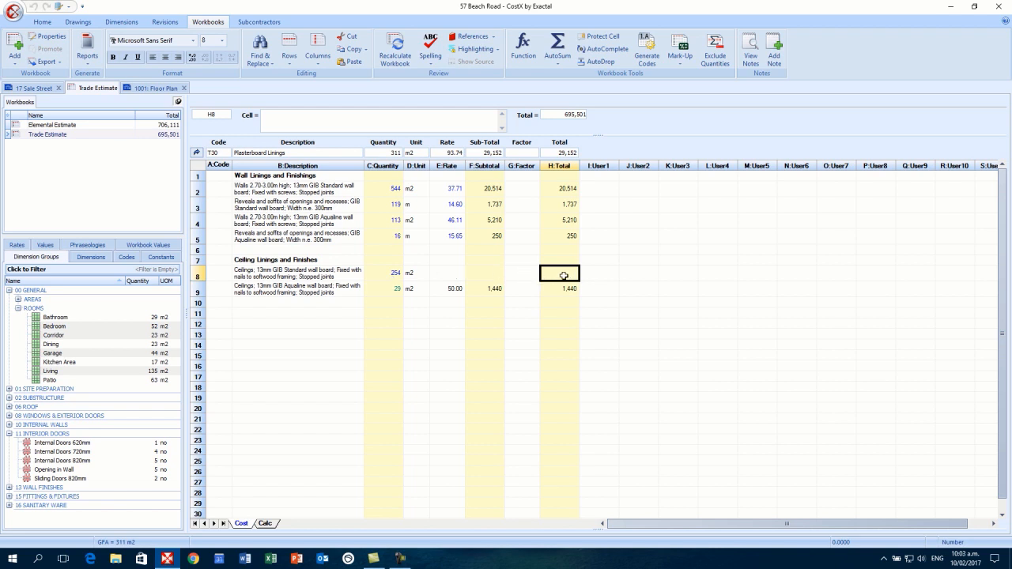
{"action": "left_click", "coordinate": [443, 290]}
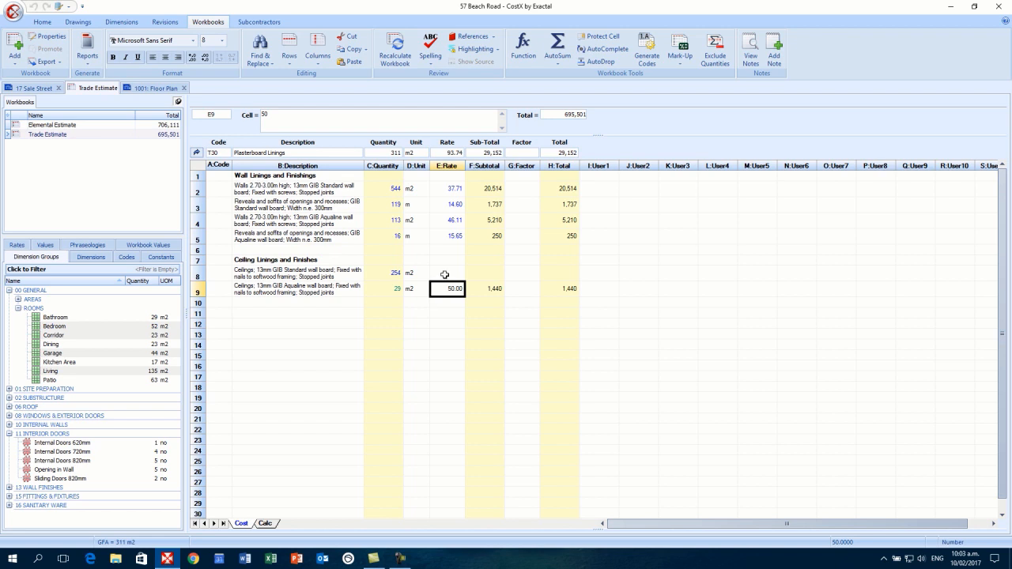
{"action": "left_click", "coordinate": [445, 274]}
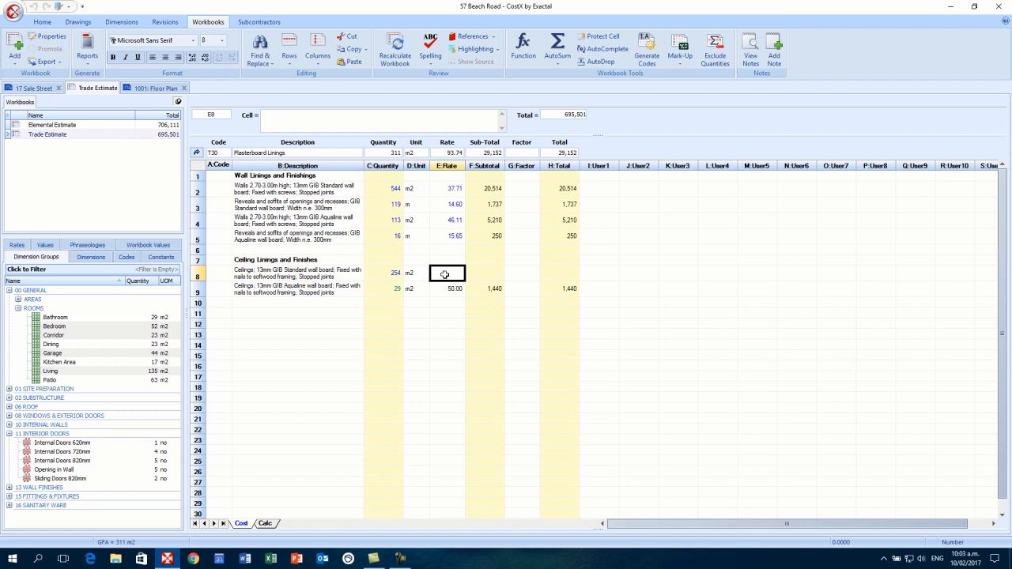
{"action": "double_click", "coordinate": [444, 275]}
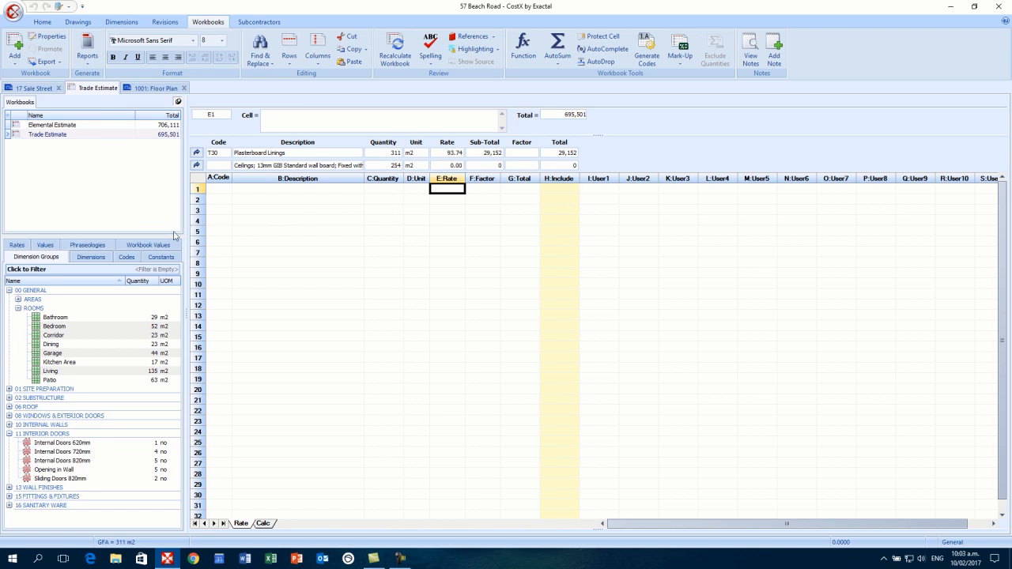
- Add the NZ Demo Rates L-Carpenter labour rate (64.75/hr) as row 1 of the ceiling build-up
{"action": "left_click", "coordinate": [17, 246]}
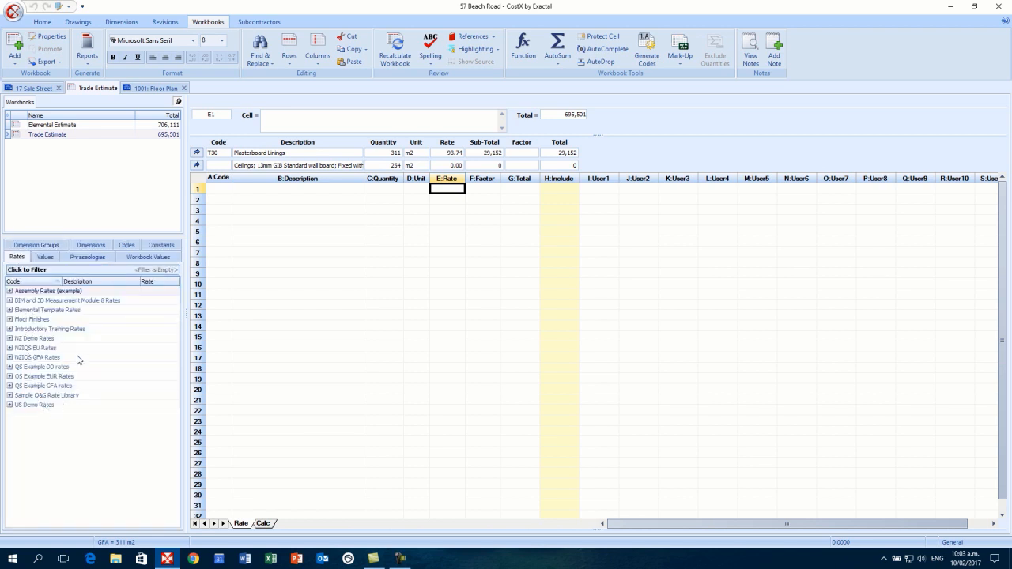
{"action": "left_click", "coordinate": [10, 339]}
{"action": "left_click_drag", "start_coordinate": [177, 338], "coordinate": [167, 381]}
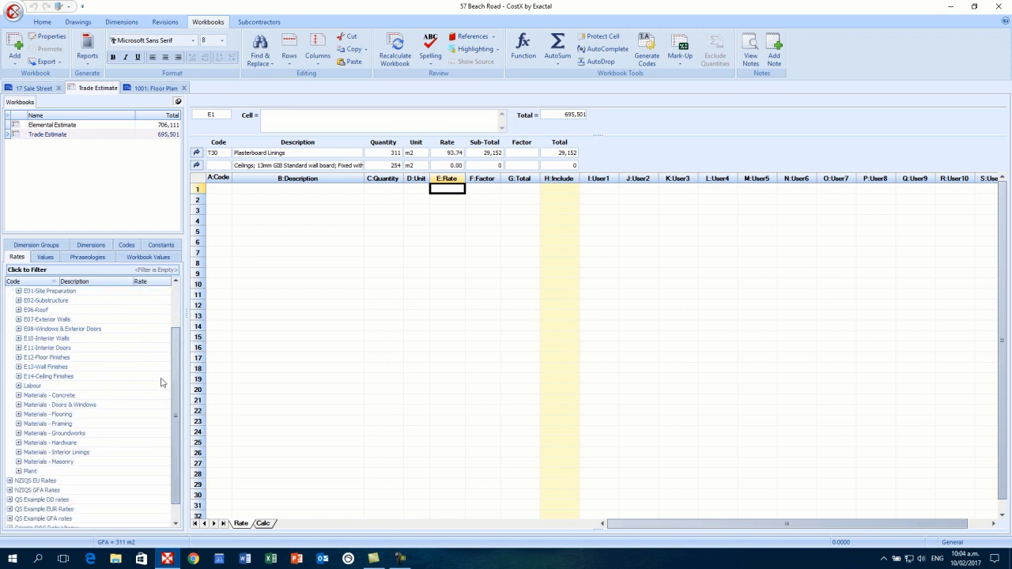
{"action": "left_click", "coordinate": [18, 387]}
{"action": "left_click", "coordinate": [19, 387]}
{"action": "left_click", "coordinate": [19, 385]}
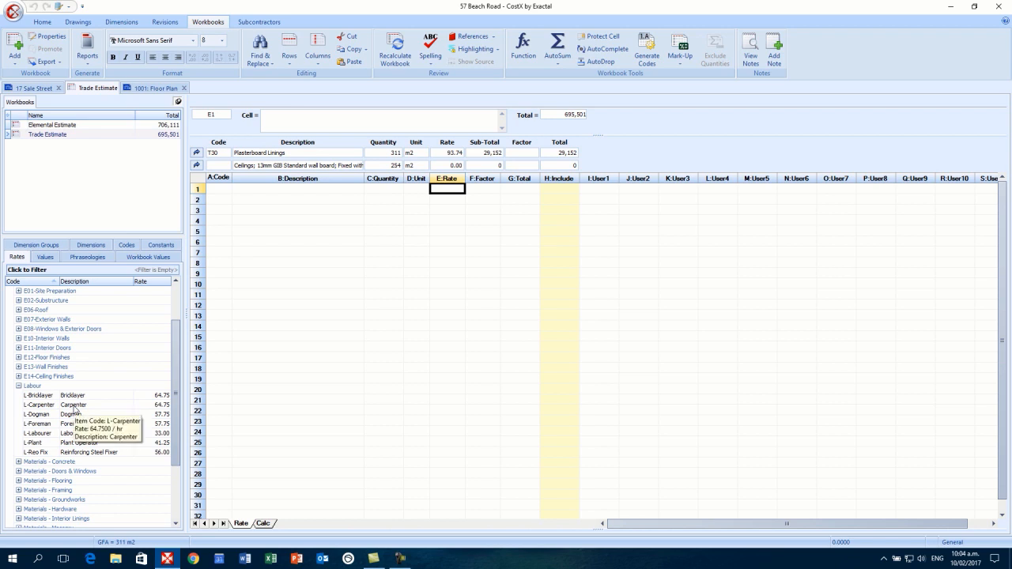
{"action": "left_click", "coordinate": [74, 406]}
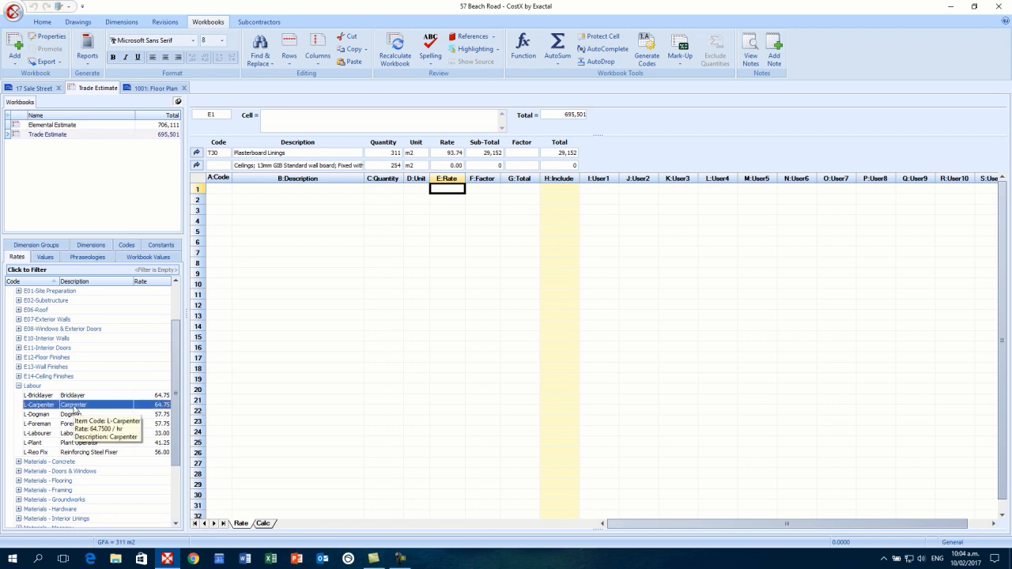
{"action": "left_click_drag", "start_coordinate": [75, 408], "coordinate": [281, 194]}
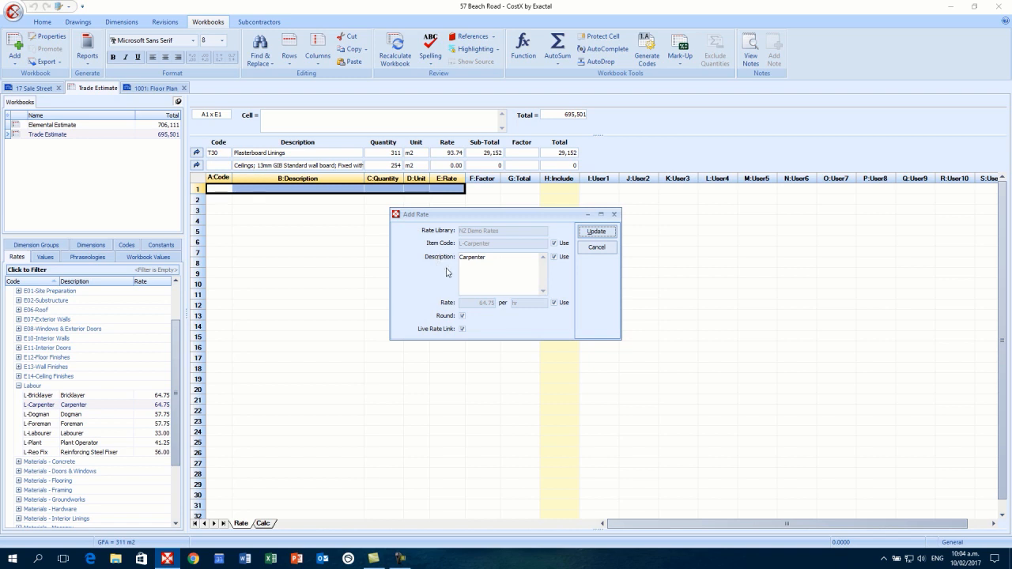
{"action": "left_click", "coordinate": [613, 234]}
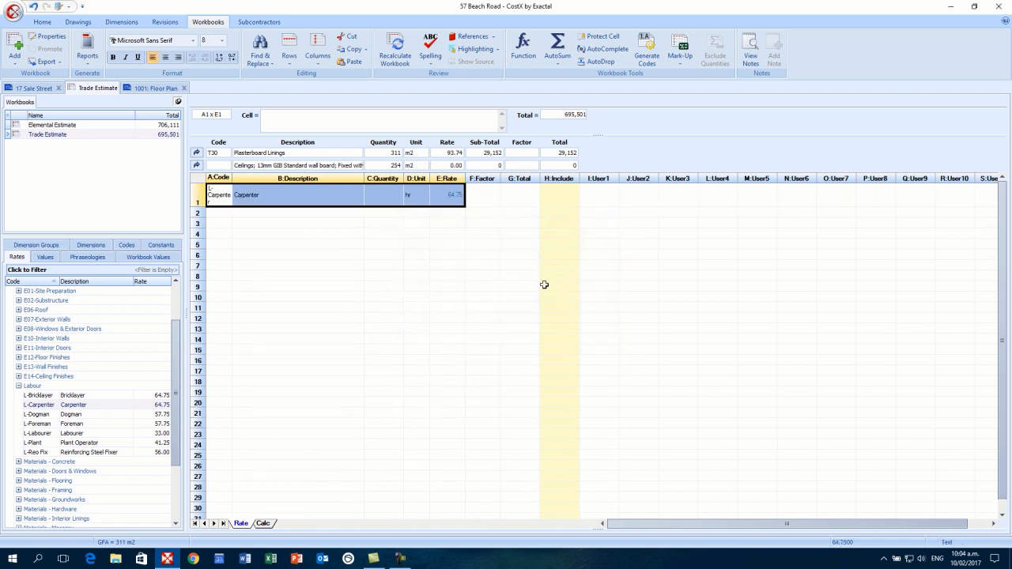
- Allow 0.50 hours of carpenter on the first build-up line
{"action": "left_click", "coordinate": [472, 266]}
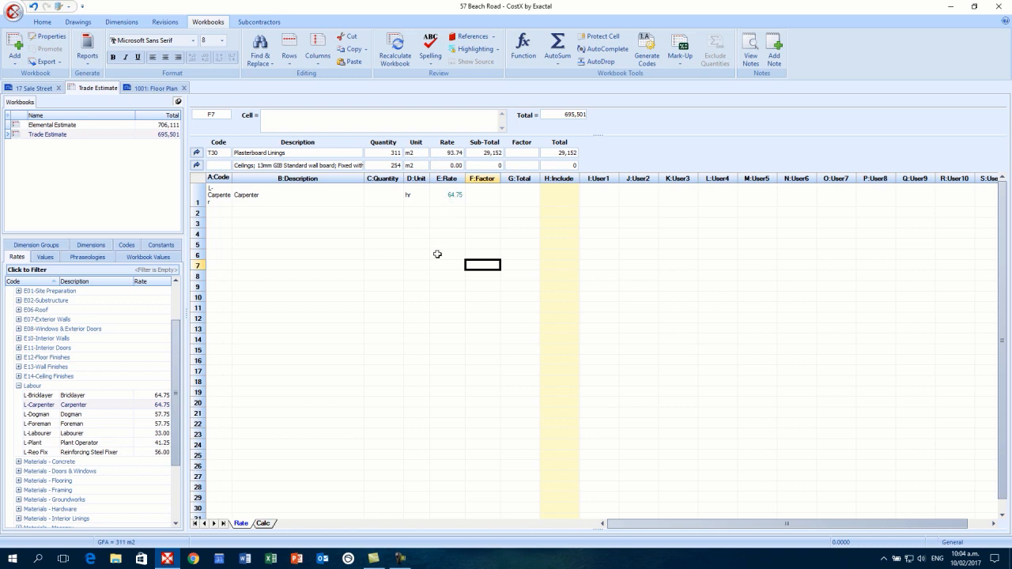
{"action": "left_click", "coordinate": [387, 197]}
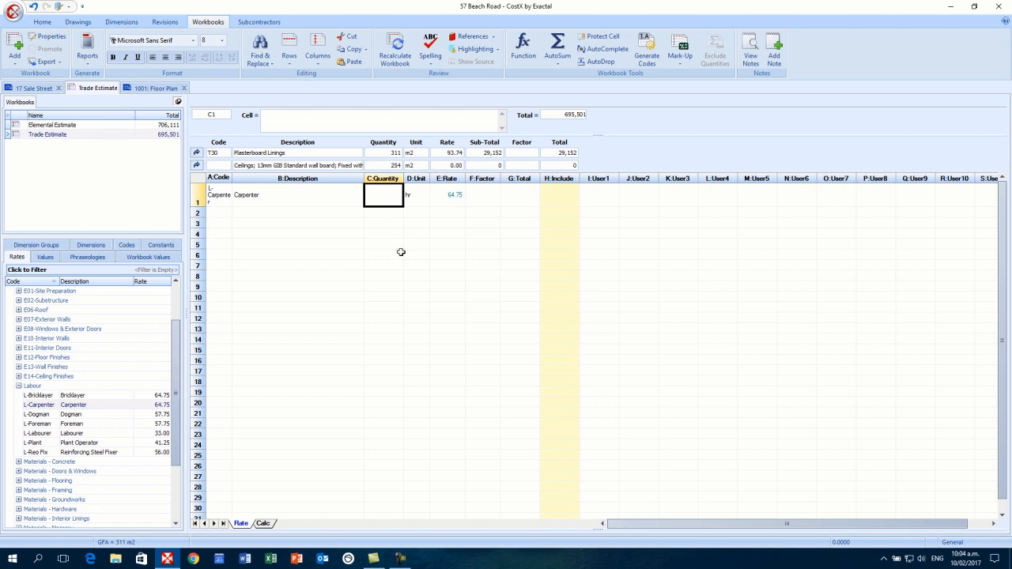
{"action": "type", "text": "0.5"}
{"action": "key", "text": "Return"}
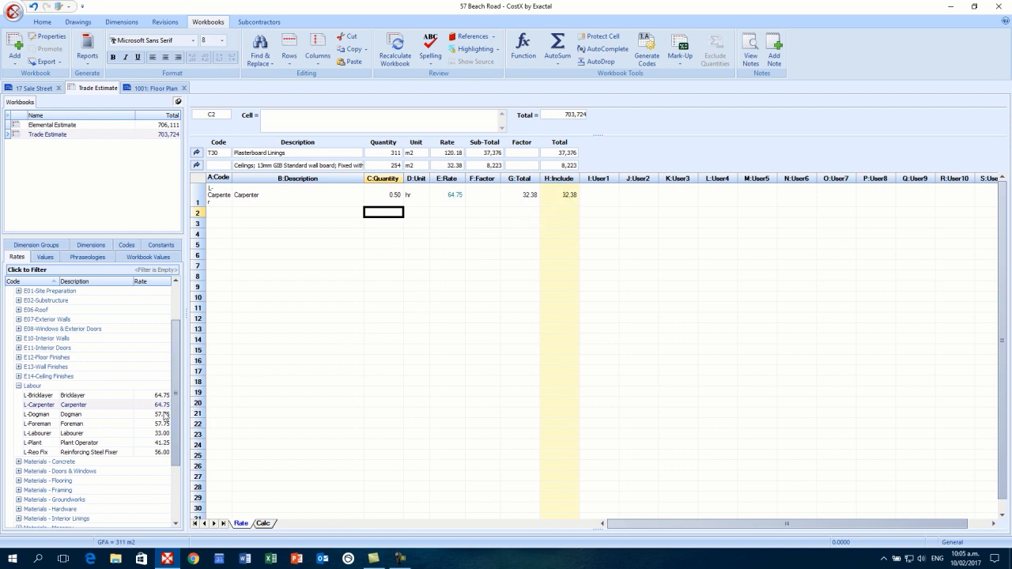
- Add L-Labourer as row 2 at 0.05 hours, bringing the ceiling rate to 34.03
{"action": "left_click", "coordinate": [90, 437]}
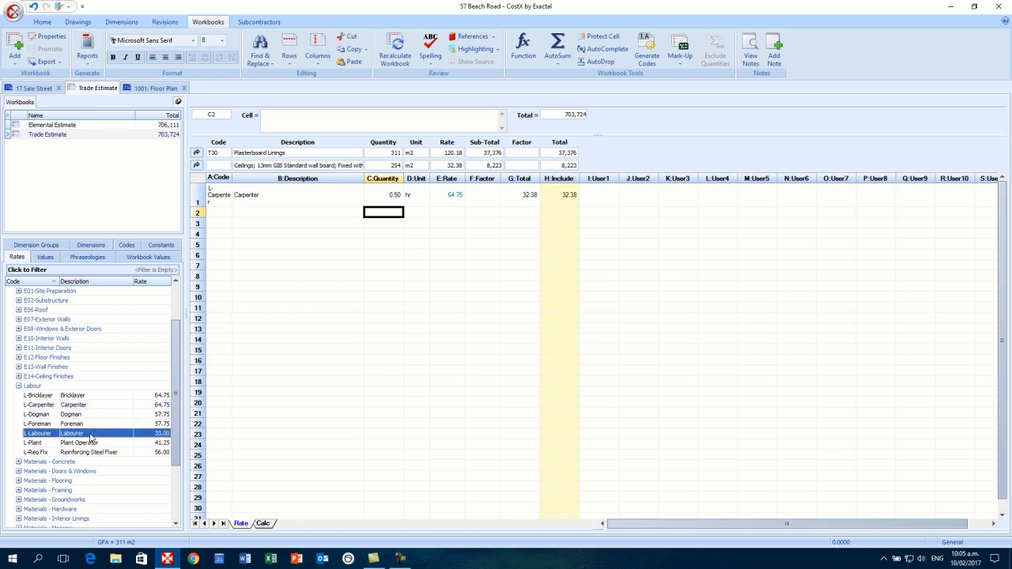
{"action": "left_click_drag", "start_coordinate": [90, 437], "coordinate": [305, 214]}
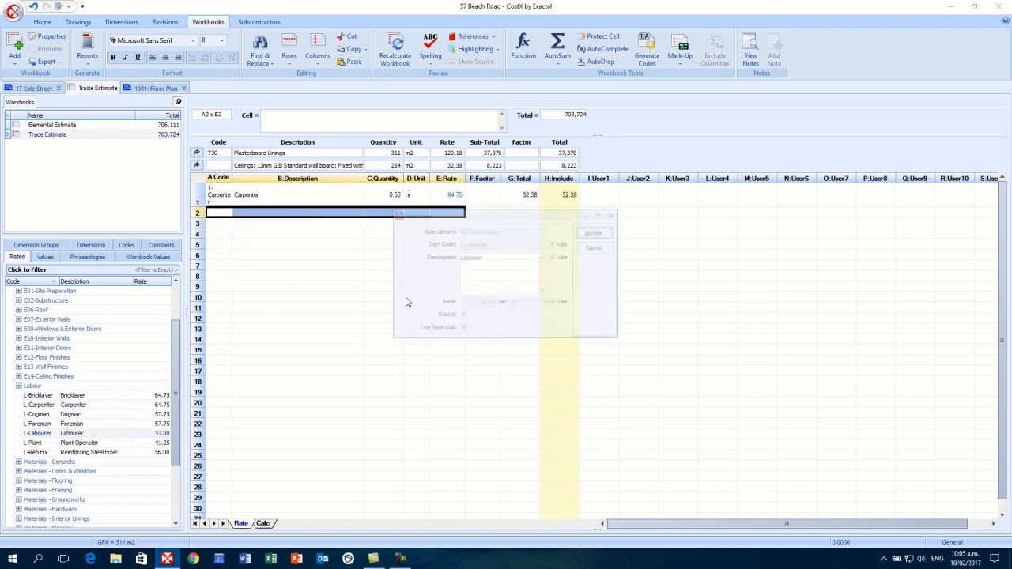
{"action": "left_click", "coordinate": [601, 235]}
{"action": "left_click", "coordinate": [383, 216]}
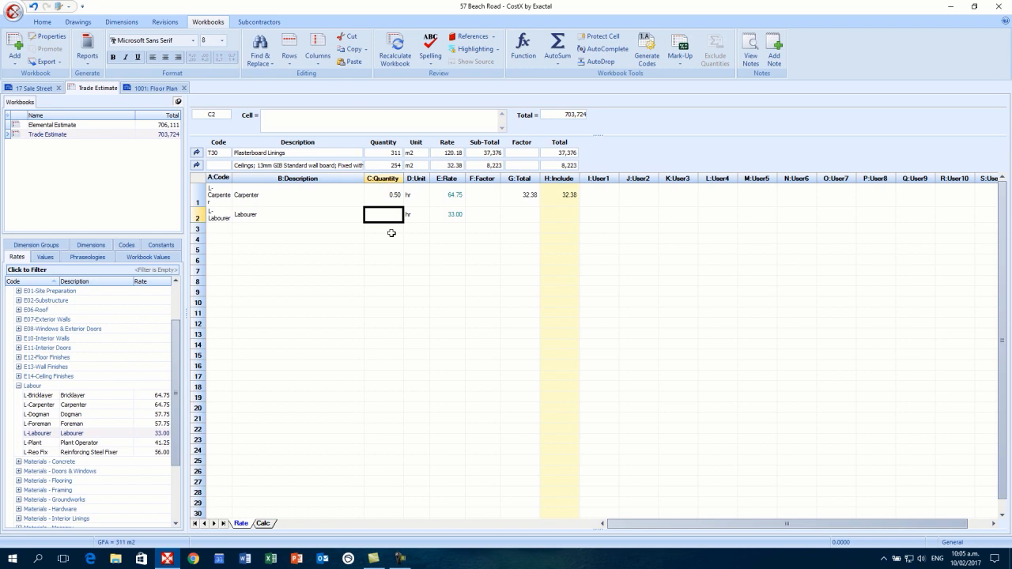
{"action": "type", "text": "0.05"}
{"action": "key", "text": "Return"}
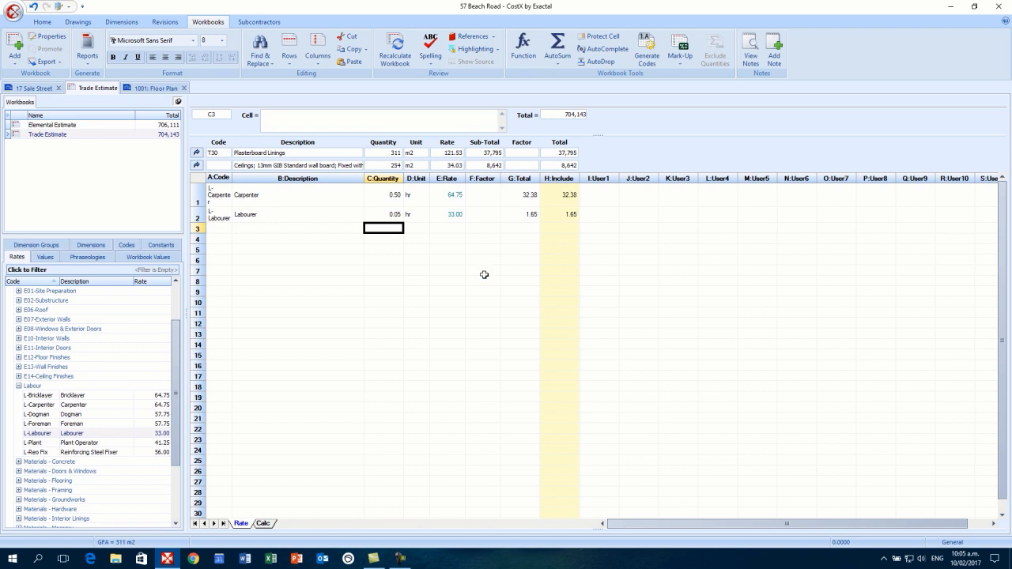
{"action": "left_click", "coordinate": [19, 386]}
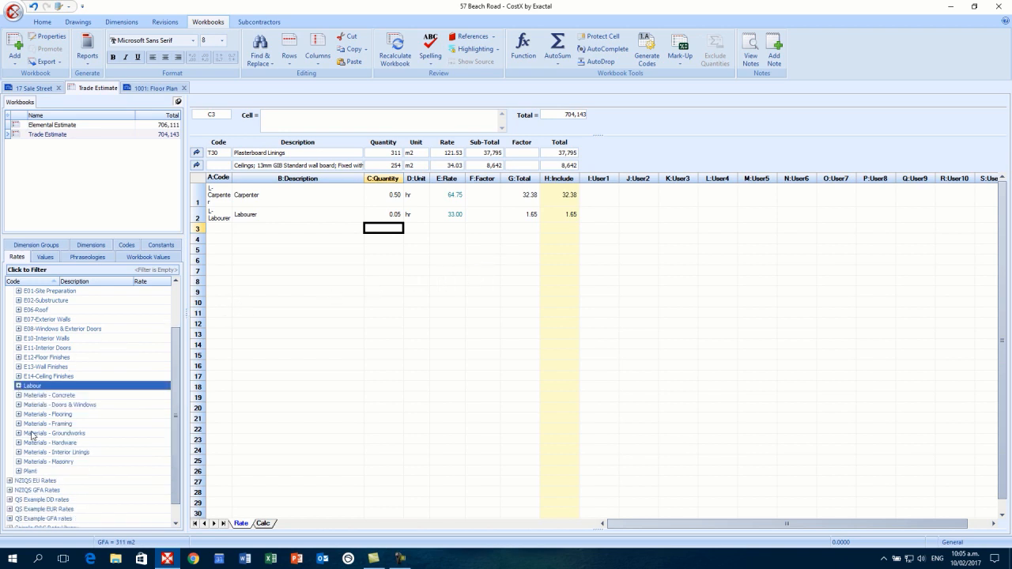
- Add M-13 GIB Standard wallboard from Interior Linings as row 3 with quantity 1
{"action": "left_click", "coordinate": [19, 453]}
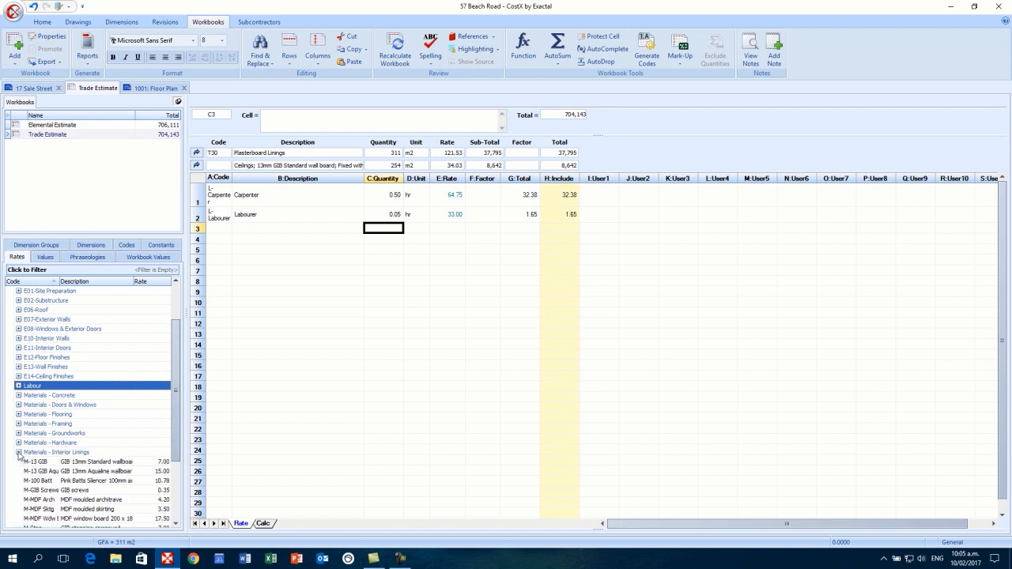
{"action": "scroll", "coordinate": [179, 420], "scroll_direction": "down", "scroll_amount": 1}
{"action": "scroll", "coordinate": [180, 420], "scroll_direction": "down", "scroll_amount": 1}
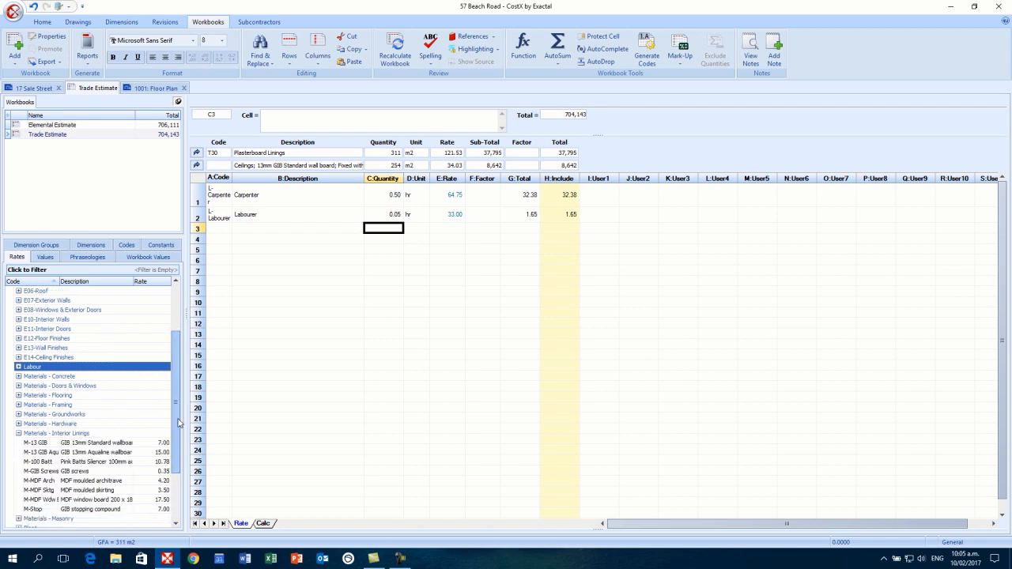
{"action": "left_click", "coordinate": [97, 448]}
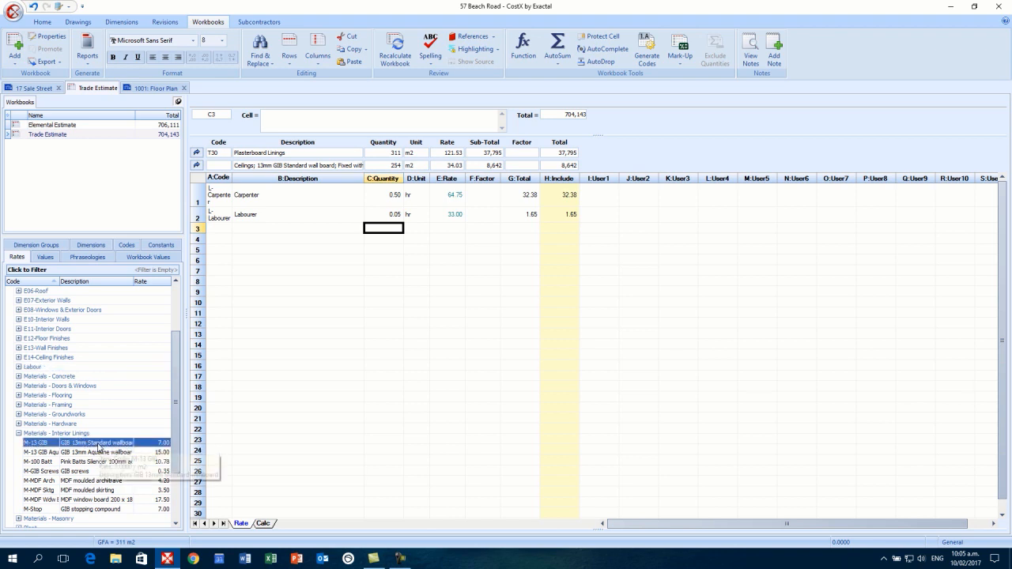
{"action": "left_click_drag", "start_coordinate": [97, 447], "coordinate": [260, 229]}
{"action": "left_click", "coordinate": [596, 231]}
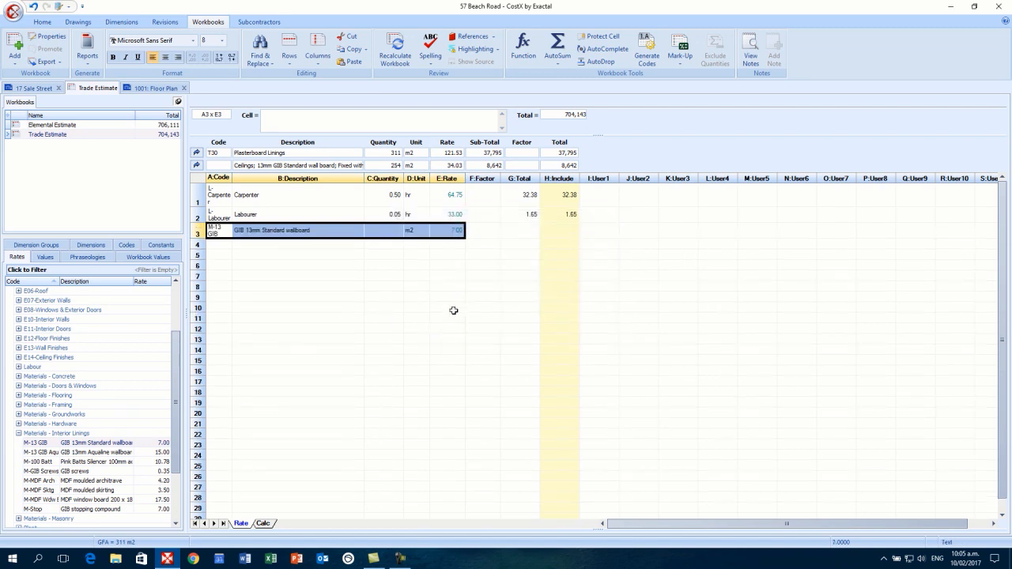
{"action": "left_click", "coordinate": [445, 311]}
{"action": "left_click", "coordinate": [387, 230]}
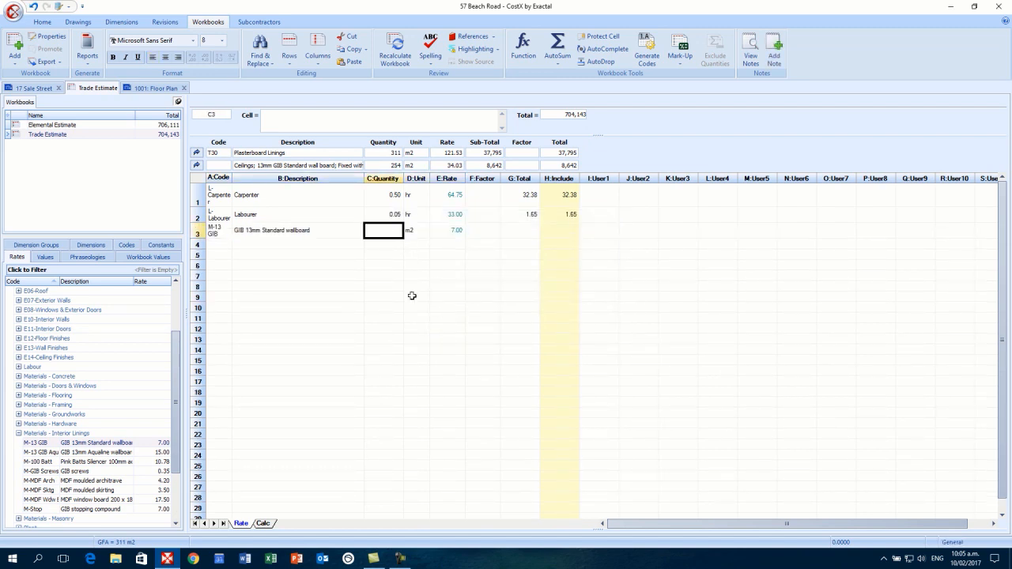
{"action": "type", "text": "1"}
{"action": "key", "text": "Return"}
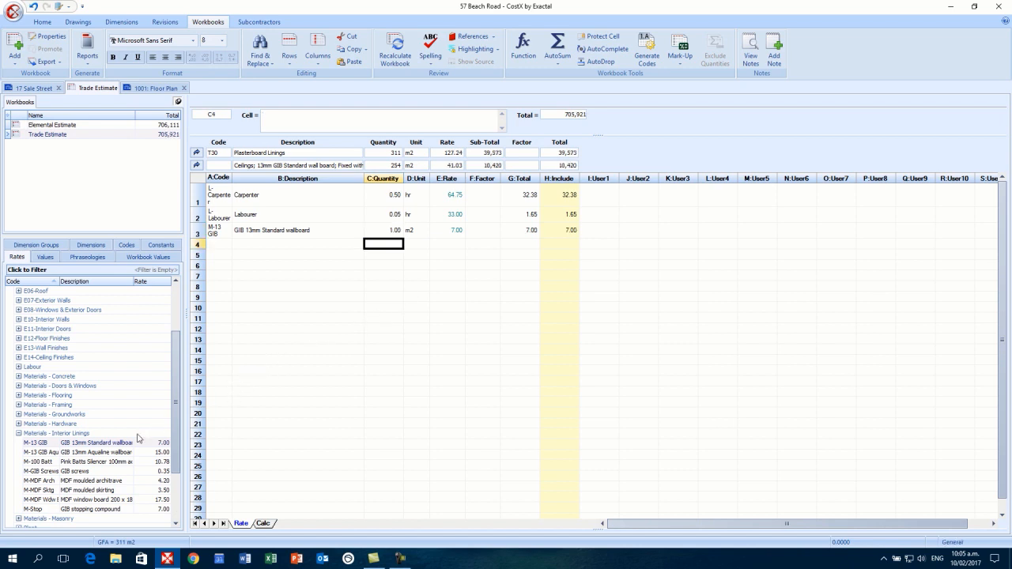
- Add GIB screws as row 4 with quantity 2, making the ceiling rate 41.73
{"action": "left_click_drag", "start_coordinate": [82, 473], "coordinate": [268, 253]}
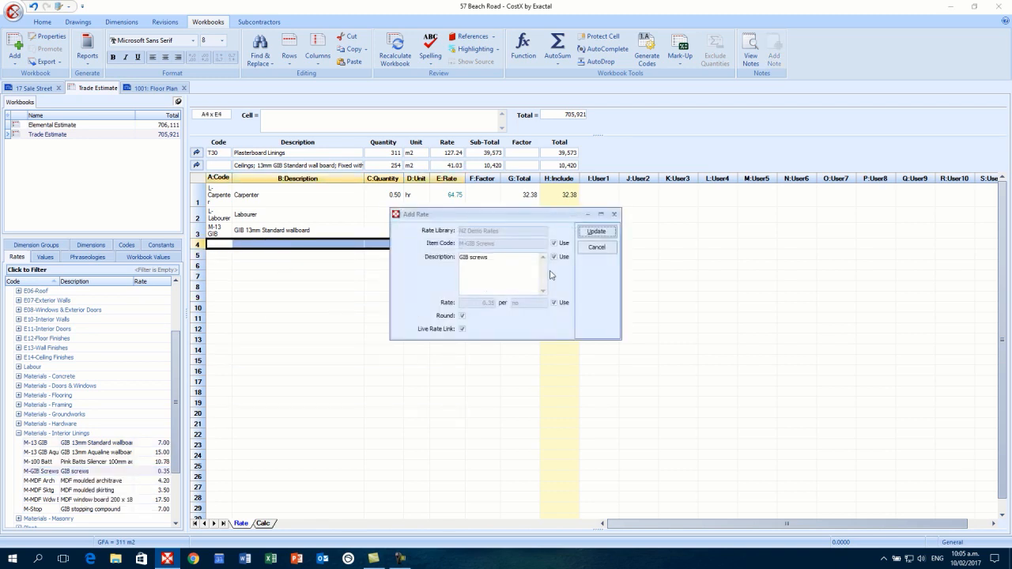
{"action": "left_click", "coordinate": [597, 229]}
{"action": "left_click", "coordinate": [391, 248]}
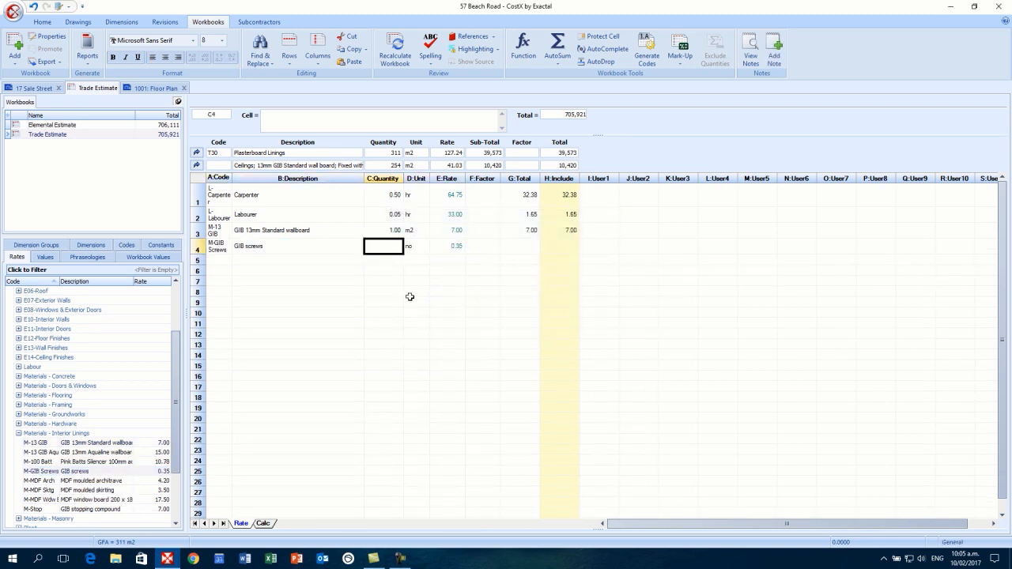
{"action": "type", "text": "2"}
{"action": "key", "text": "Return"}
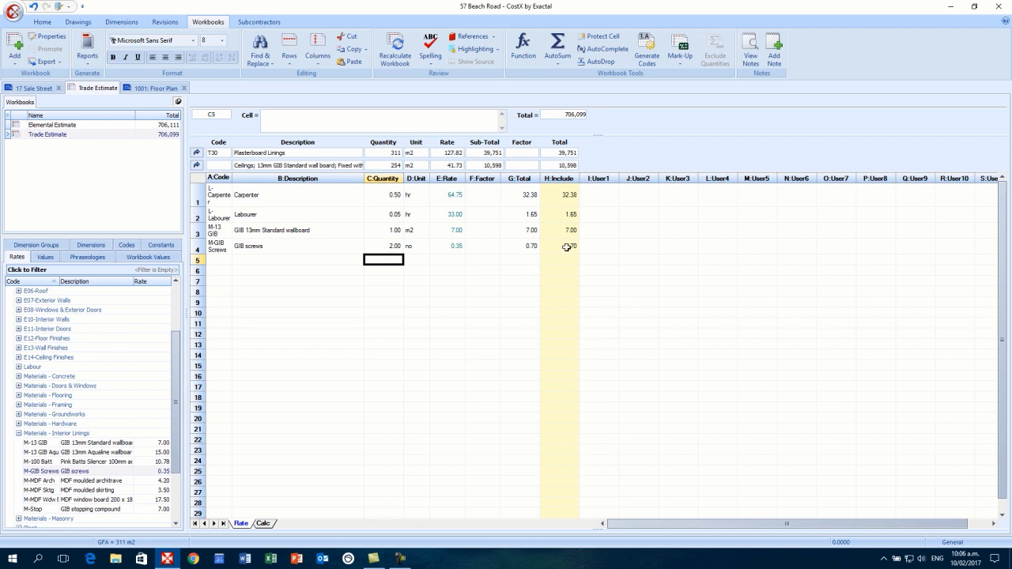
{"action": "left_click_drag", "start_coordinate": [567, 247], "coordinate": [566, 196]}
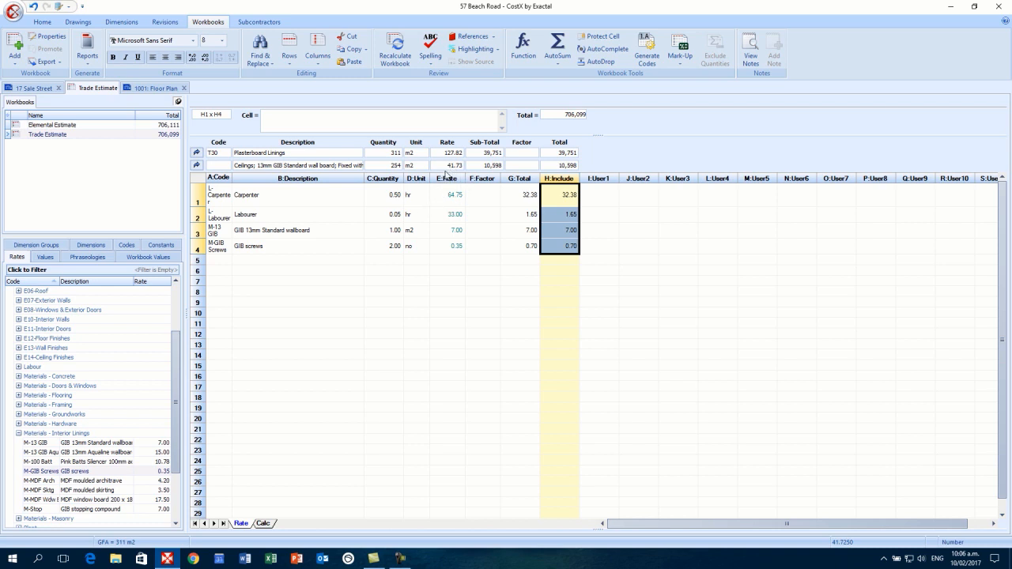
- Return to the Plasterboard Linings sheet and check the 41.73 ceiling rate and its H totals
{"action": "left_click", "coordinate": [197, 166]}
{"action": "left_click", "coordinate": [445, 275]}
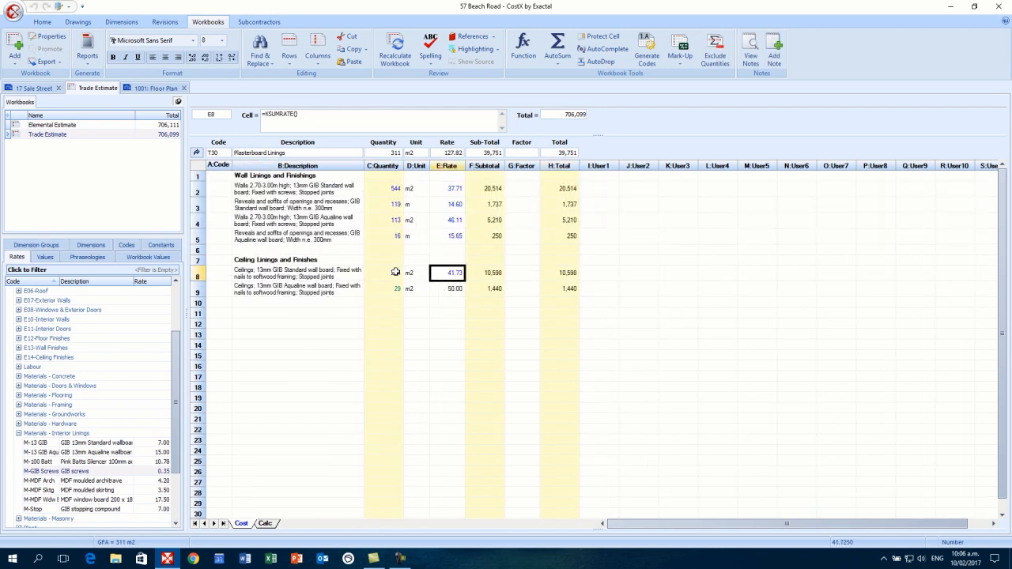
{"action": "left_click", "coordinate": [571, 273]}
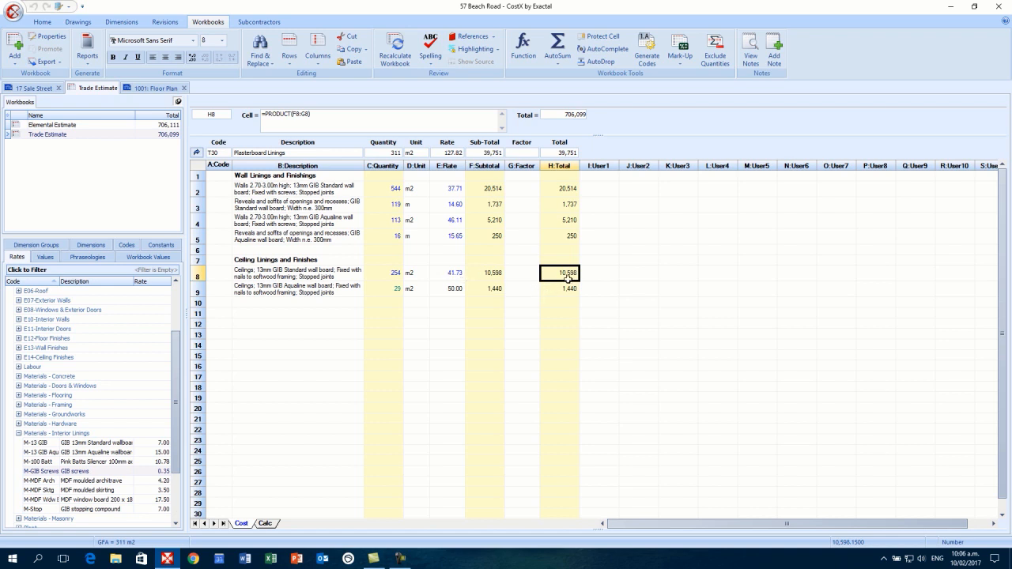
{"action": "left_click_drag", "start_coordinate": [568, 290], "coordinate": [570, 180]}
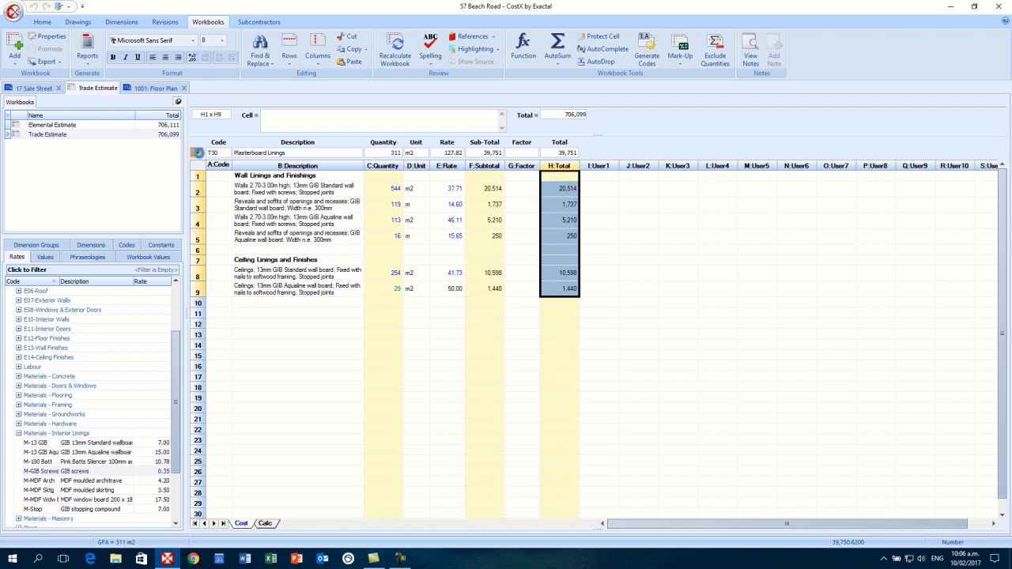
- Confirm Plasterboard Linings totals 39,751 on the top-level trade list and bring up Reports
{"action": "left_click", "coordinate": [196, 153]}
{"action": "left_click", "coordinate": [483, 332]}
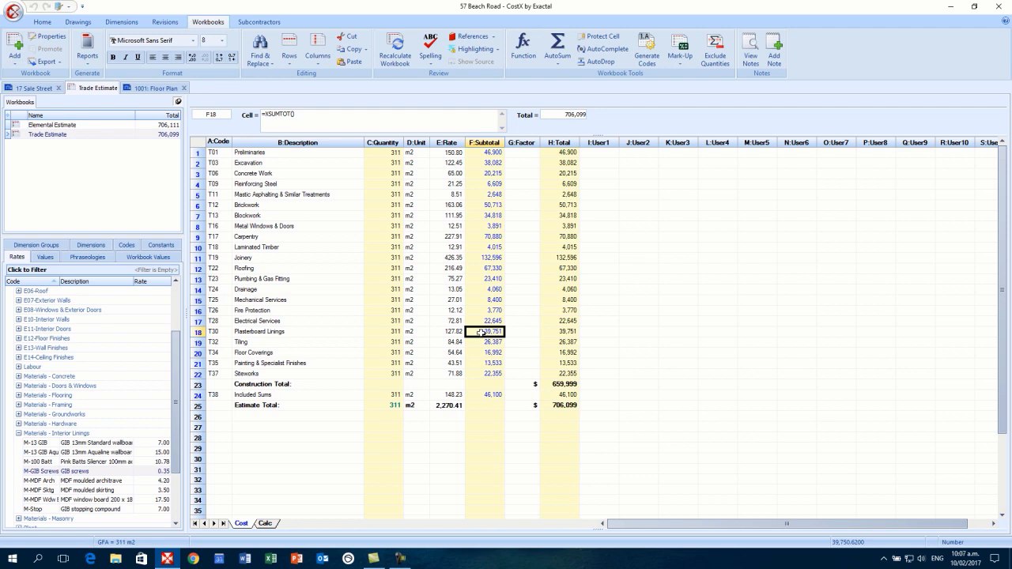
{"action": "double_click", "coordinate": [482, 333]}
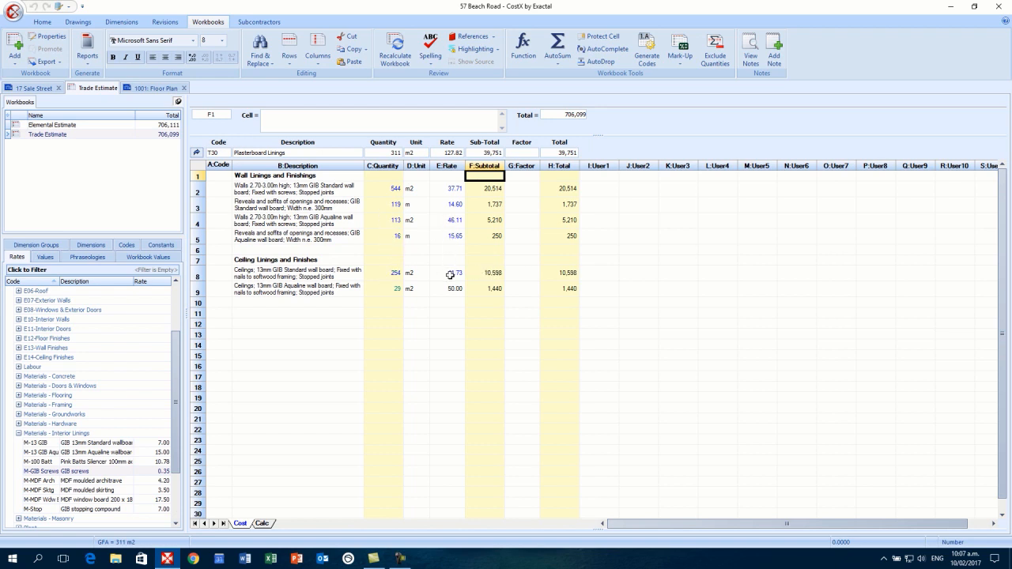
{"action": "left_click", "coordinate": [197, 153]}
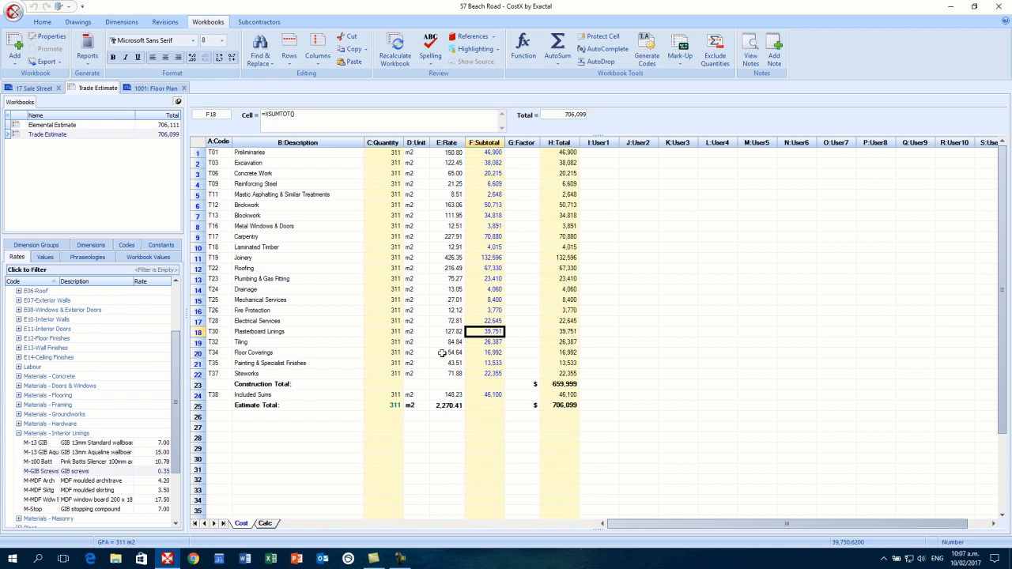
{"action": "left_click", "coordinate": [88, 59]}
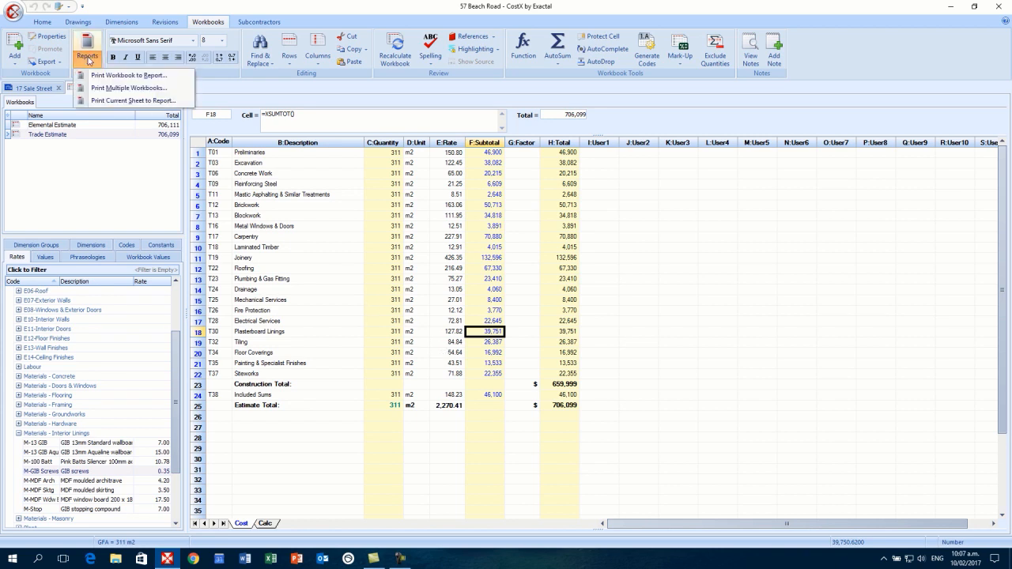
- Print the workbook to a report and select the Trade Detail (EN) template
{"action": "left_click", "coordinate": [155, 77]}
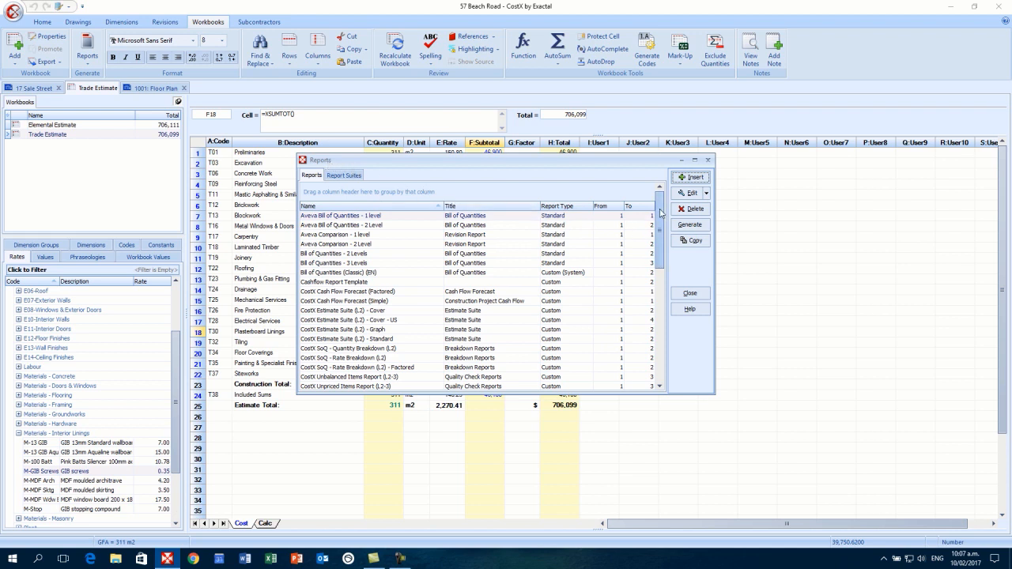
{"action": "left_click_drag", "start_coordinate": [660, 214], "coordinate": [633, 321]}
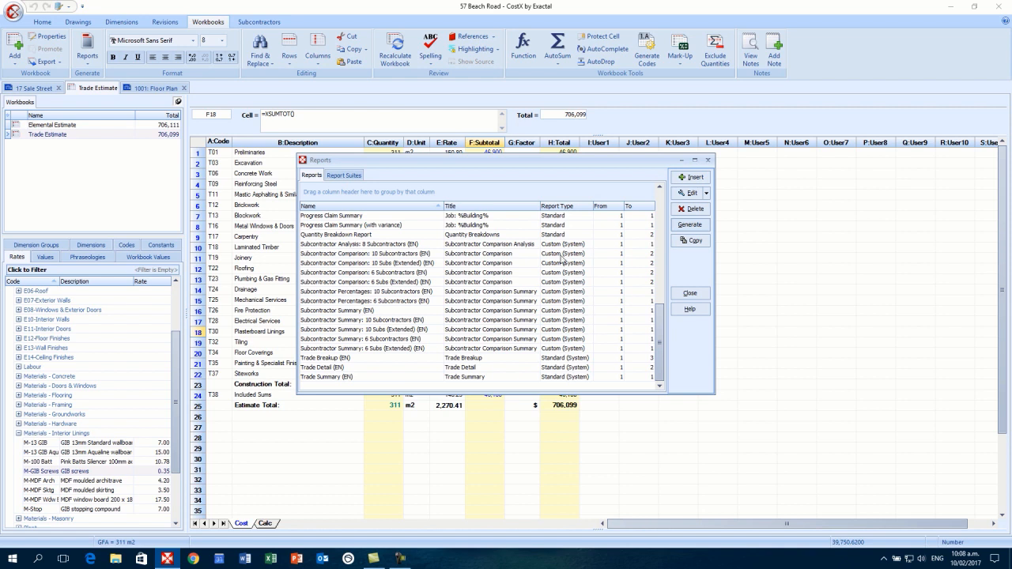
{"action": "left_click", "coordinate": [354, 369]}
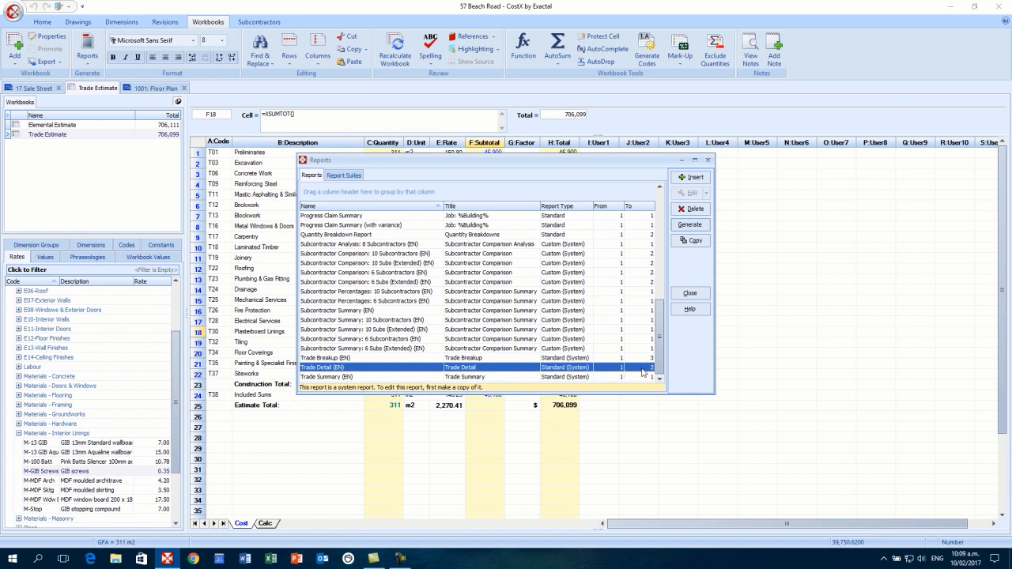
- Copy Trade Detail (EN) as 'Trade Detail (EN) - Copy' and open the copy's Report Properties
{"action": "left_click", "coordinate": [690, 241]}
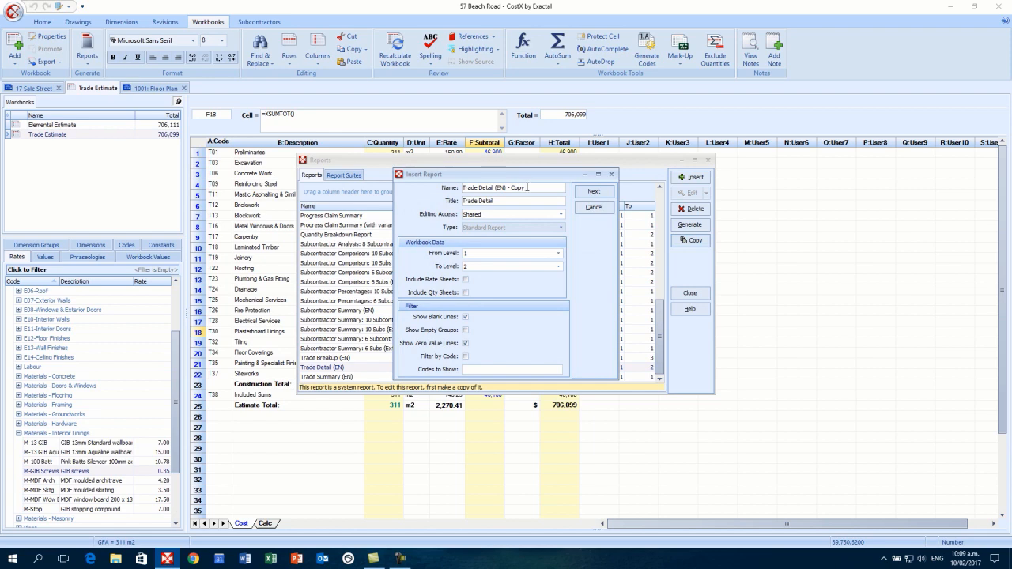
{"action": "left_click", "coordinate": [591, 193]}
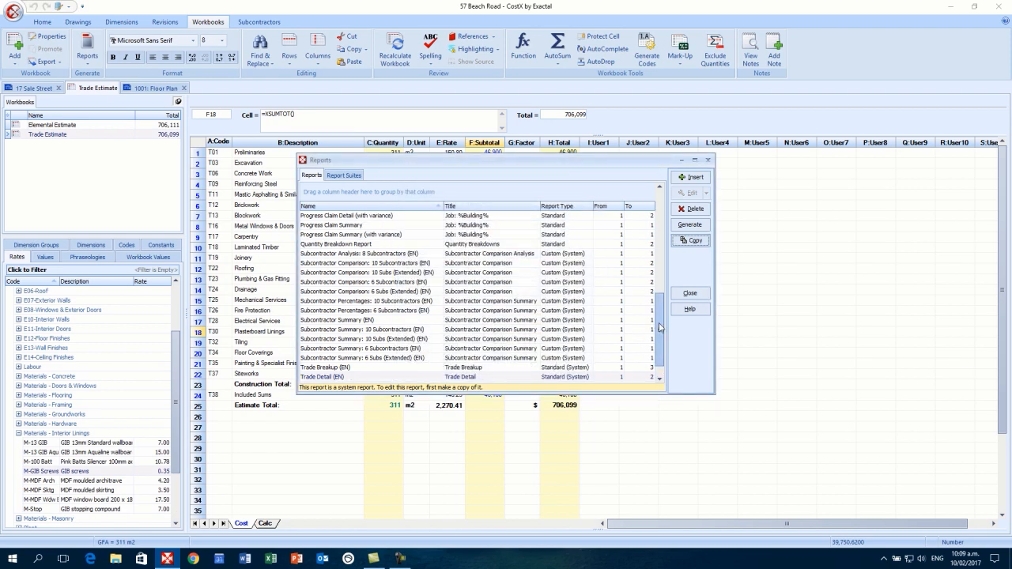
{"action": "left_click", "coordinate": [418, 369]}
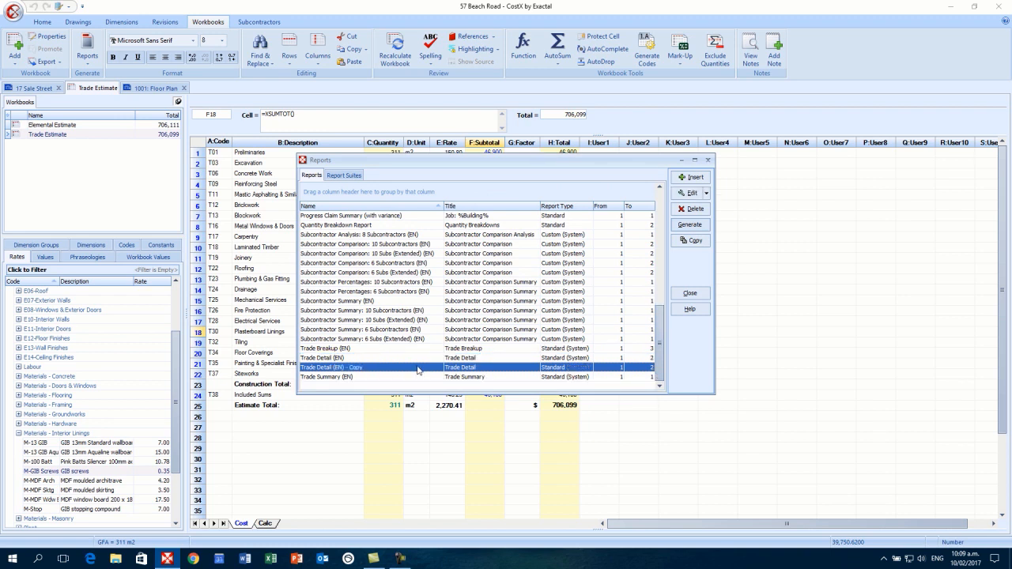
{"action": "left_click", "coordinate": [410, 359]}
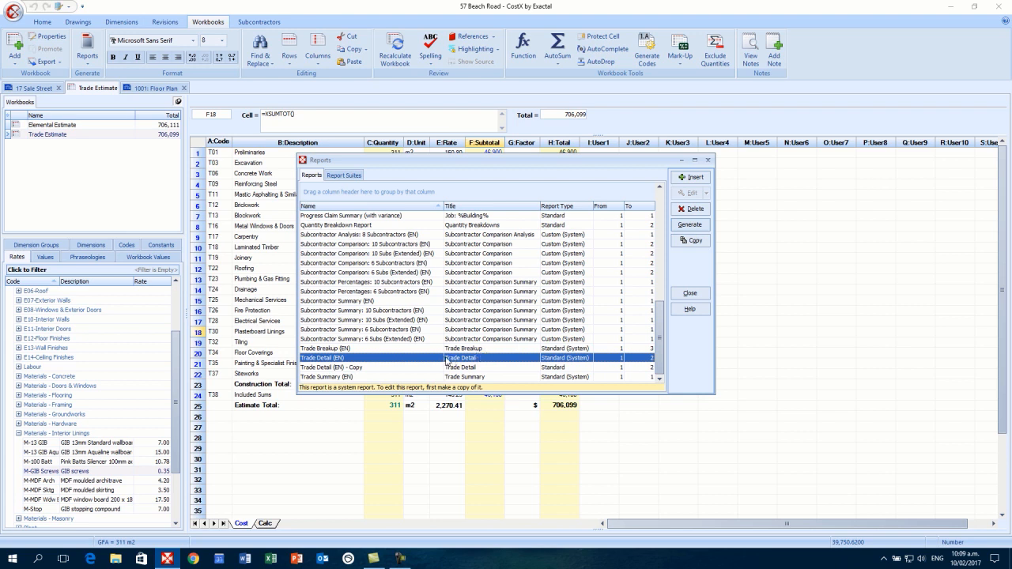
{"action": "left_click", "coordinate": [421, 368]}
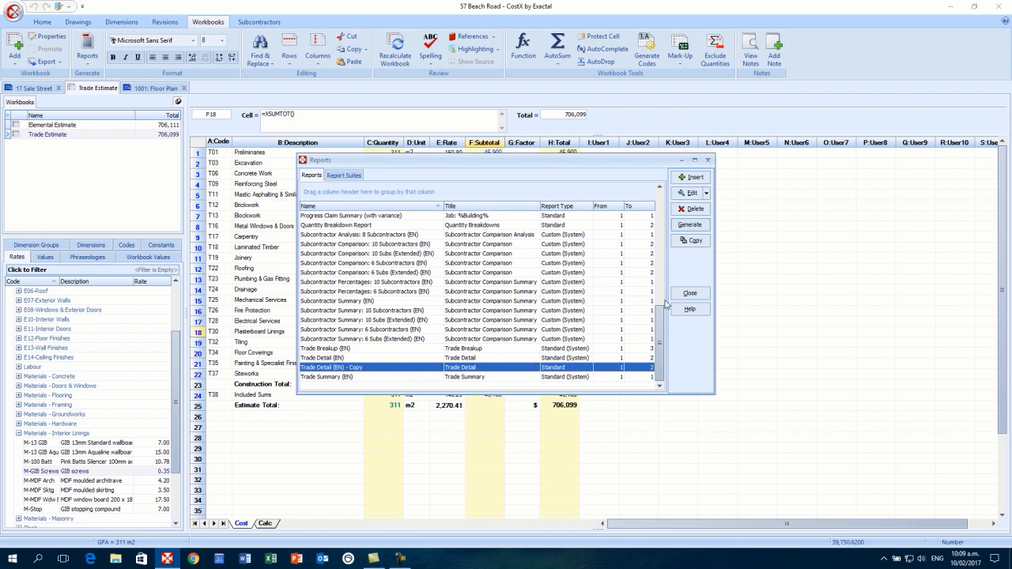
{"action": "left_click", "coordinate": [691, 195]}
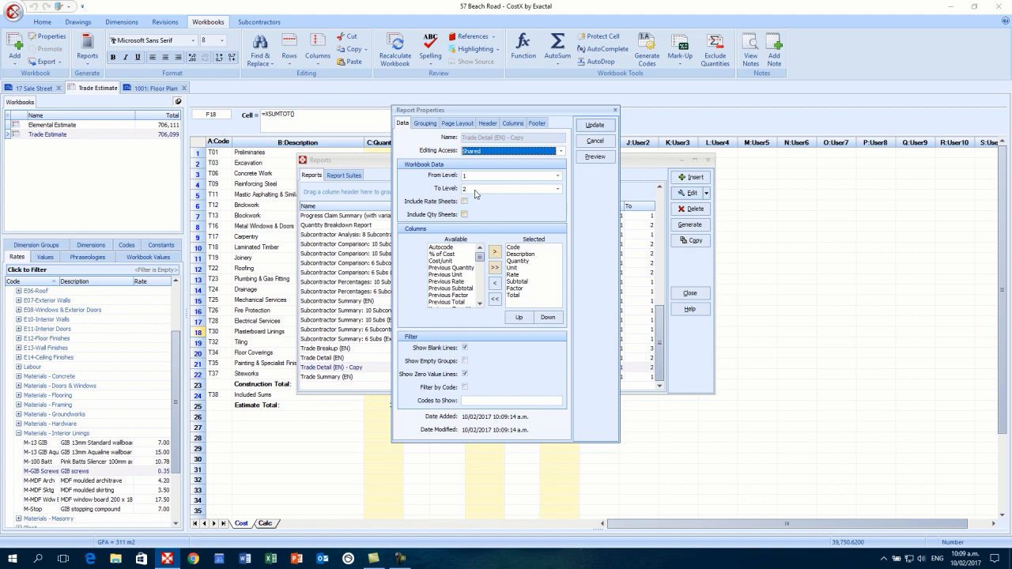
- Review the copy's Grouping, Page Layout, Header, Columns and Footer settings, then preview it
{"action": "left_click", "coordinate": [426, 124]}
{"action": "left_click", "coordinate": [458, 124]}
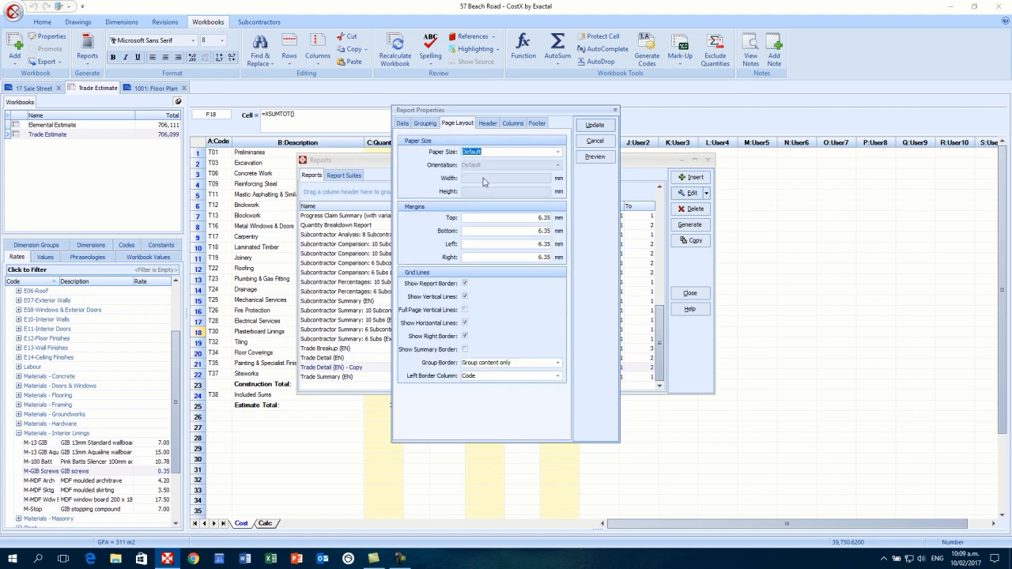
{"action": "left_click", "coordinate": [488, 124]}
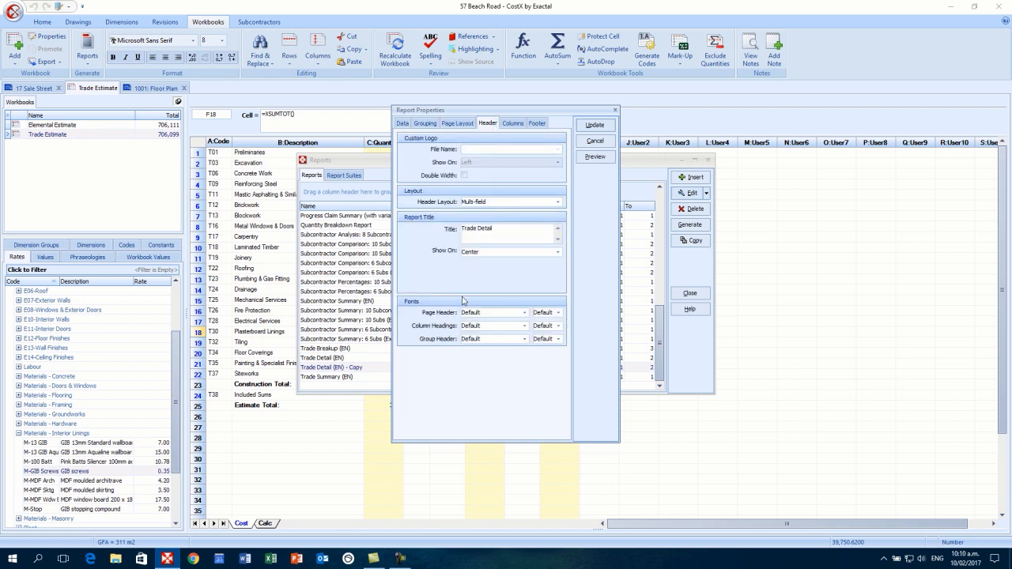
{"action": "left_click", "coordinate": [511, 127]}
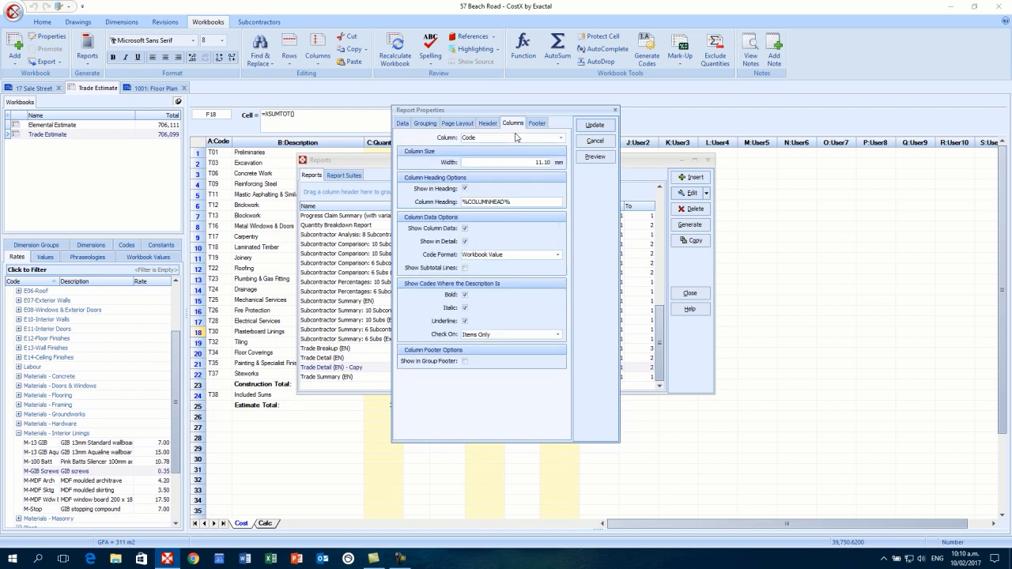
{"action": "left_click", "coordinate": [535, 125]}
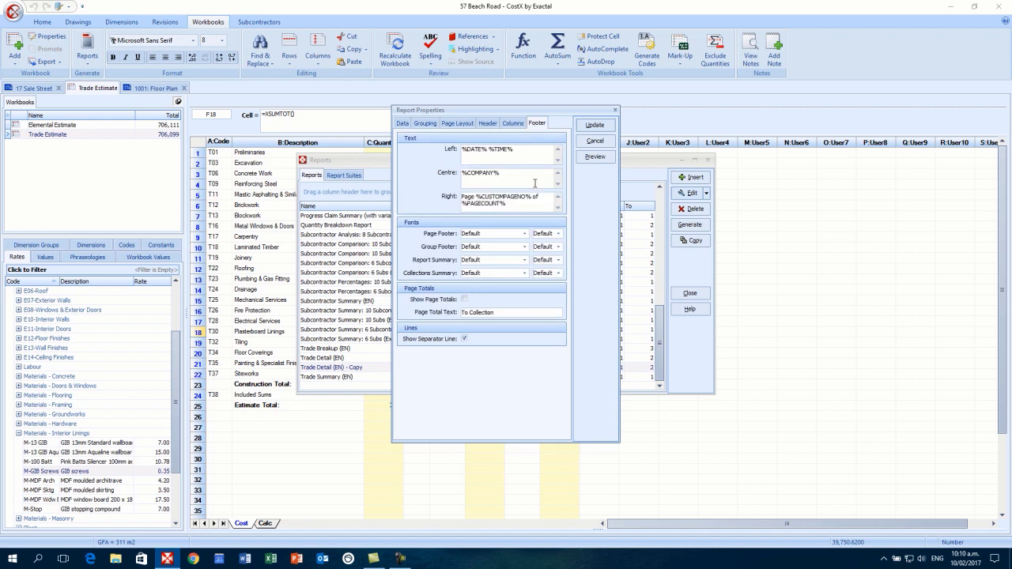
{"action": "left_click", "coordinate": [596, 157]}
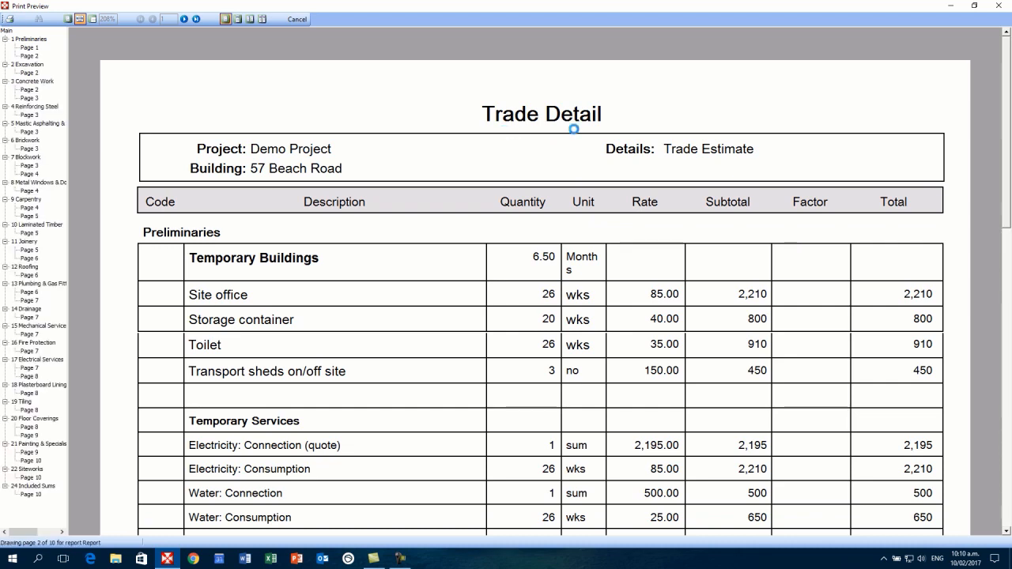
{"action": "scroll", "coordinate": [581, 200], "scroll_direction": "down", "scroll_amount": 5}
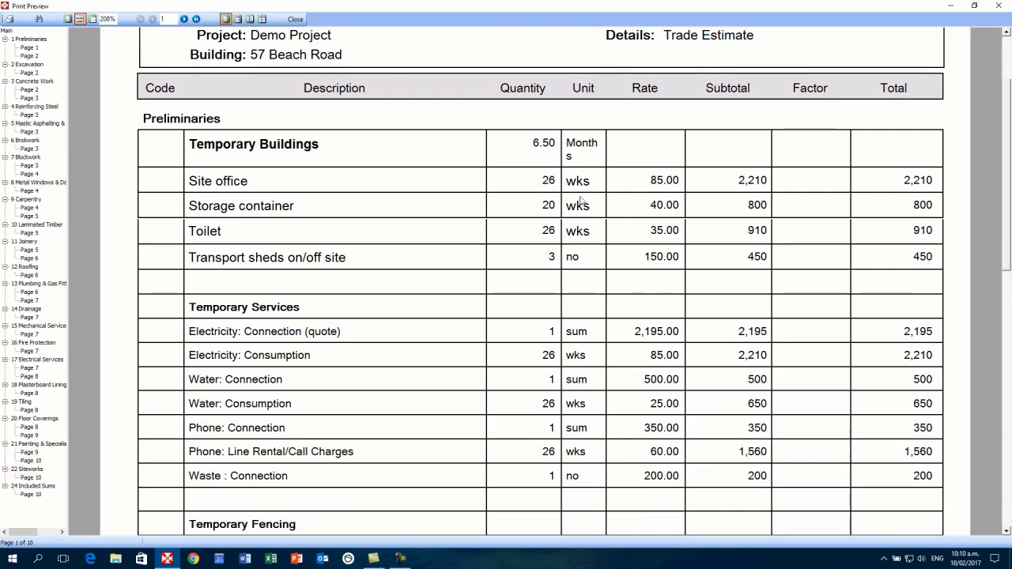
{"action": "scroll", "coordinate": [581, 200], "scroll_direction": "down", "scroll_amount": 7}
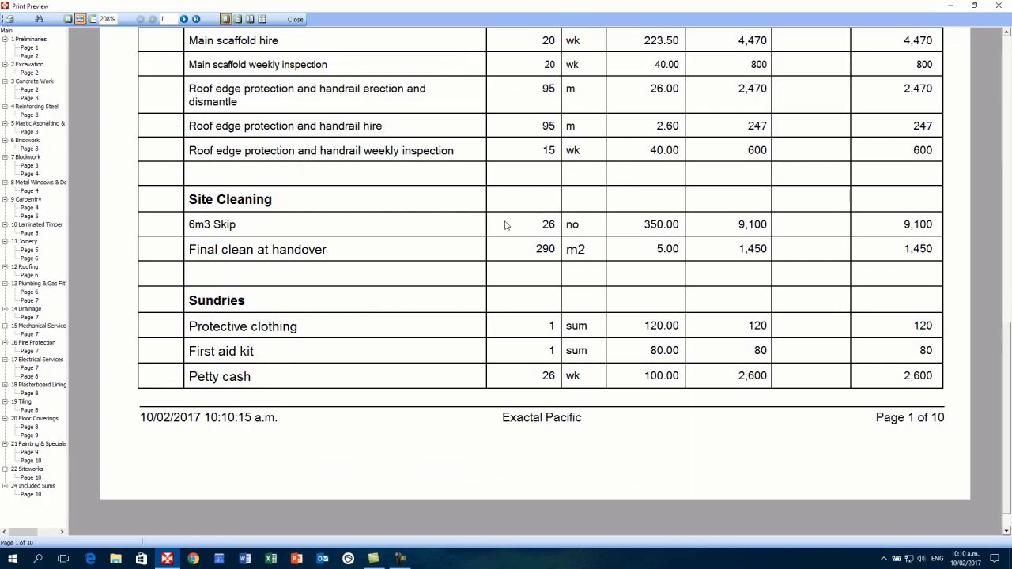
{"action": "scroll", "coordinate": [452, 190], "scroll_direction": "up", "scroll_amount": 7}
{"action": "scroll", "coordinate": [451, 191], "scroll_direction": "up", "scroll_amount": 5}
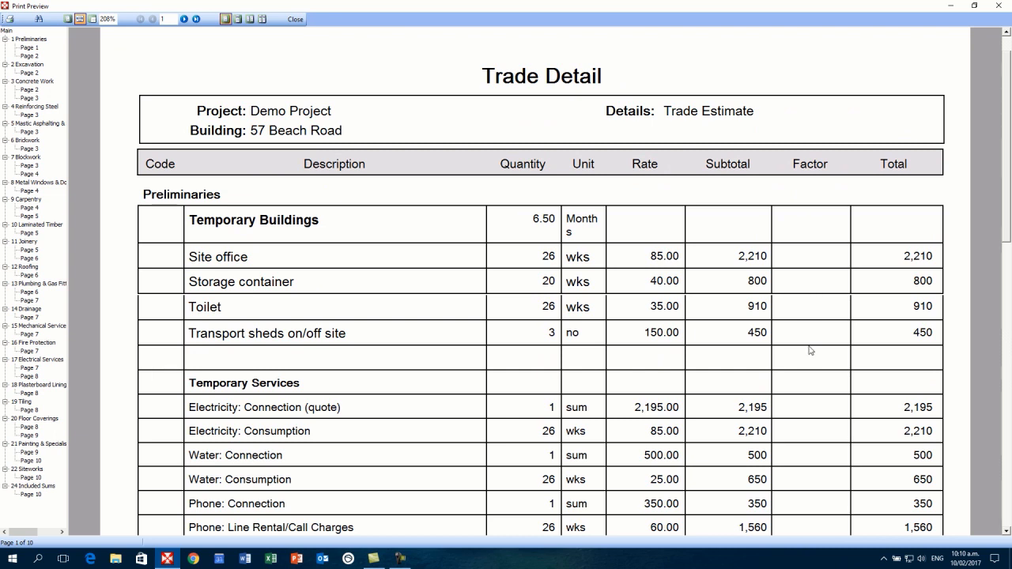
{"action": "scroll", "coordinate": [810, 350], "scroll_direction": "down", "scroll_amount": 3}
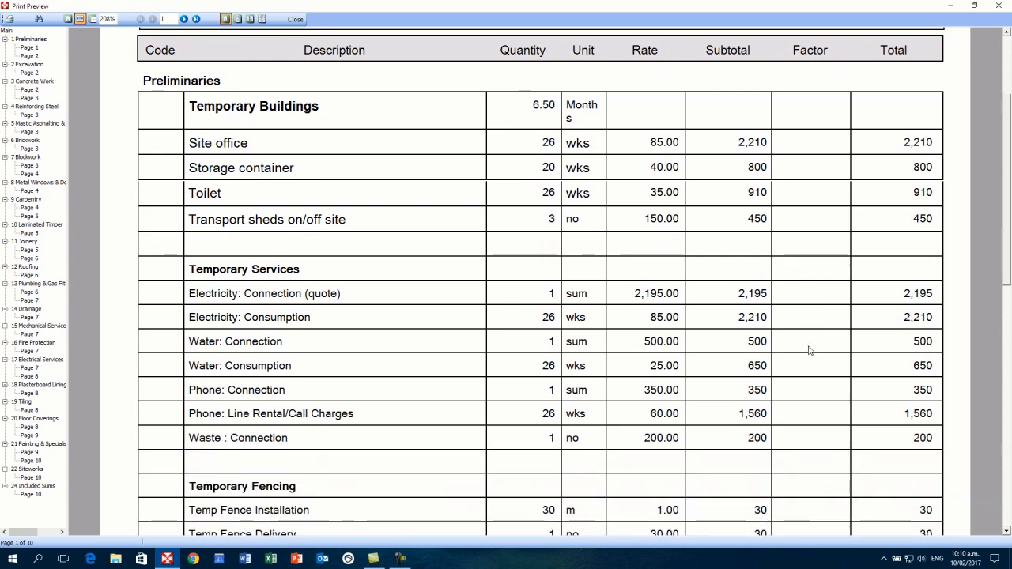
{"action": "scroll", "coordinate": [815, 348], "scroll_direction": "up", "scroll_amount": 4}
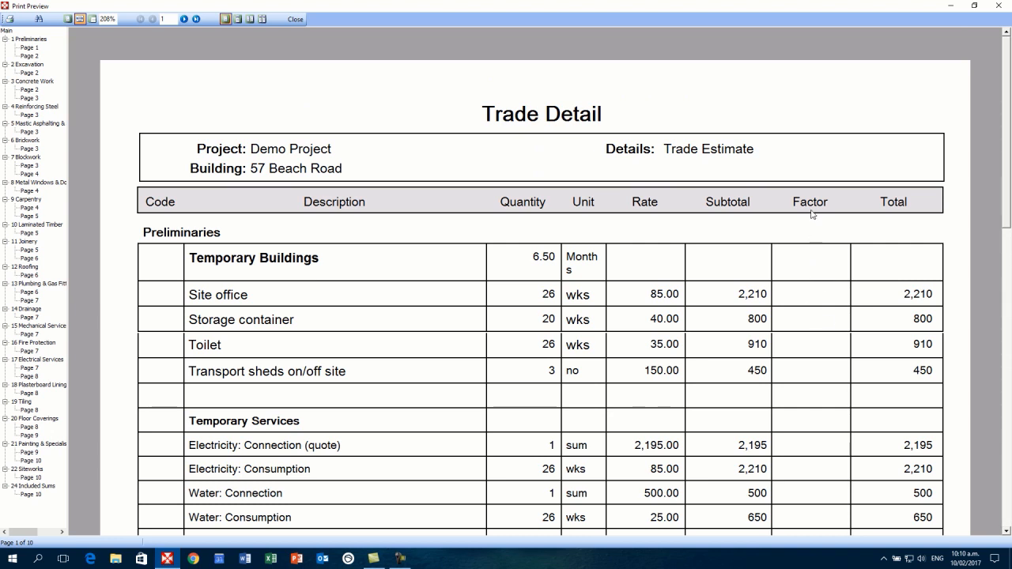
{"action": "scroll", "coordinate": [812, 213], "scroll_direction": "down", "scroll_amount": 1}
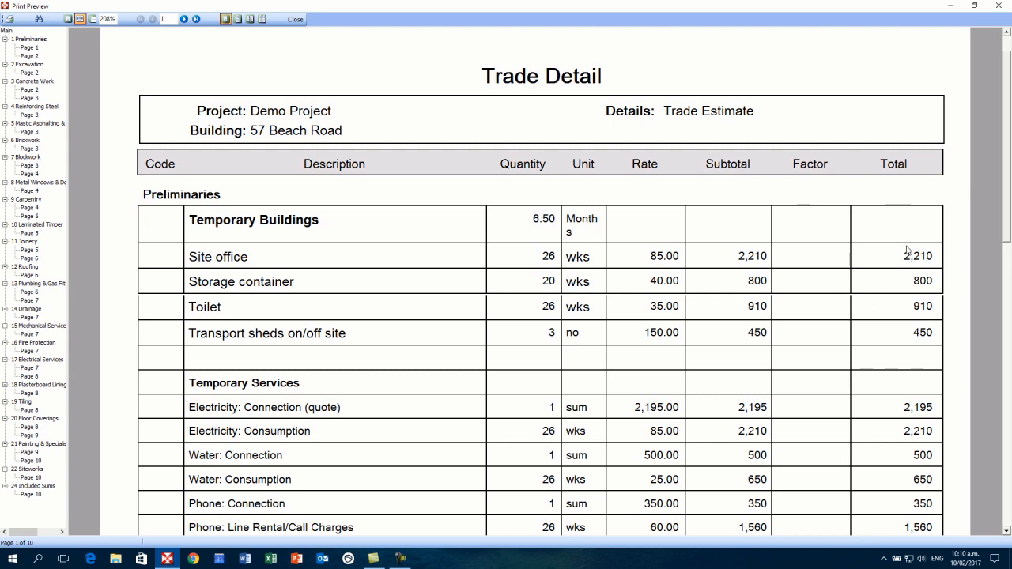
- Remove the Subtotal and Factor columns from the copied Trade Detail report and preview again
{"action": "left_click", "coordinate": [299, 20]}
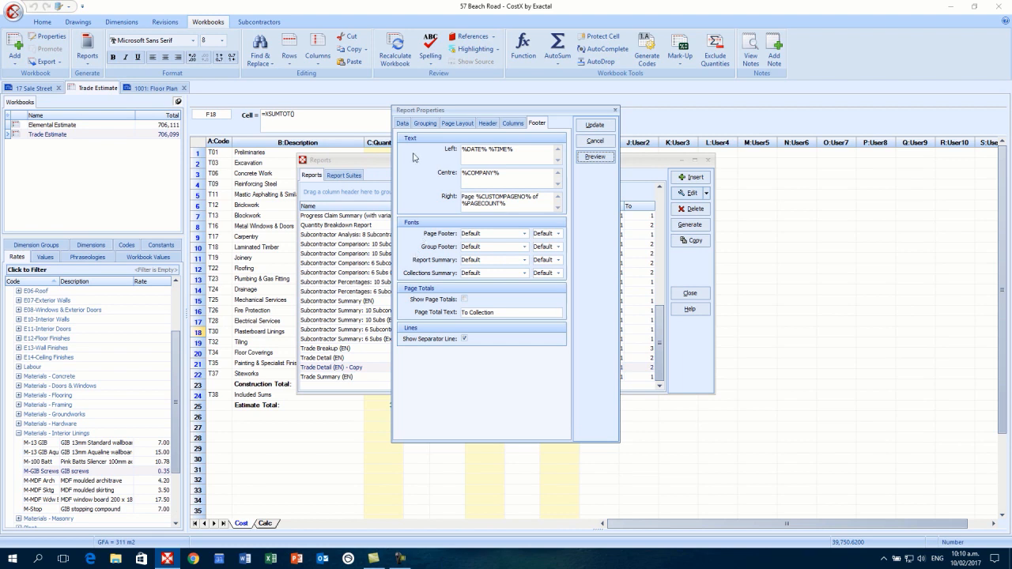
{"action": "left_click", "coordinate": [402, 124]}
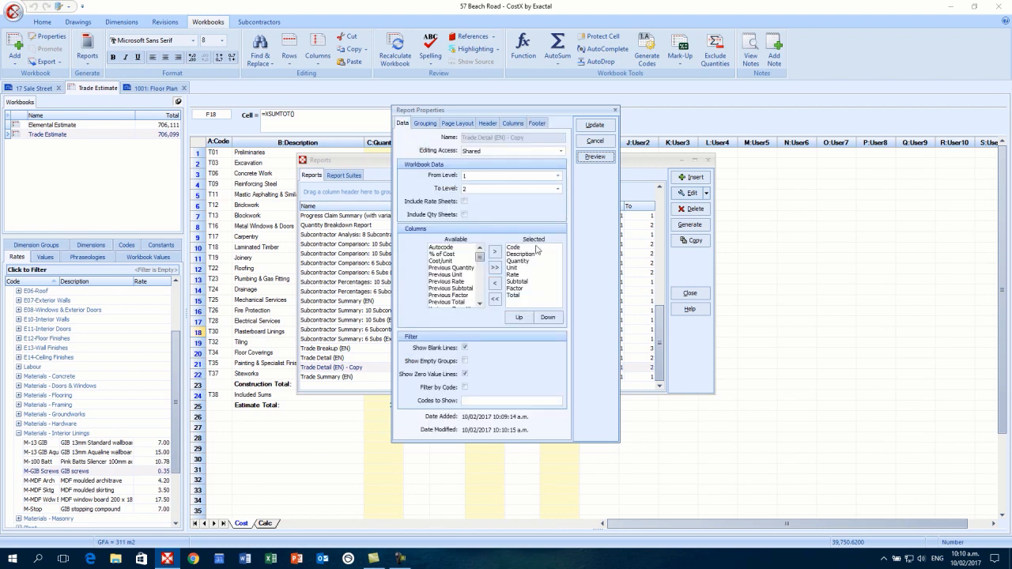
{"action": "left_click", "coordinate": [520, 282]}
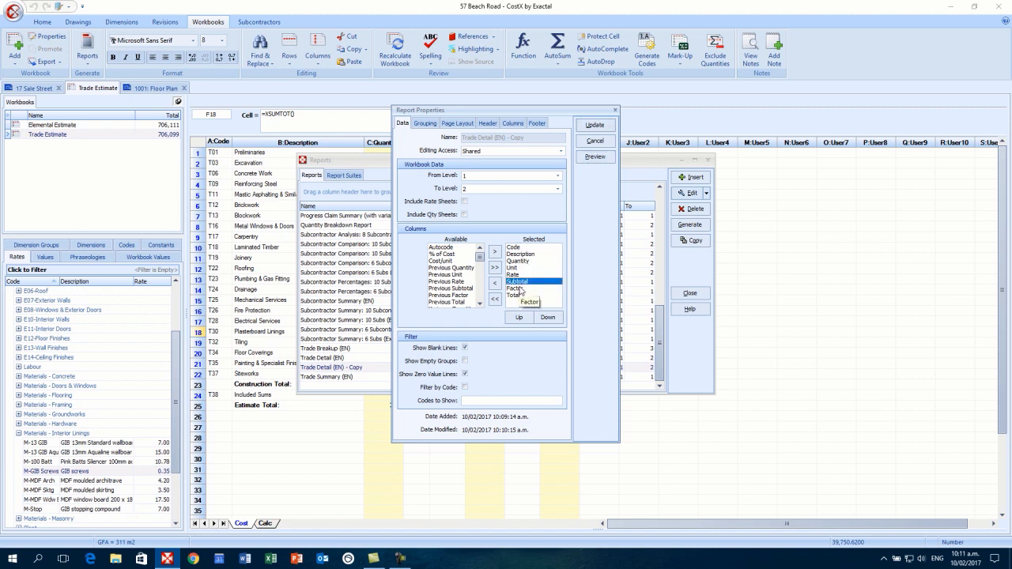
{"action": "left_click", "coordinate": [495, 284]}
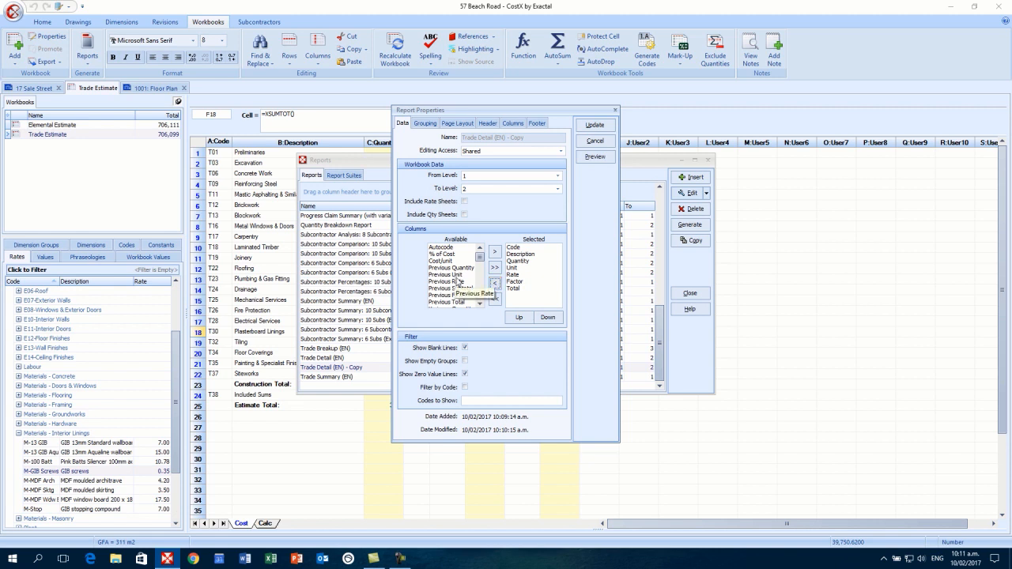
{"action": "left_click", "coordinate": [515, 282]}
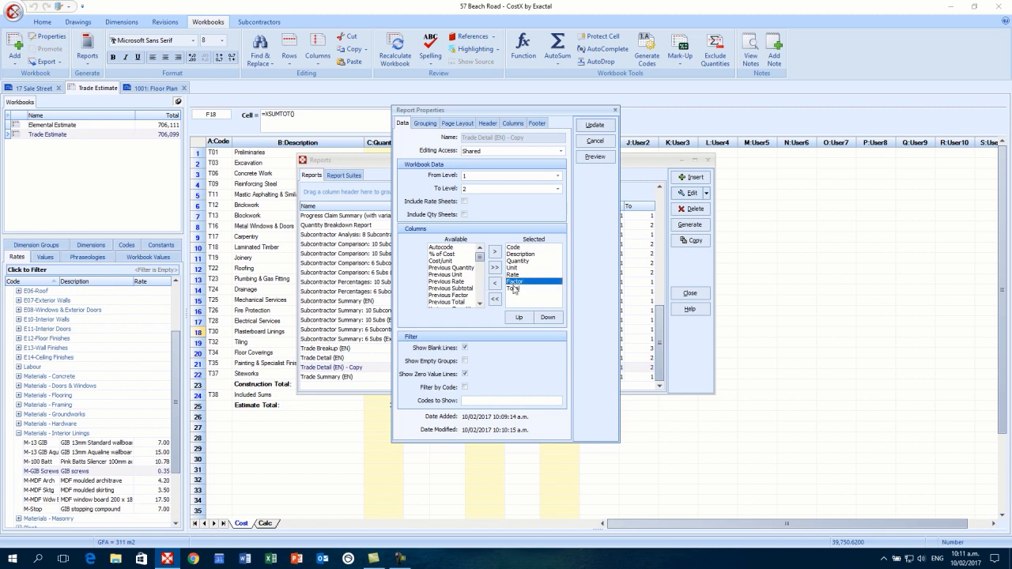
{"action": "left_click", "coordinate": [495, 283]}
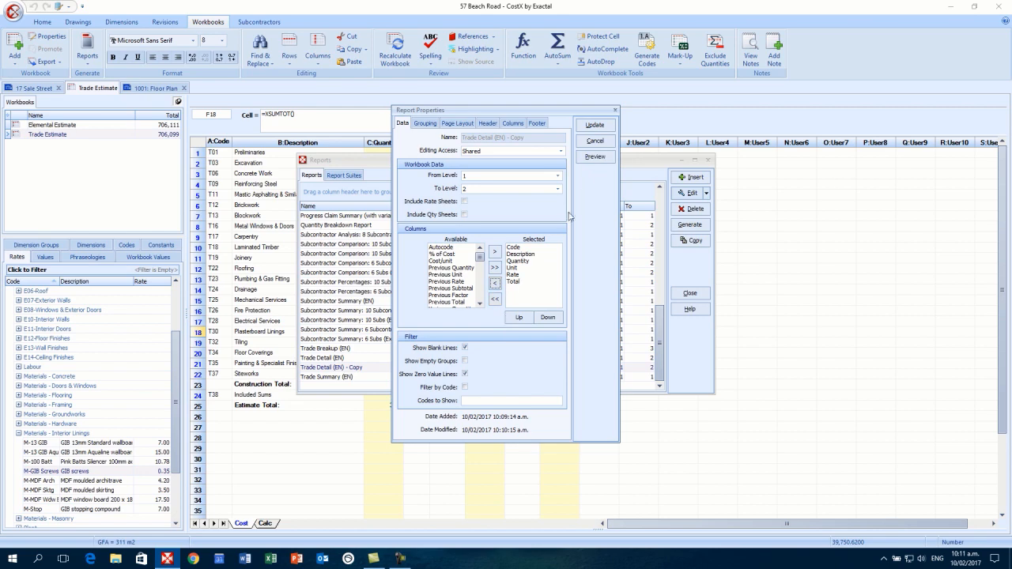
{"action": "left_click", "coordinate": [595, 157]}
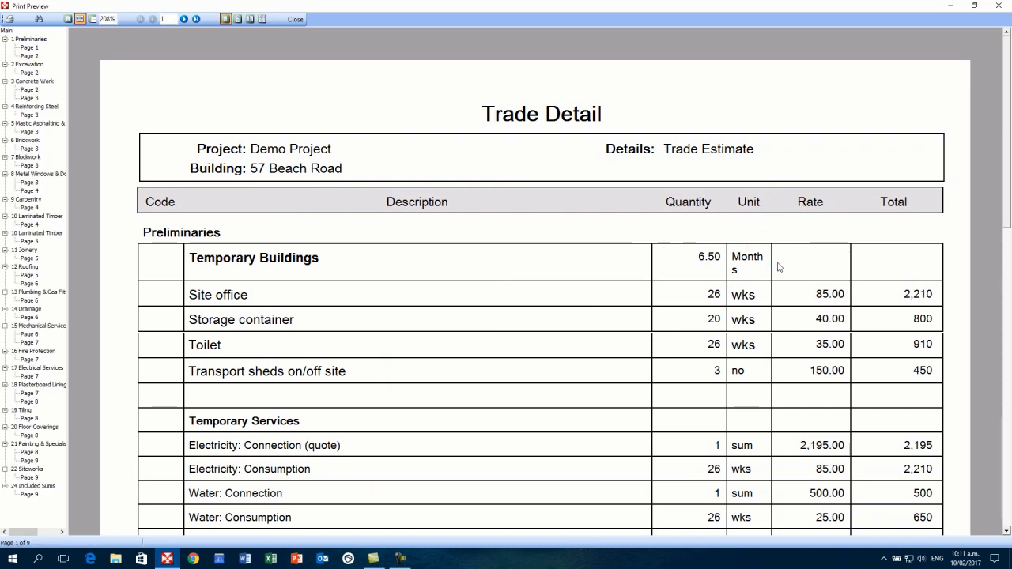
- Scroll the nine-page preview to check the Code, Description, Quantity, Unit, Rate and Total columns
{"action": "scroll", "coordinate": [476, 261], "scroll_direction": "down", "scroll_amount": 1}
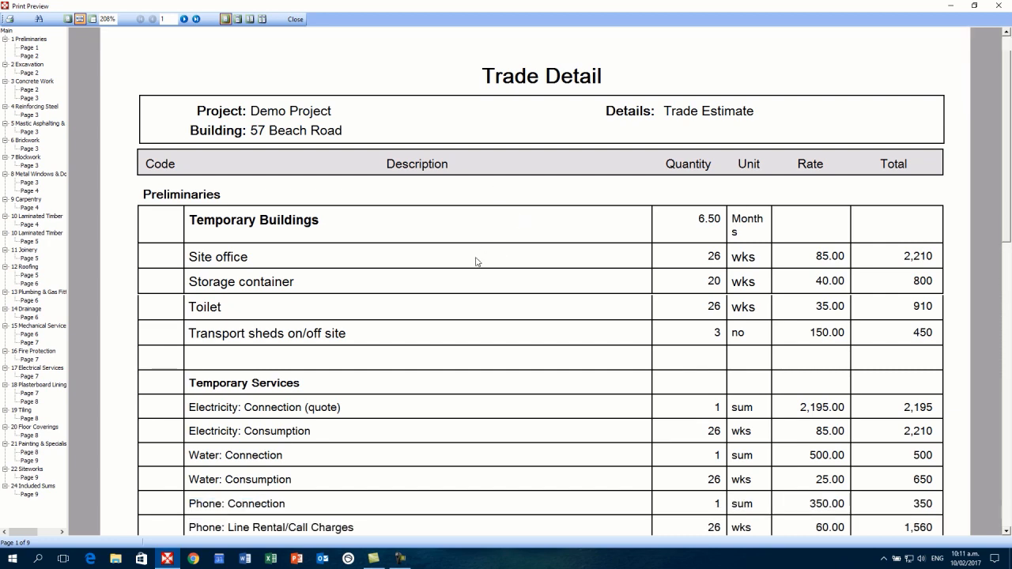
{"action": "scroll", "coordinate": [477, 262], "scroll_direction": "up", "scroll_amount": 1}
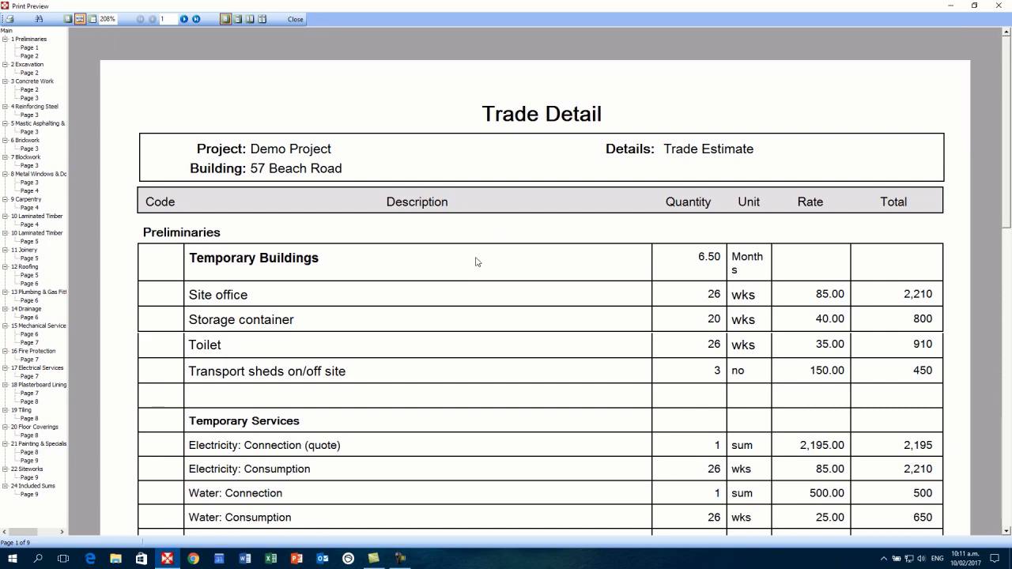
- Close the Trade Detail preview, then generate and preview the CostX Estimate Suite (L2) - Cover report
{"action": "left_click", "coordinate": [294, 19]}
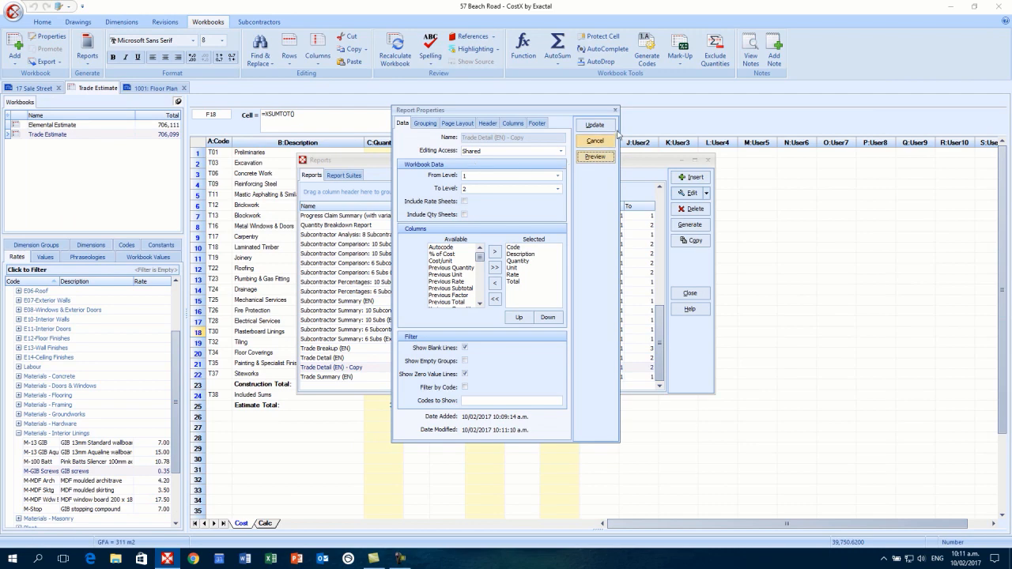
{"action": "left_click", "coordinate": [616, 113]}
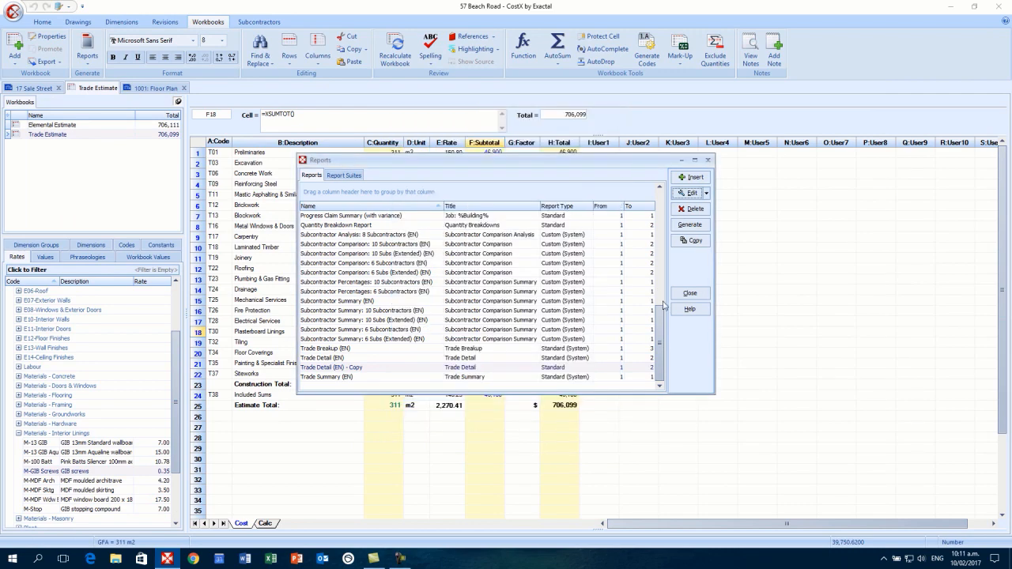
{"action": "left_click_drag", "start_coordinate": [664, 327], "coordinate": [663, 253]}
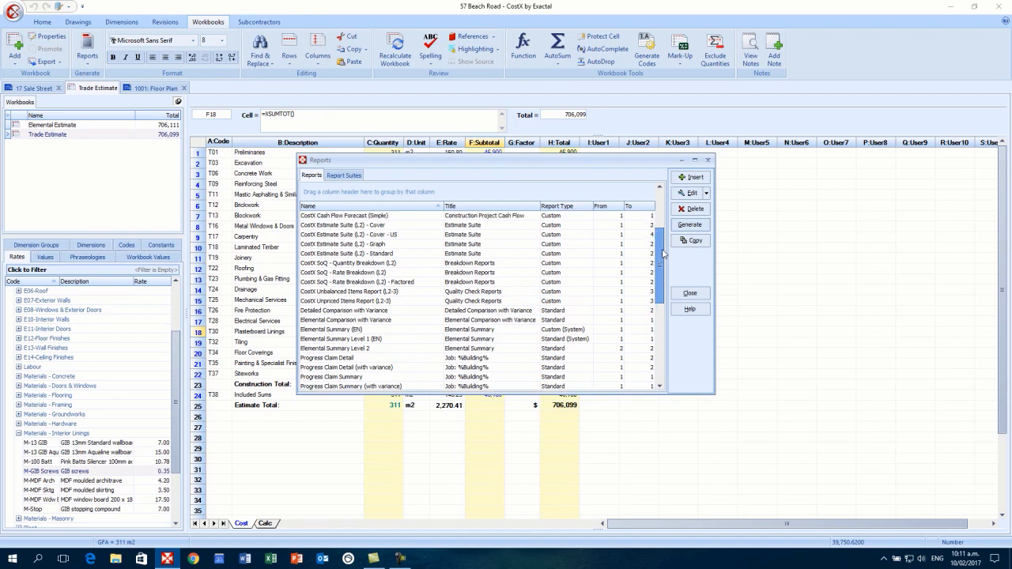
{"action": "left_click", "coordinate": [405, 227]}
{"action": "left_click", "coordinate": [687, 226]}
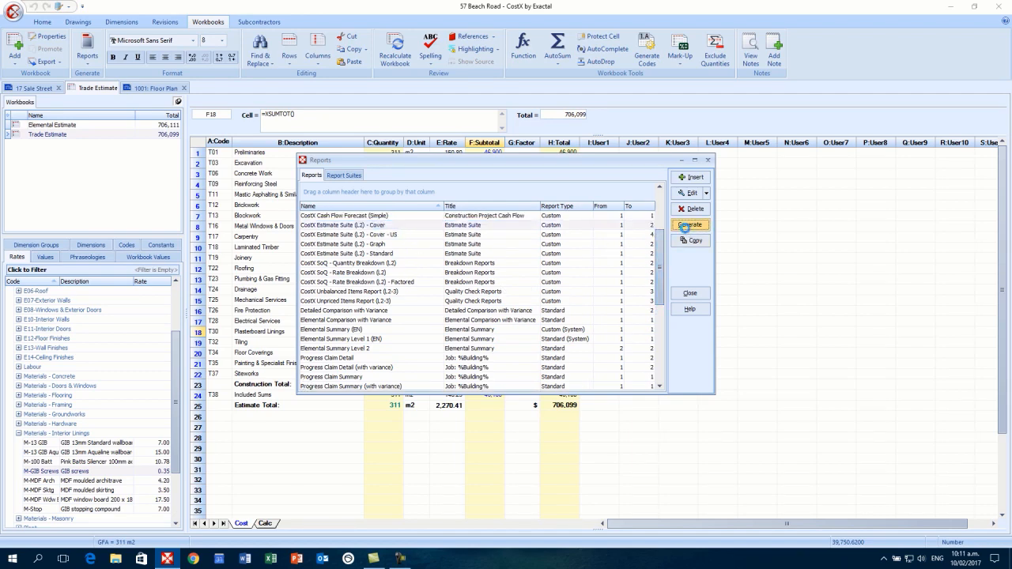
{"action": "left_click", "coordinate": [594, 173]}
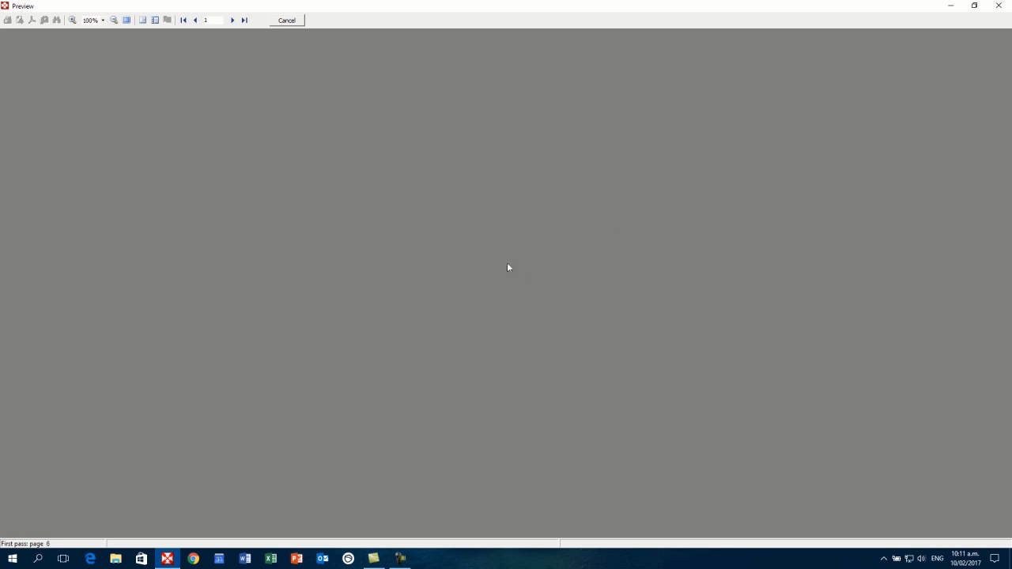
- View the 26-page Trade Estimate report at Whole page zoom, scroll through it, then close it
{"action": "left_click", "coordinate": [103, 20]}
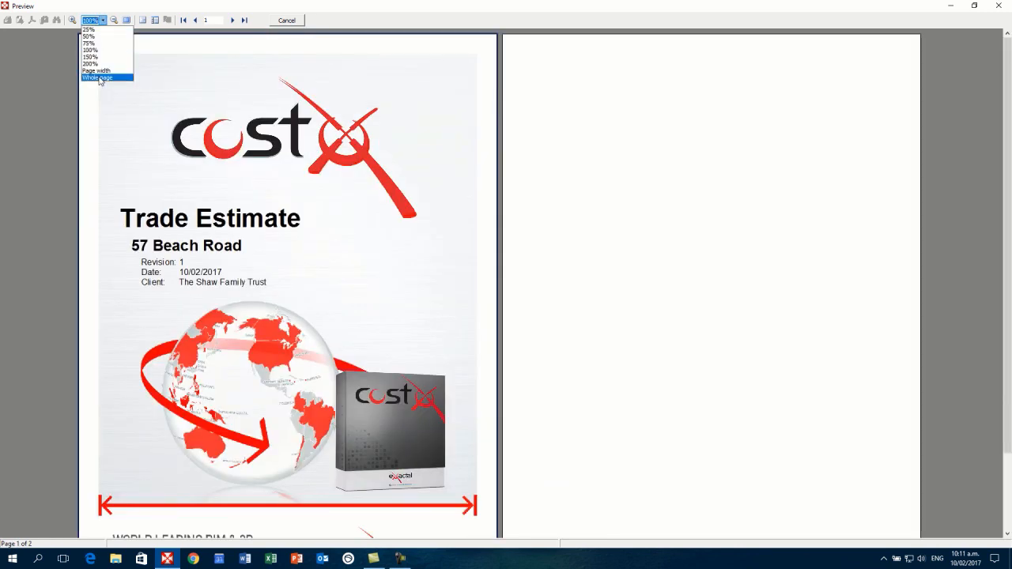
{"action": "left_click", "coordinate": [99, 78]}
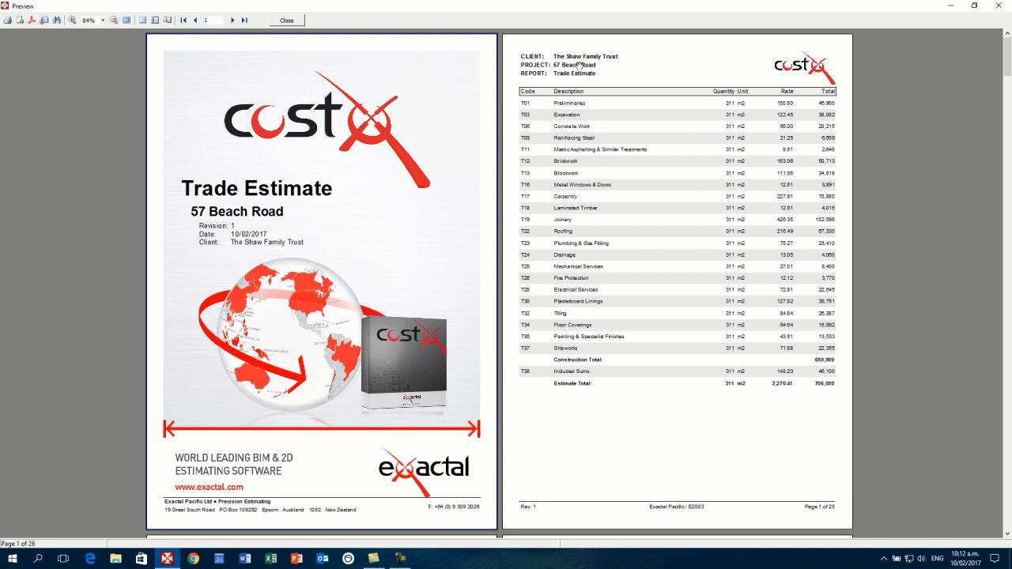
{"action": "scroll", "coordinate": [583, 101], "scroll_direction": "down", "scroll_amount": 5}
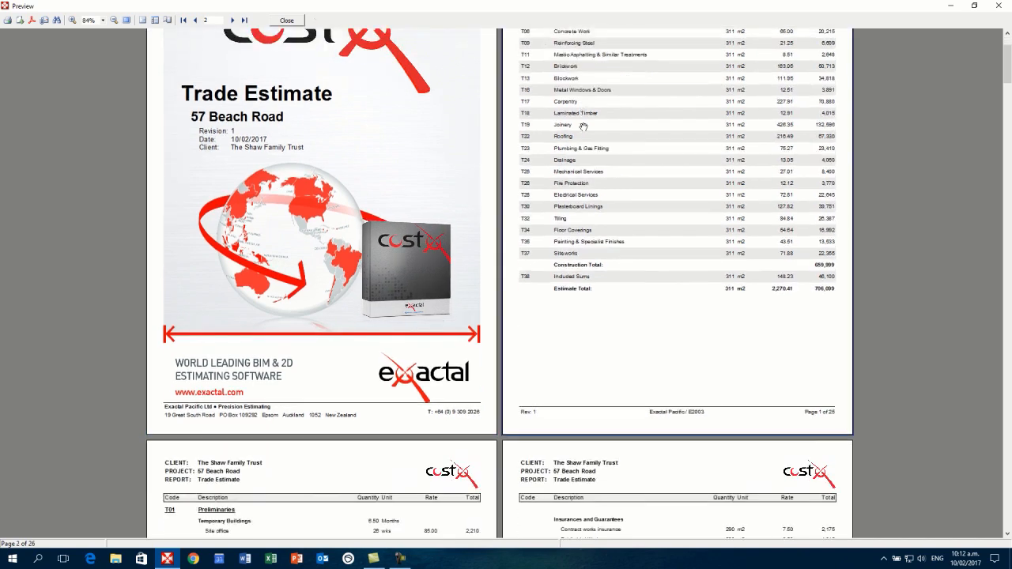
{"action": "scroll", "coordinate": [582, 171], "scroll_direction": "down", "scroll_amount": 3}
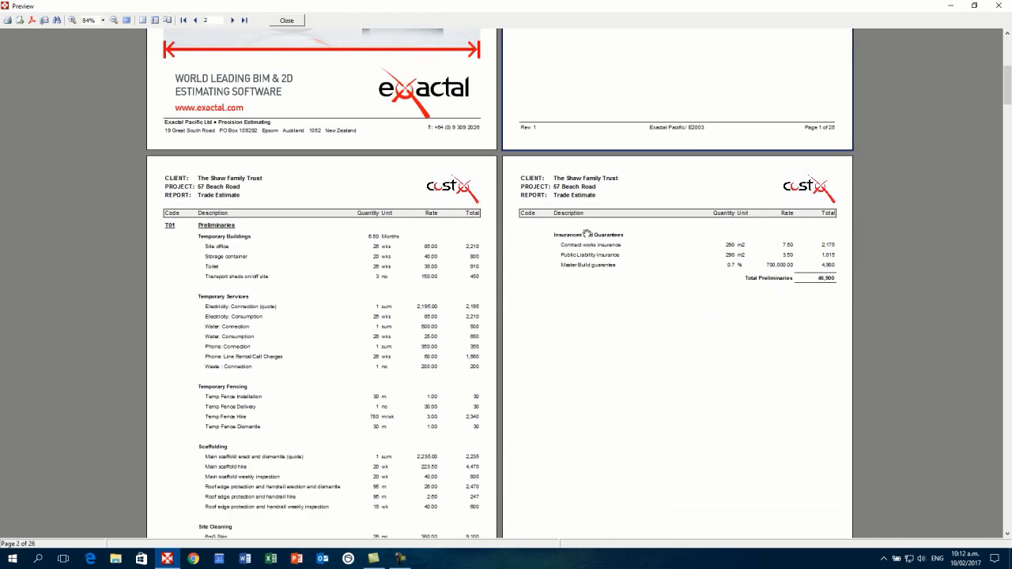
{"action": "scroll", "coordinate": [586, 241], "scroll_direction": "down", "scroll_amount": 1}
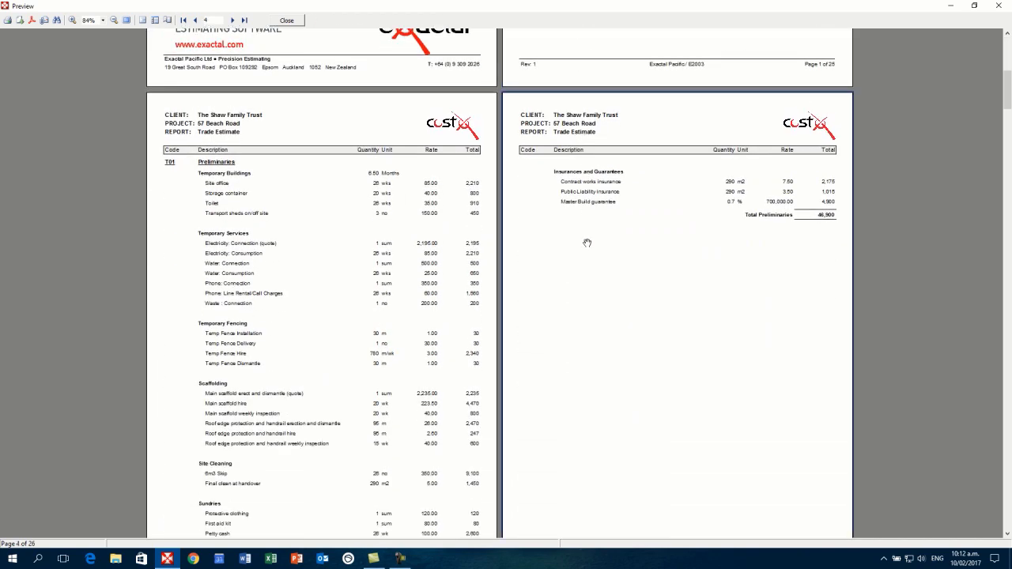
{"action": "scroll", "coordinate": [587, 243], "scroll_direction": "down", "scroll_amount": 4}
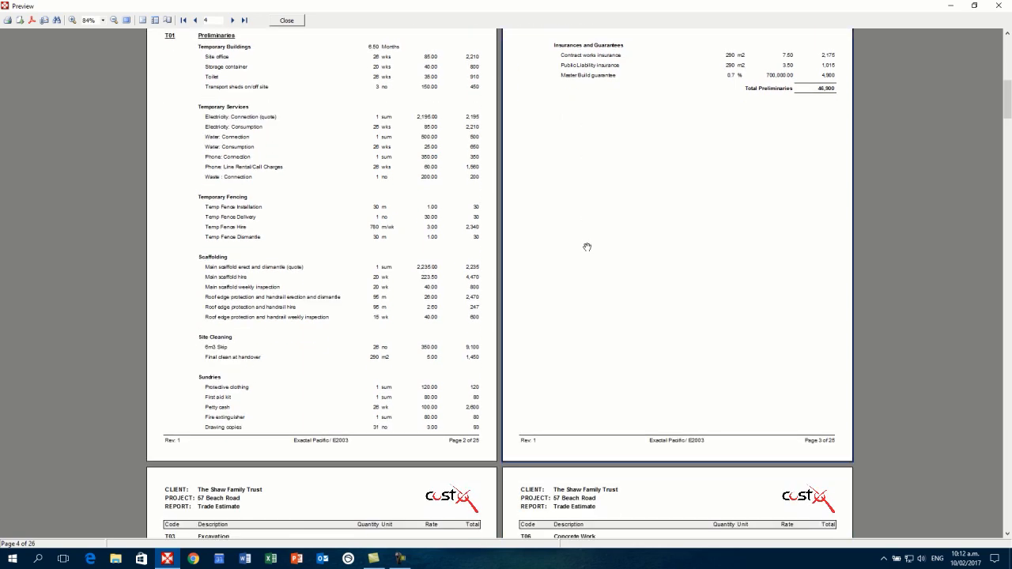
{"action": "scroll", "coordinate": [587, 245], "scroll_direction": "up", "scroll_amount": 3}
{"action": "scroll", "coordinate": [587, 247], "scroll_direction": "up", "scroll_amount": 15}
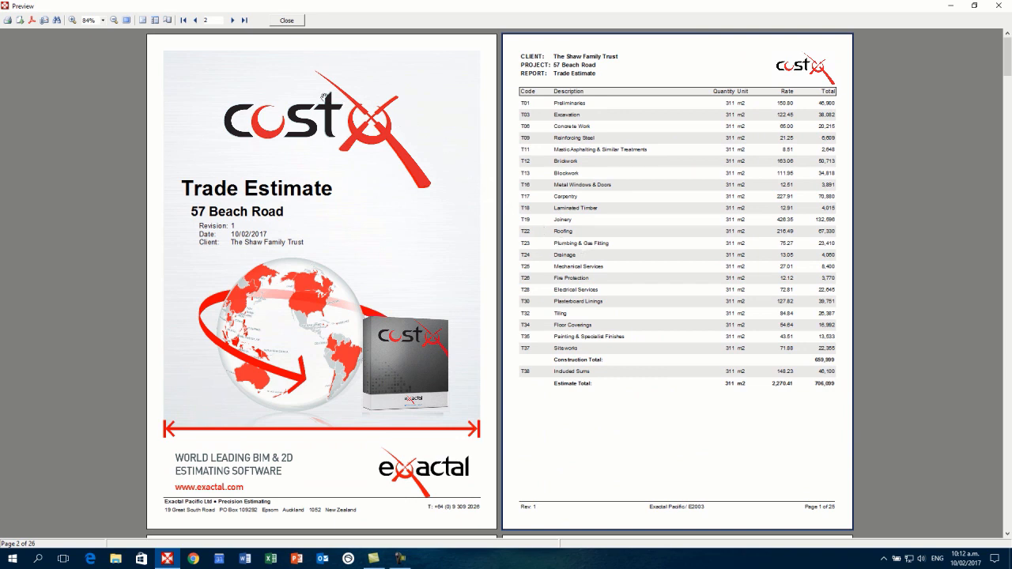
{"action": "left_click", "coordinate": [286, 20]}
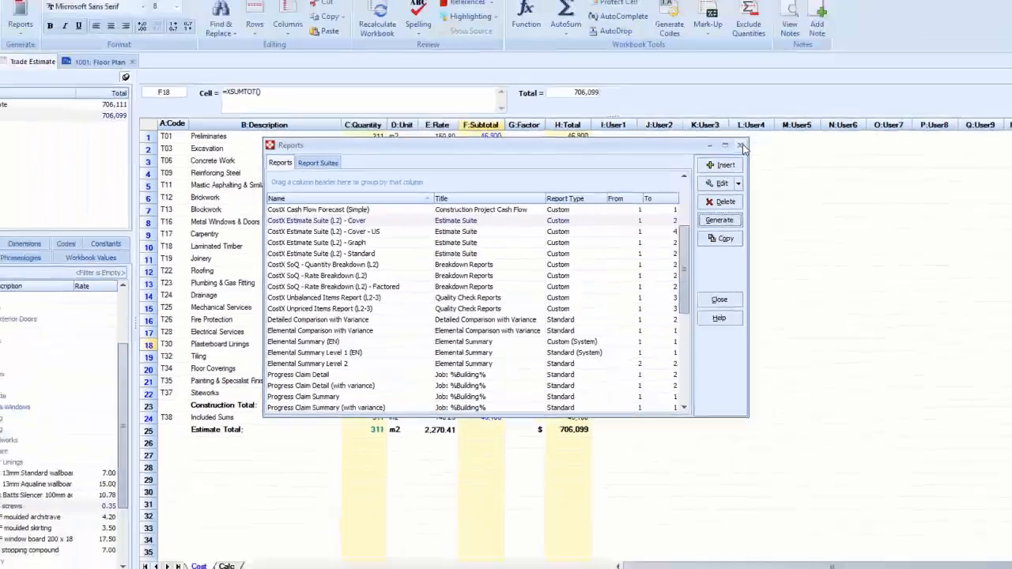
- Close the reports list and open the EcoHomes building from the Demo Project
{"action": "left_click", "coordinate": [809, 114]}
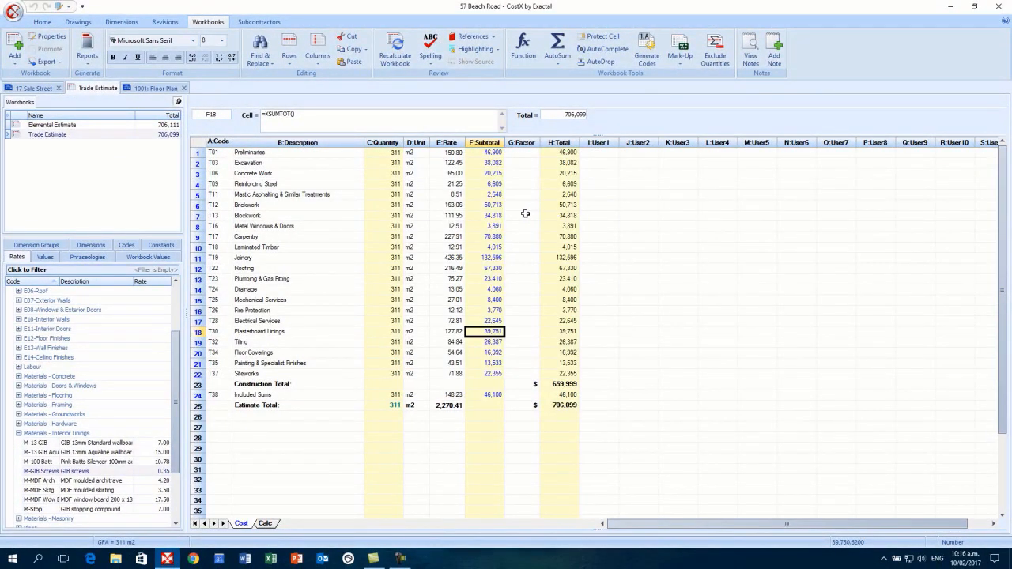
{"action": "left_click", "coordinate": [13, 15]}
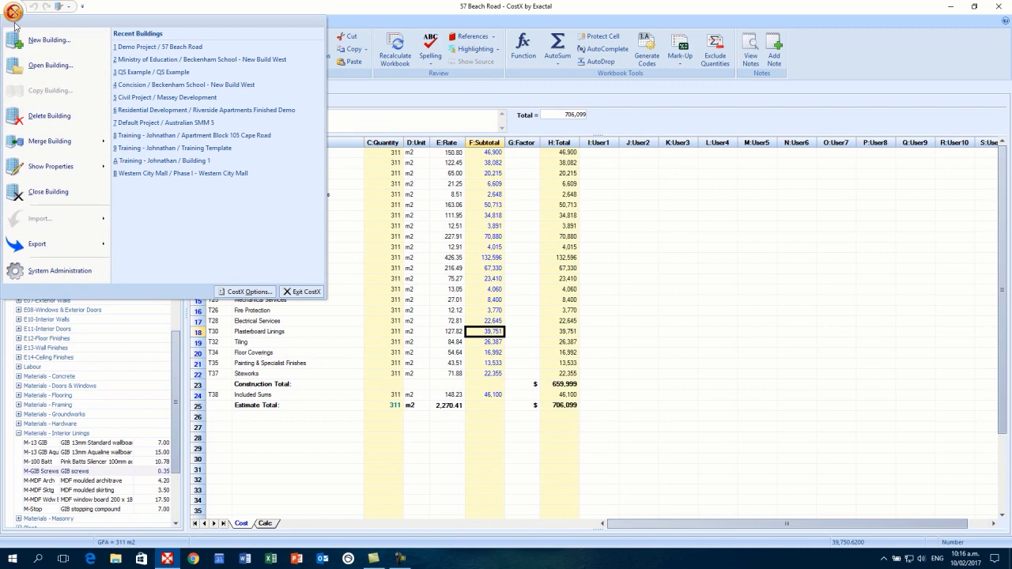
{"action": "left_click", "coordinate": [56, 73]}
{"action": "left_click", "coordinate": [289, 296]}
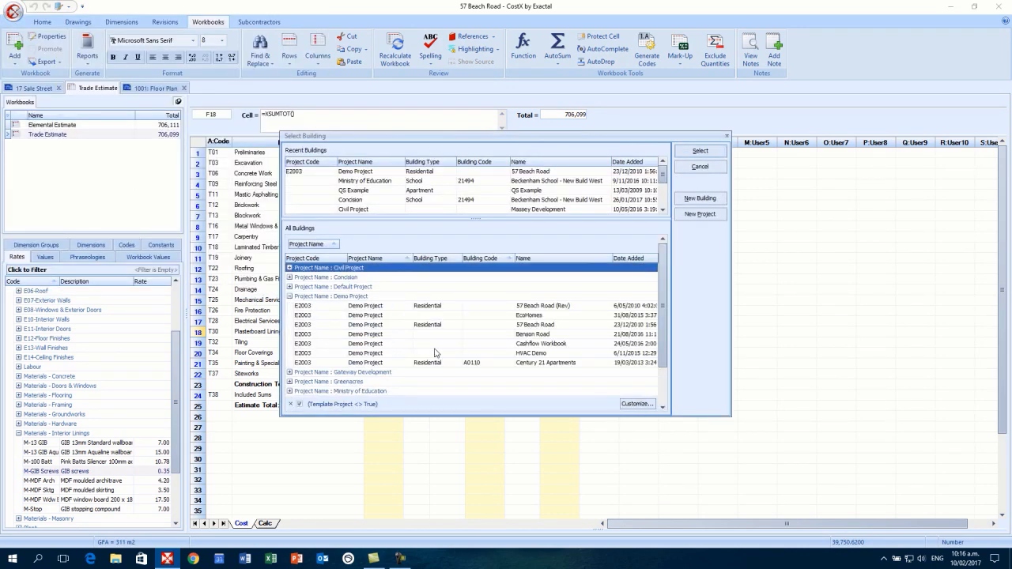
{"action": "left_click", "coordinate": [505, 313]}
{"action": "left_click", "coordinate": [700, 151]}
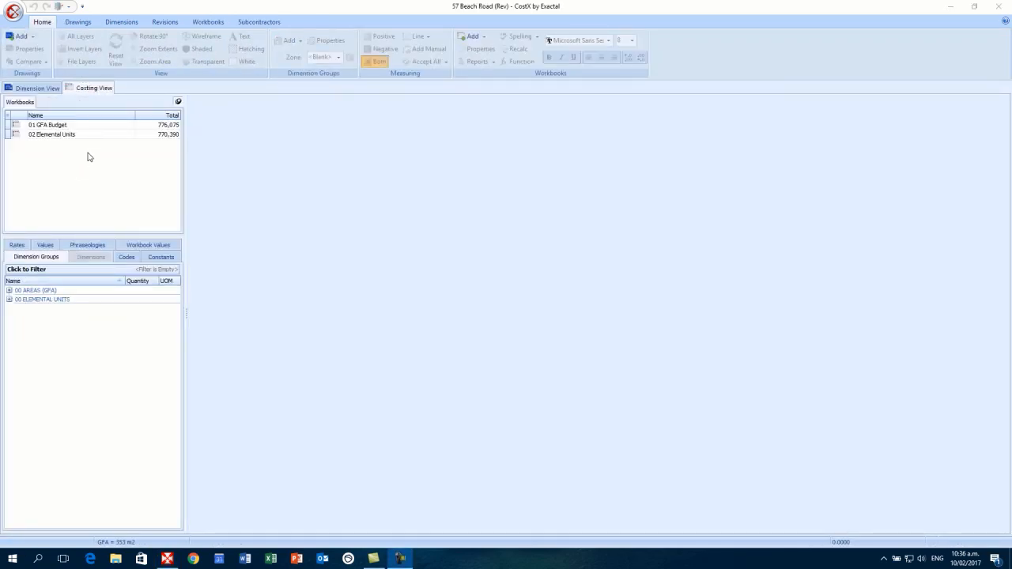
- Inspect the 00 ELEMENTAL UNITS dimension group, then open the 02 Elemental Units workbook
{"action": "left_click", "coordinate": [40, 88]}
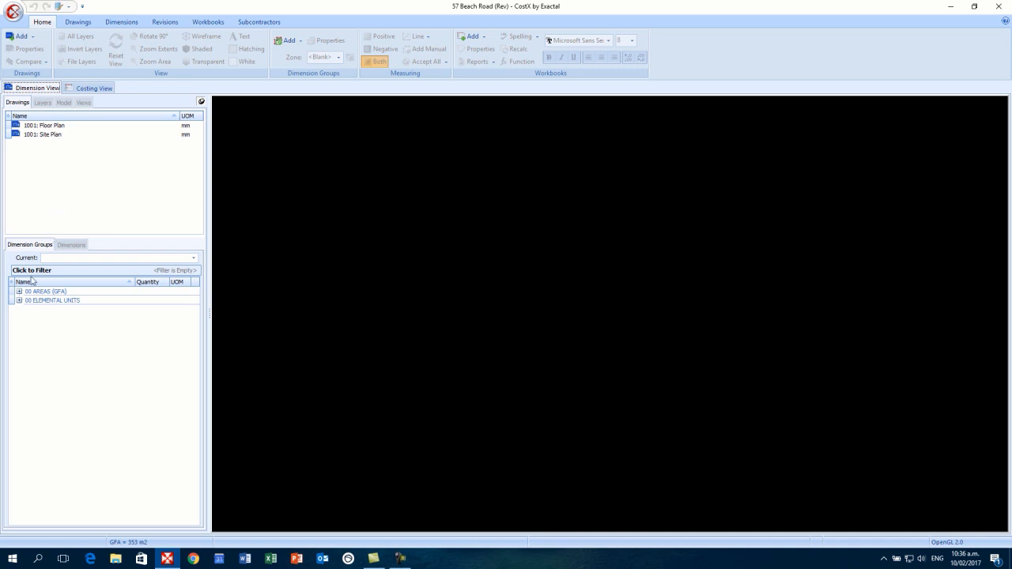
{"action": "left_click", "coordinate": [19, 301]}
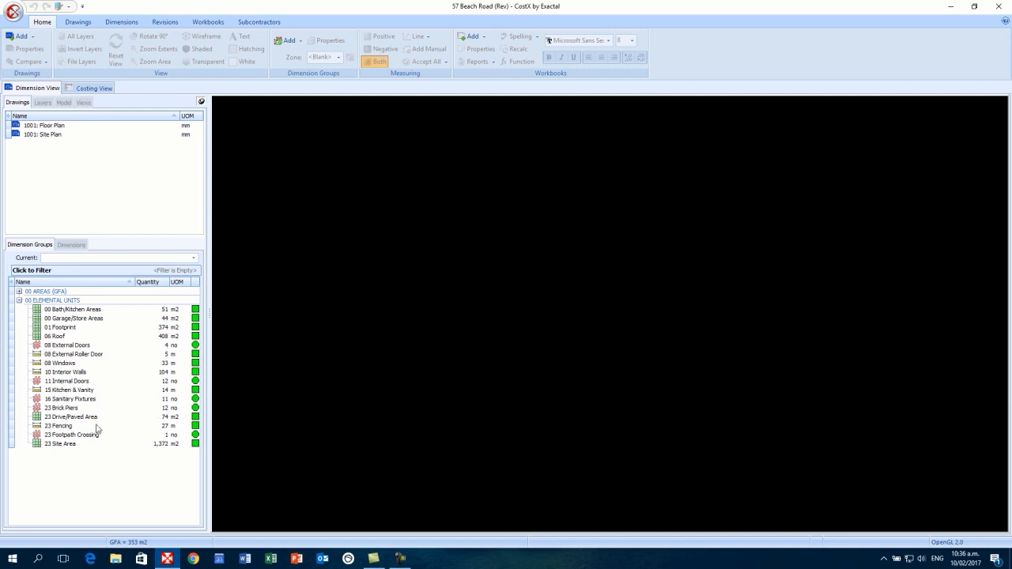
{"action": "mouse_move", "coordinate": [43, 138]}
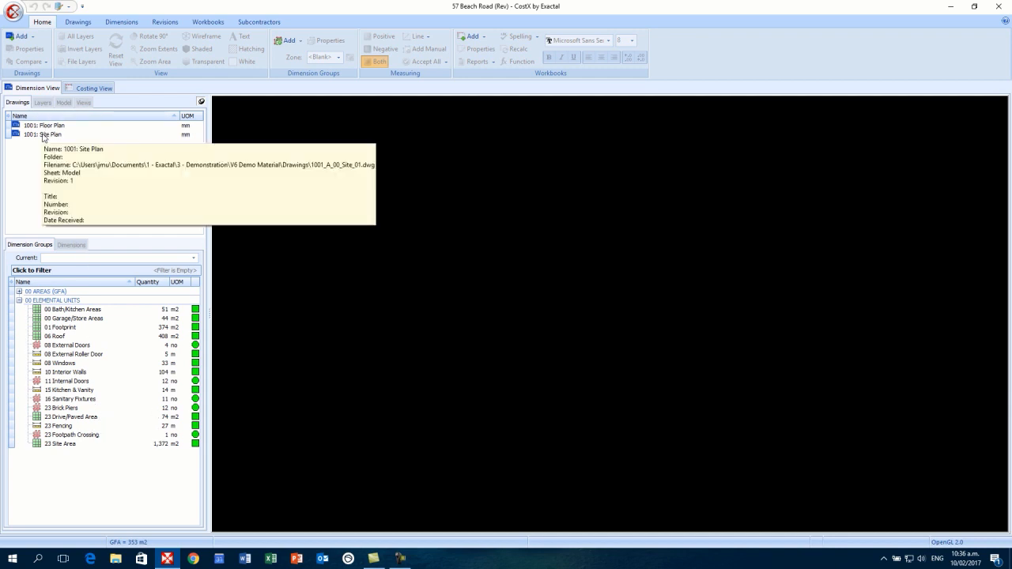
{"action": "left_click", "coordinate": [87, 89]}
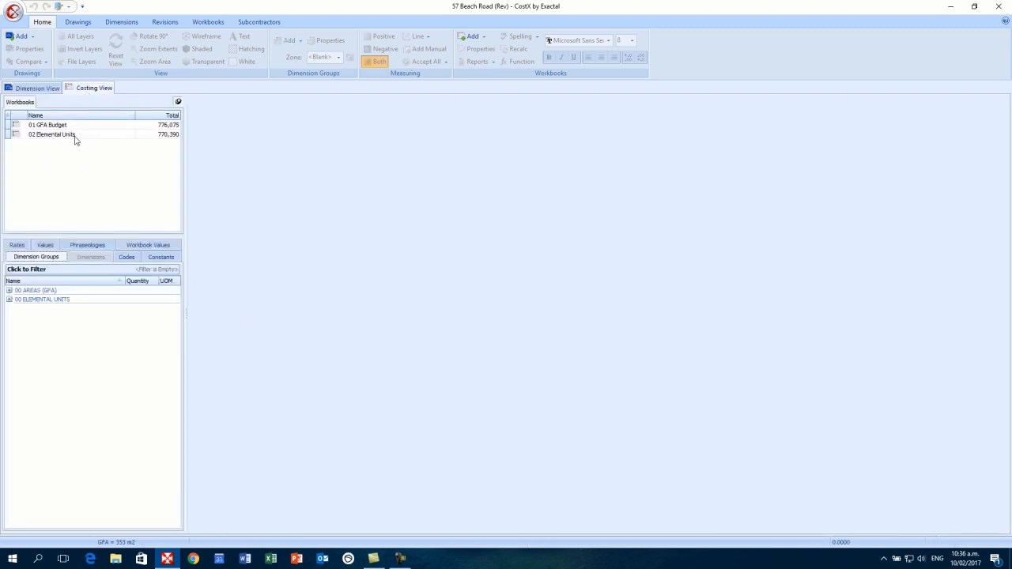
{"action": "mouse_move", "coordinate": [79, 142]}
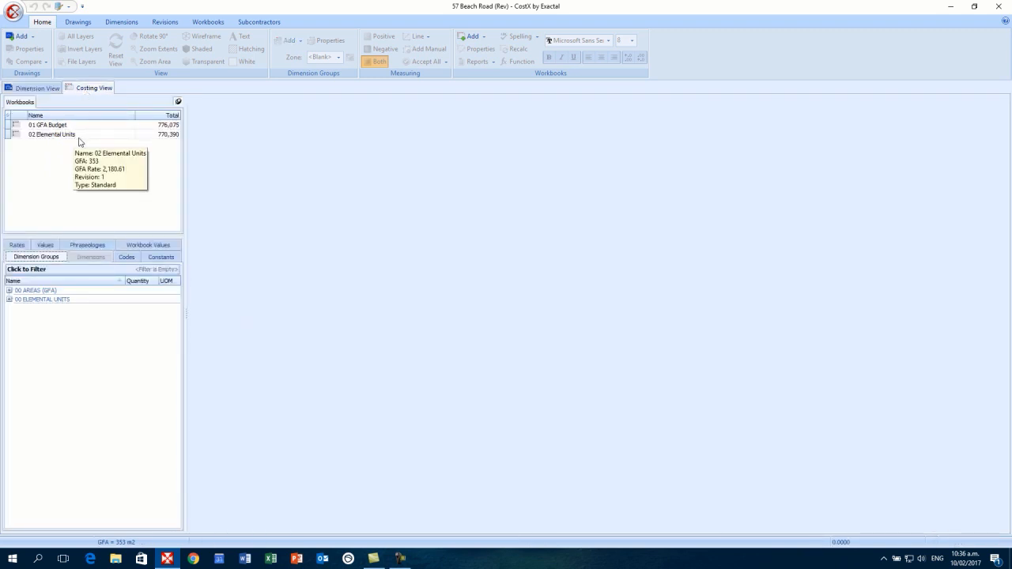
{"action": "double_click", "coordinate": [79, 137]}
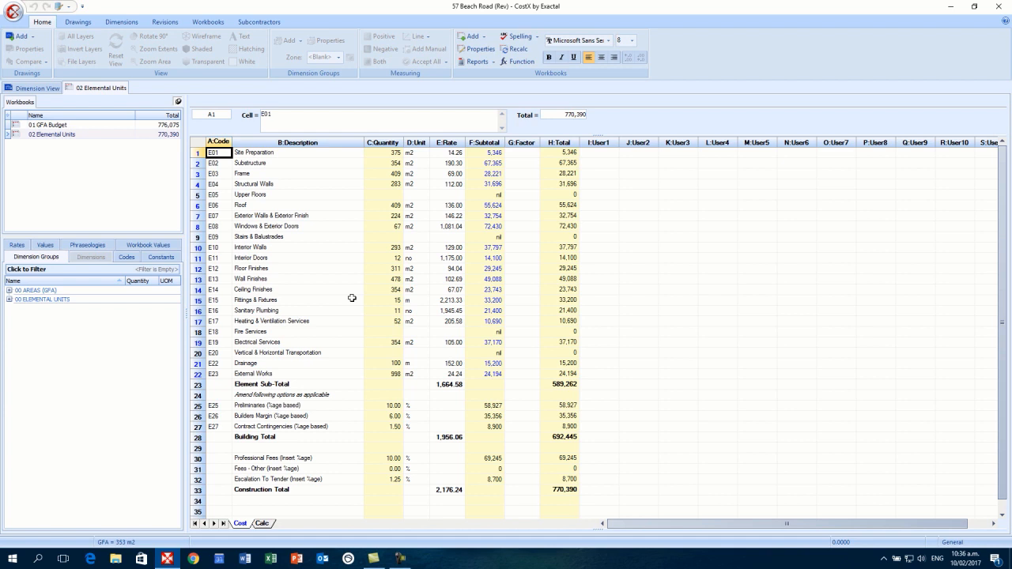
- Insert a new current building revision named Rev 2, then select Floor Finishes cell B12
{"action": "left_click", "coordinate": [177, 28]}
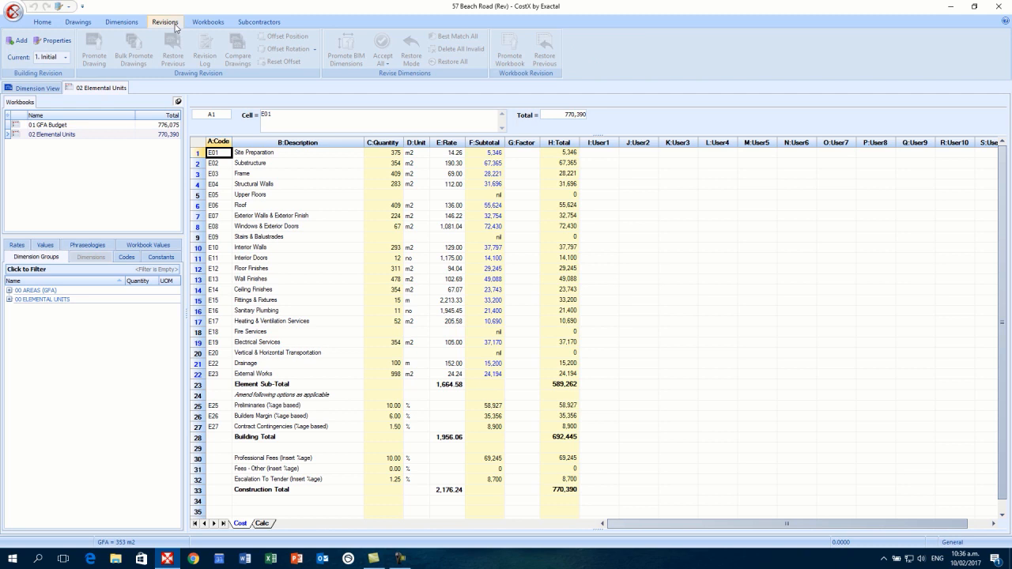
{"action": "left_click", "coordinate": [18, 40]}
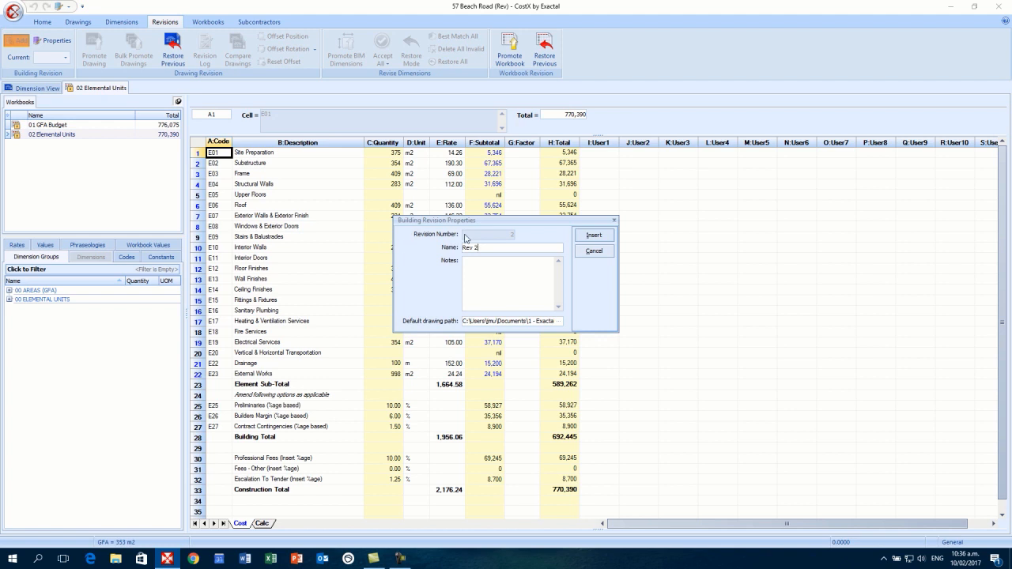
{"action": "left_click", "coordinate": [610, 239]}
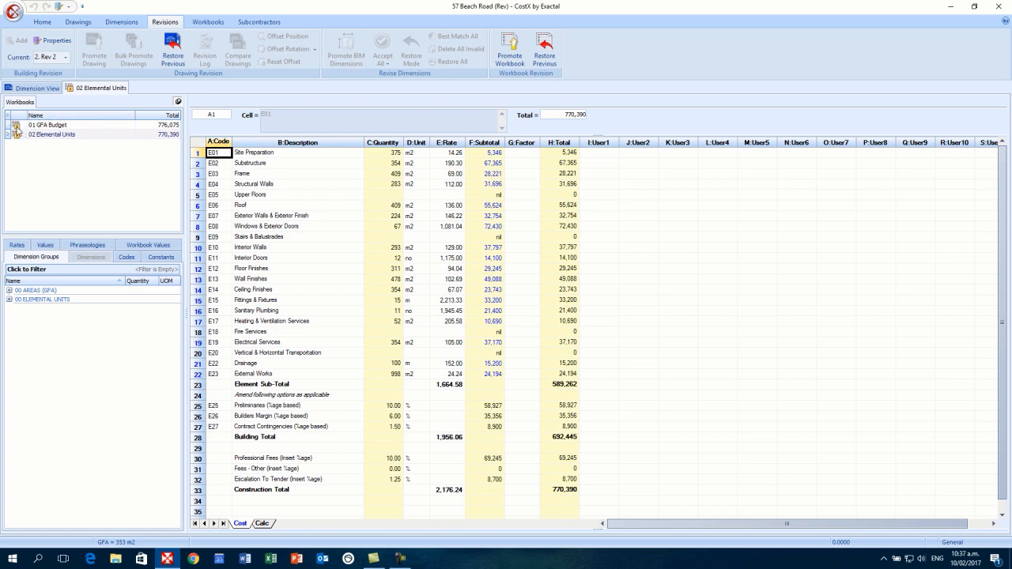
{"action": "left_click", "coordinate": [328, 268]}
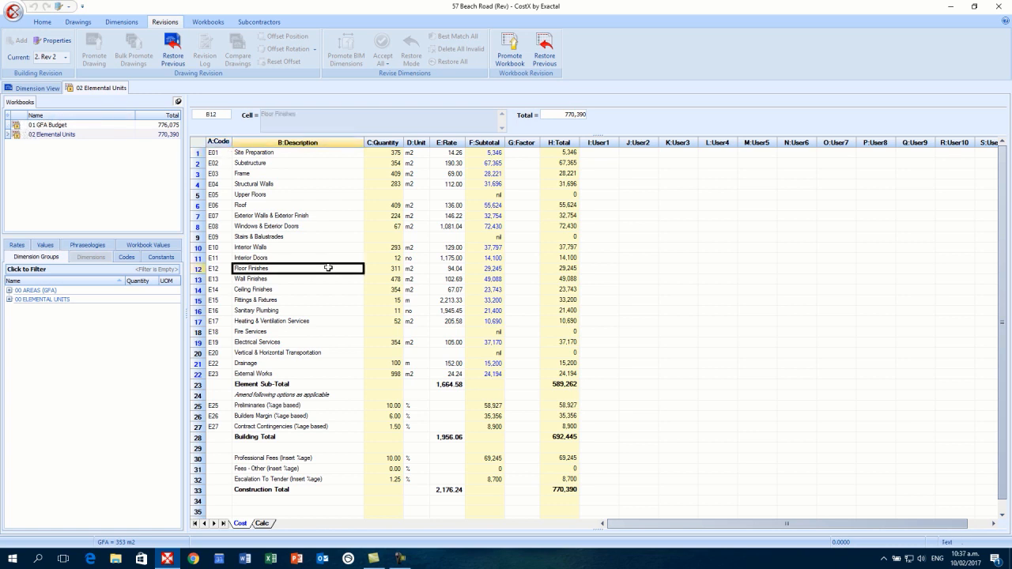
- Open the 1001: Floor Plan and 1001: Site Plan drawings, returning to the Floor Plan
{"action": "left_click", "coordinate": [35, 89]}
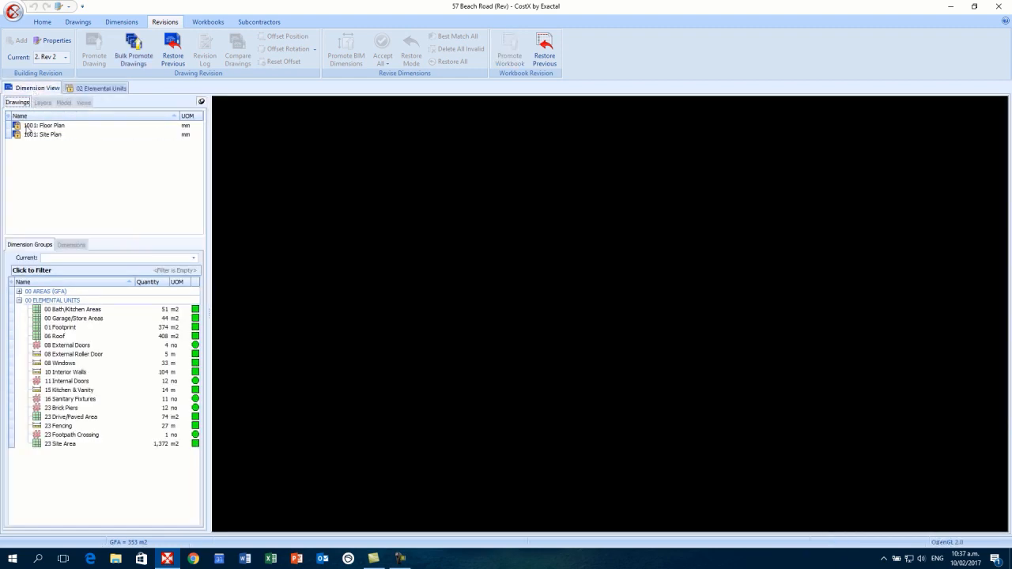
{"action": "double_click", "coordinate": [30, 127]}
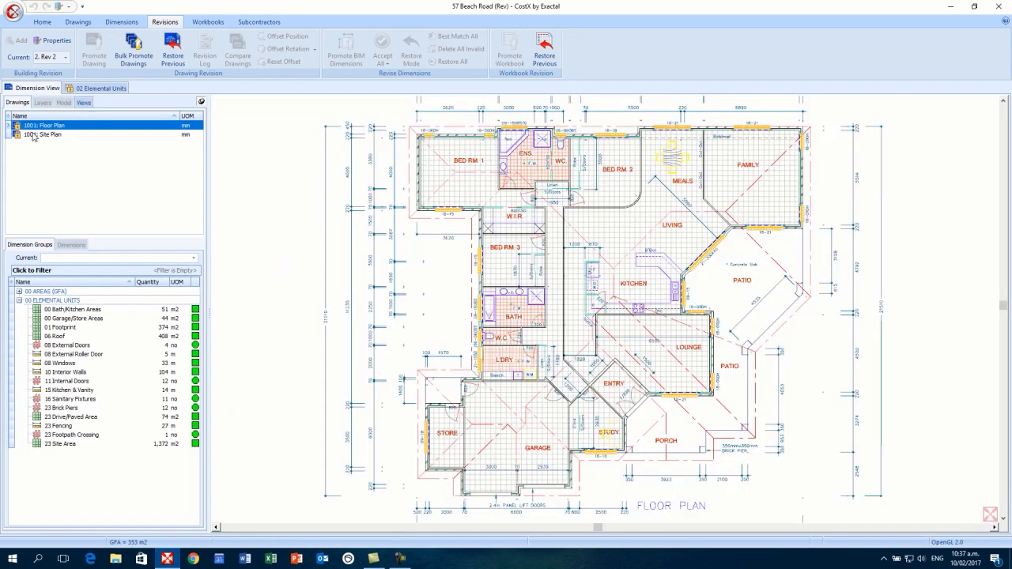
{"action": "double_click", "coordinate": [33, 135]}
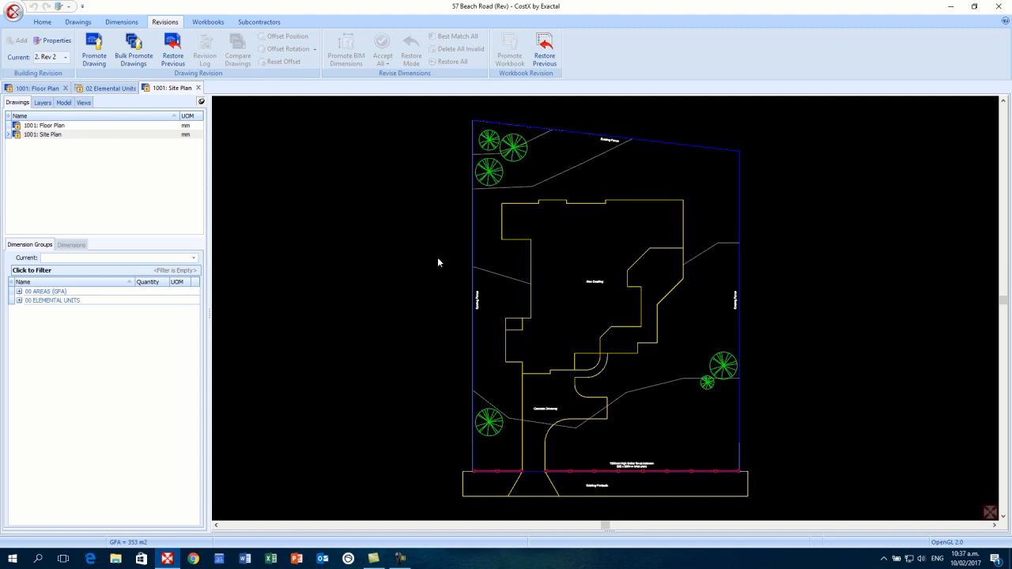
{"action": "double_click", "coordinate": [65, 127]}
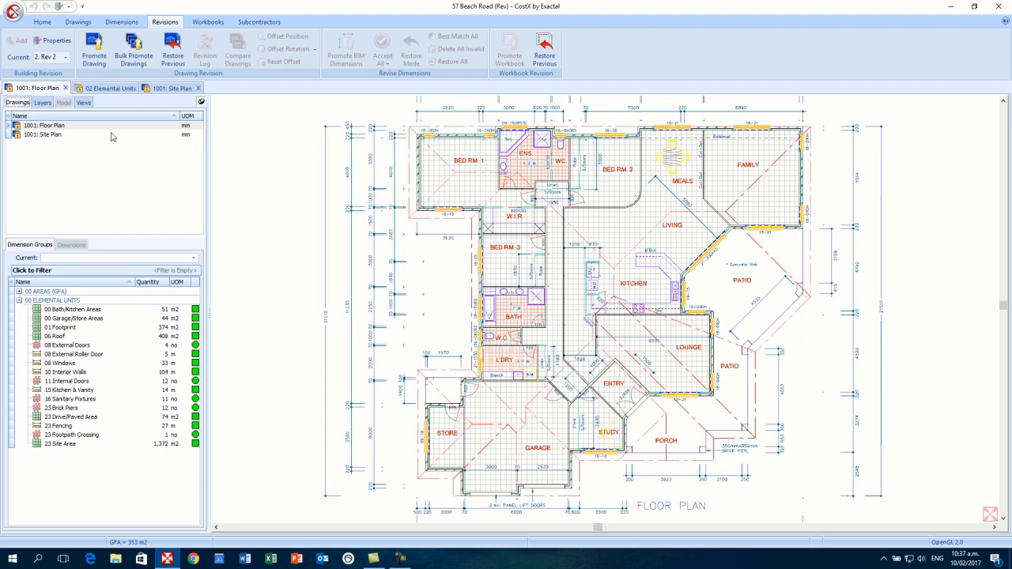
- Promote 1001: Floor Plan to Rev 2, keeping the same drawing file
{"action": "left_click", "coordinate": [98, 61]}
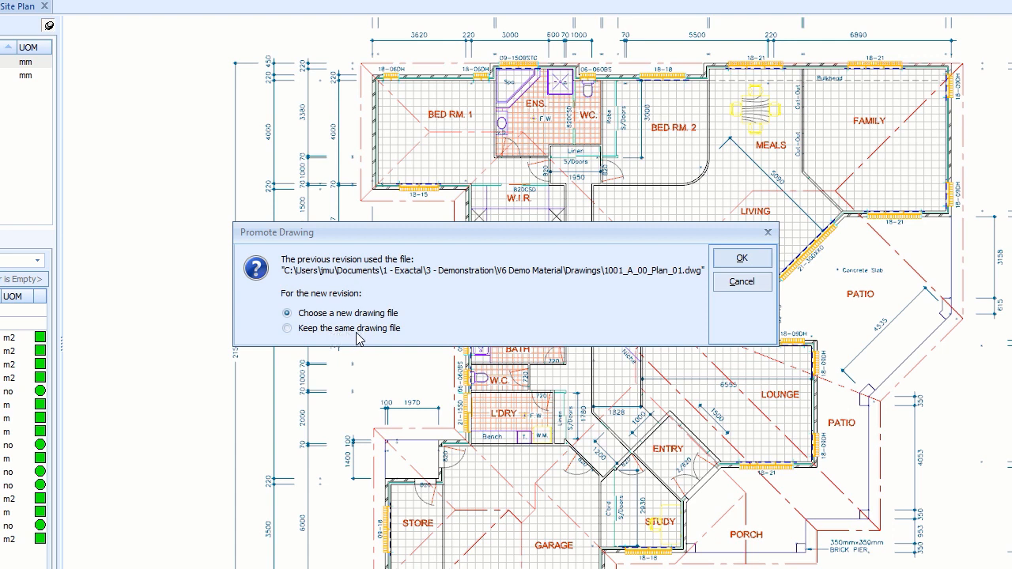
{"action": "left_click", "coordinate": [287, 328]}
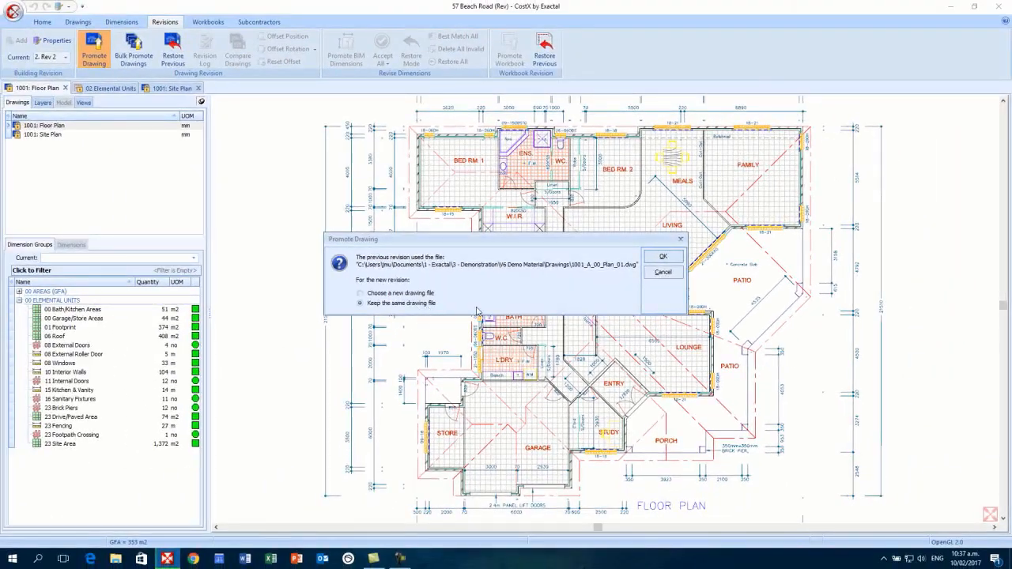
{"action": "left_click", "coordinate": [664, 258]}
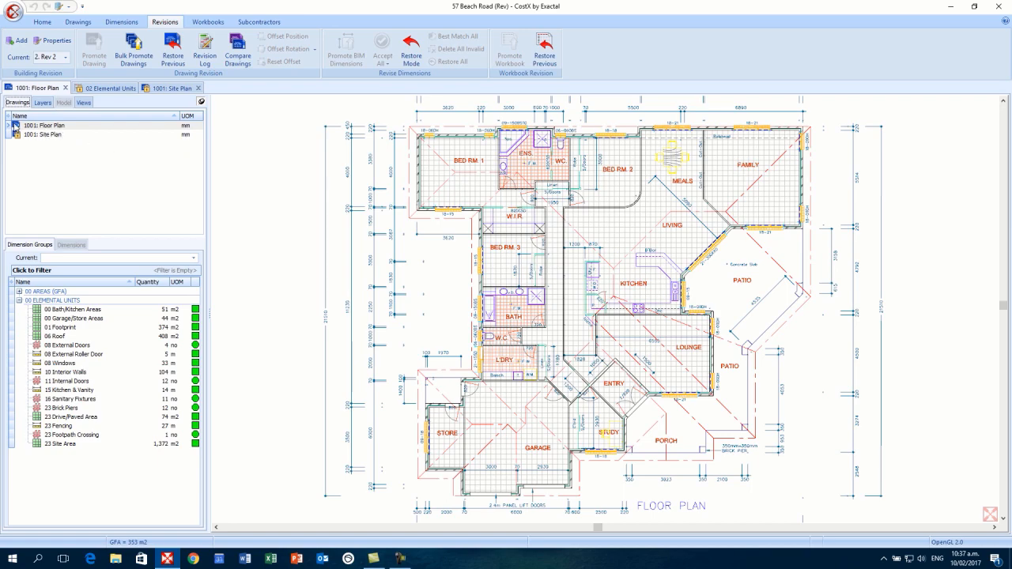
{"action": "mouse_move", "coordinate": [24, 126]}
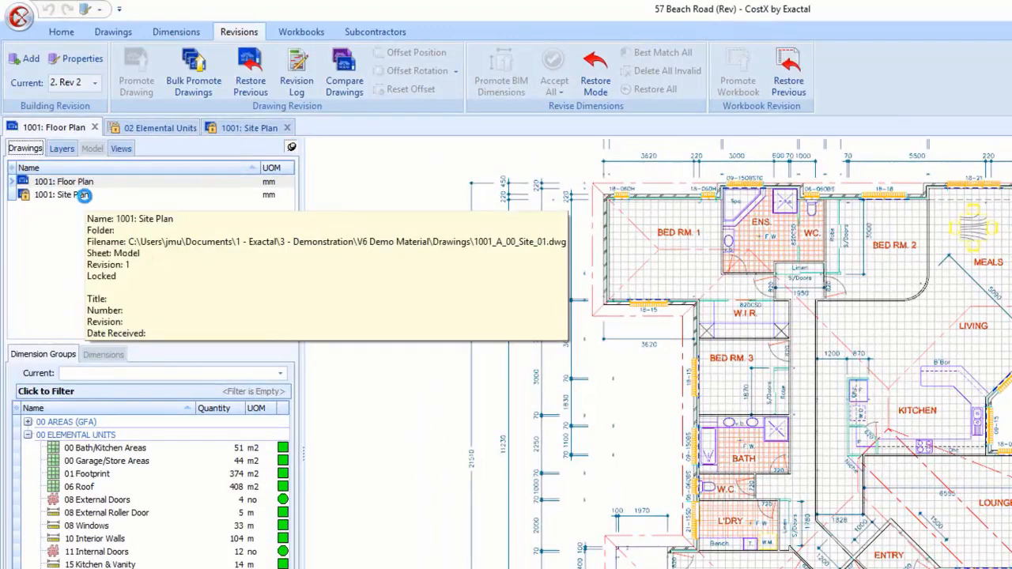
- Promote 1001: Site Plan to Rev 2 using the new file 1001_A_00_Site_02
{"action": "left_click", "coordinate": [58, 136]}
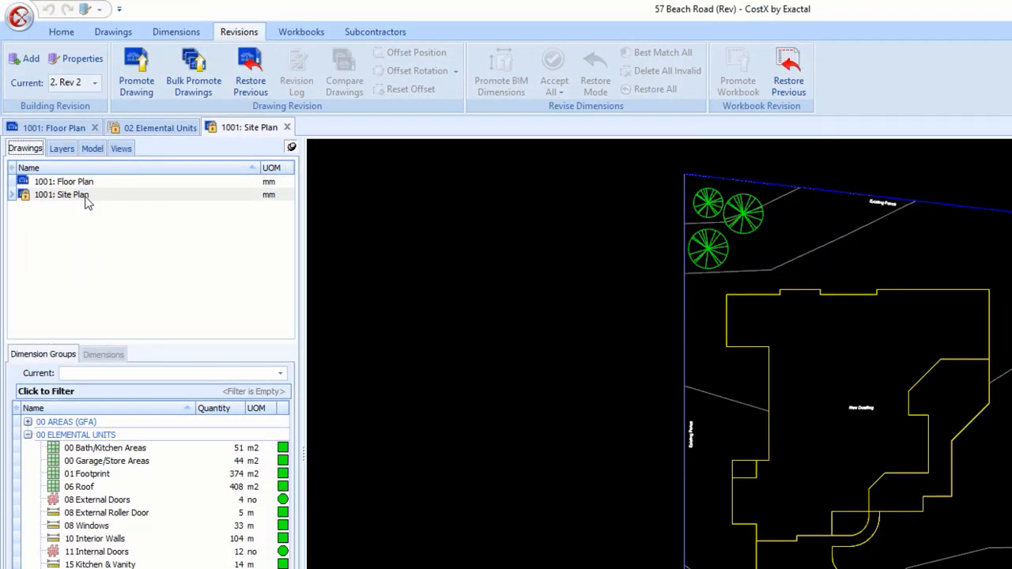
{"action": "left_click", "coordinate": [137, 84]}
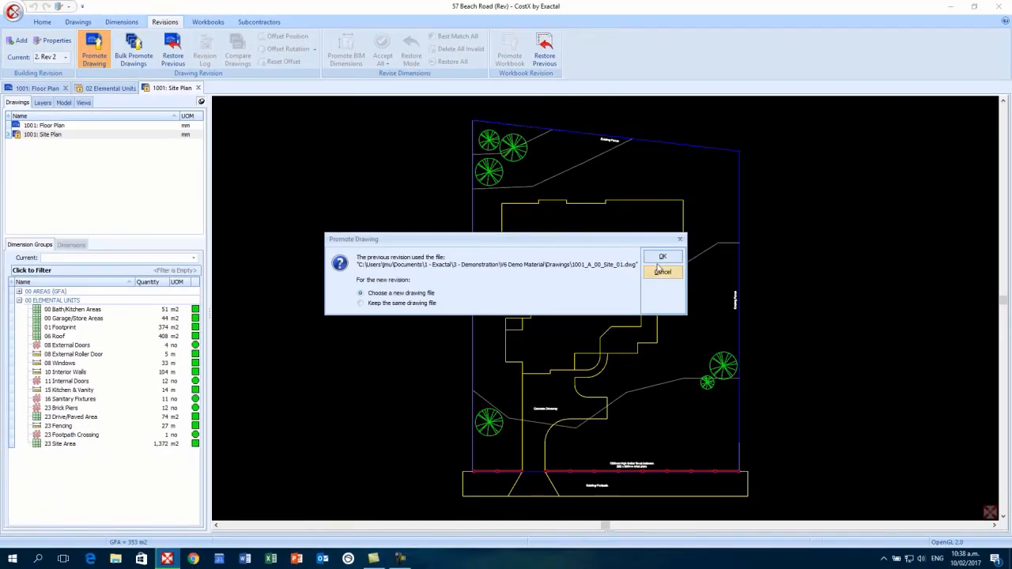
{"action": "left_click", "coordinate": [935, 362]}
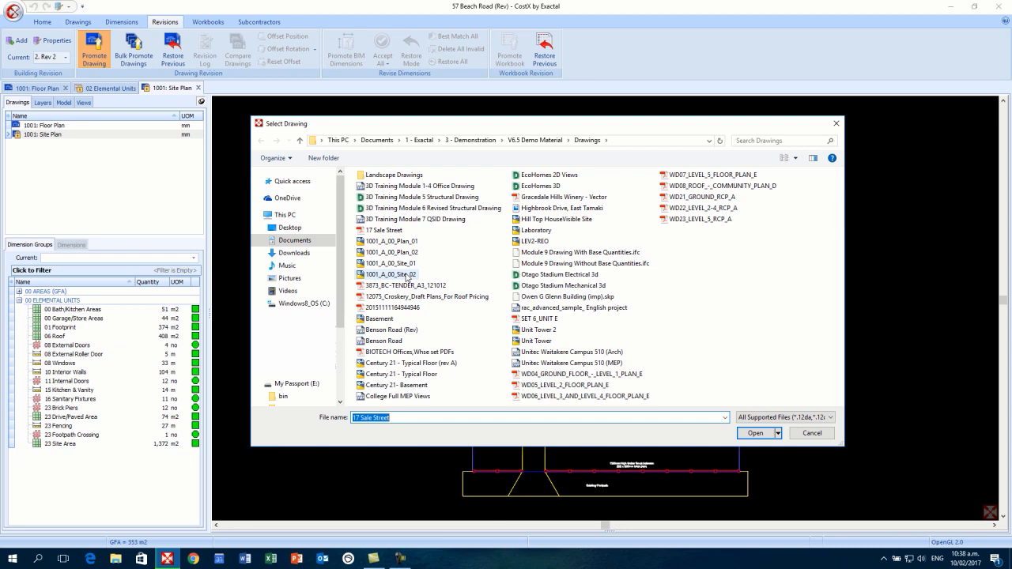
{"action": "left_click", "coordinate": [407, 275]}
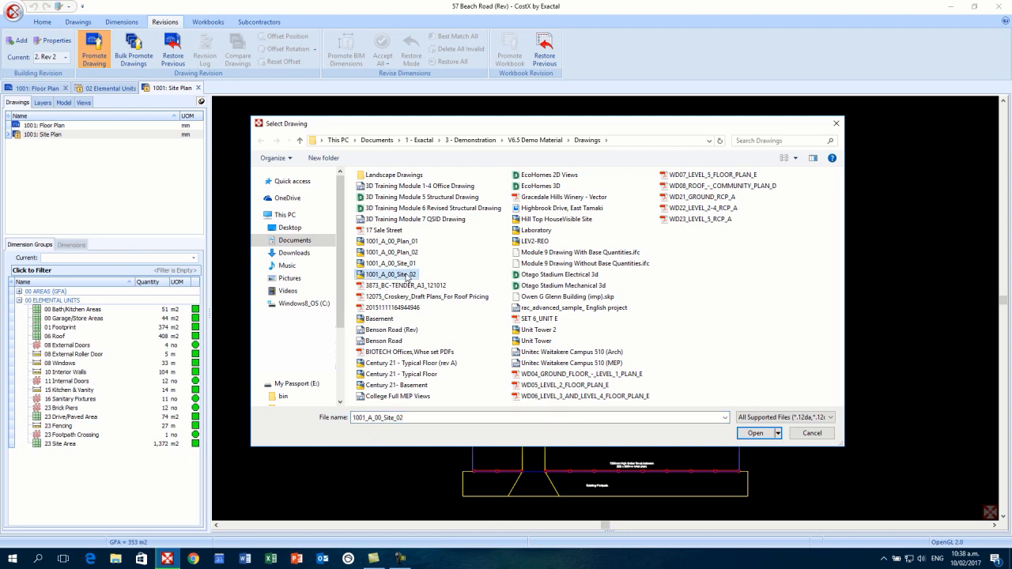
{"action": "left_click", "coordinate": [760, 437]}
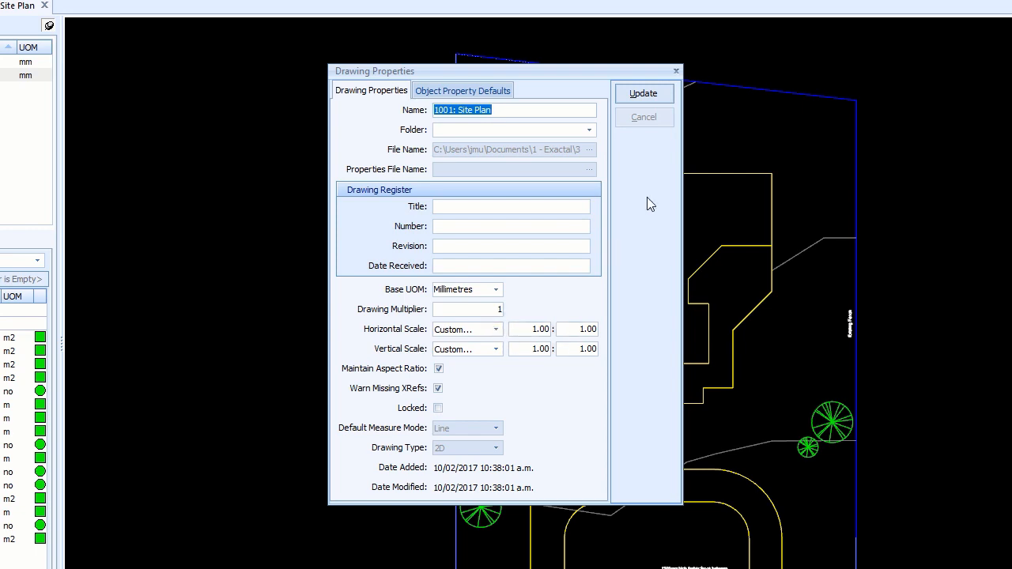
{"action": "left_click", "coordinate": [668, 96]}
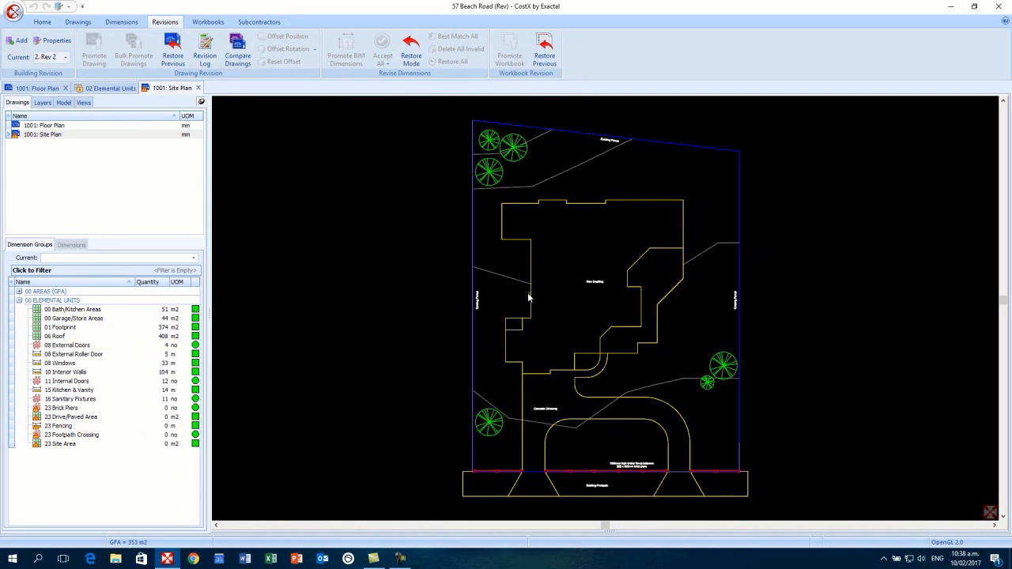
- Run an overlay comparison of the site plan against Revision 1
{"action": "mouse_move", "coordinate": [18, 139]}
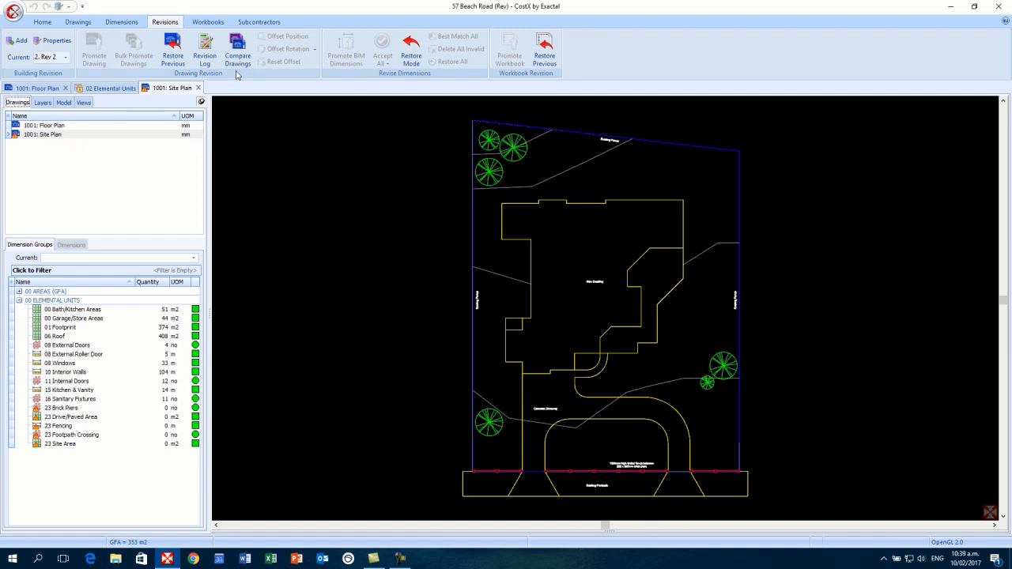
{"action": "left_click", "coordinate": [240, 53]}
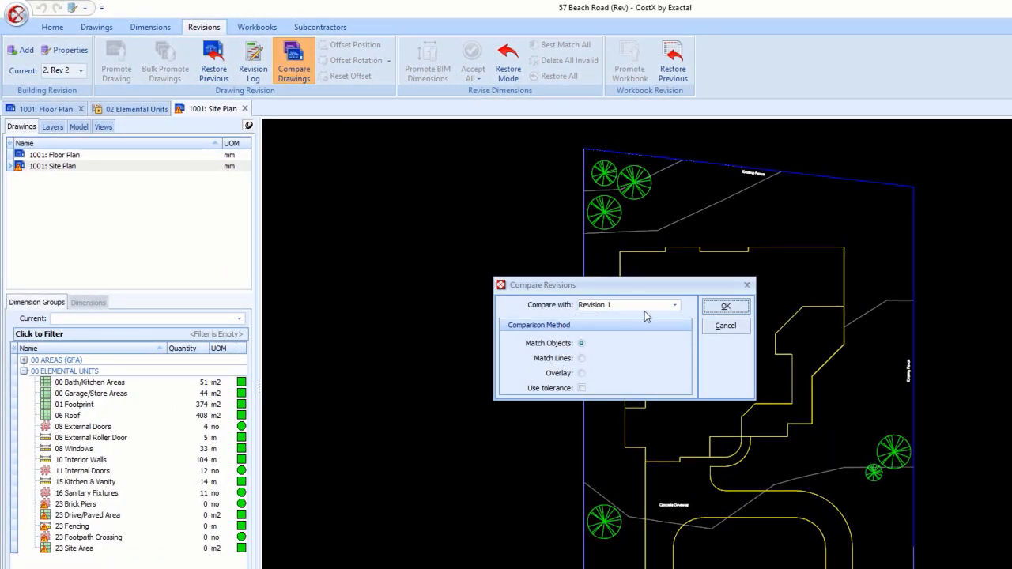
{"action": "left_click", "coordinate": [674, 306]}
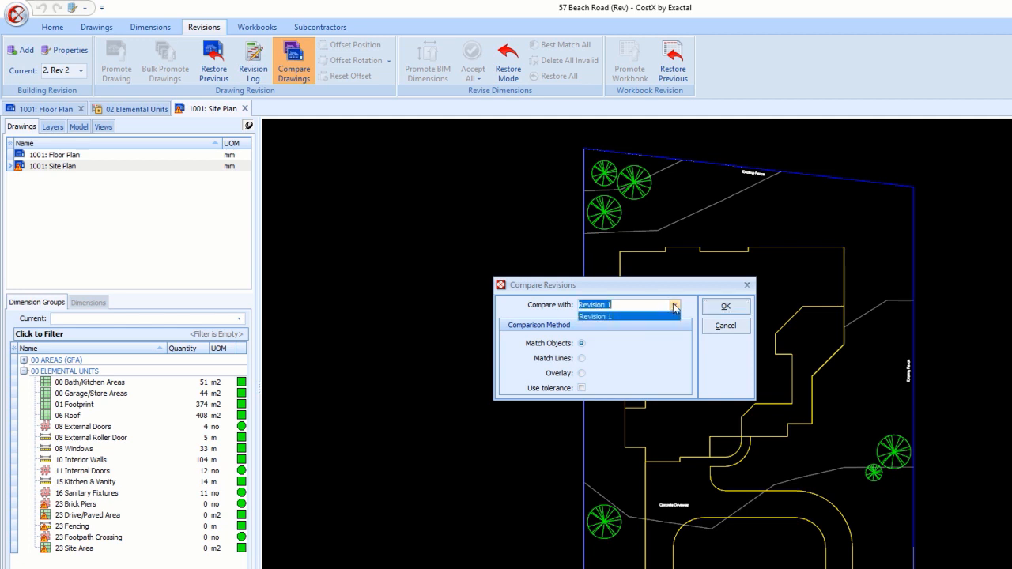
{"action": "left_click", "coordinate": [675, 306]}
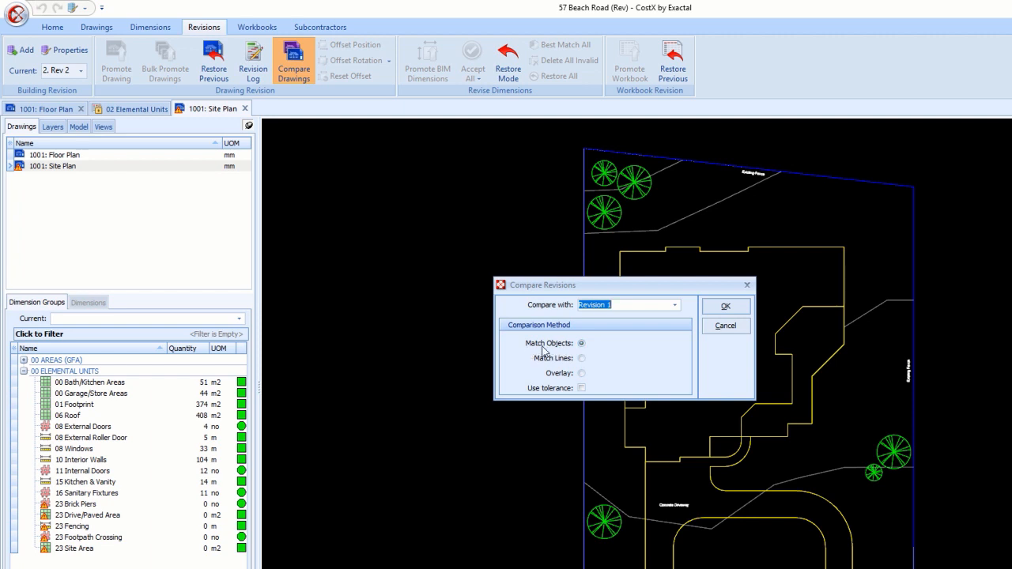
{"action": "left_click", "coordinate": [581, 374]}
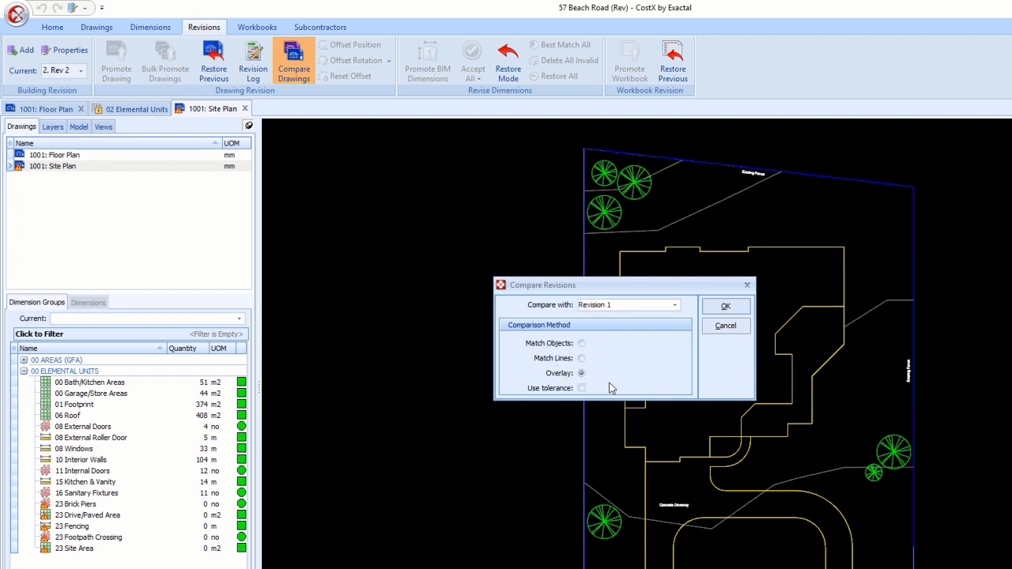
{"action": "left_click", "coordinate": [728, 307]}
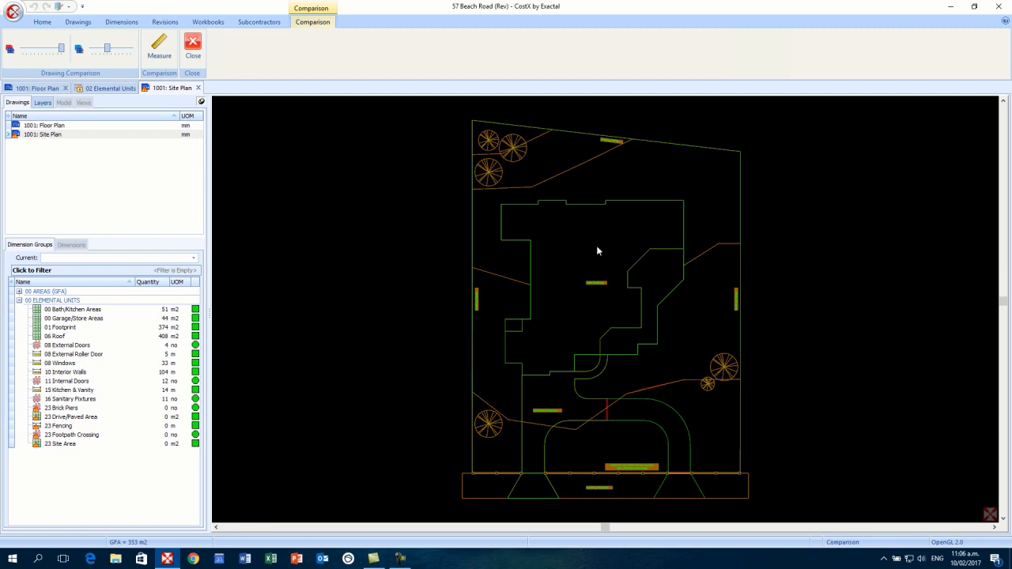
- Align the new site plan over the original and pan and zoom to inspect differences
{"action": "mouse_move", "coordinate": [596, 251]}
{"action": "left_mouse_down"}
{"action": "mouse_move", "coordinate": [625, 266]}
{"action": "mouse_move", "coordinate": [735, 262]}
{"action": "mouse_move", "coordinate": [783, 238]}
{"action": "mouse_move", "coordinate": [764, 247]}
{"action": "left_mouse_up"}
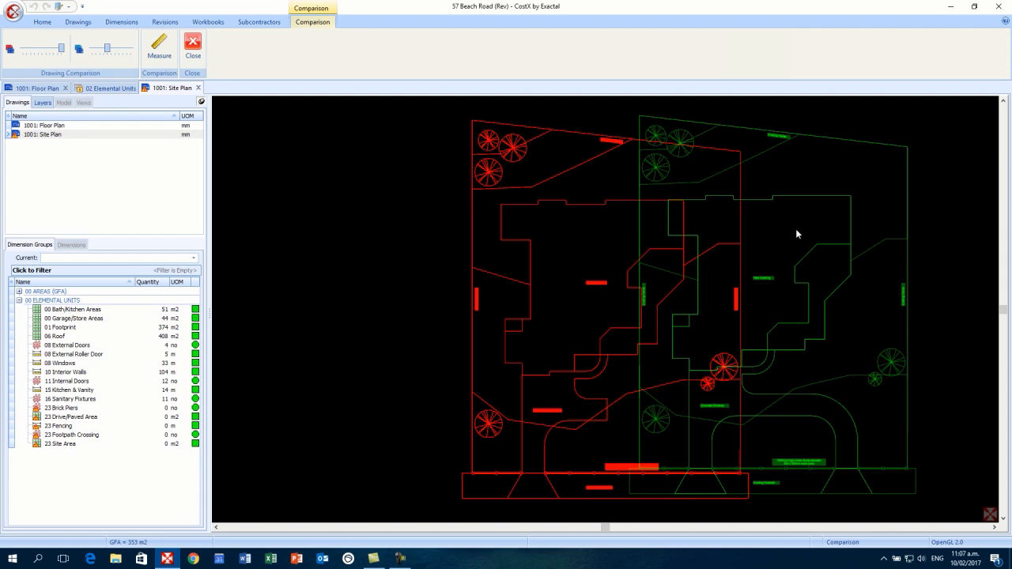
{"action": "left_click_drag", "start_coordinate": [795, 229], "coordinate": [628, 235]}
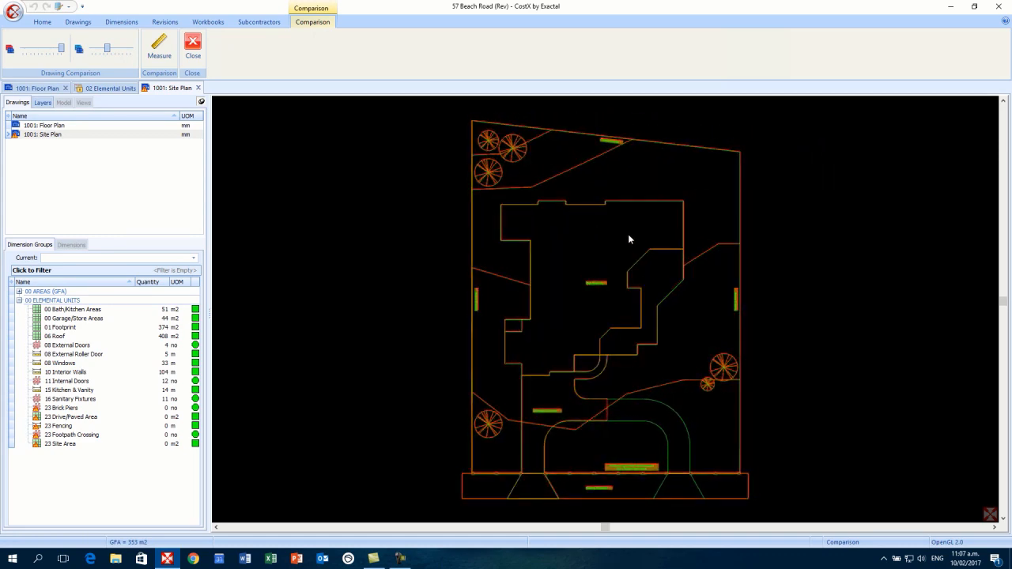
{"action": "scroll", "coordinate": [625, 241], "scroll_direction": "up", "scroll_amount": 4}
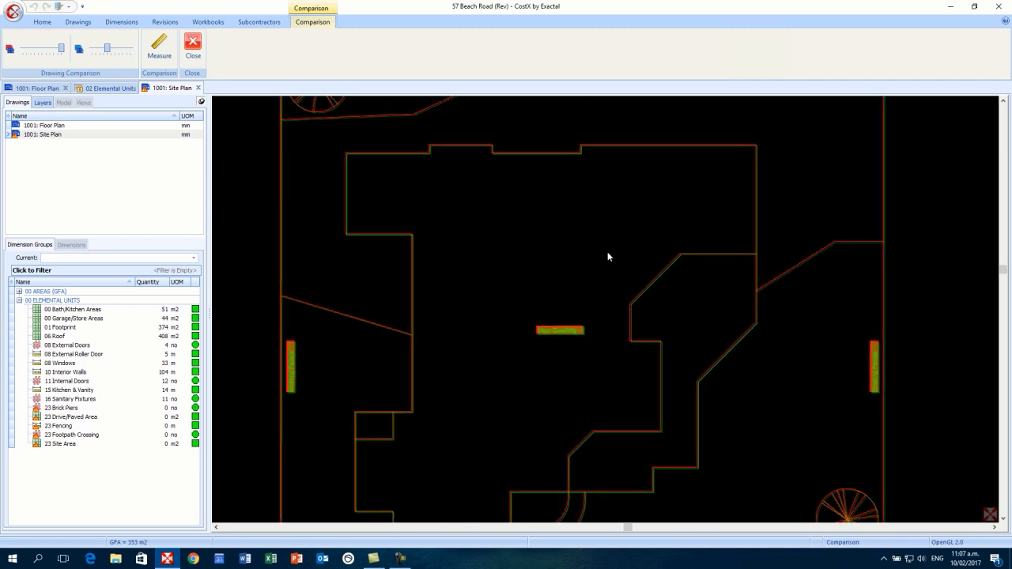
{"action": "left_click_drag", "start_coordinate": [585, 309], "coordinate": [598, 210]}
{"action": "scroll", "coordinate": [613, 219], "scroll_direction": "down", "scroll_amount": 8}
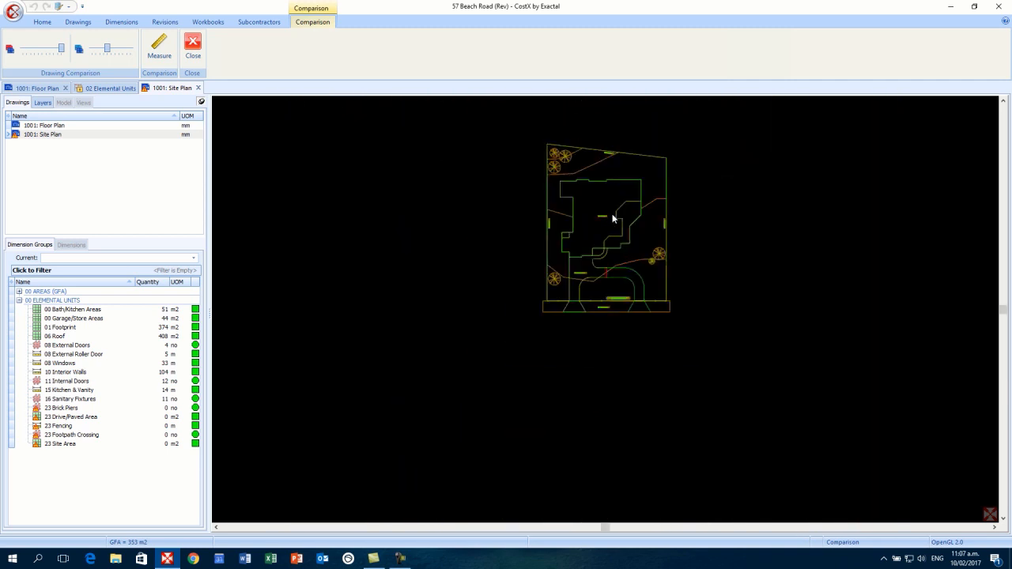
{"action": "scroll", "coordinate": [612, 218], "scroll_direction": "up", "scroll_amount": 4}
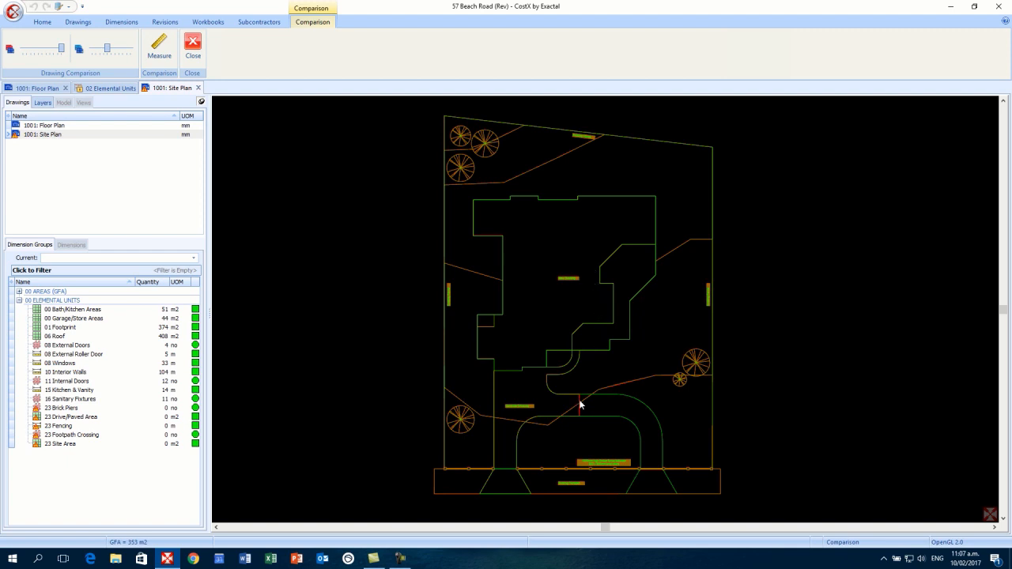
{"action": "scroll", "coordinate": [579, 404], "scroll_direction": "up", "scroll_amount": 8}
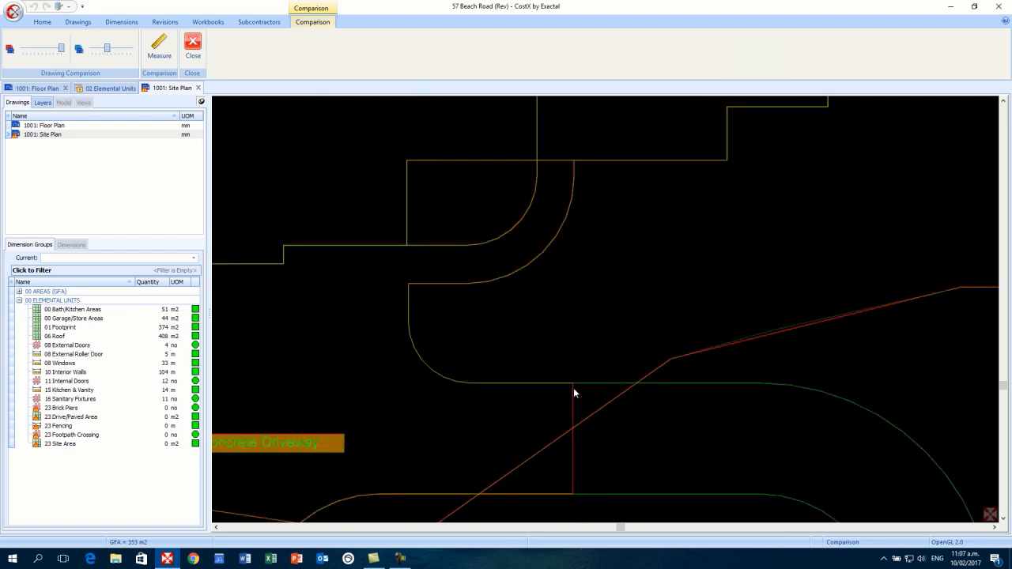
{"action": "scroll", "coordinate": [590, 395], "scroll_direction": "down", "scroll_amount": 6}
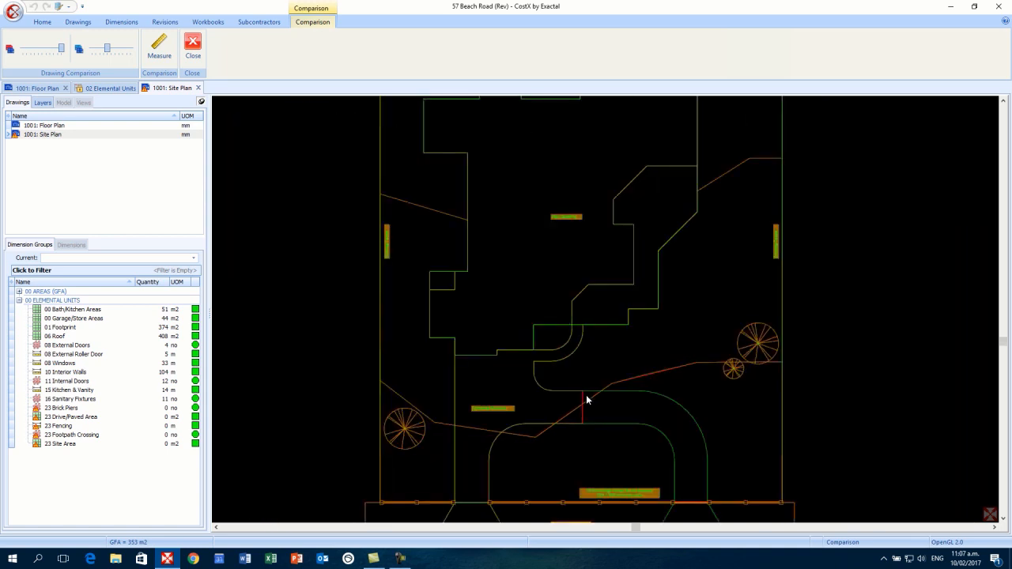
{"action": "scroll", "coordinate": [586, 400], "scroll_direction": "down", "scroll_amount": 2}
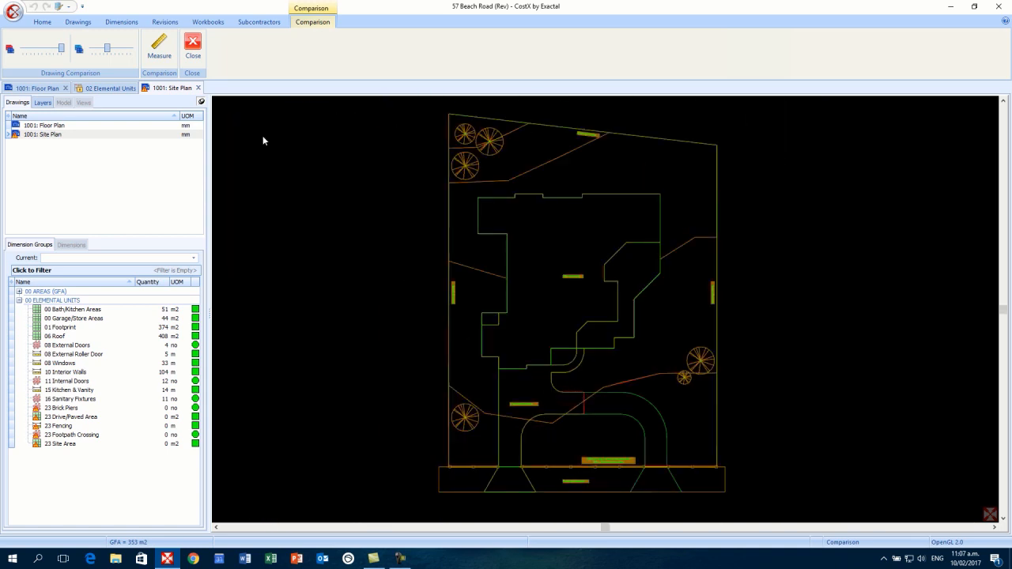
- Close the drawing comparison and select the 23 Brick Piers dimension group
{"action": "left_click", "coordinate": [192, 56]}
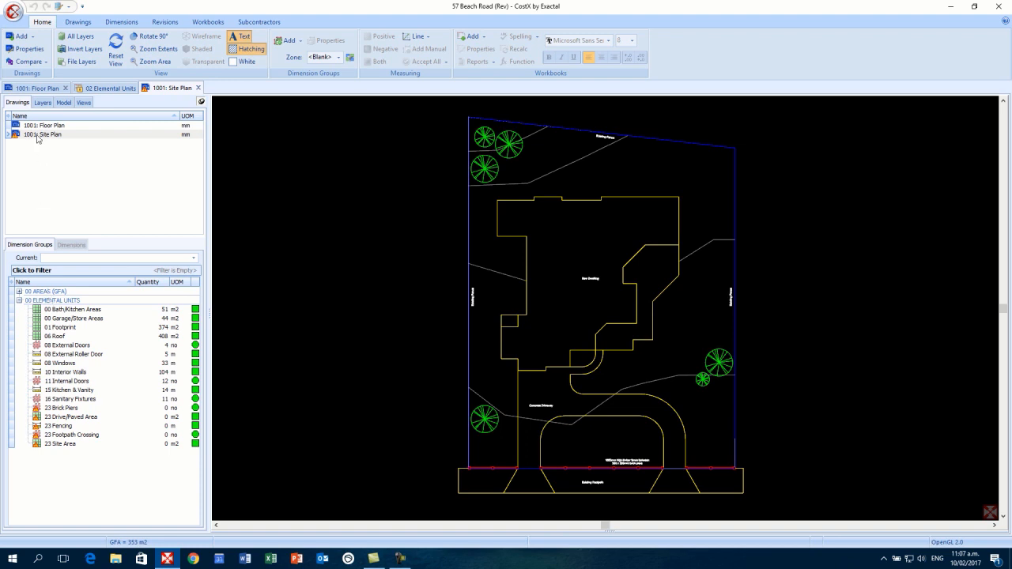
{"action": "mouse_move", "coordinate": [13, 141]}
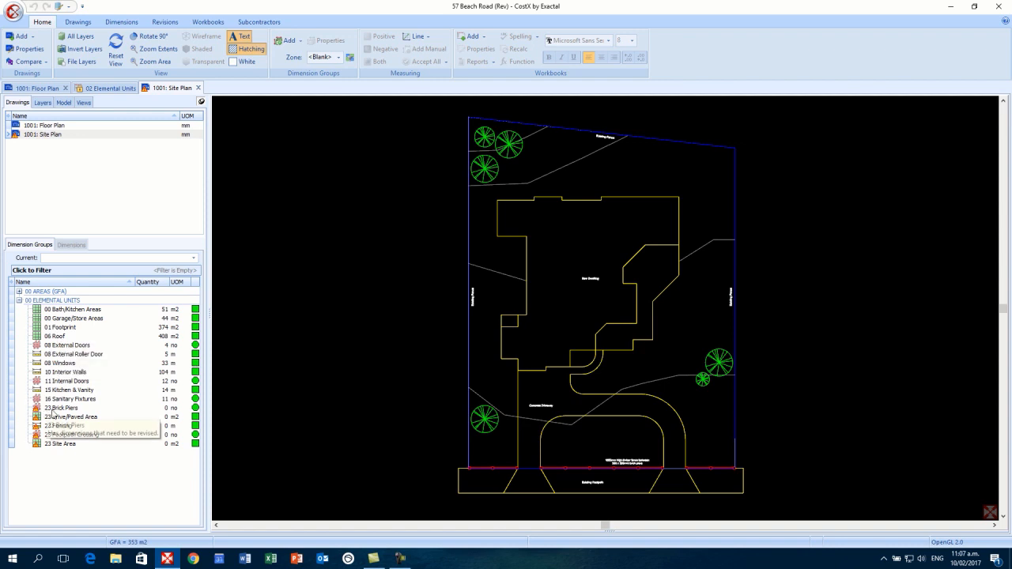
{"action": "mouse_move", "coordinate": [56, 418]}
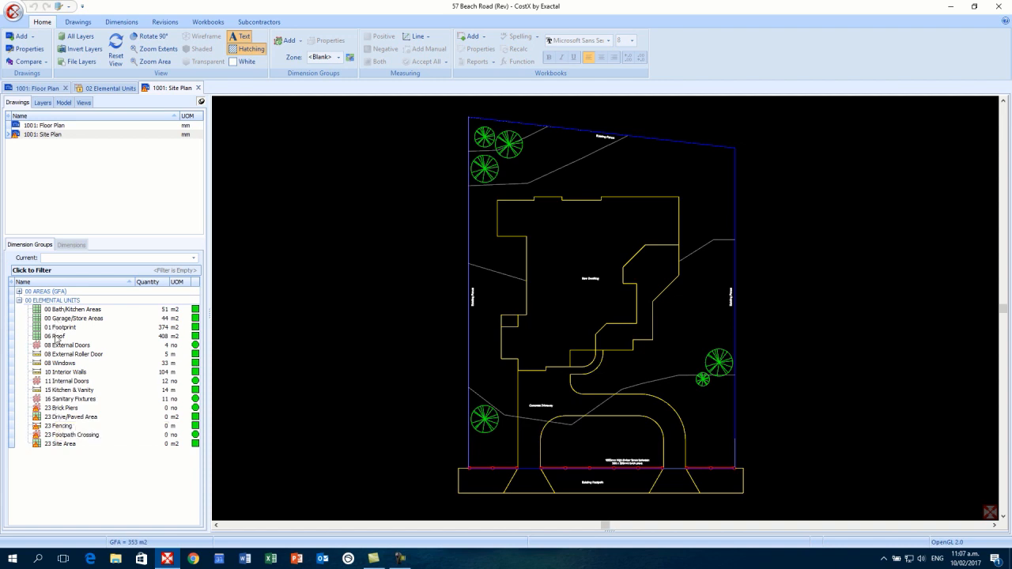
{"action": "left_click", "coordinate": [66, 410]}
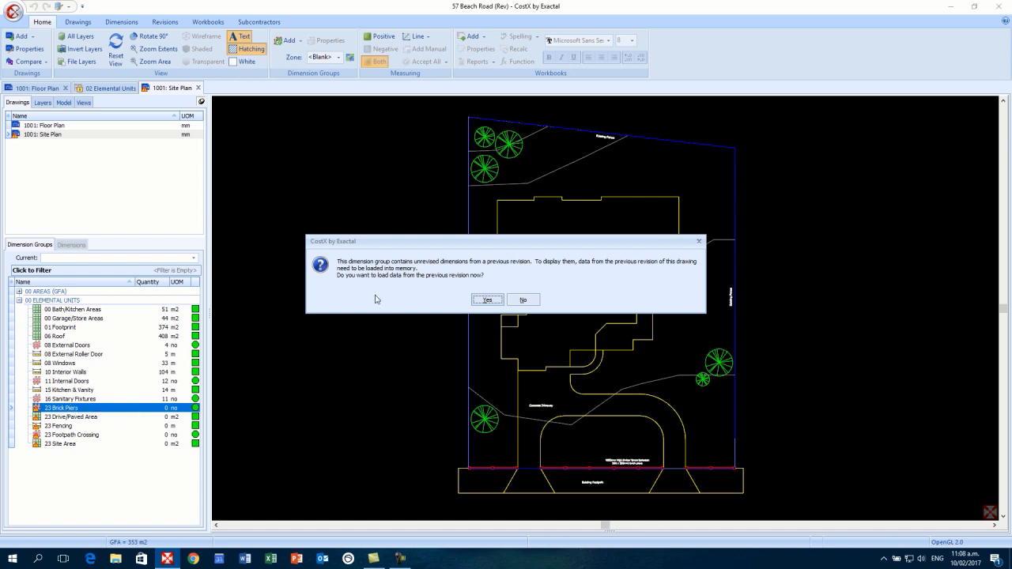
- Load the previous revision's data and accept all brick piers so 23 Brick Piers counts 12 no
{"action": "left_click", "coordinate": [496, 300]}
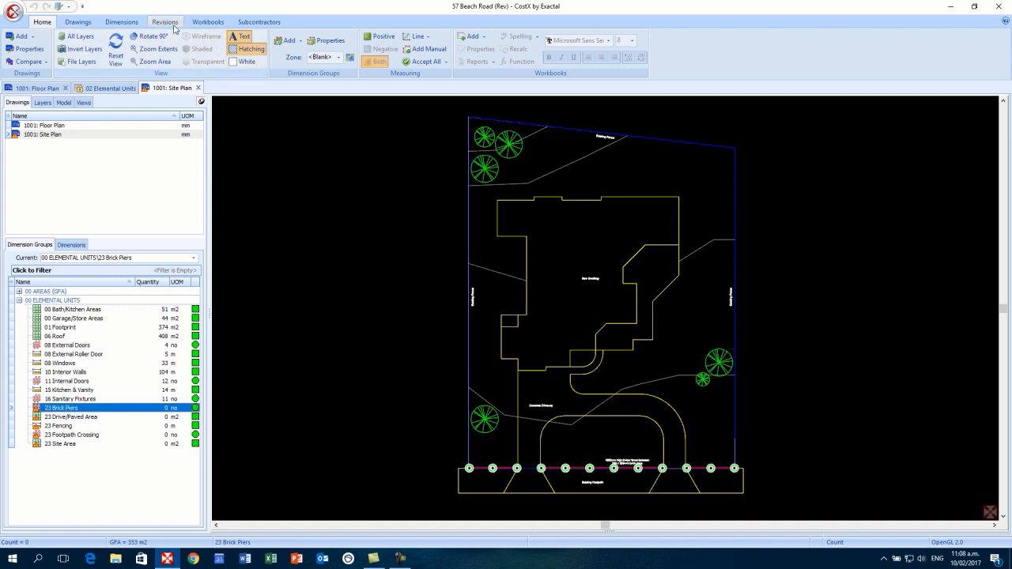
{"action": "left_click", "coordinate": [168, 23]}
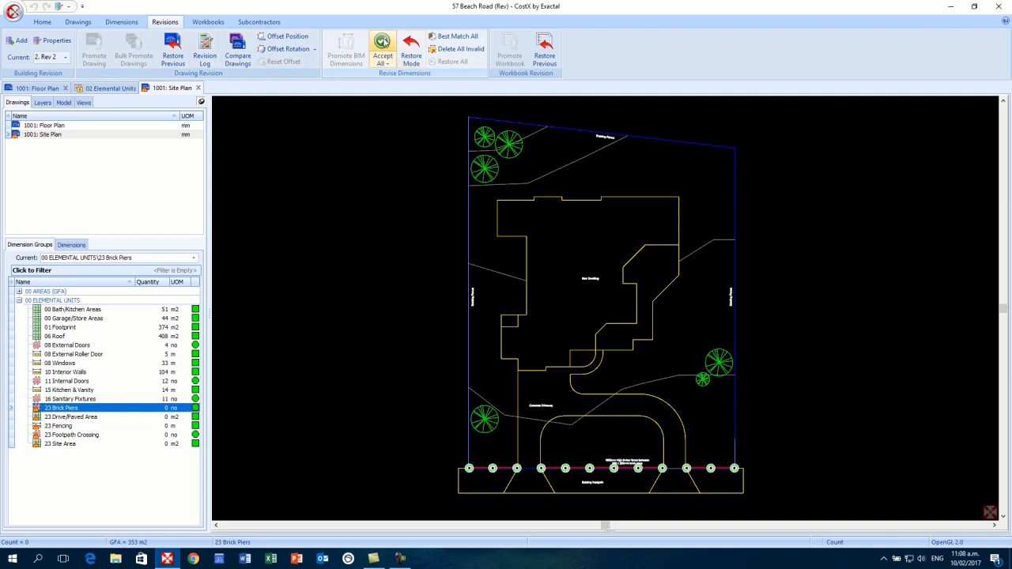
{"action": "left_click", "coordinate": [381, 42]}
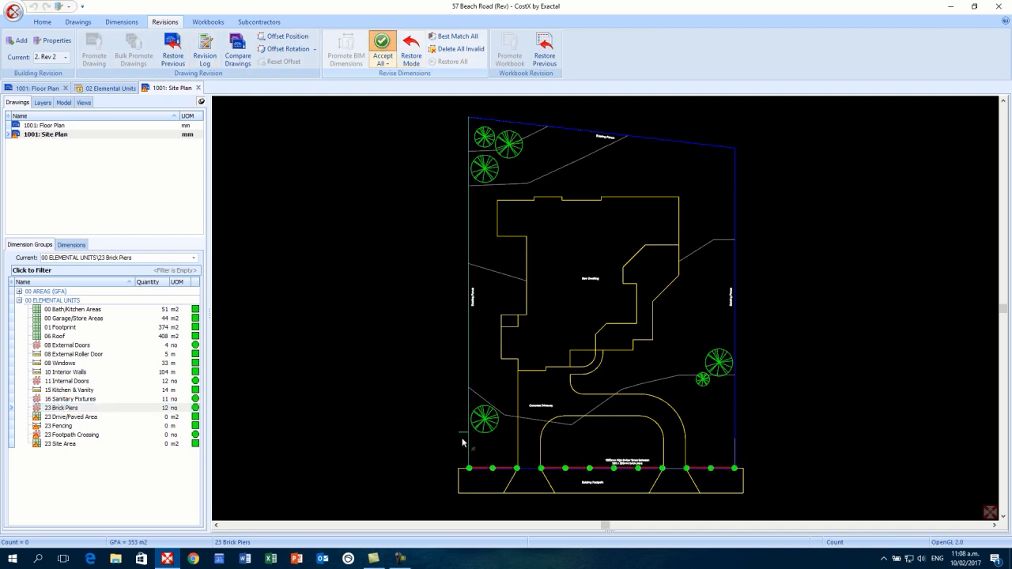
{"action": "left_click", "coordinate": [168, 409]}
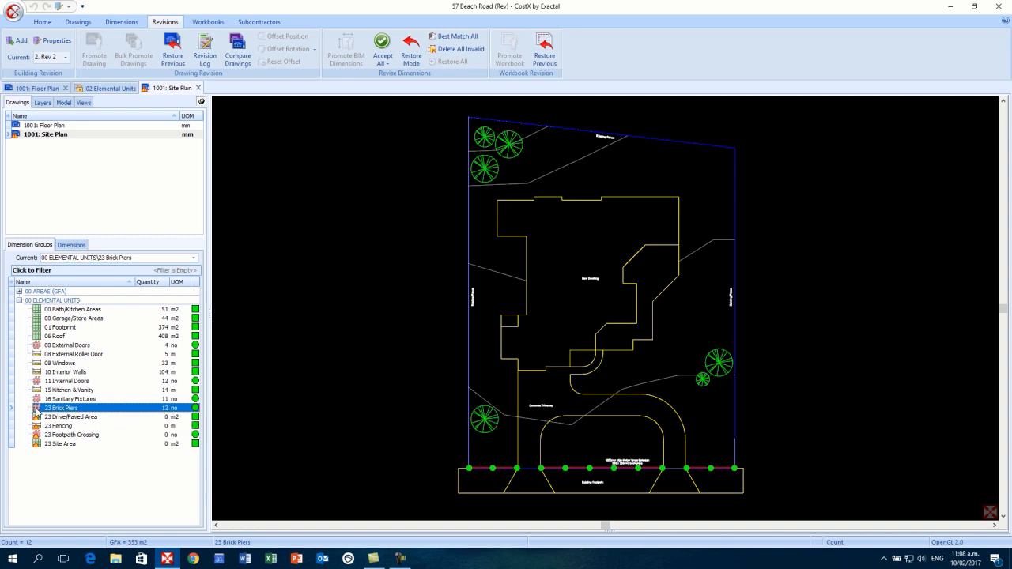
{"action": "left_click", "coordinate": [78, 418]}
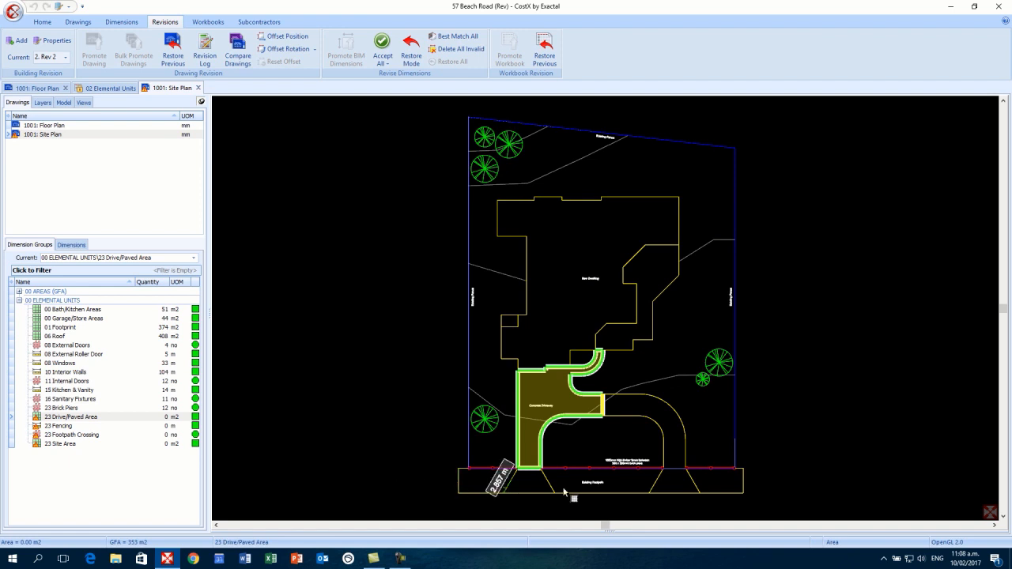
- Uncomplete the driveway area, retrace its revised right edge and accept it at 114 m2
{"action": "scroll", "coordinate": [596, 432], "scroll_direction": "up", "scroll_amount": 2}
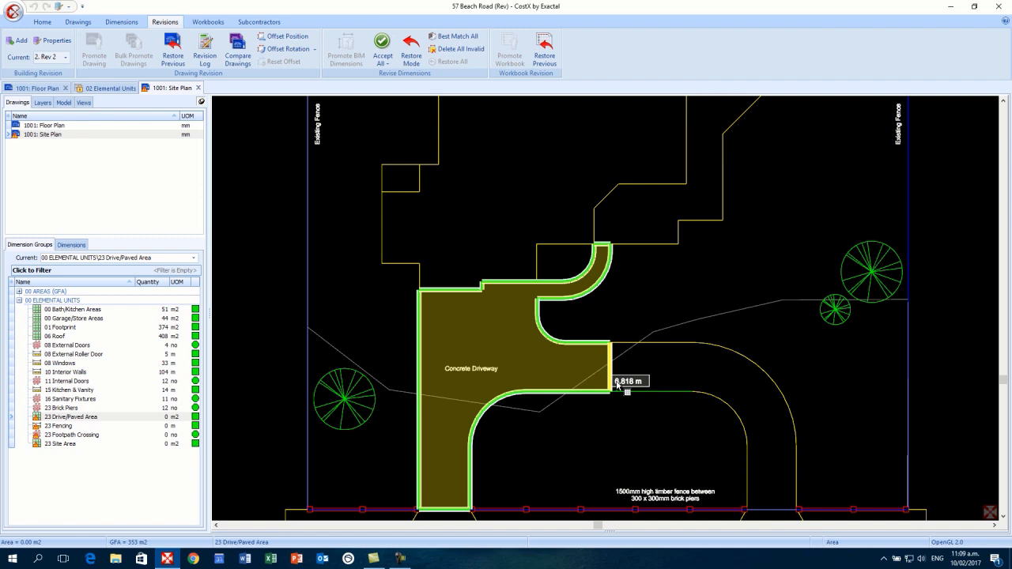
{"action": "scroll", "coordinate": [618, 385], "scroll_direction": "up", "scroll_amount": 2}
{"action": "left_click", "coordinate": [607, 384]}
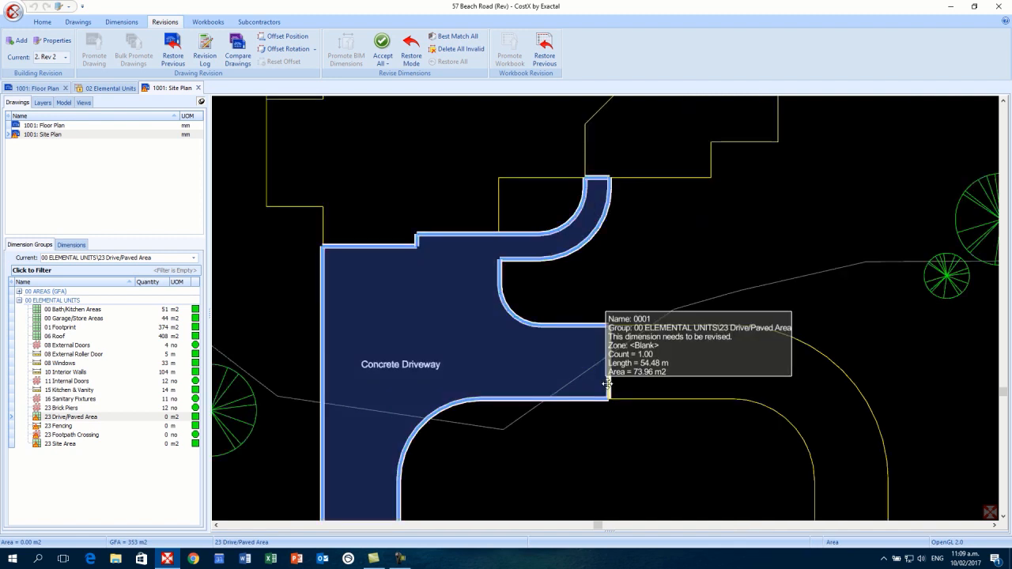
{"action": "right_click", "coordinate": [607, 384]}
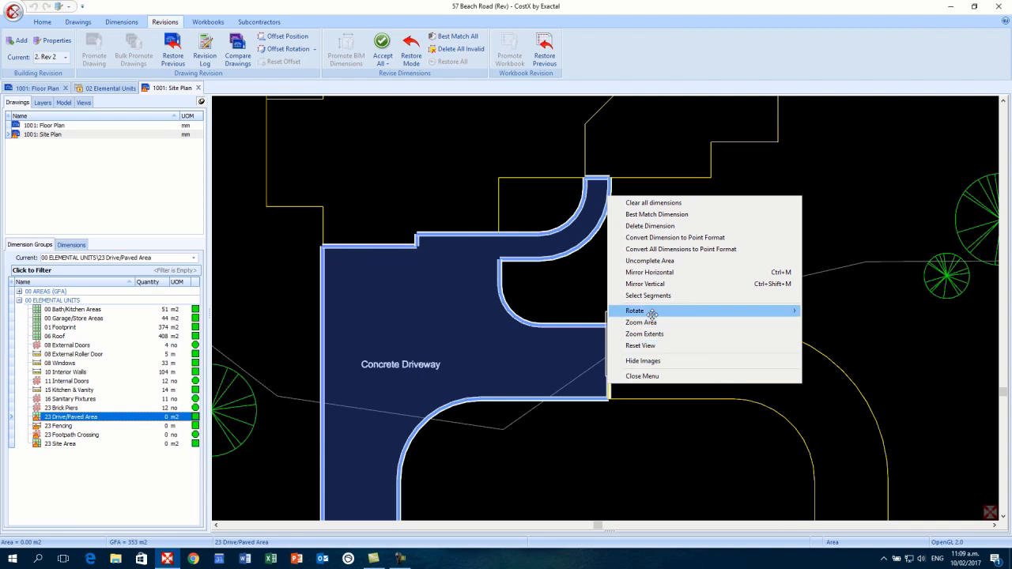
{"action": "mouse_move", "coordinate": [656, 310]}
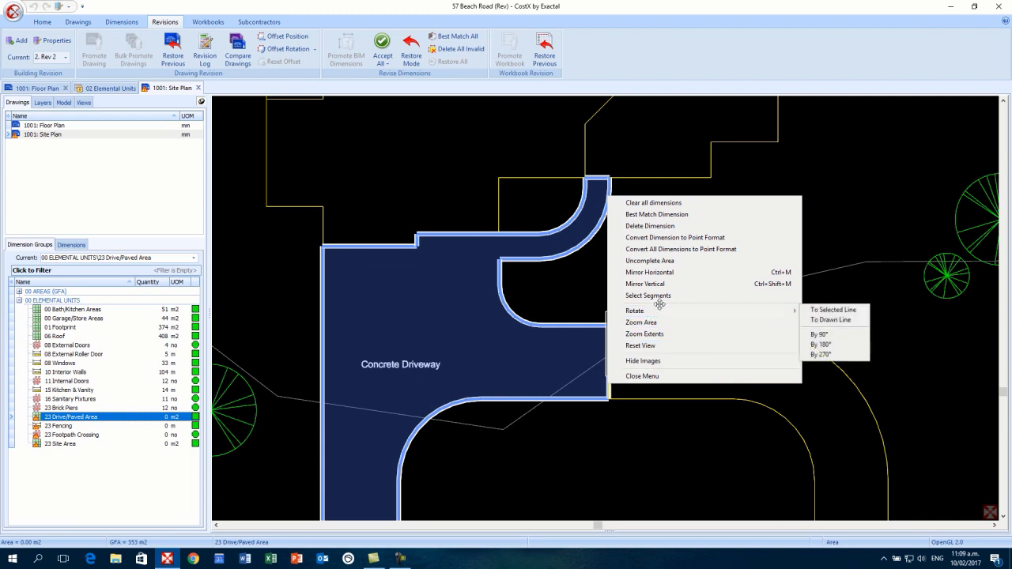
{"action": "left_click", "coordinate": [698, 261]}
{"action": "scroll", "coordinate": [706, 271], "scroll_direction": "down", "scroll_amount": 2}
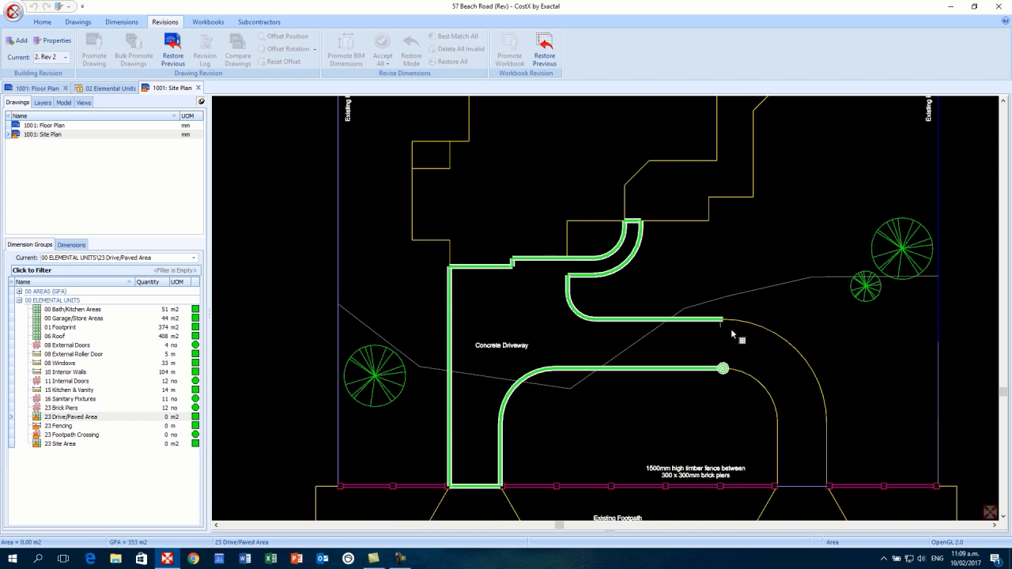
{"action": "mouse_move", "coordinate": [807, 408]}
{"action": "left_mouse_down"}
{"action": "mouse_move", "coordinate": [807, 468]}
{"action": "mouse_move", "coordinate": [792, 473]}
{"action": "mouse_move", "coordinate": [776, 400]}
{"action": "mouse_move", "coordinate": [732, 362]}
{"action": "mouse_move", "coordinate": [723, 369]}
{"action": "left_mouse_up"}
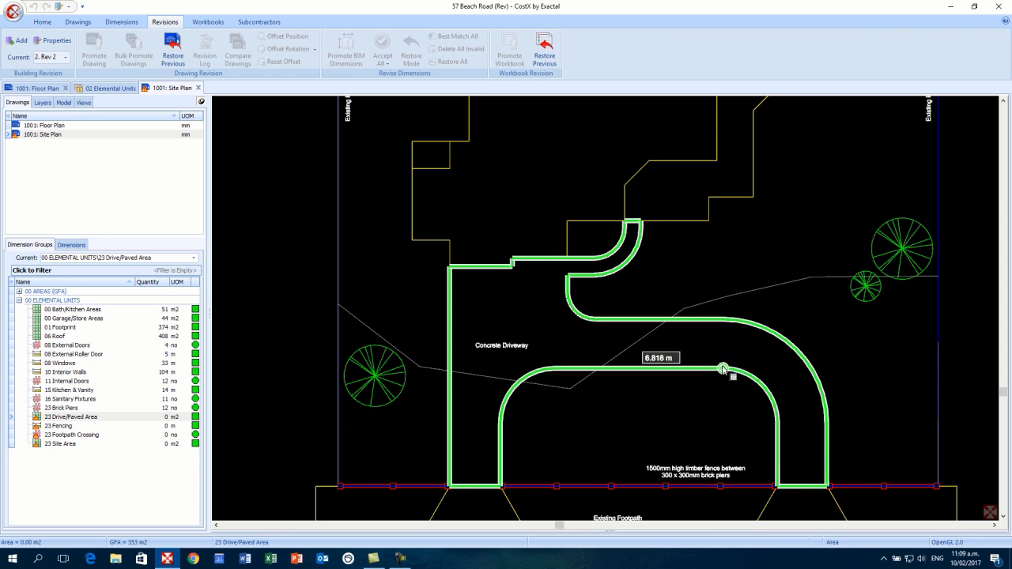
{"action": "left_click", "coordinate": [722, 369]}
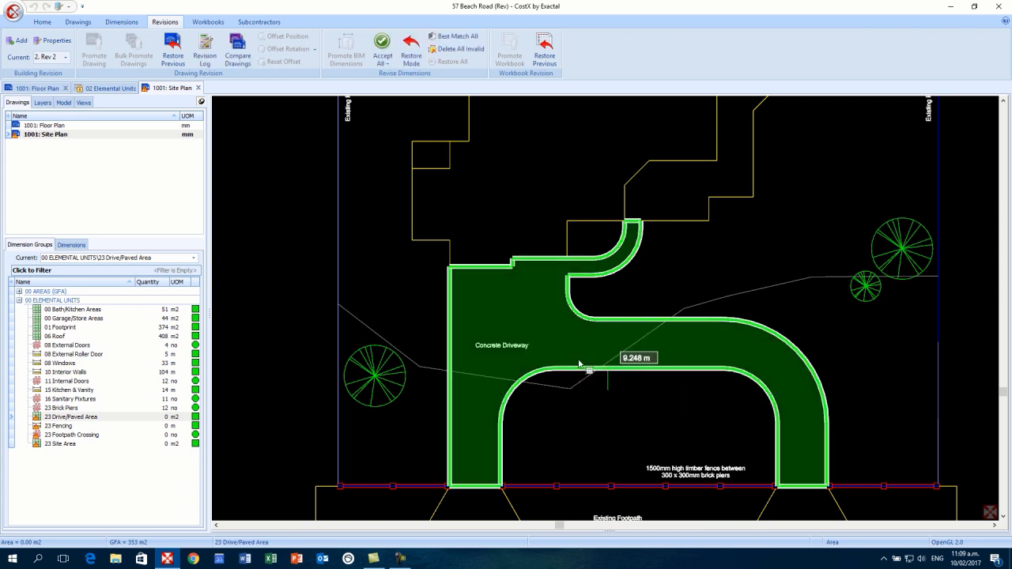
{"action": "left_click", "coordinate": [382, 46]}
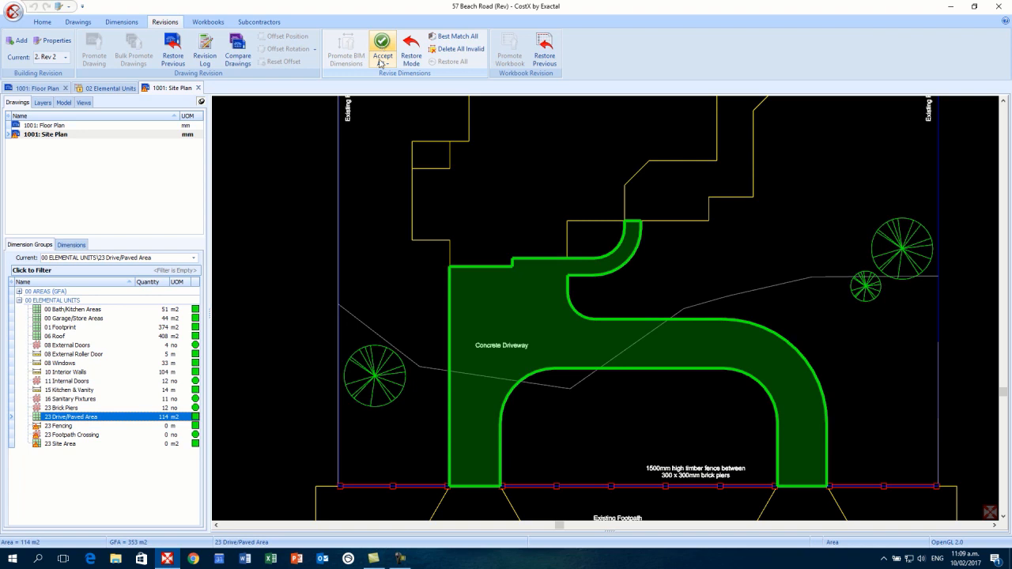
{"action": "left_click", "coordinate": [59, 426]}
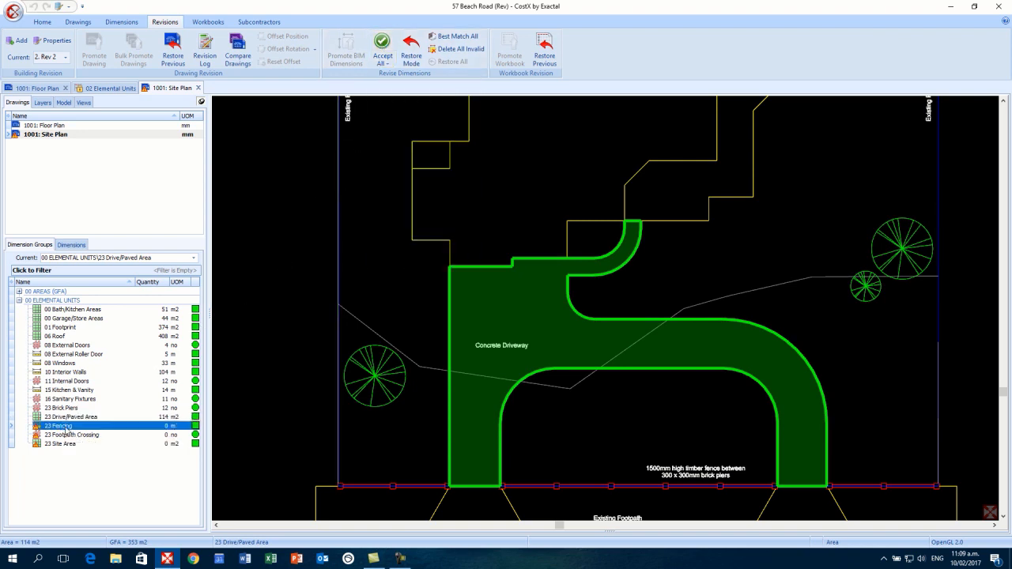
- Best-match the unrevised fence segment along the footpath to the new drawing
{"action": "left_click_drag", "start_coordinate": [650, 413], "coordinate": [612, 341]}
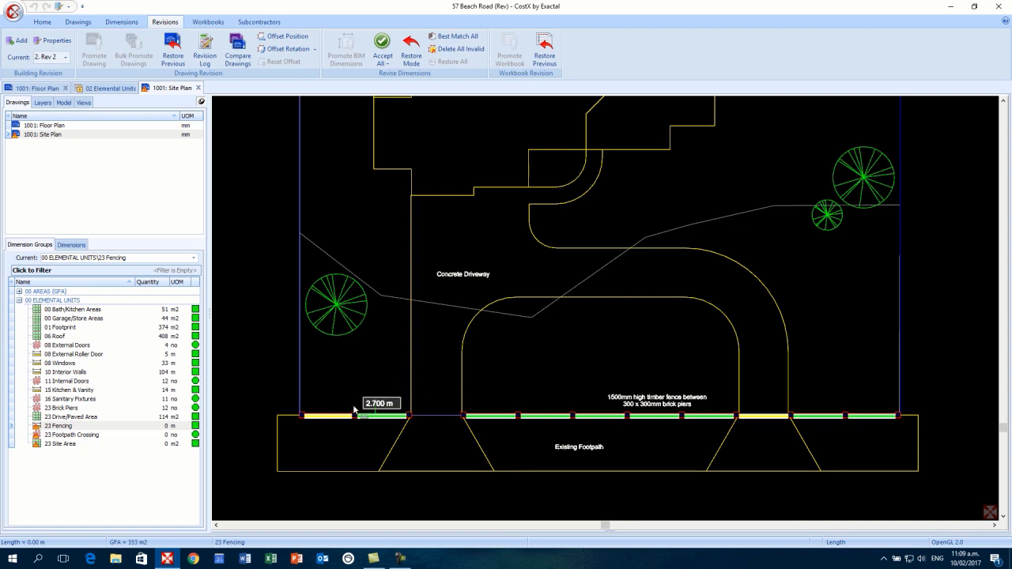
{"action": "mouse_move", "coordinate": [320, 417]}
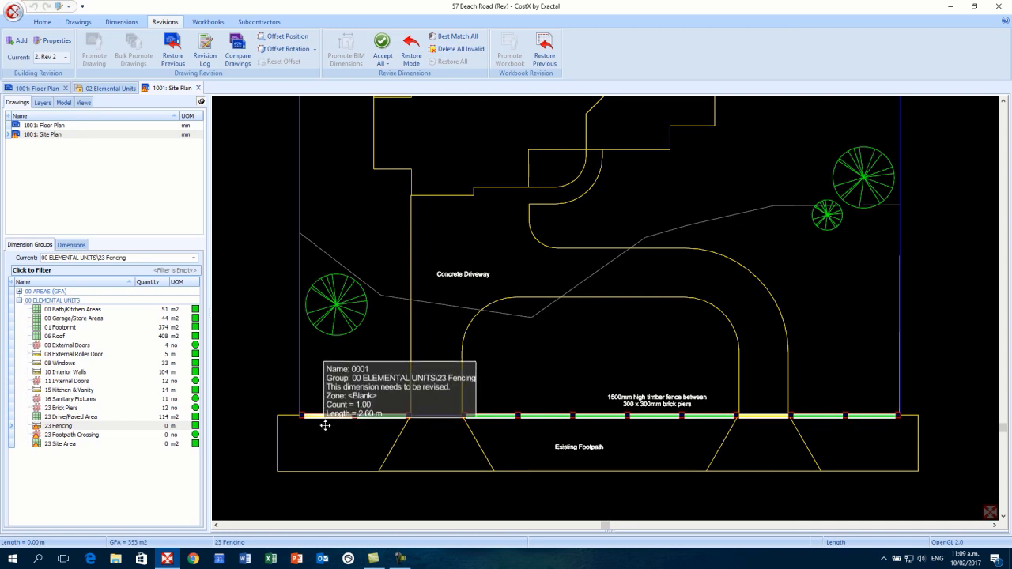
{"action": "scroll", "coordinate": [327, 422], "scroll_direction": "up", "scroll_amount": 2}
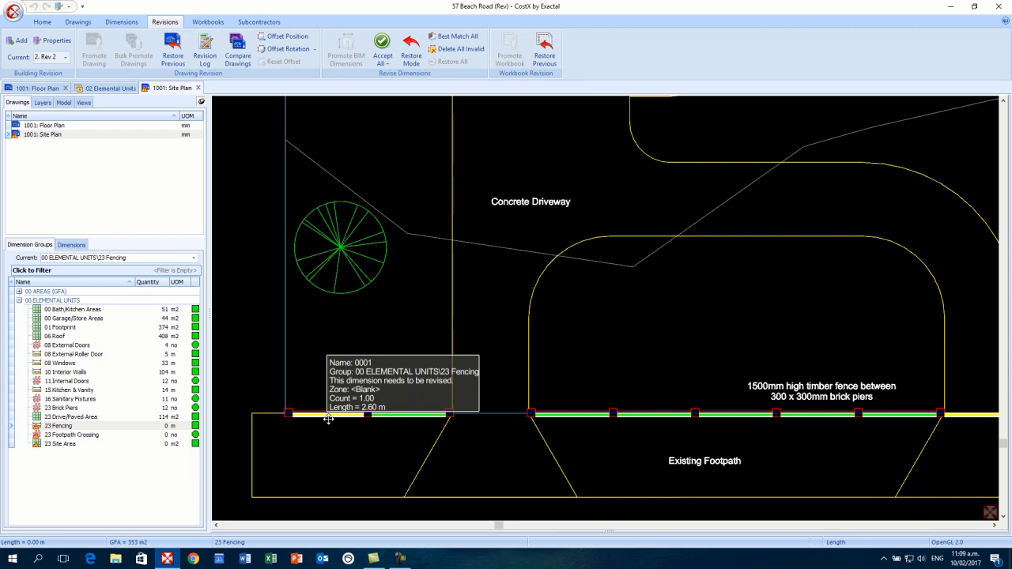
{"action": "right_click", "coordinate": [327, 417]}
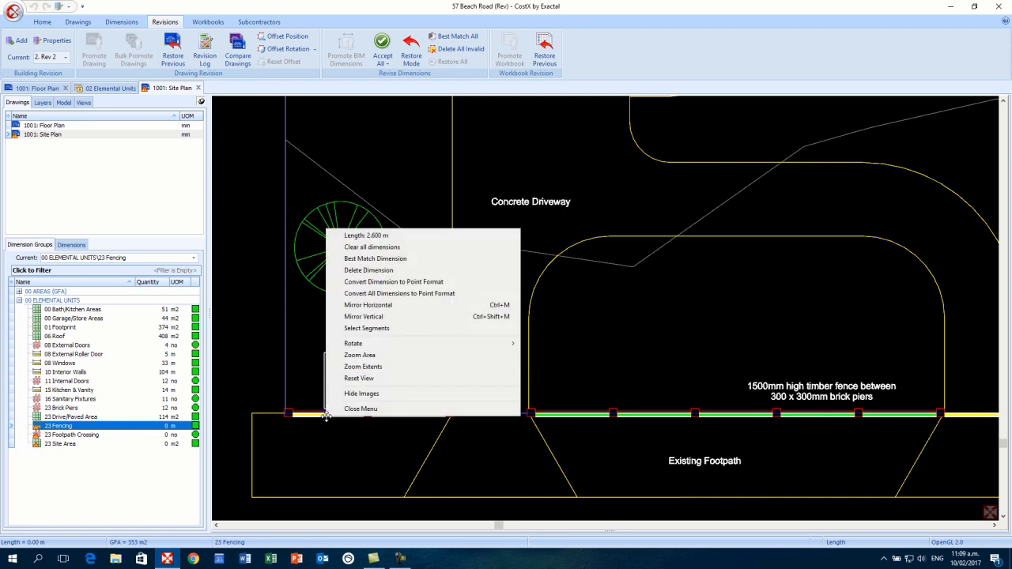
{"action": "left_click", "coordinate": [421, 260]}
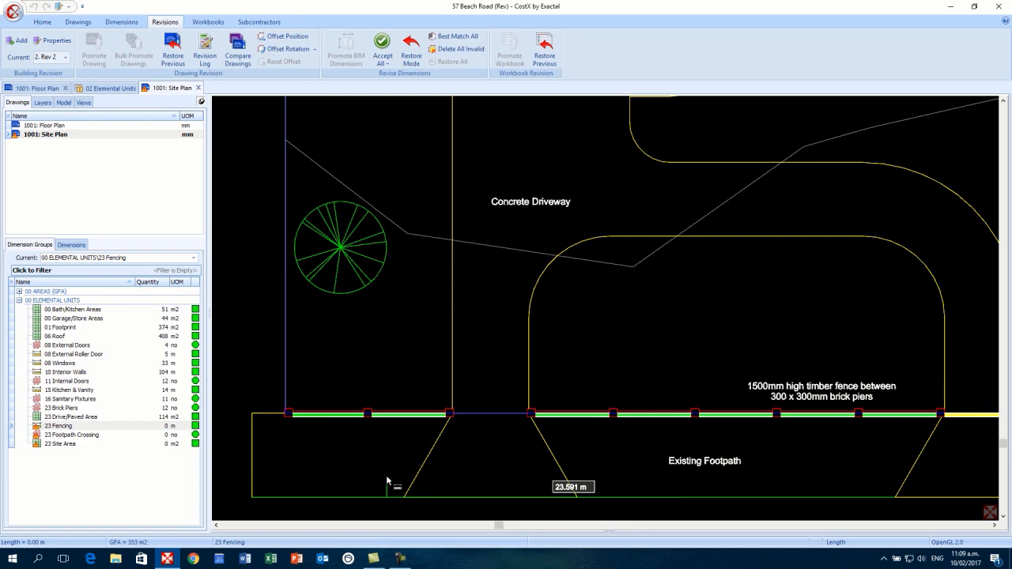
- Delete the short 2.70 m fence dimension and accept the revised fencing at 24 m
{"action": "scroll", "coordinate": [649, 434], "scroll_direction": "down", "scroll_amount": 2}
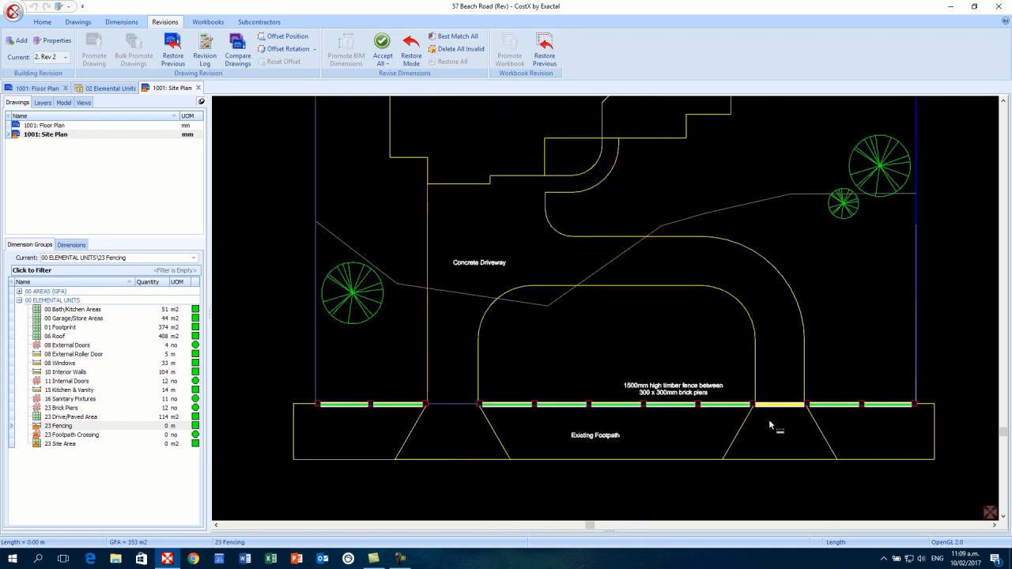
{"action": "scroll", "coordinate": [779, 407], "scroll_direction": "up", "scroll_amount": 2}
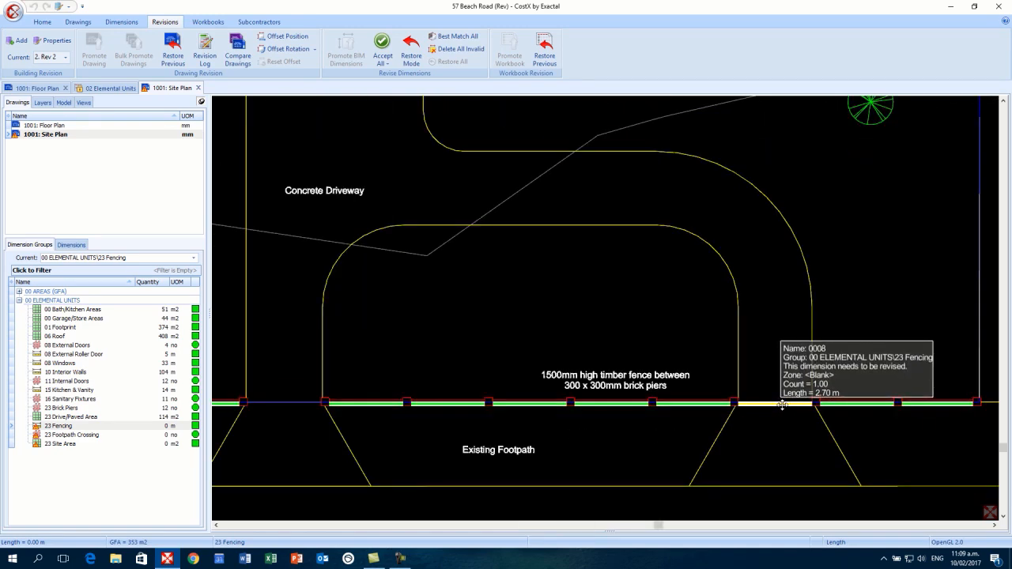
{"action": "right_click", "coordinate": [782, 406]}
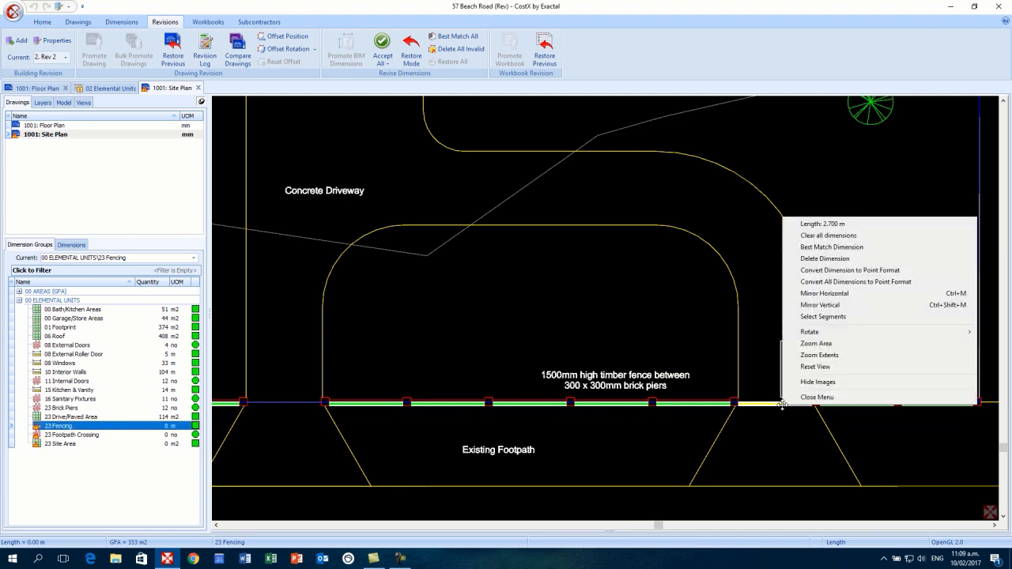
{"action": "left_click", "coordinate": [856, 260]}
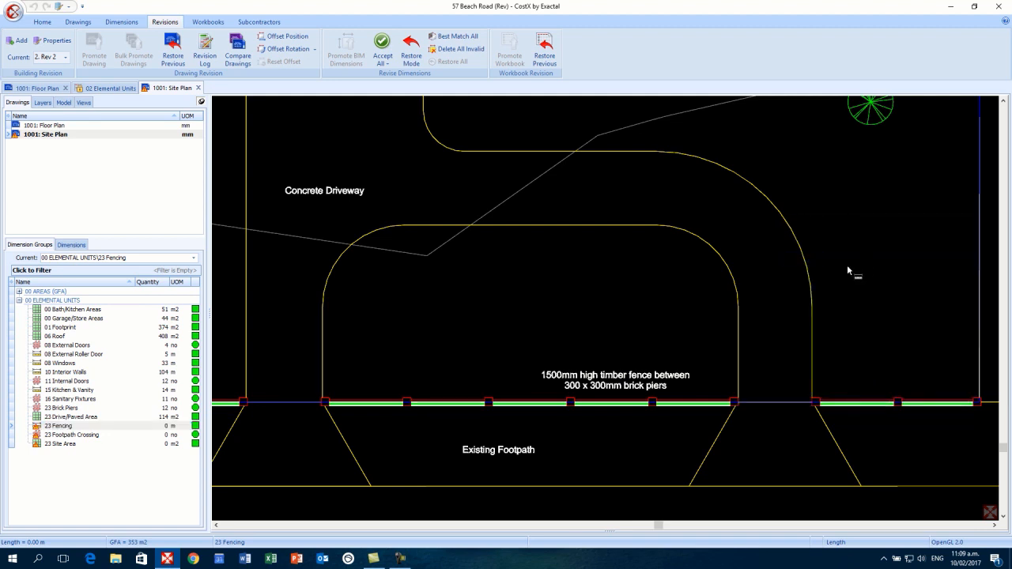
{"action": "scroll", "coordinate": [795, 347], "scroll_direction": "down", "scroll_amount": 2}
{"action": "left_click_drag", "start_coordinate": [776, 358], "coordinate": [773, 385]}
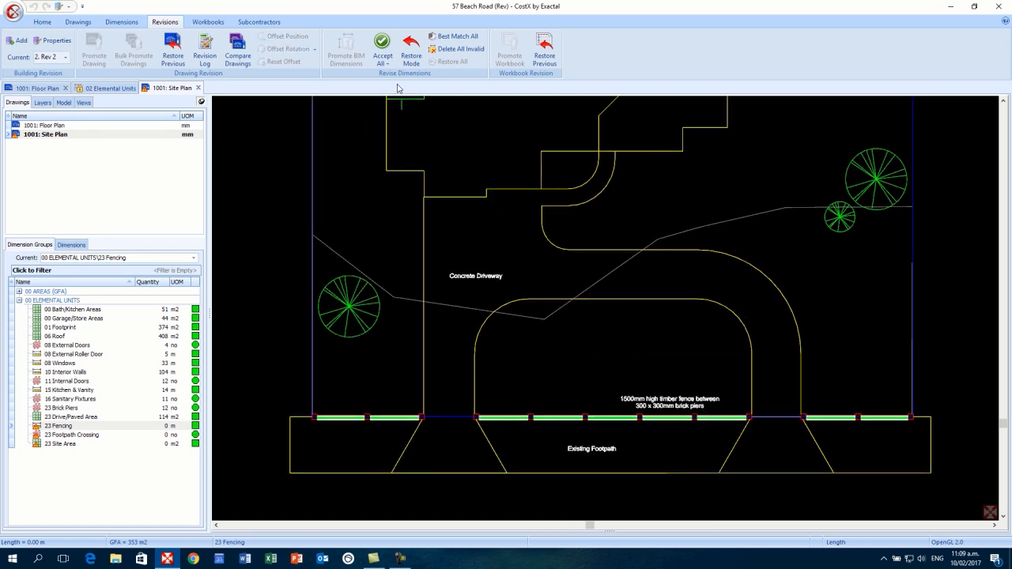
{"action": "left_click", "coordinate": [383, 45]}
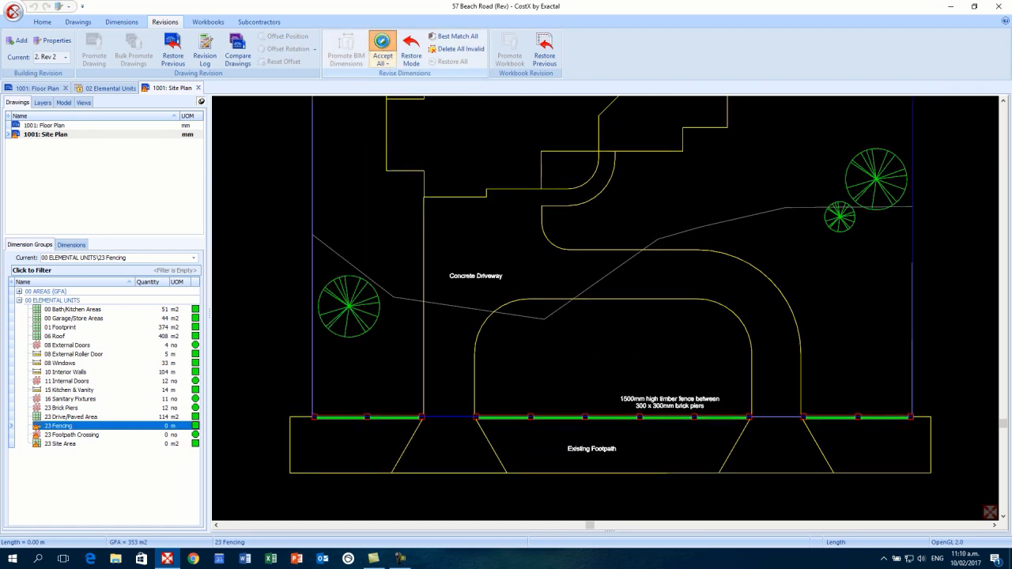
{"action": "left_click", "coordinate": [83, 434]}
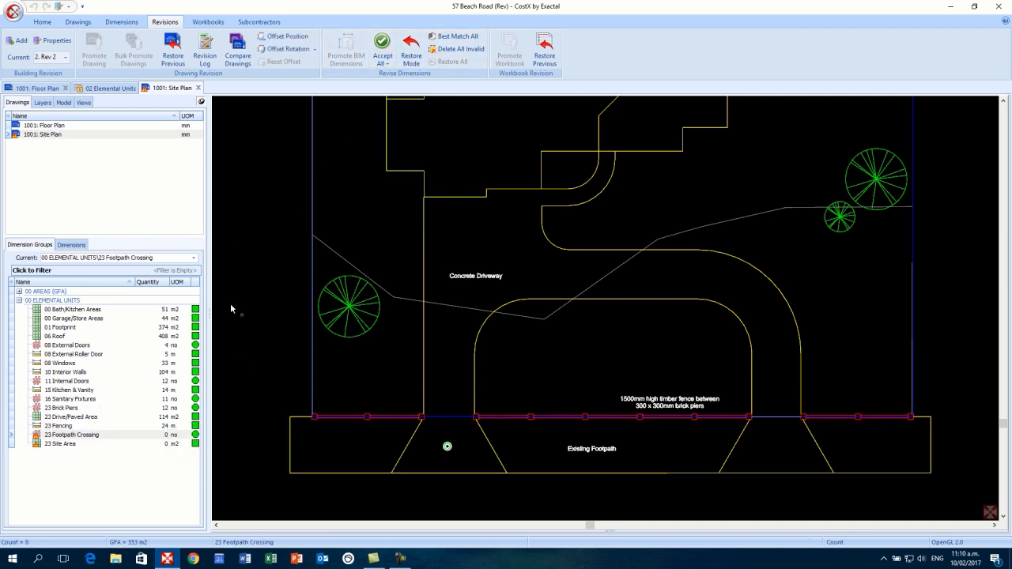
- Add a point count at the right driveway crossing and accept, giving 2 no footpath crossings
{"action": "left_click", "coordinate": [123, 22]}
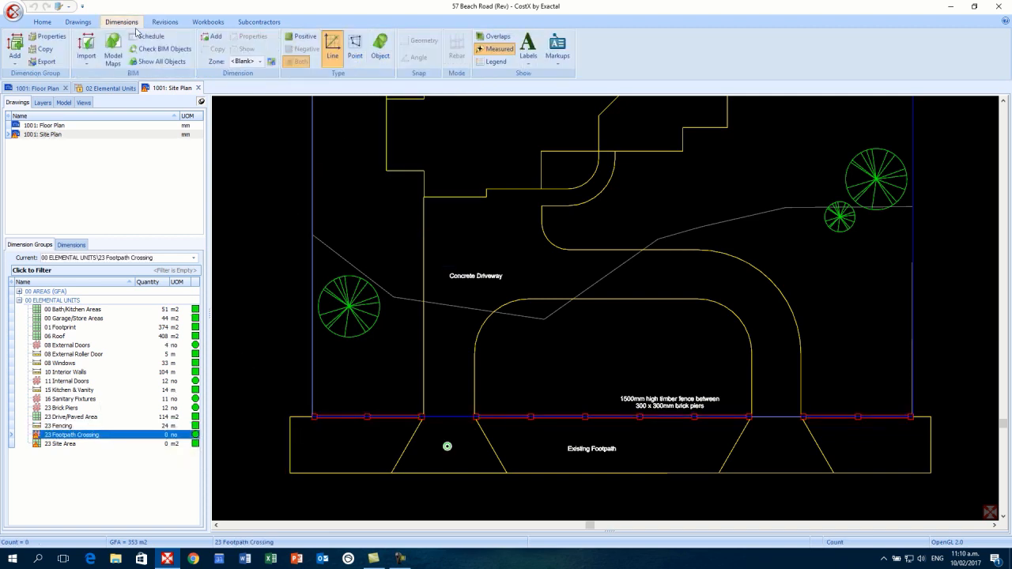
{"action": "left_click", "coordinate": [353, 57]}
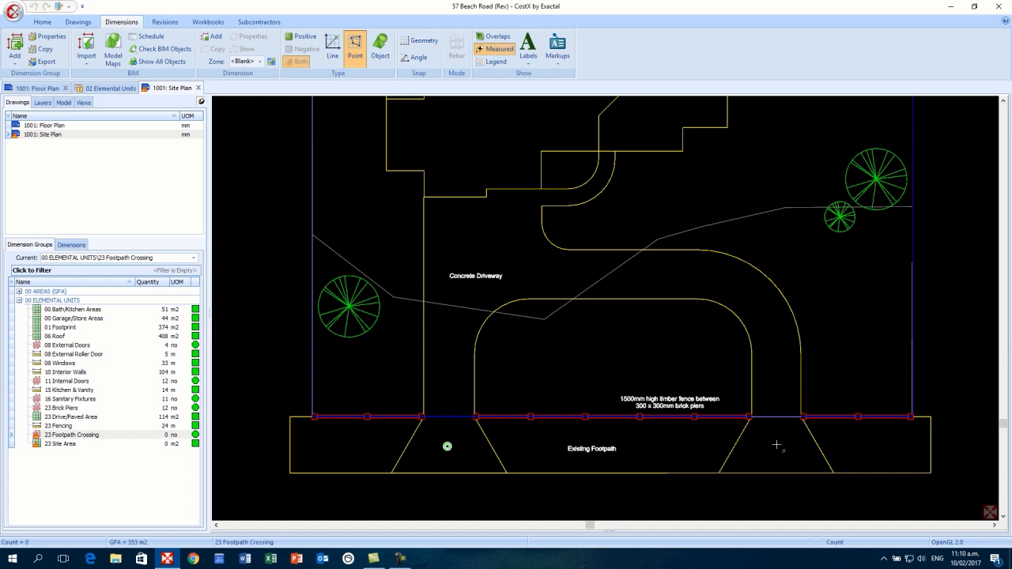
{"action": "left_click", "coordinate": [776, 445]}
{"action": "left_click", "coordinate": [324, 46]}
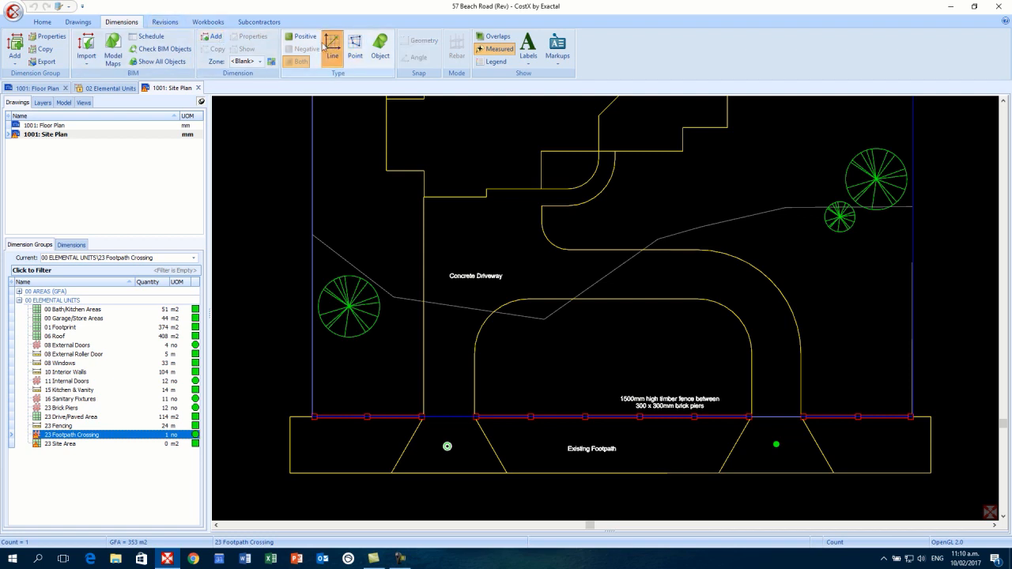
{"action": "left_click", "coordinate": [166, 21]}
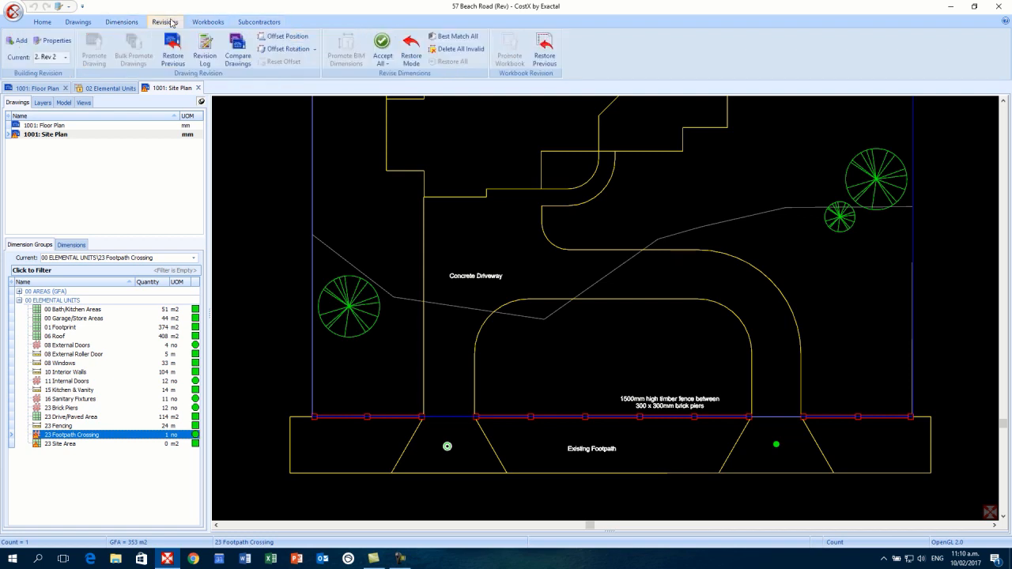
{"action": "left_click", "coordinate": [382, 44]}
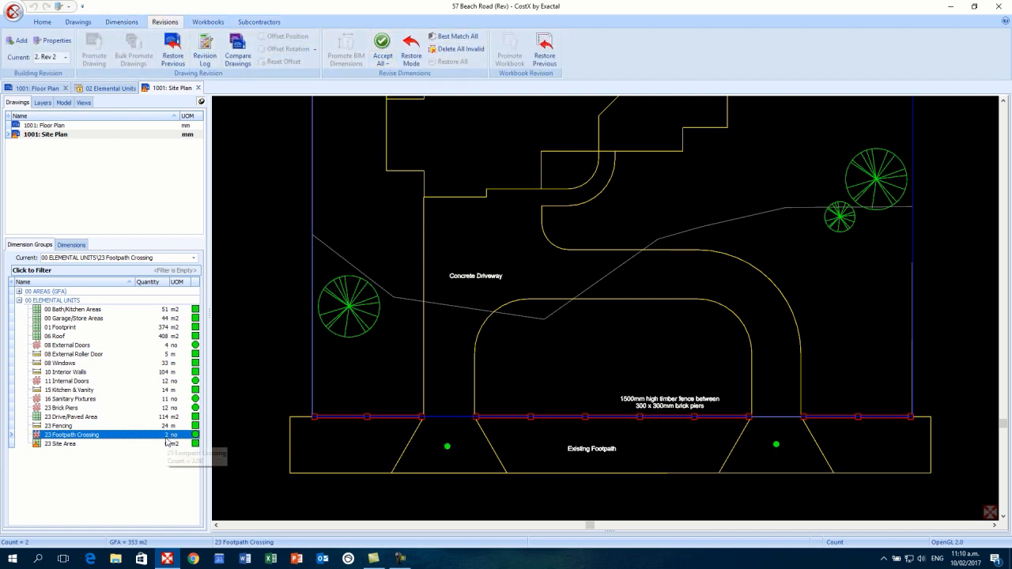
{"action": "left_click", "coordinate": [83, 444]}
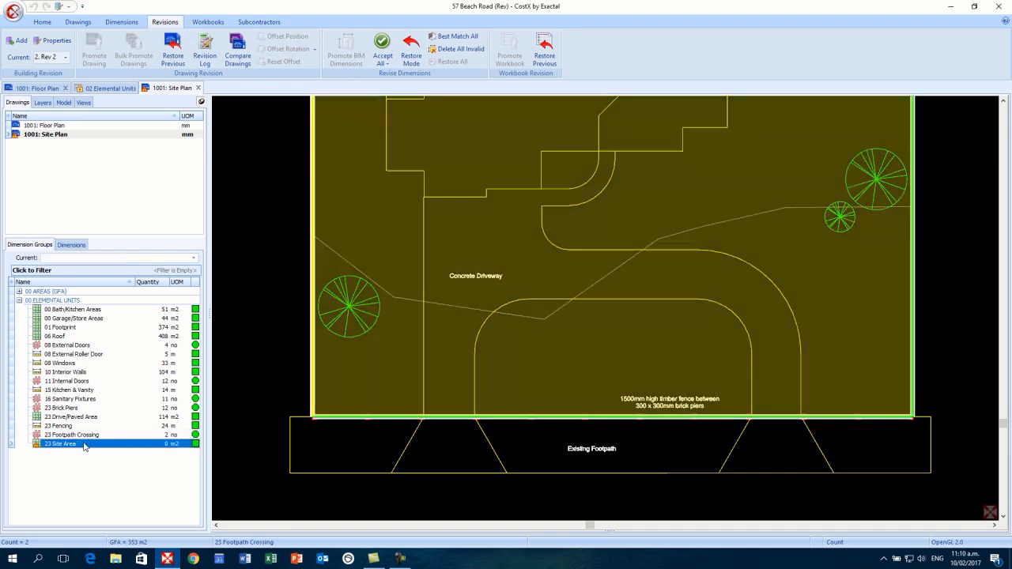
- Best-match the 23 Site Area boundary to the revised drawing and accept it at 1,372 m2
{"action": "scroll", "coordinate": [288, 470], "scroll_direction": "down", "scroll_amount": 2}
{"action": "scroll", "coordinate": [288, 470], "scroll_direction": "down", "scroll_amount": 2}
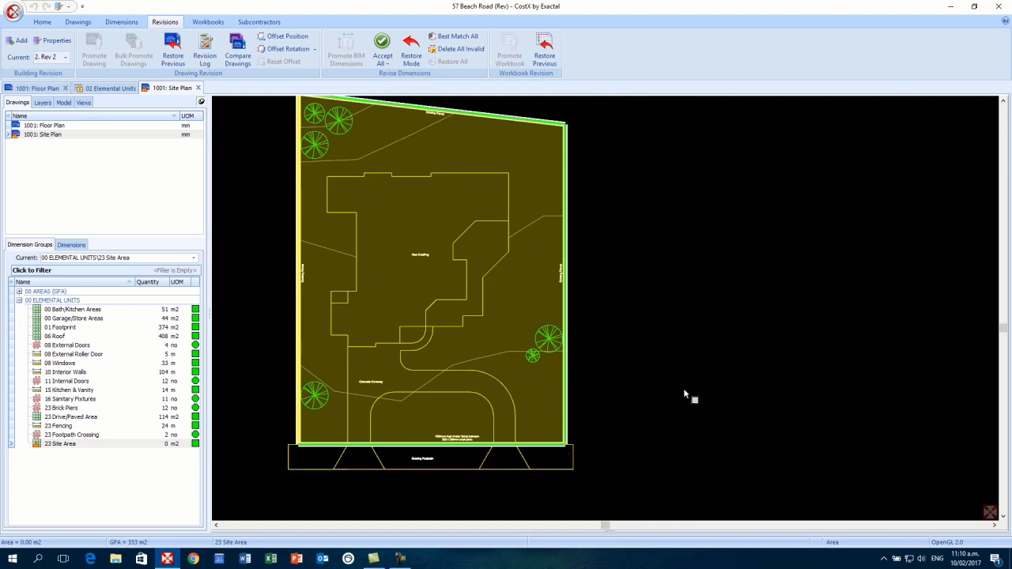
{"action": "scroll", "coordinate": [798, 393], "scroll_direction": "down", "scroll_amount": 3}
{"action": "scroll", "coordinate": [796, 387], "scroll_direction": "up", "scroll_amount": 2}
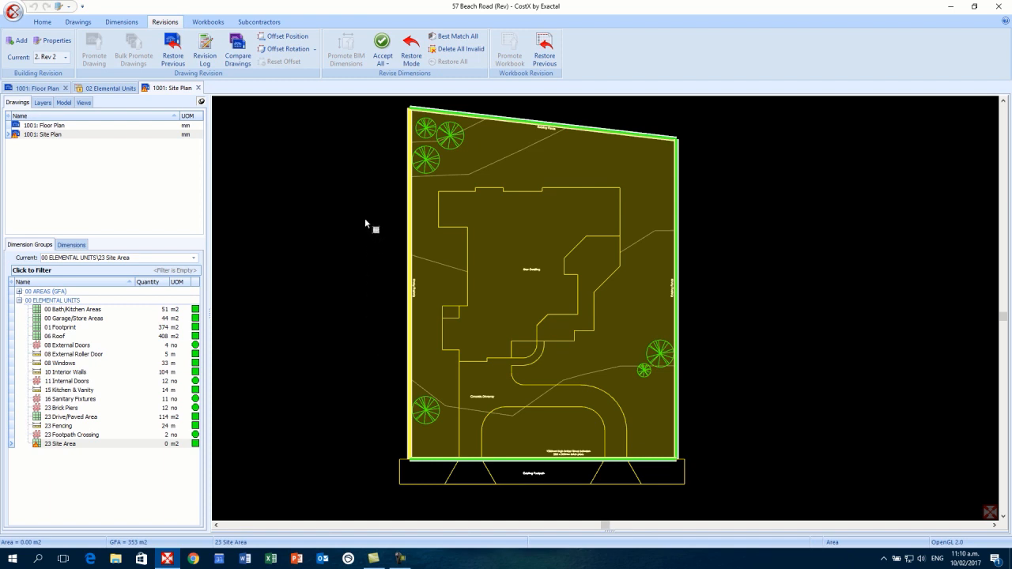
{"action": "left_click", "coordinate": [410, 108]}
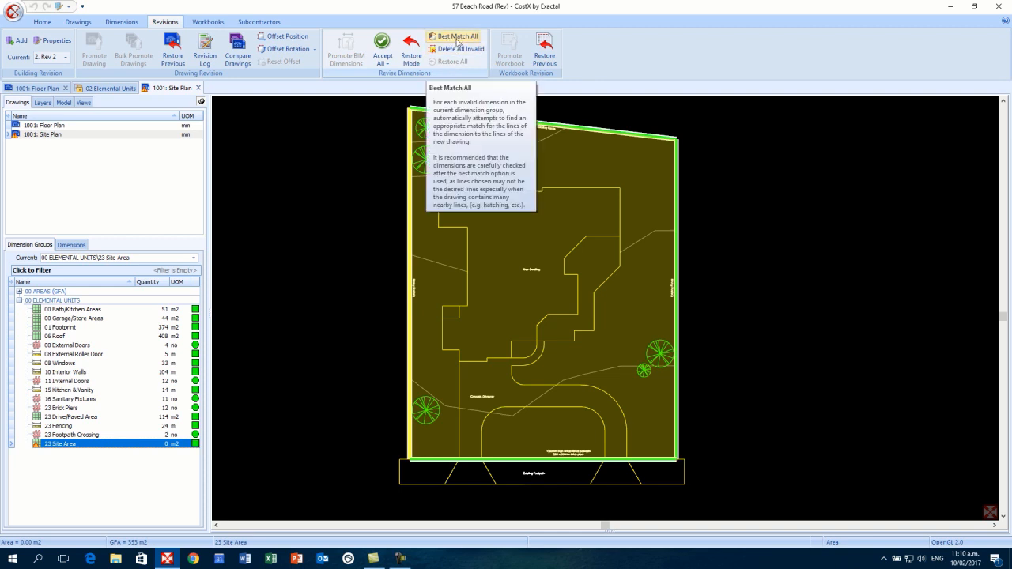
{"action": "left_click", "coordinate": [457, 37]}
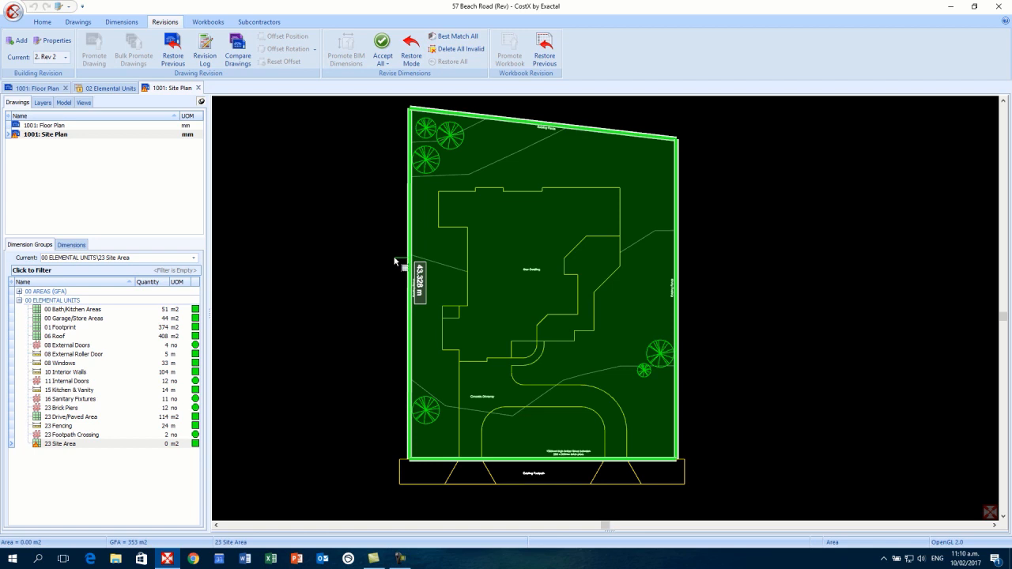
{"action": "left_click", "coordinate": [383, 44]}
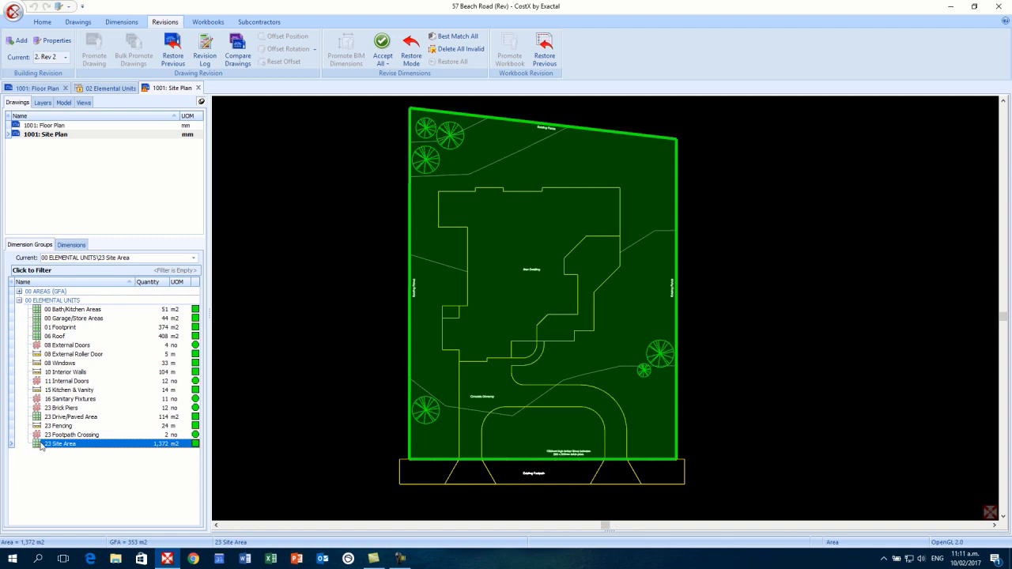
{"action": "mouse_move", "coordinate": [34, 449]}
{"action": "mouse_move", "coordinate": [17, 137]}
{"action": "mouse_move", "coordinate": [93, 360]}
- Promote the 02 Elemental Units workbook to Rev 2, bringing Construction Total to 781,358
{"action": "left_click", "coordinate": [112, 87]}
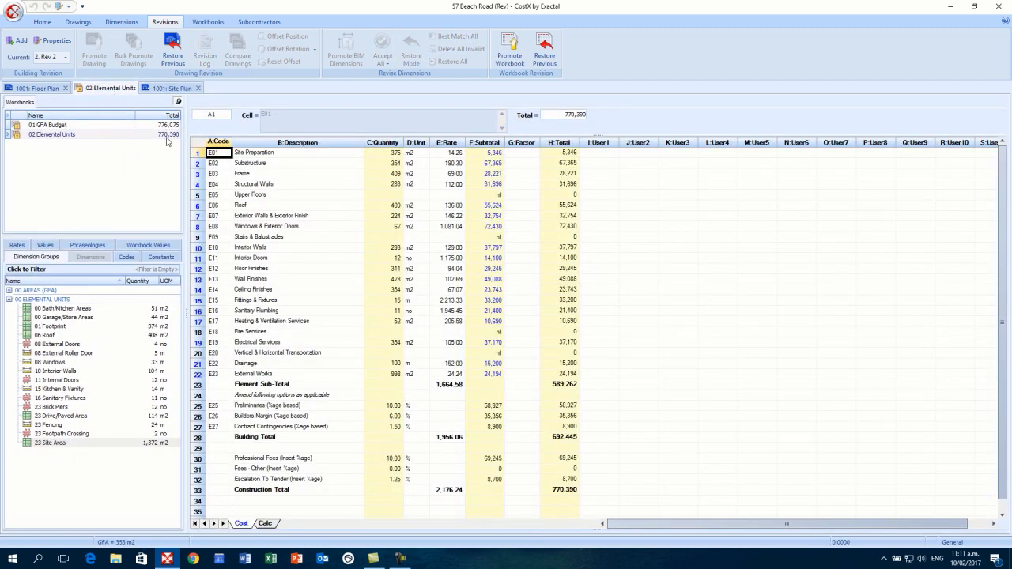
{"action": "mouse_move", "coordinate": [168, 143]}
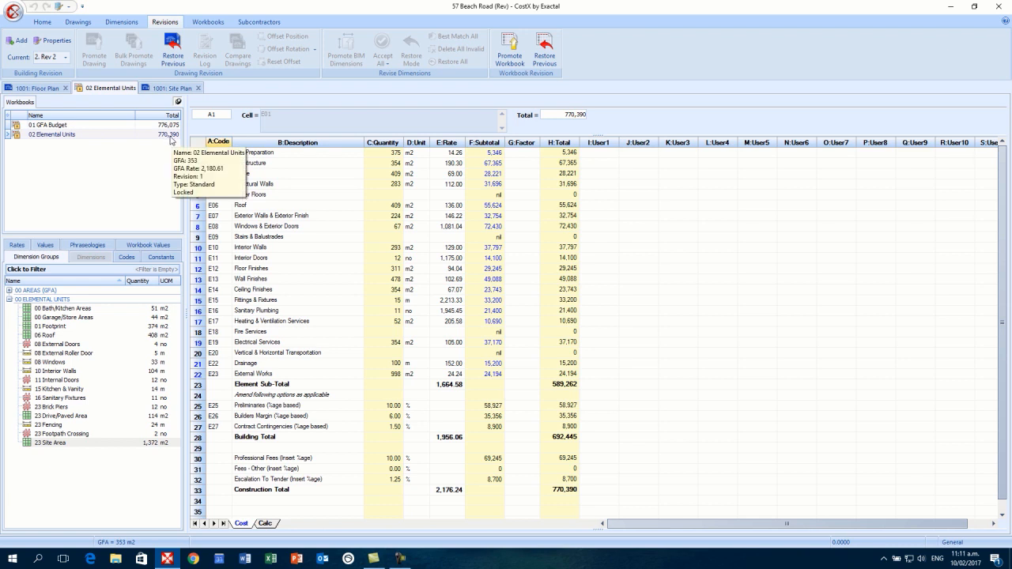
{"action": "left_click", "coordinate": [518, 51]}
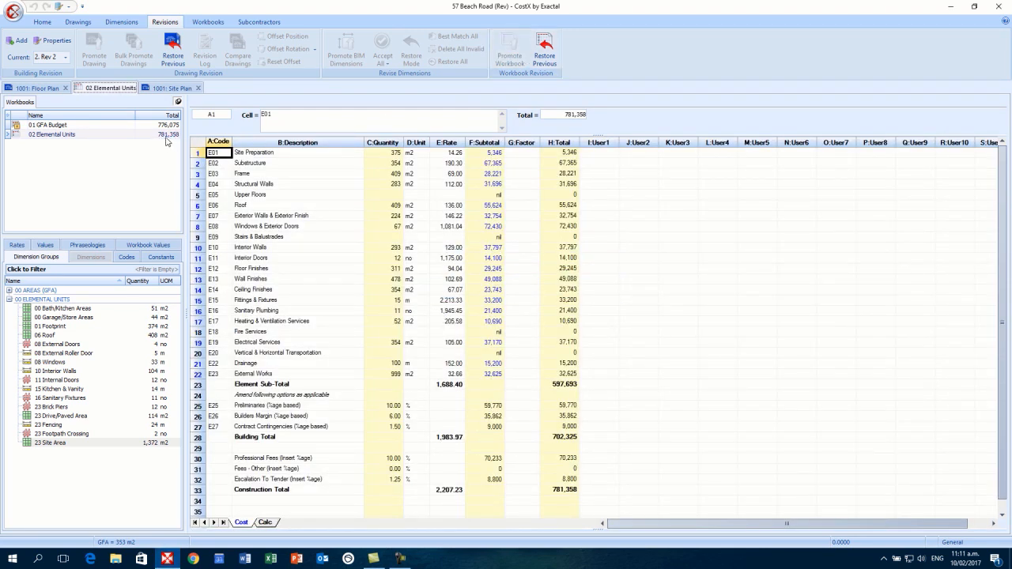
{"action": "mouse_move", "coordinate": [173, 140]}
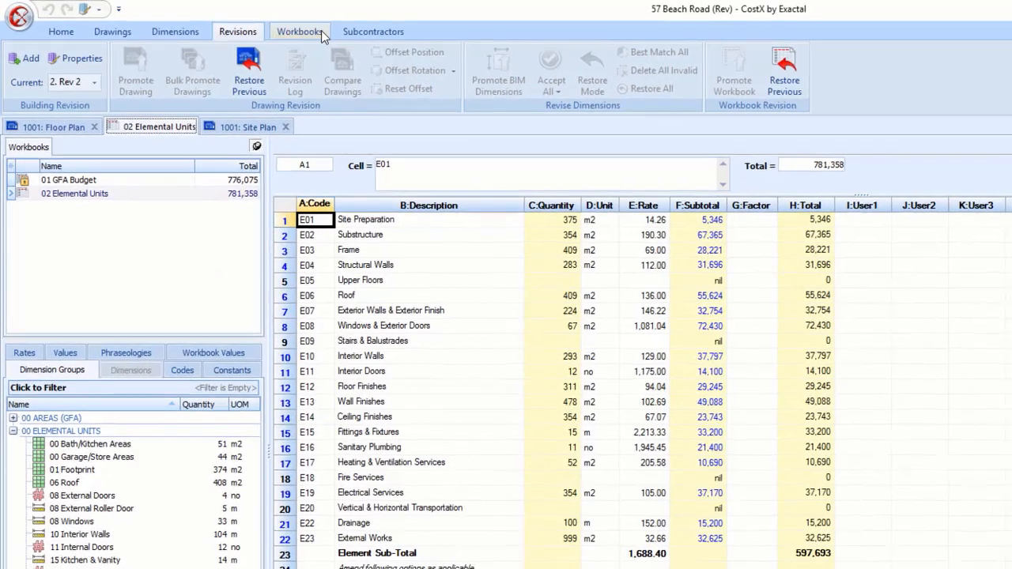
- Generate and preview the Detailed Comparison with Variance report for the whole 02 Elemental Units workbook
{"action": "left_click", "coordinate": [321, 30]}
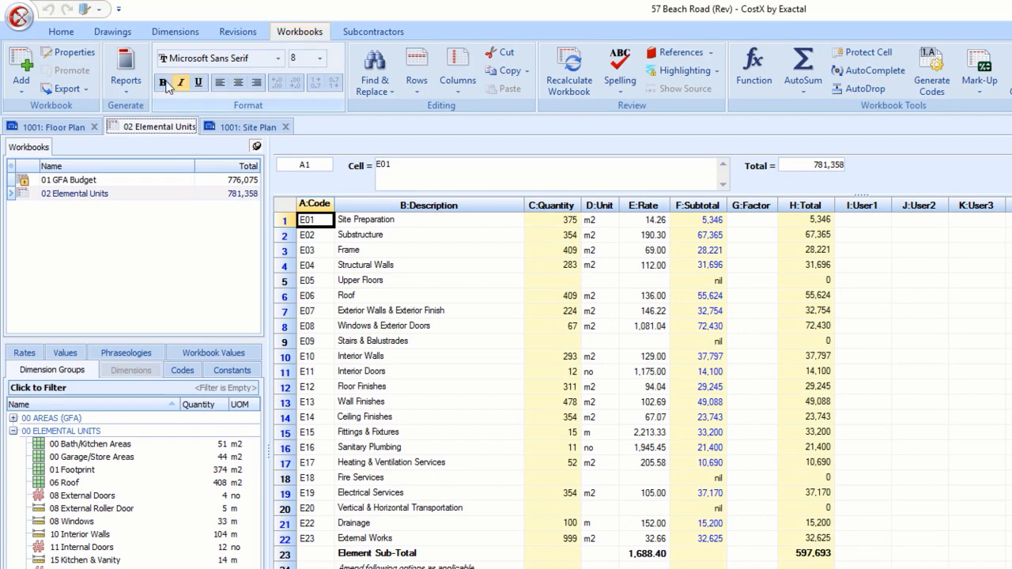
{"action": "left_click", "coordinate": [128, 79]}
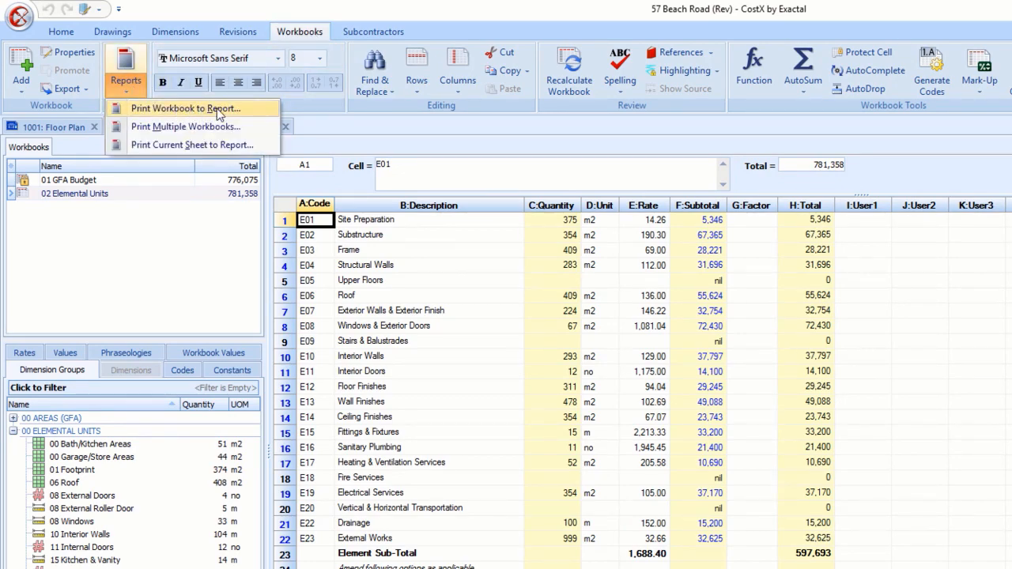
{"action": "left_click", "coordinate": [241, 109]}
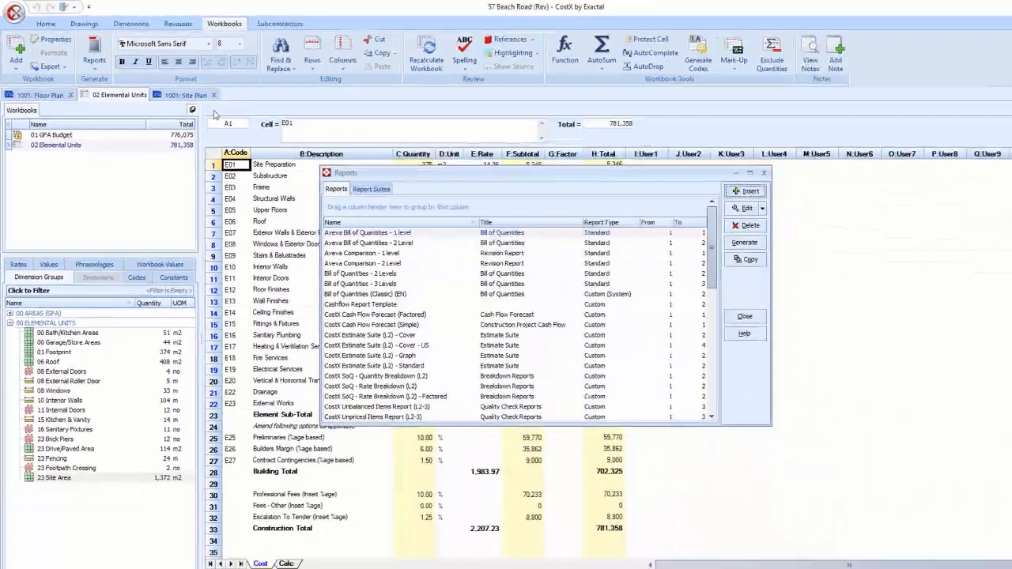
{"action": "scroll", "coordinate": [663, 230], "scroll_direction": "down", "scroll_amount": 2}
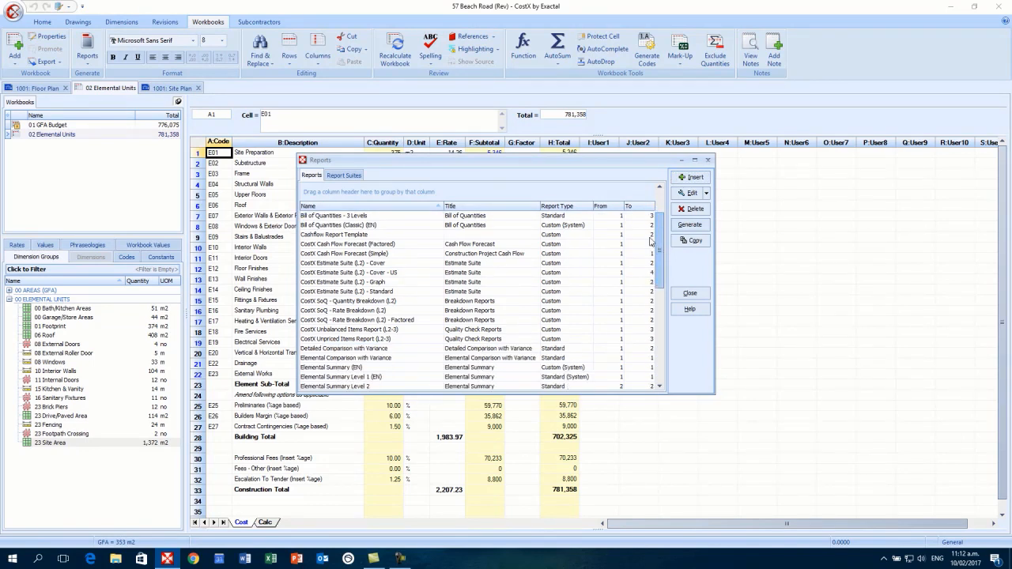
{"action": "left_click", "coordinate": [377, 351]}
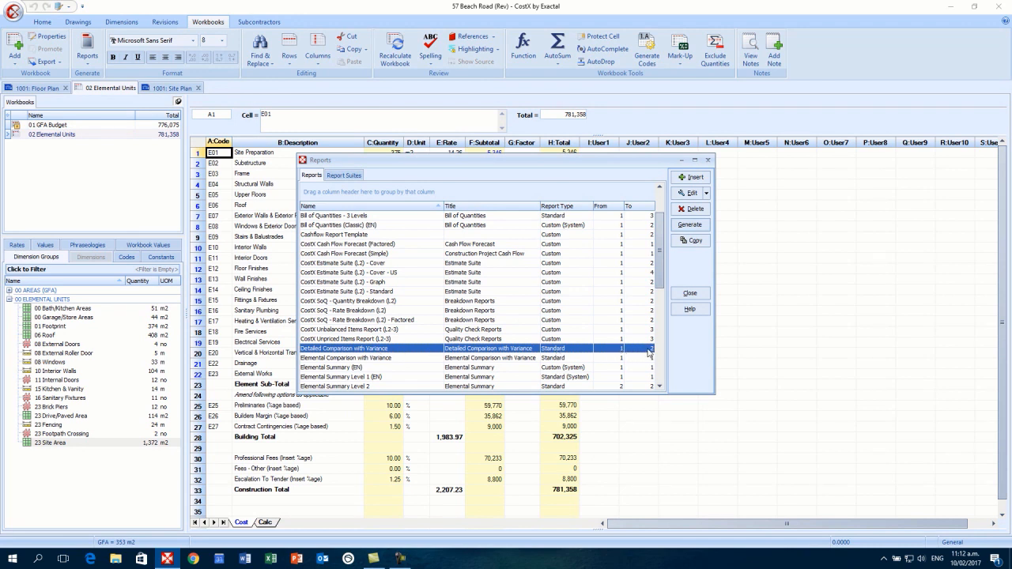
{"action": "left_click", "coordinate": [700, 224]}
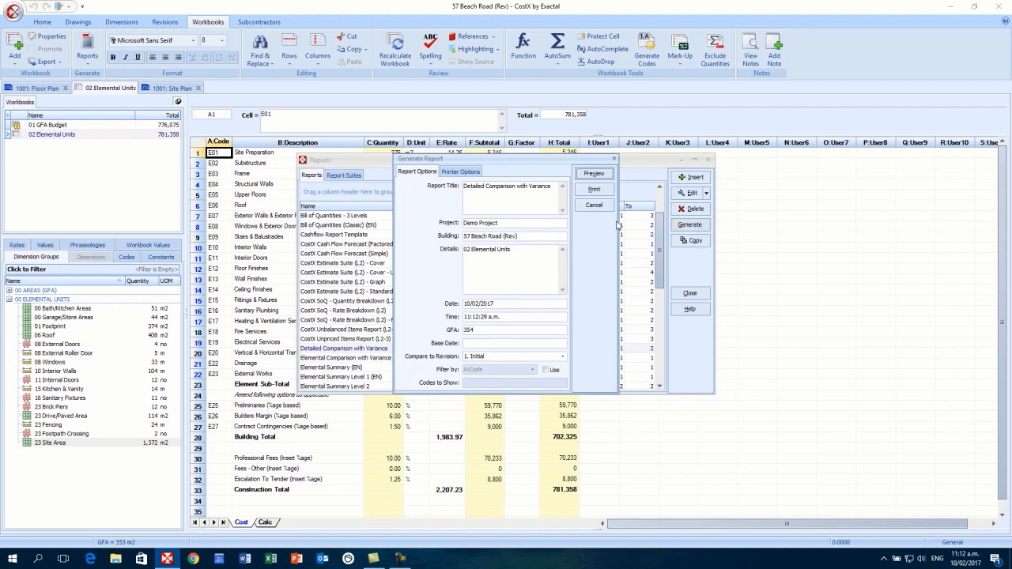
{"action": "left_click", "coordinate": [600, 174]}
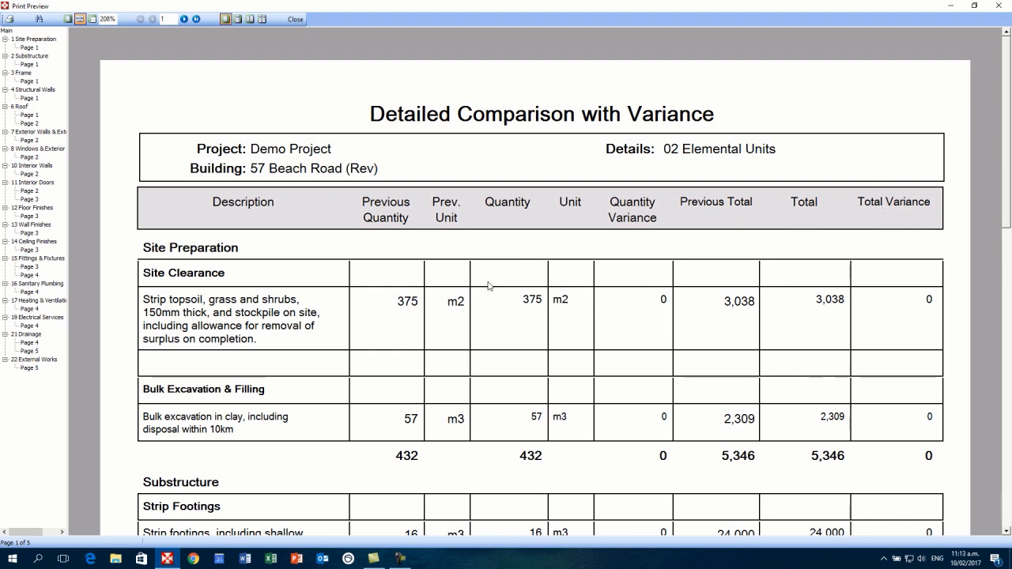
- Review the report from External Works down to the 8,431 total variance, then close the preview
{"action": "left_click", "coordinate": [37, 359]}
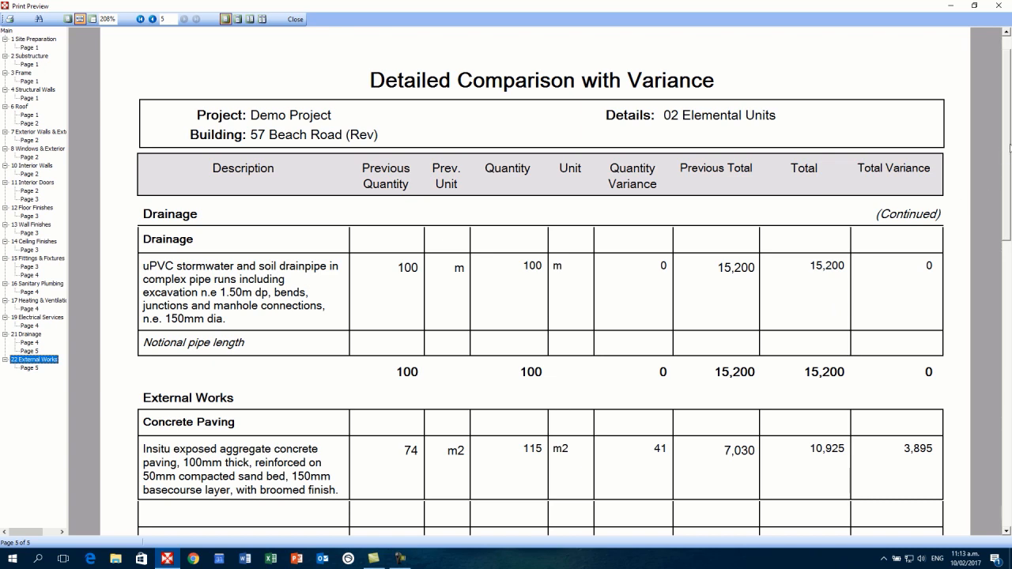
{"action": "scroll", "coordinate": [506, 250], "scroll_direction": "down", "scroll_amount": 3}
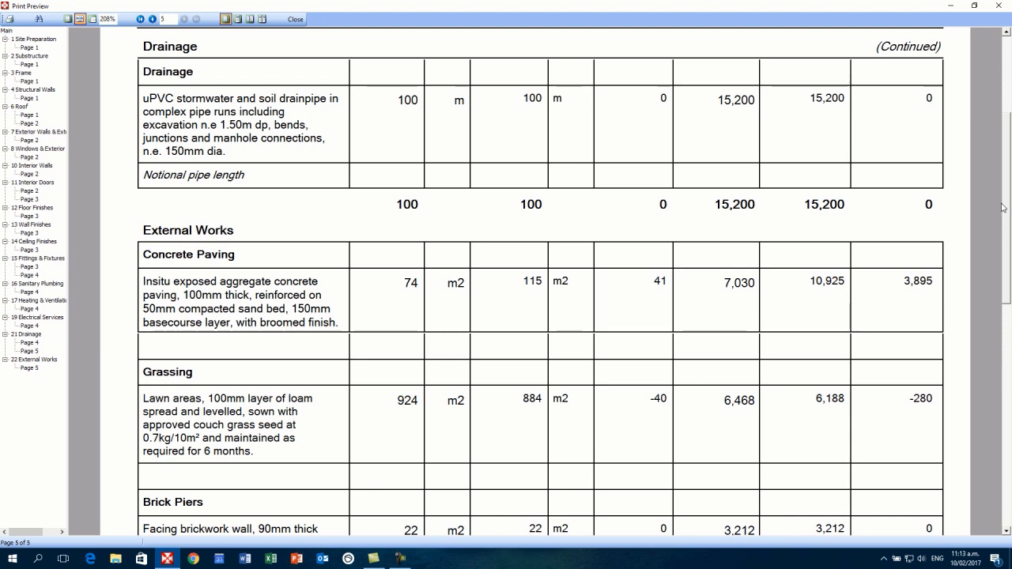
{"action": "scroll", "coordinate": [1008, 202], "scroll_direction": "down", "scroll_amount": 1}
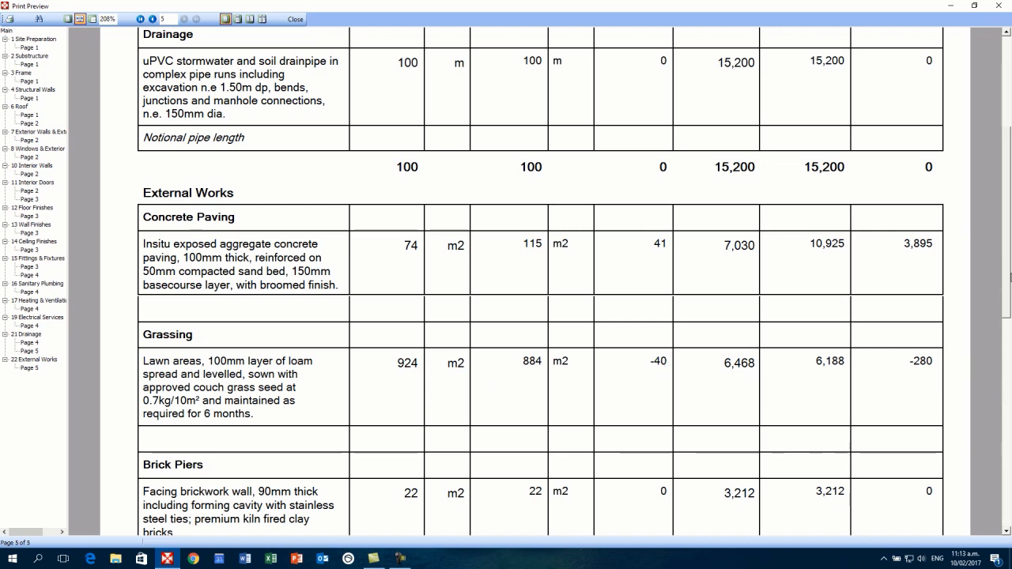
{"action": "left_click_drag", "start_coordinate": [1008, 269], "coordinate": [1004, 388]}
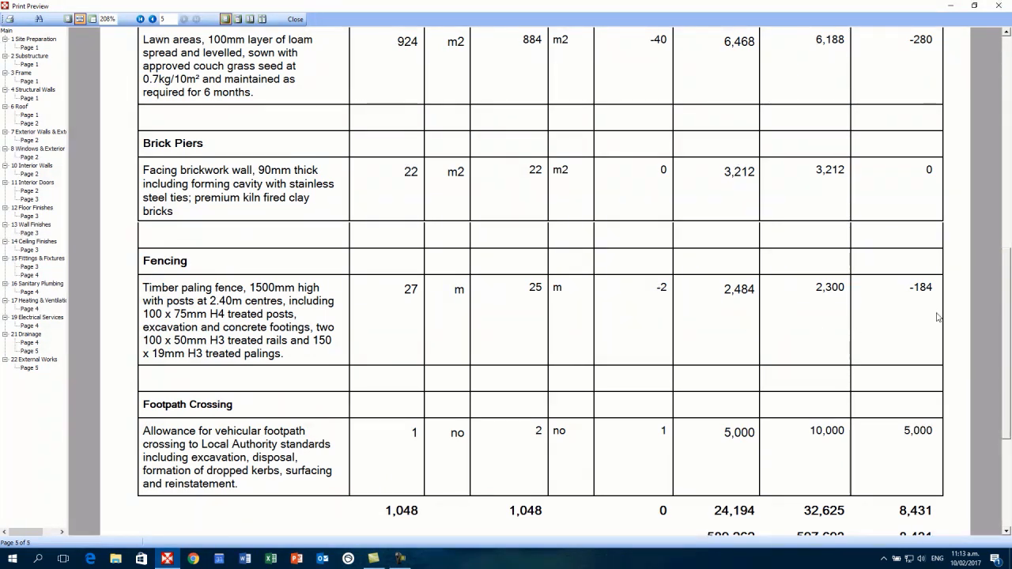
{"action": "left_click_drag", "start_coordinate": [1008, 302], "coordinate": [1008, 318]}
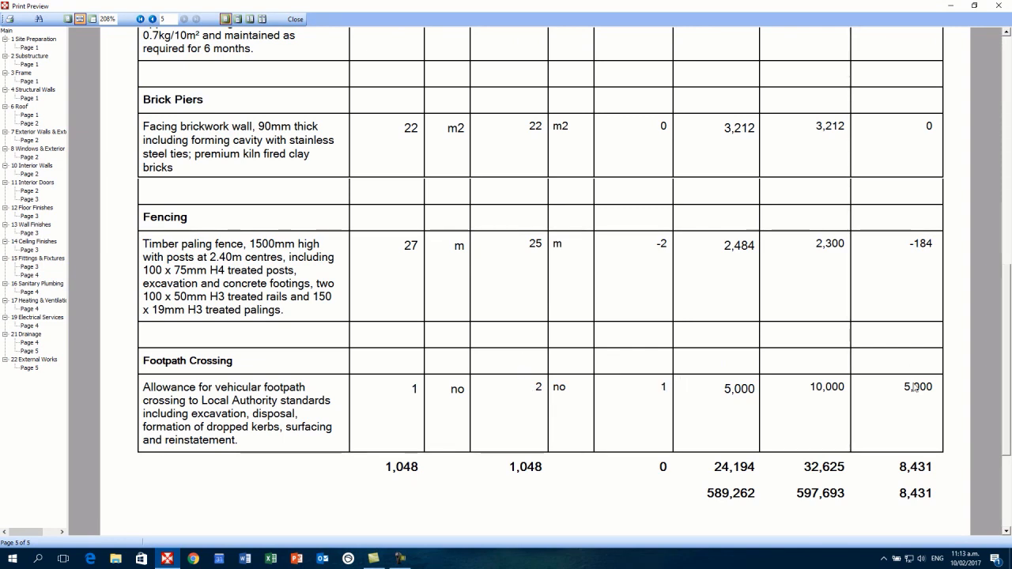
{"action": "left_click_drag", "start_coordinate": [1008, 362], "coordinate": [994, 124]}
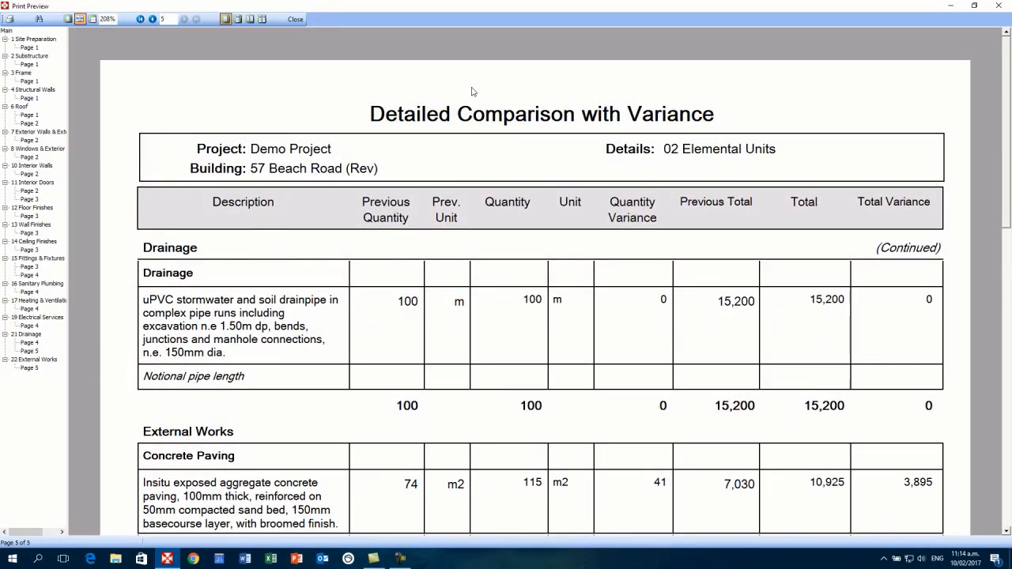
{"action": "left_click", "coordinate": [297, 20]}
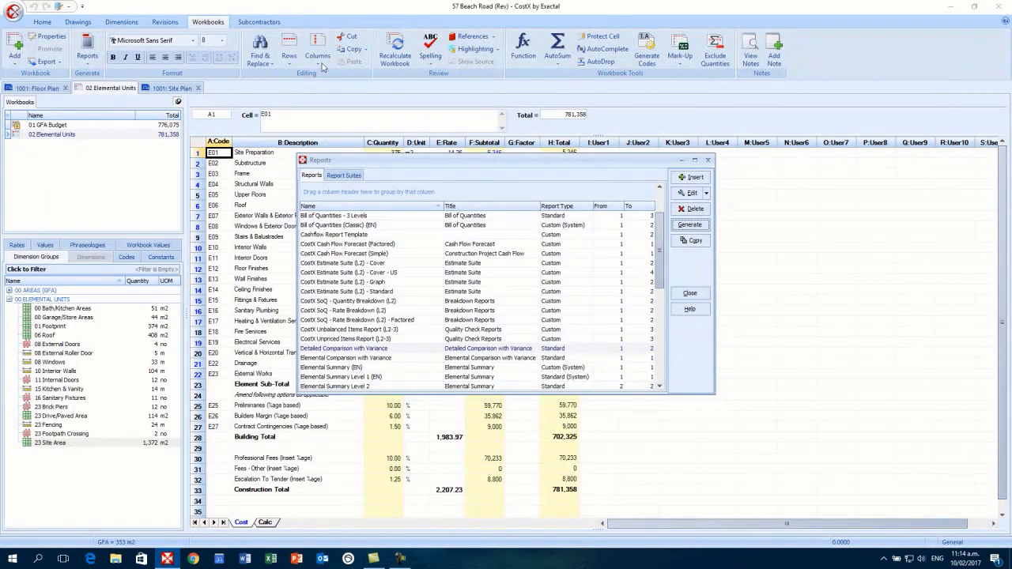
- Close the Reports dialog and open the EcoHomes building from the Demo Project
{"action": "left_click", "coordinate": [708, 159]}
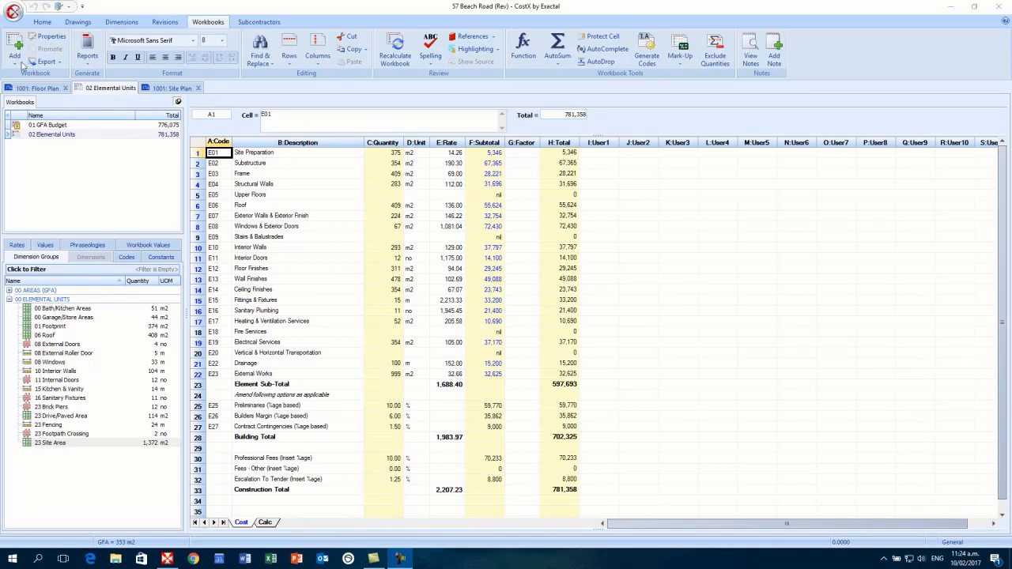
{"action": "left_click", "coordinate": [14, 13]}
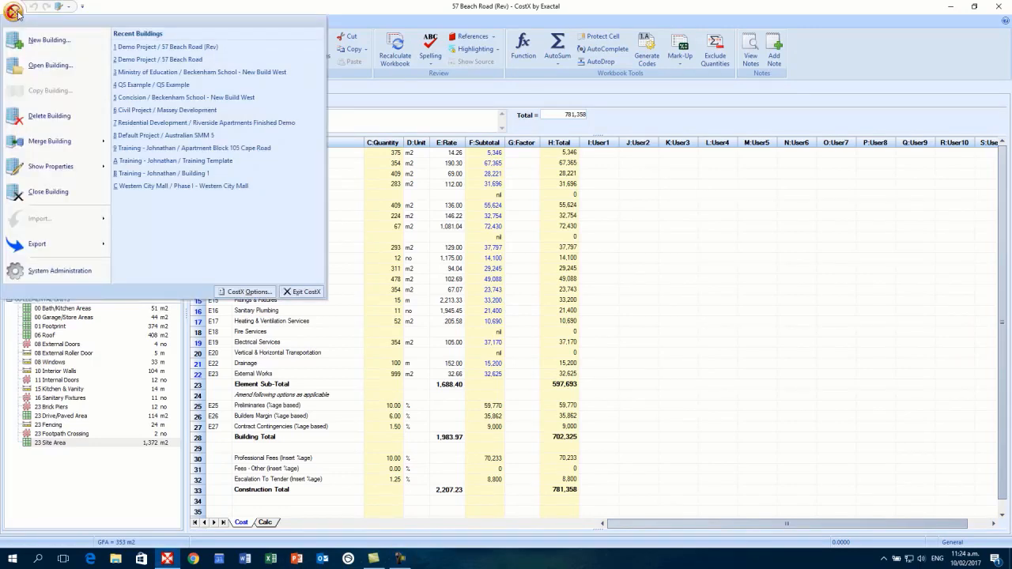
{"action": "mouse_move", "coordinate": [53, 148]}
{"action": "left_click", "coordinate": [177, 48]}
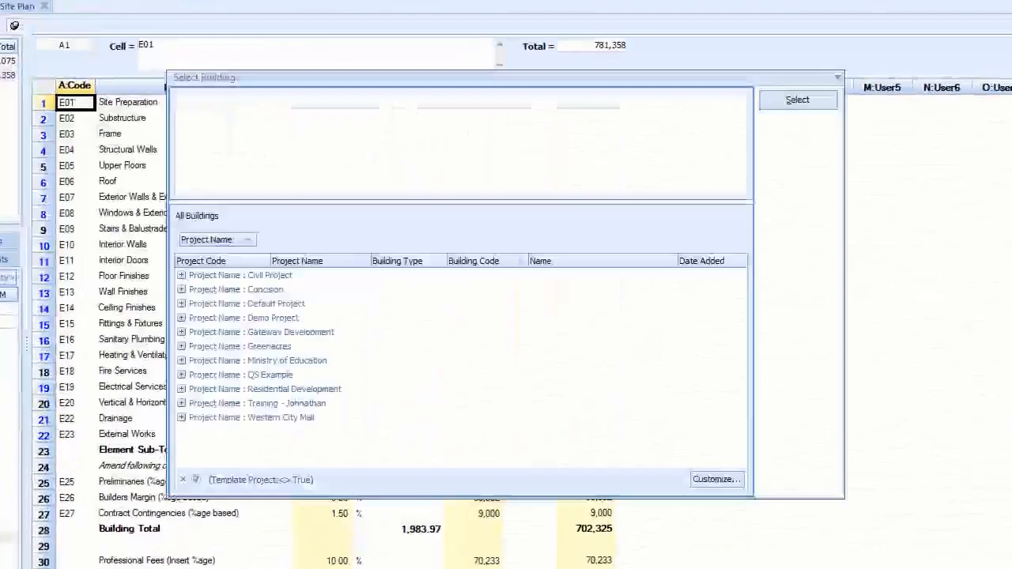
{"action": "left_click", "coordinate": [182, 317]}
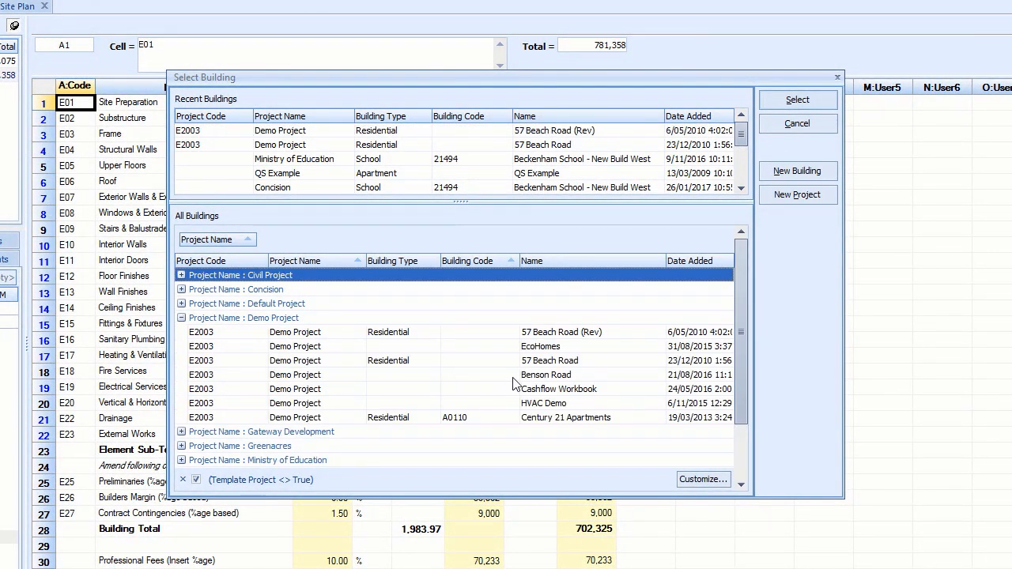
{"action": "left_click", "coordinate": [530, 348]}
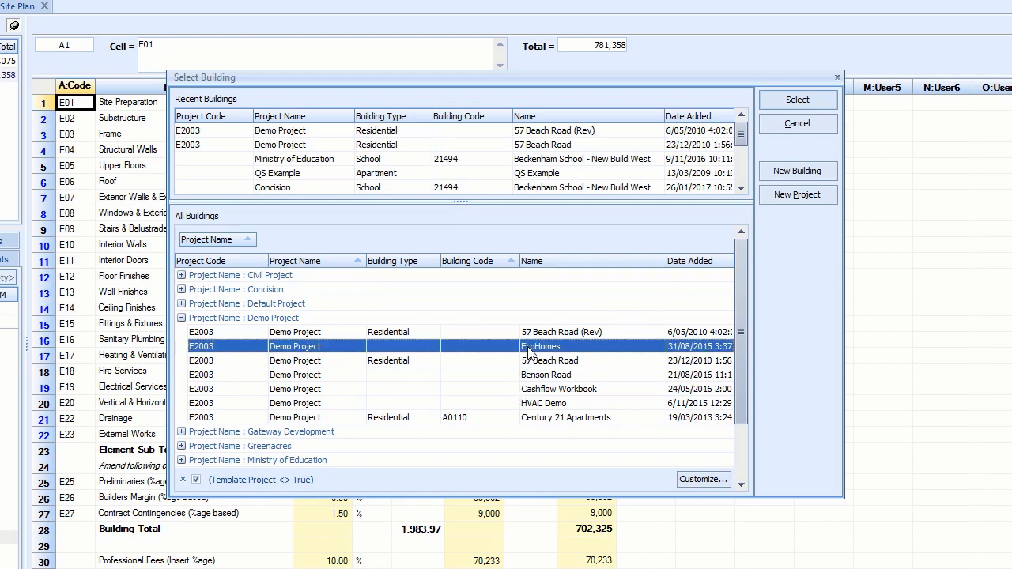
{"action": "left_click", "coordinate": [797, 101]}
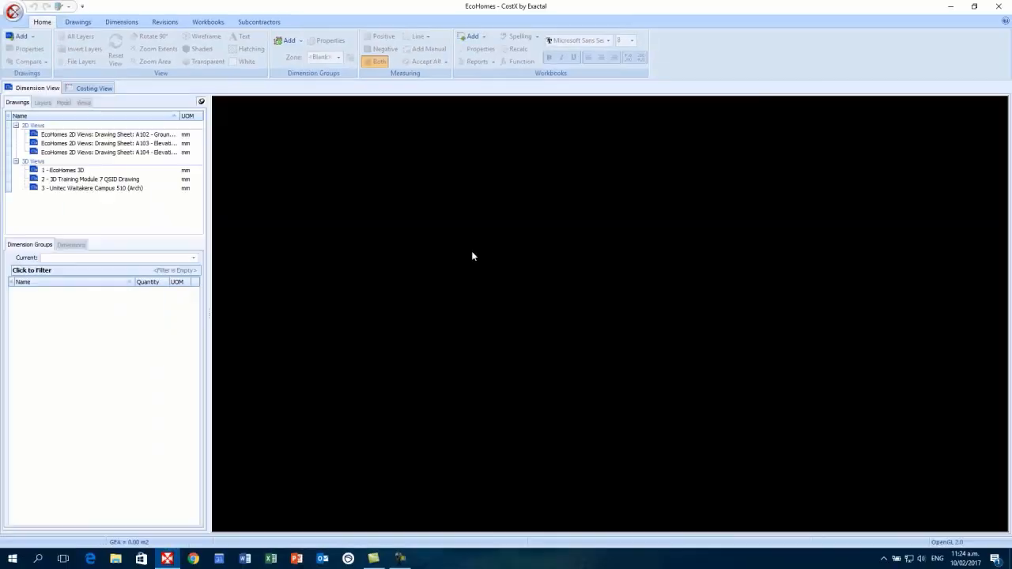
- Load the '1 - EcoHomes 3D' drawing into the view
{"action": "double_click", "coordinate": [79, 171]}
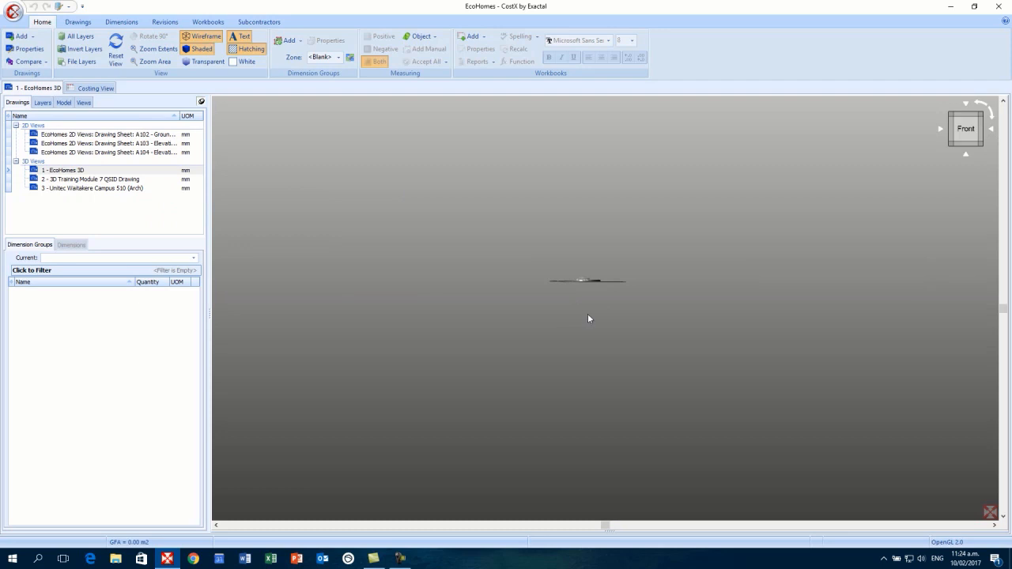
{"action": "scroll", "coordinate": [582, 283], "scroll_direction": "up", "scroll_amount": 5}
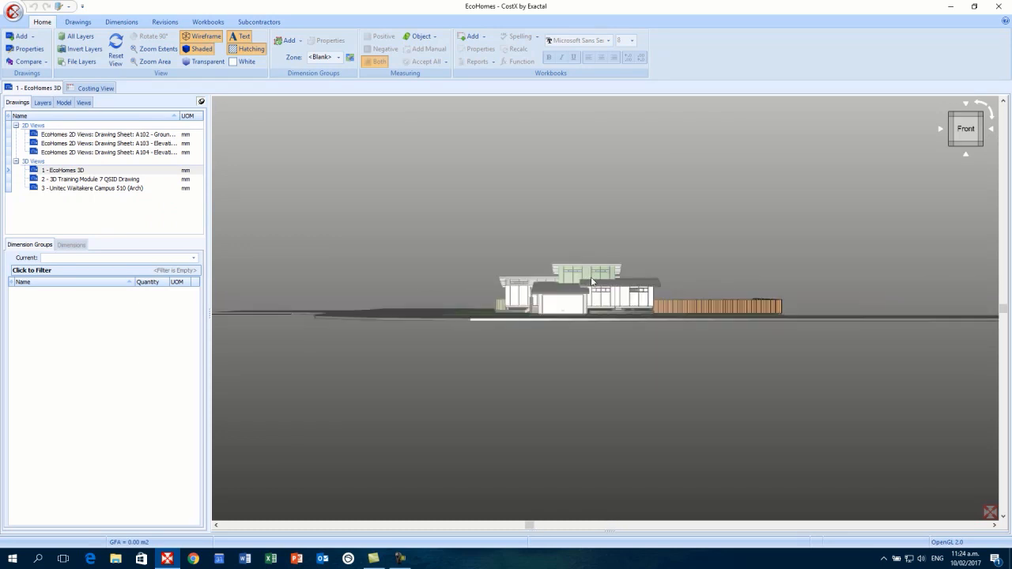
{"action": "scroll", "coordinate": [592, 282], "scroll_direction": "down", "scroll_amount": 5}
{"action": "scroll", "coordinate": [588, 284], "scroll_direction": "up", "scroll_amount": 3}
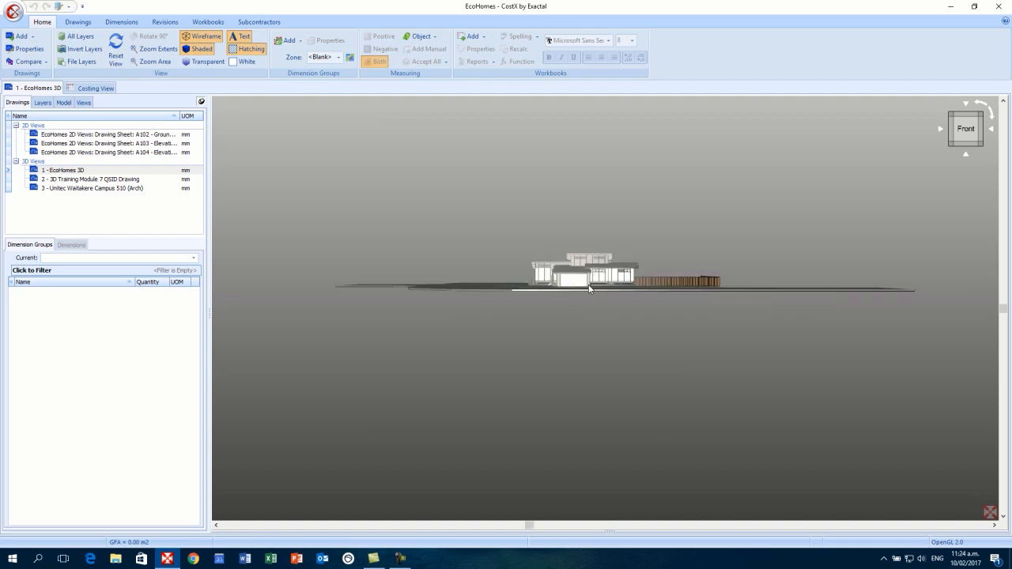
- Orbit the house model through back, right, isometric and front views, then zoom in on the garage
{"action": "left_click_drag", "start_coordinate": [588, 286], "coordinate": [553, 344]}
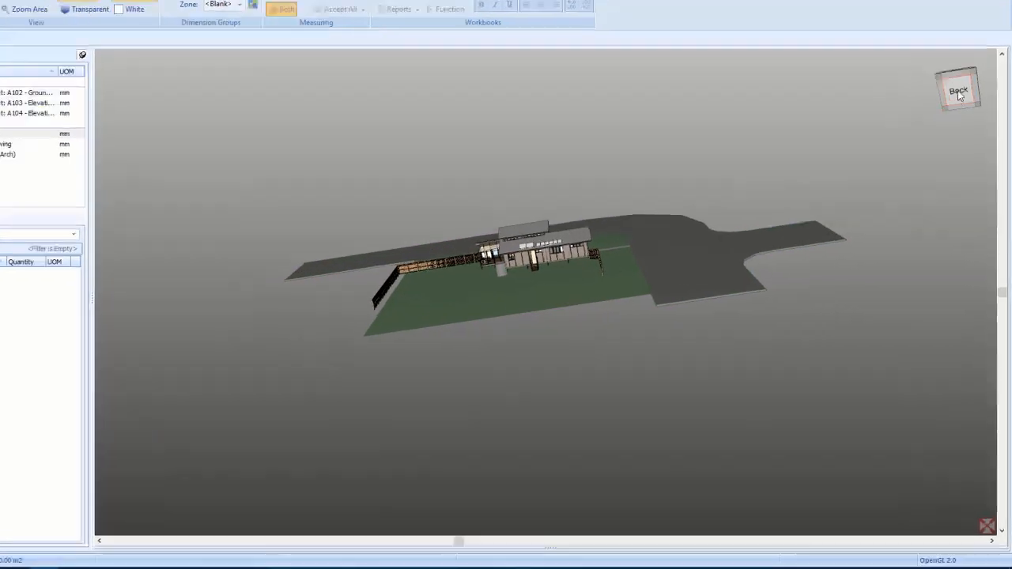
{"action": "left_click", "coordinate": [959, 92]}
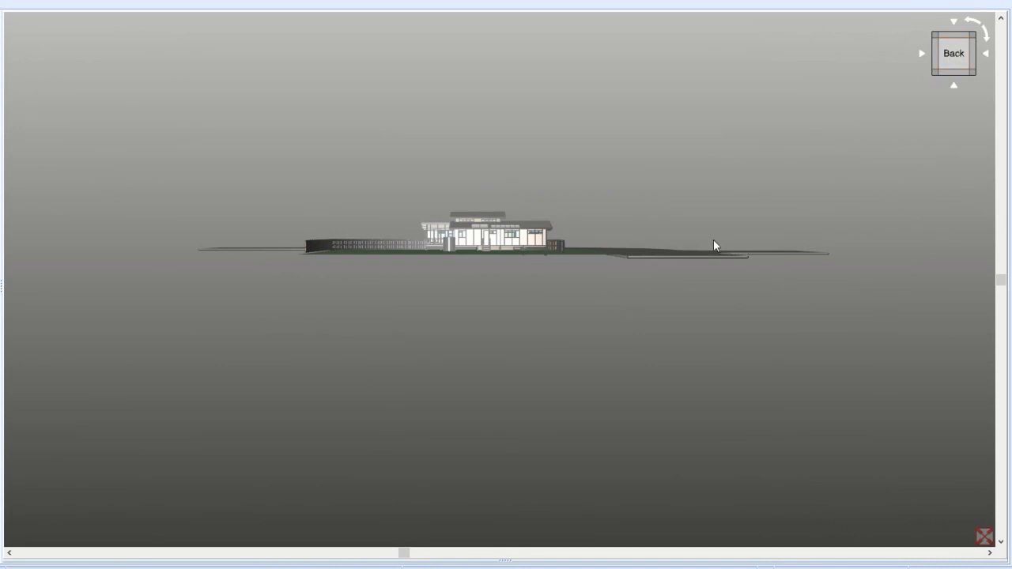
{"action": "left_click", "coordinate": [937, 53]}
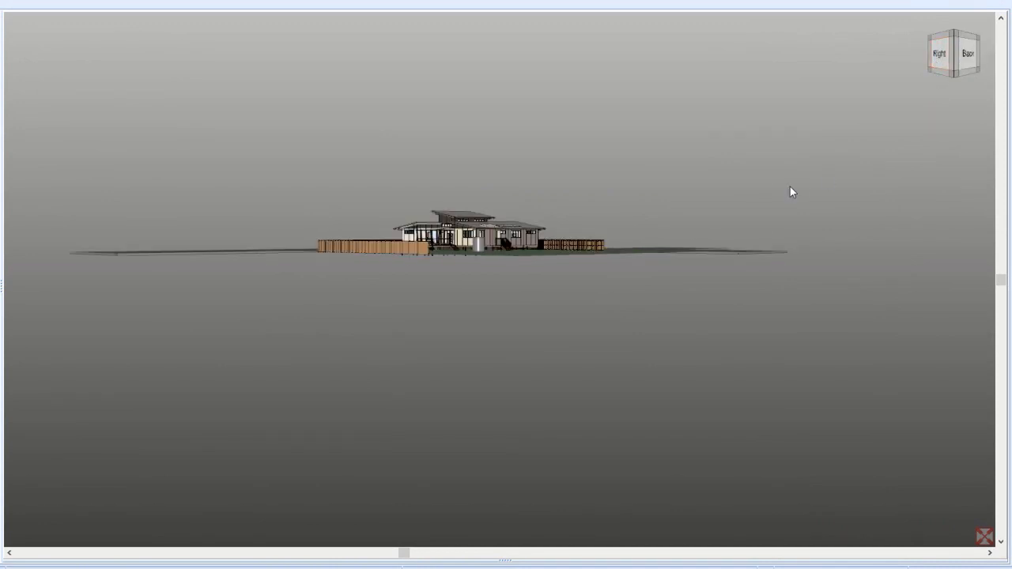
{"action": "left_click", "coordinate": [937, 68]}
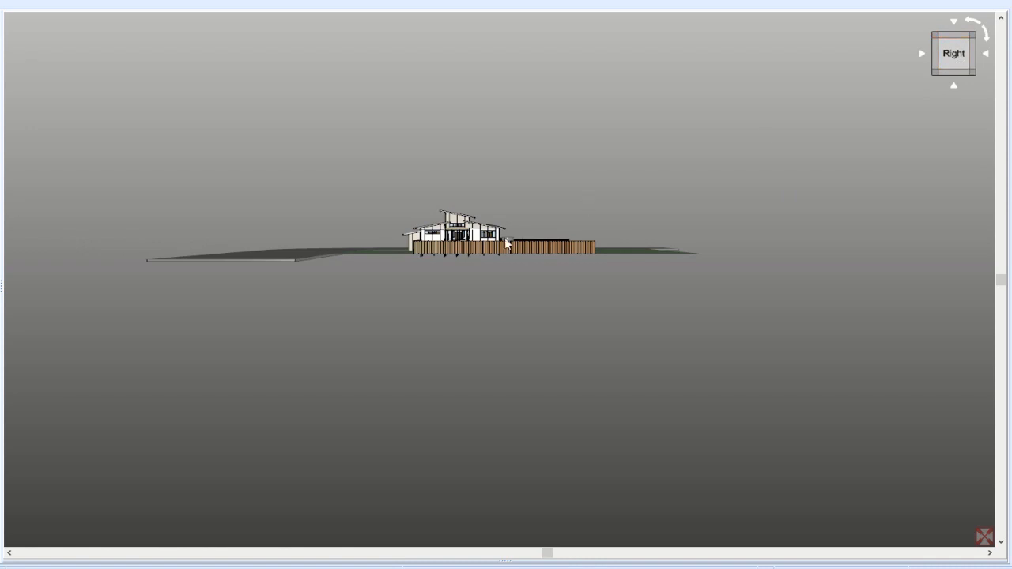
{"action": "left_click_drag", "start_coordinate": [506, 244], "coordinate": [877, 273]}
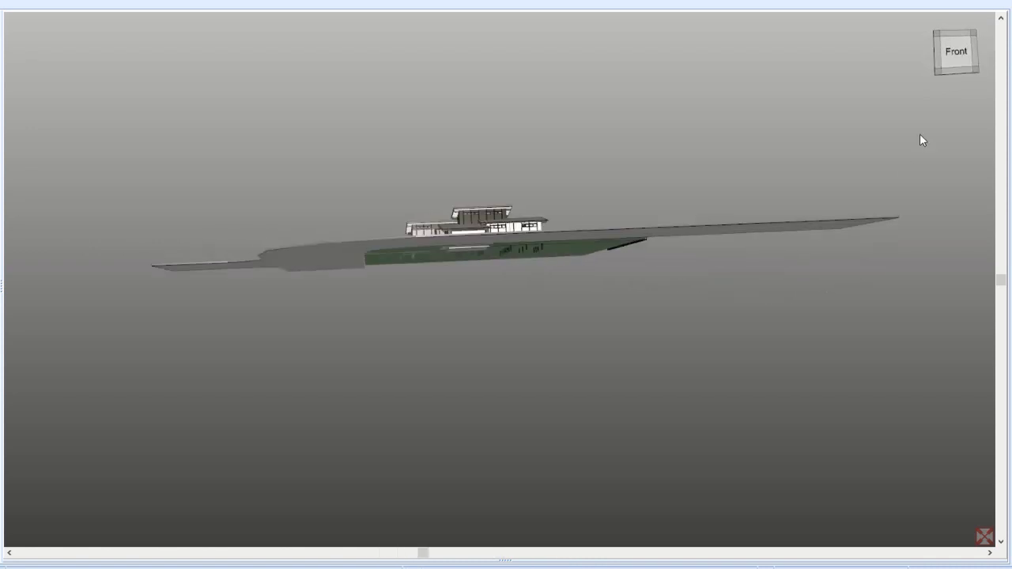
{"action": "left_click", "coordinate": [938, 35]}
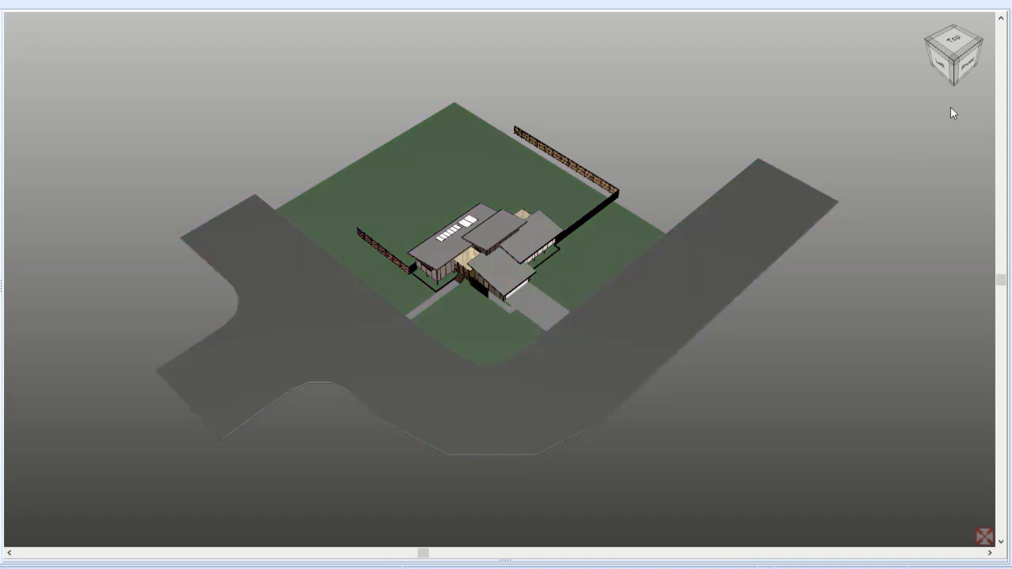
{"action": "left_click", "coordinate": [966, 68]}
{"action": "left_click_drag", "start_coordinate": [456, 310], "coordinate": [458, 315]}
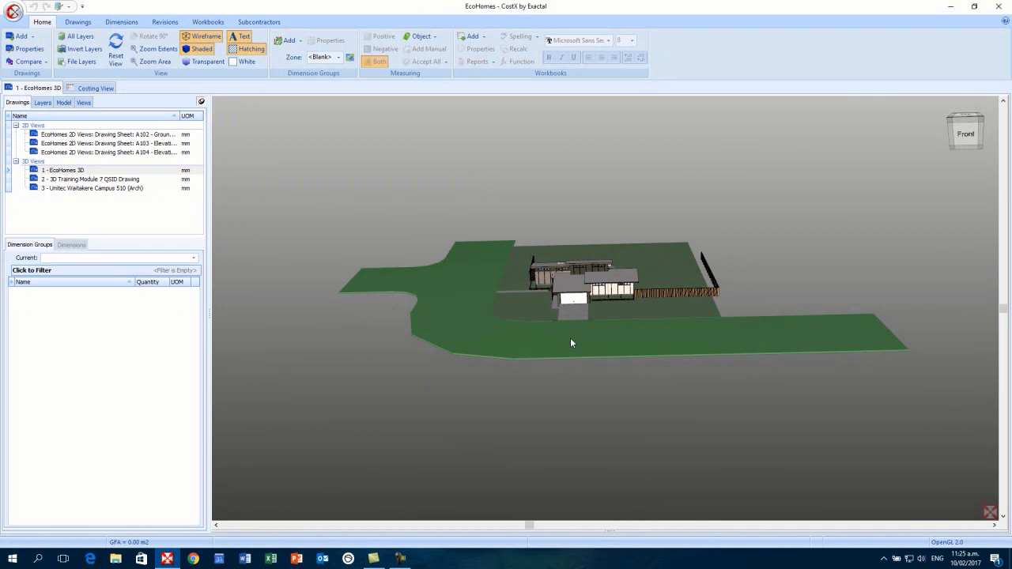
{"action": "scroll", "coordinate": [571, 303], "scroll_direction": "up", "scroll_amount": 3}
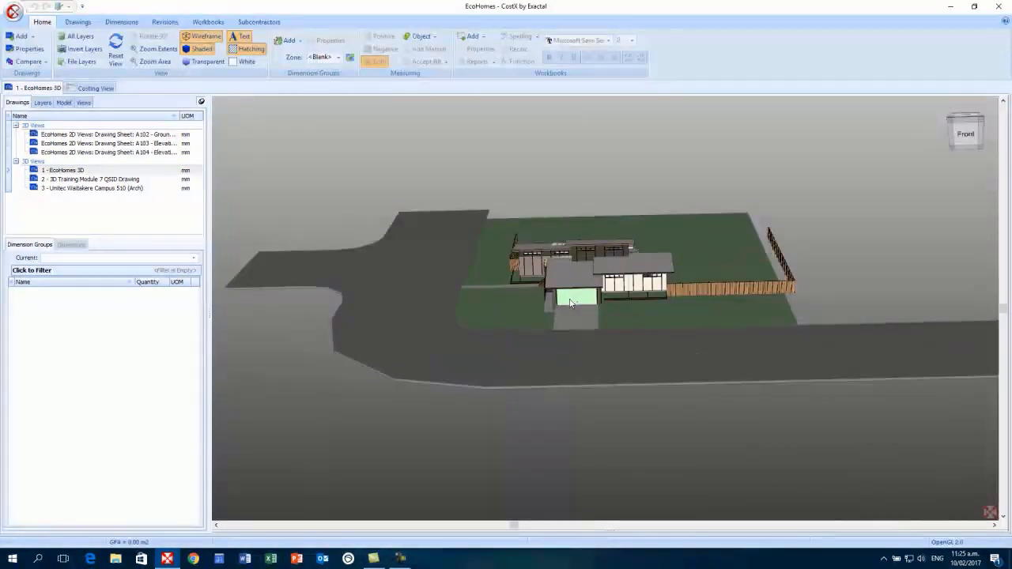
{"action": "scroll", "coordinate": [571, 303], "scroll_direction": "up", "scroll_amount": 2}
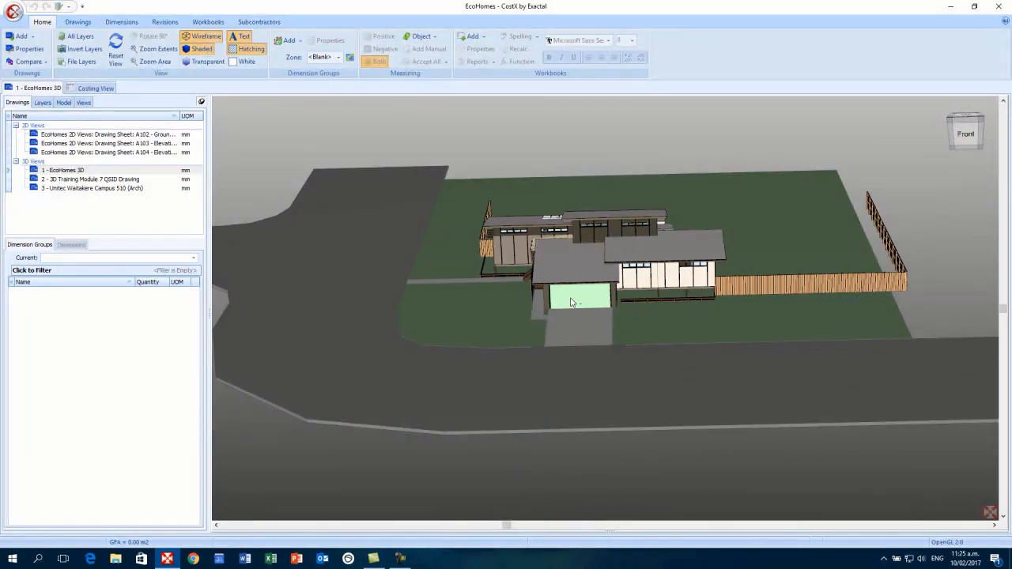
- Display Object Properties for the garage Panel Lift Door 5.1 x 2.4, showing 2400 mm high and 5100 mm wide
{"action": "right_click", "coordinate": [570, 303]}
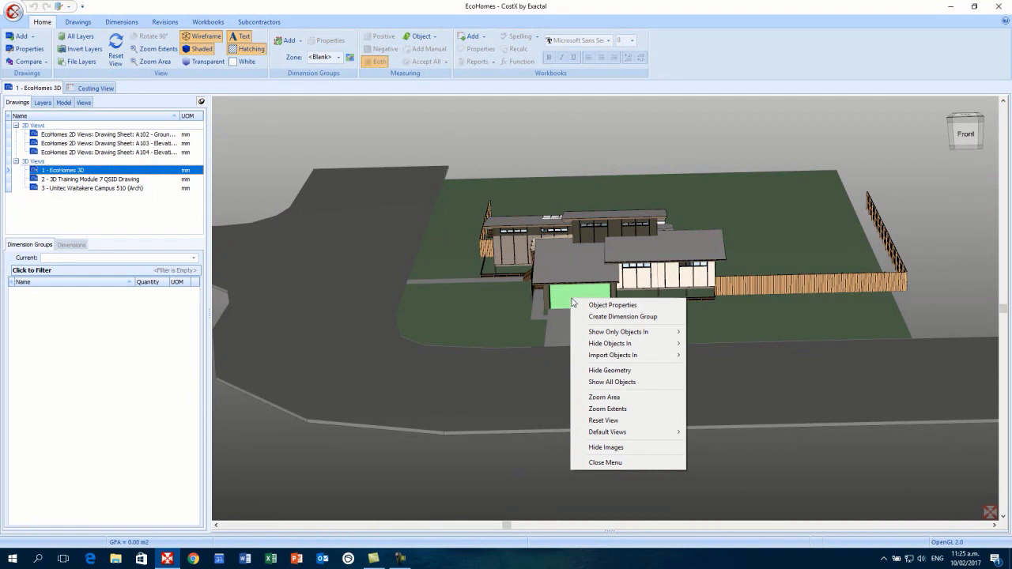
{"action": "left_click", "coordinate": [601, 305]}
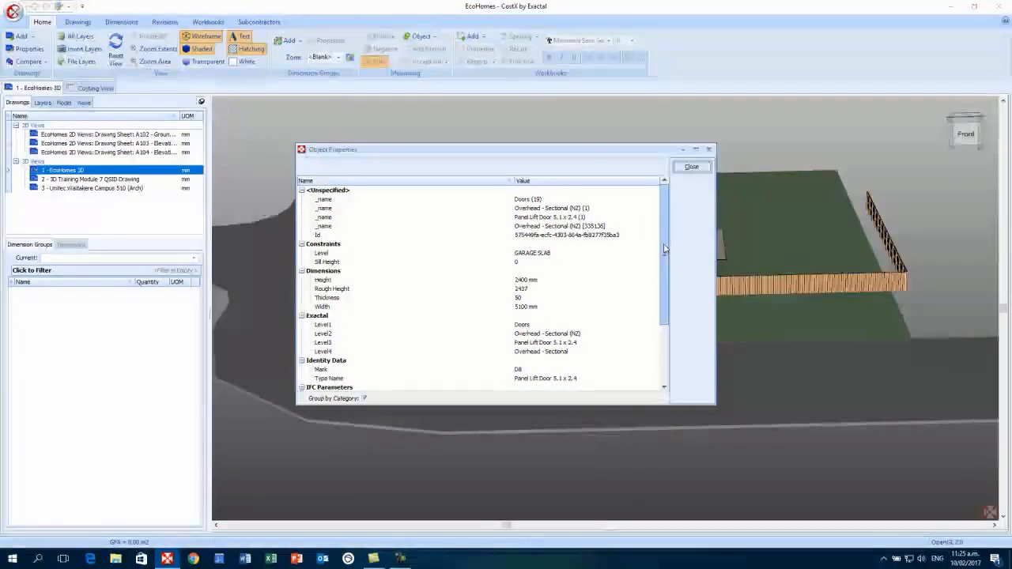
{"action": "scroll", "coordinate": [665, 249], "scroll_direction": "down", "scroll_amount": 1}
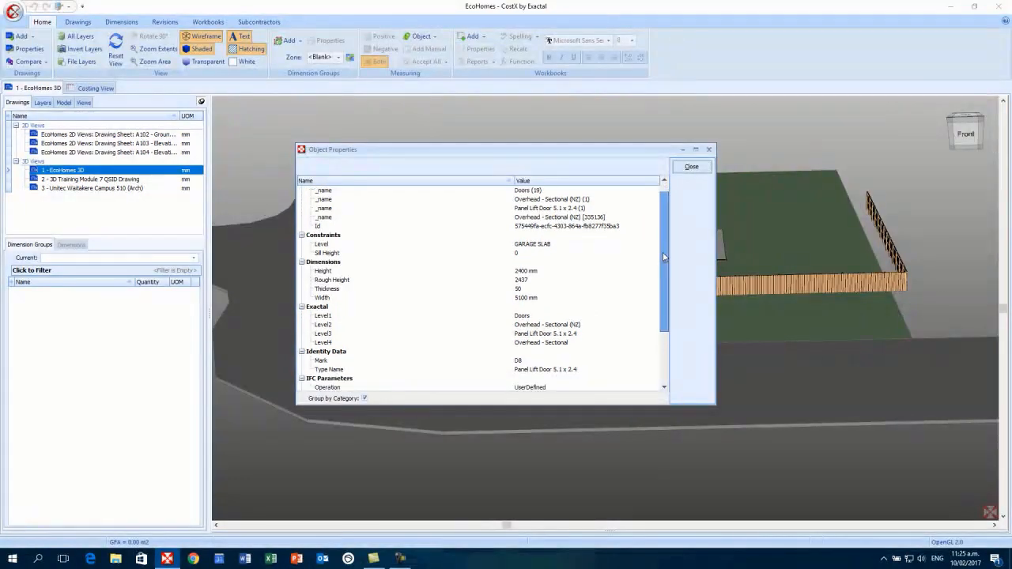
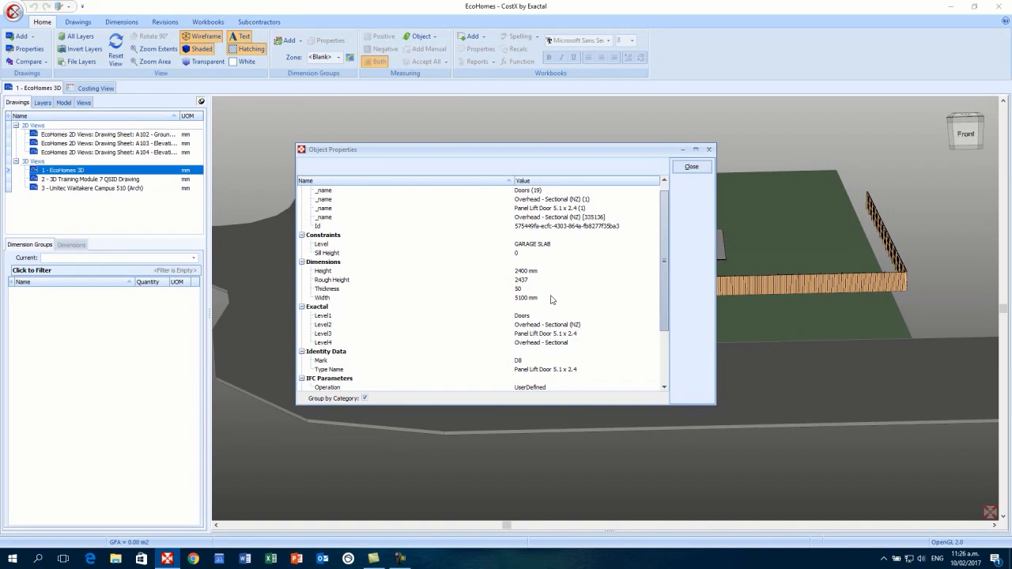
- Close the panel lift door's Object Properties and reselect the '1 - EcoHomes 3D' drawing
{"action": "left_click", "coordinate": [692, 167]}
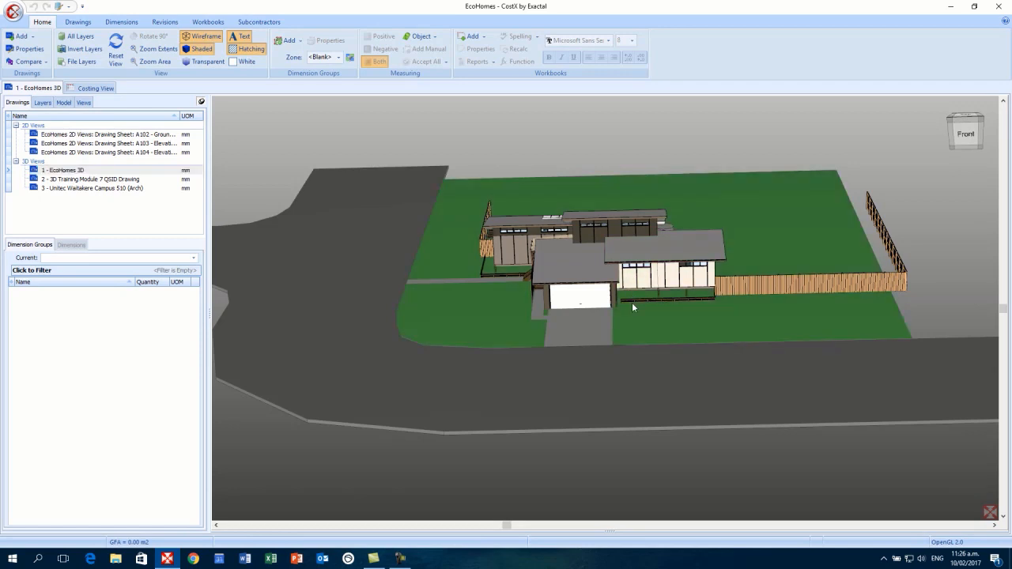
{"action": "left_click", "coordinate": [63, 170]}
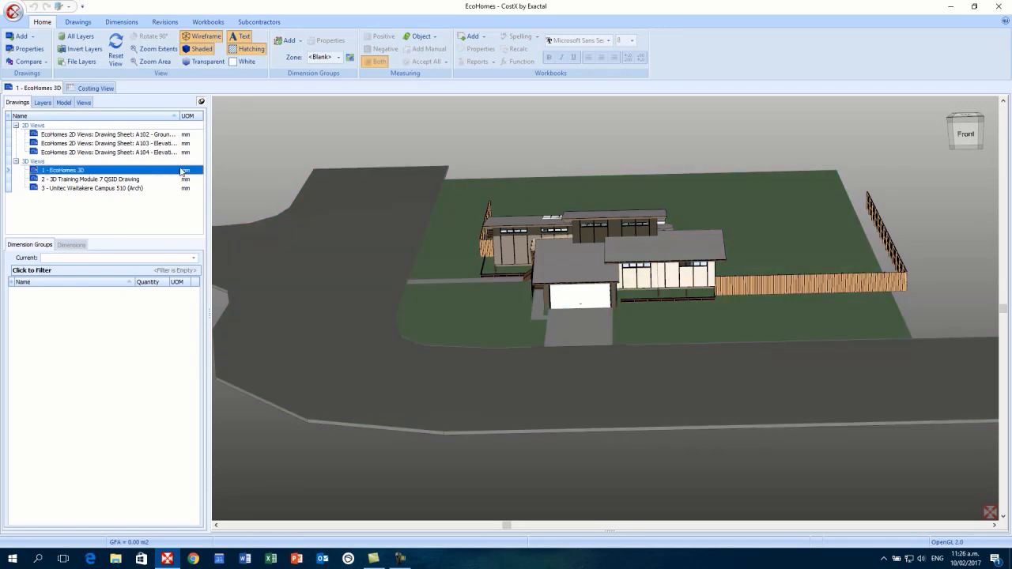
- Show the Model category tree and orbit the house to isometric, then a lower oblique angle
{"action": "left_click", "coordinate": [64, 103]}
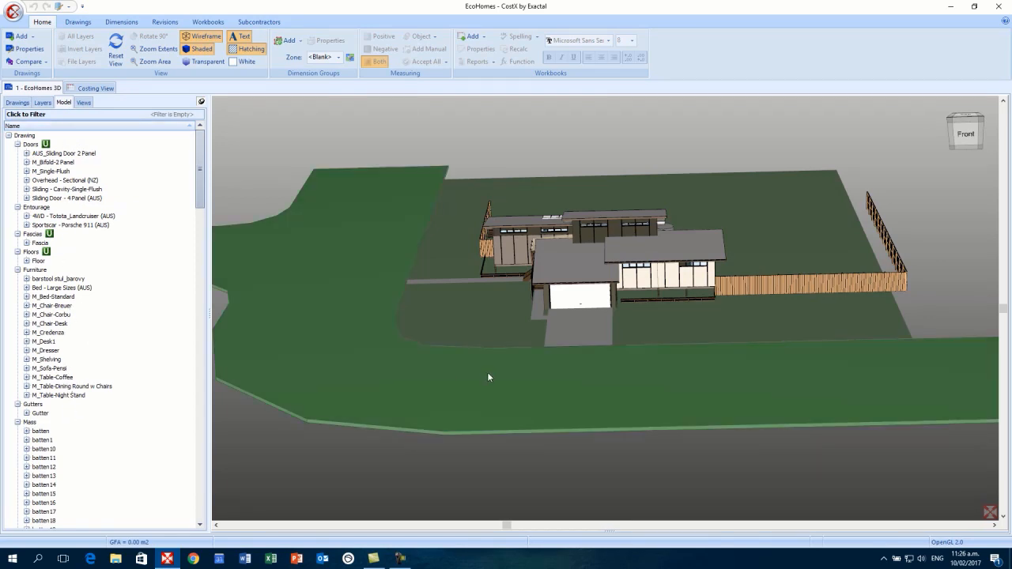
{"action": "left_click_drag", "start_coordinate": [487, 377], "coordinate": [582, 384]}
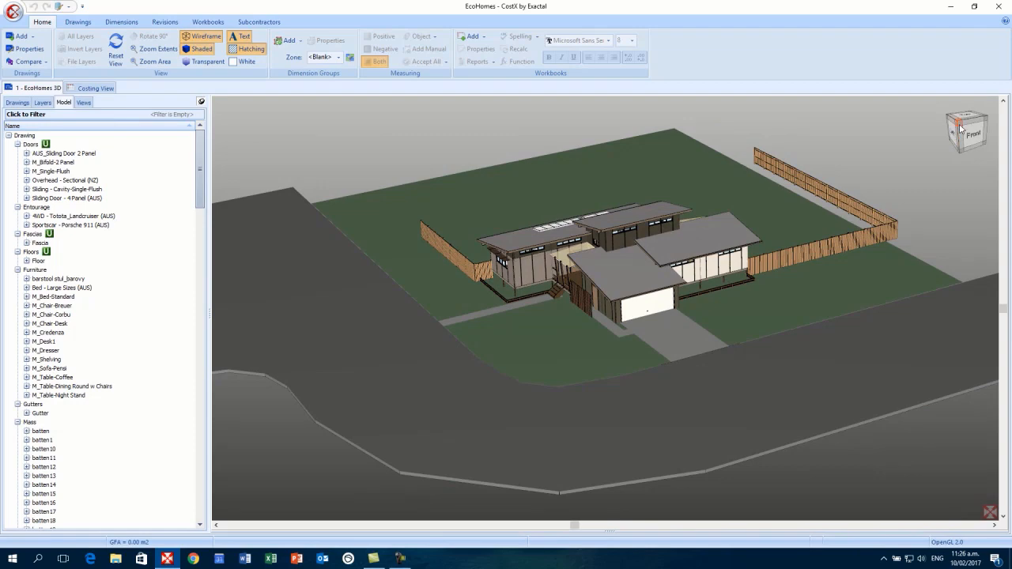
{"action": "left_click", "coordinate": [960, 127]}
{"action": "scroll", "coordinate": [715, 243], "scroll_direction": "down", "scroll_amount": 3}
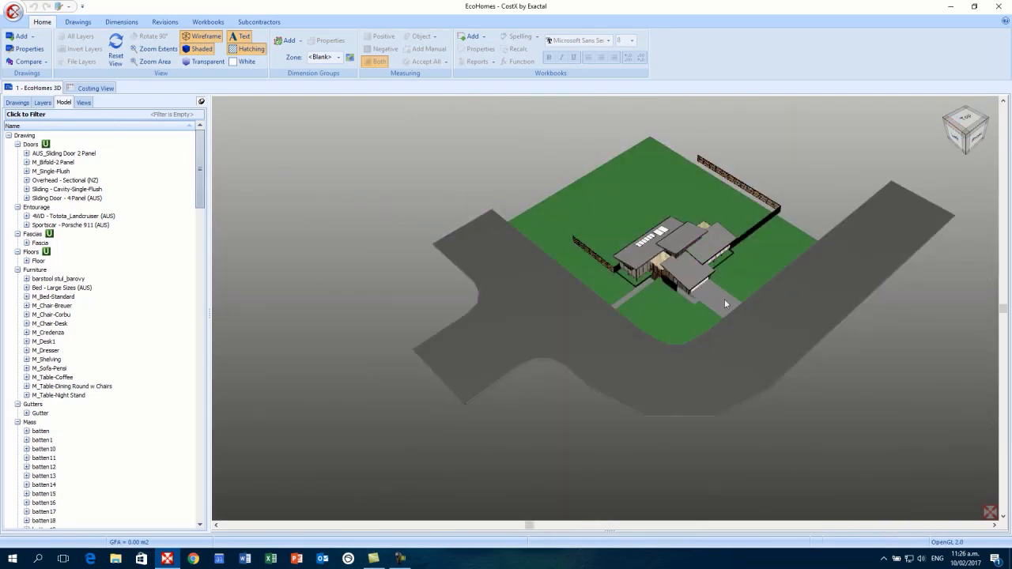
{"action": "left_click_drag", "start_coordinate": [724, 303], "coordinate": [528, 303]}
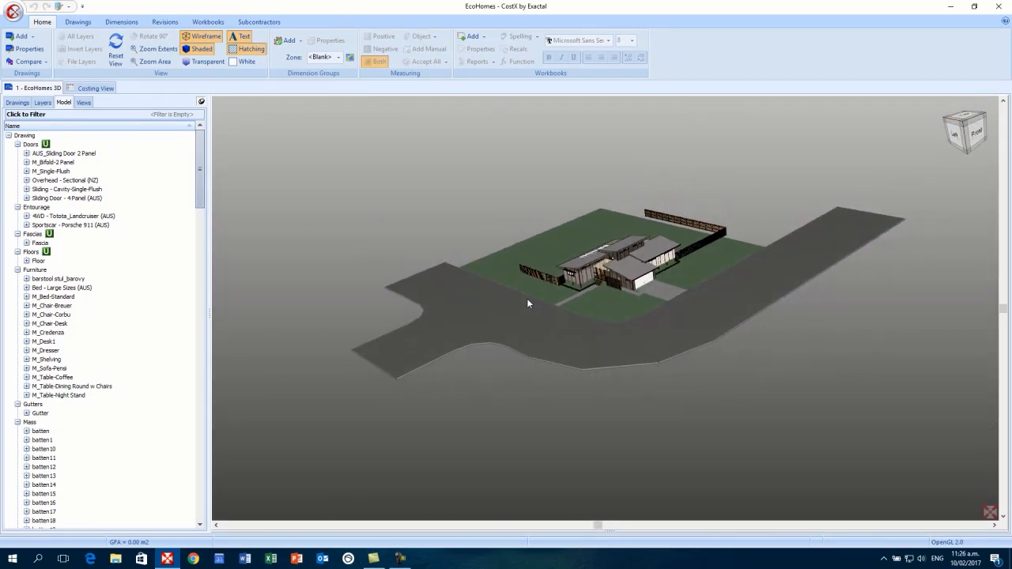
- Isolate the Doors, Entourage, Fascias and Floors categories in turn, then show the whole house
{"action": "left_click", "coordinate": [29, 146]}
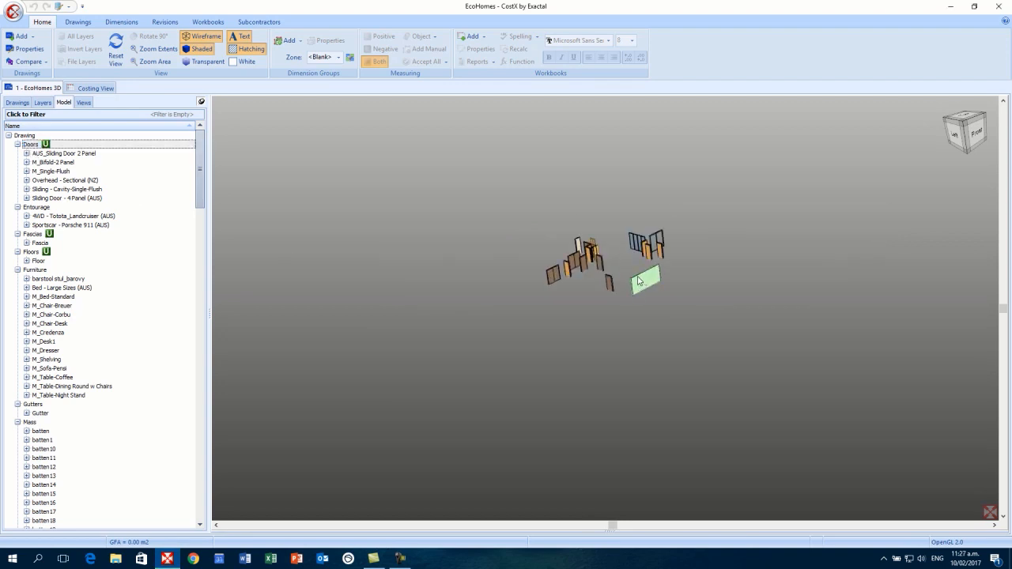
{"action": "scroll", "coordinate": [639, 280], "scroll_direction": "up", "scroll_amount": 1}
{"action": "scroll", "coordinate": [612, 286], "scroll_direction": "down", "scroll_amount": 1}
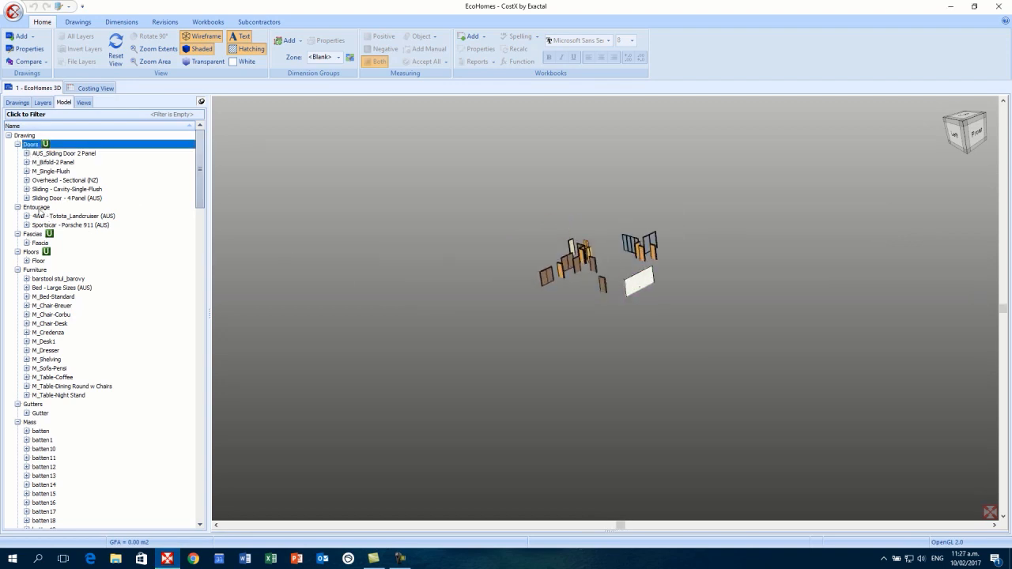
{"action": "left_click", "coordinate": [36, 207]}
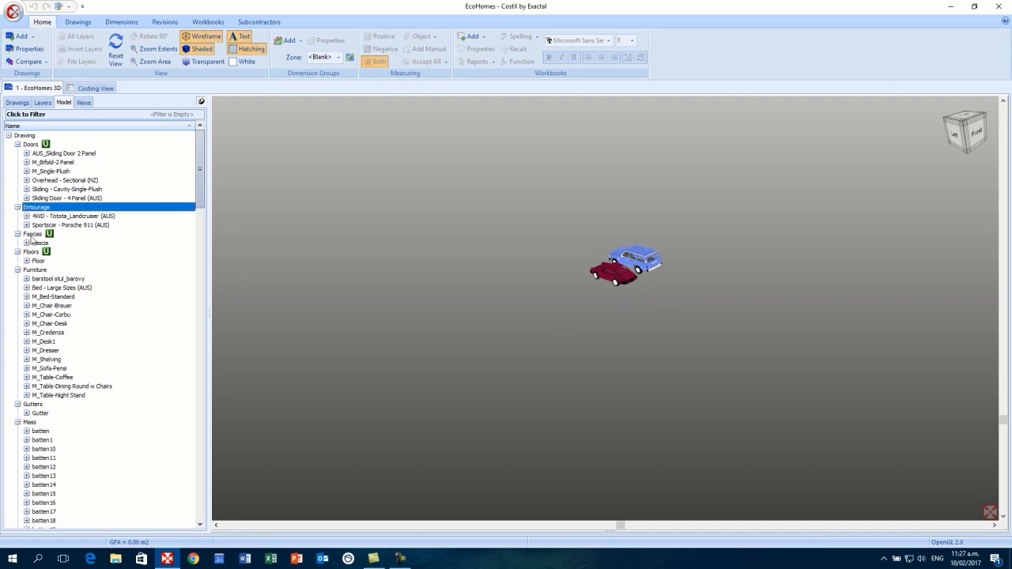
{"action": "left_click", "coordinate": [31, 235]}
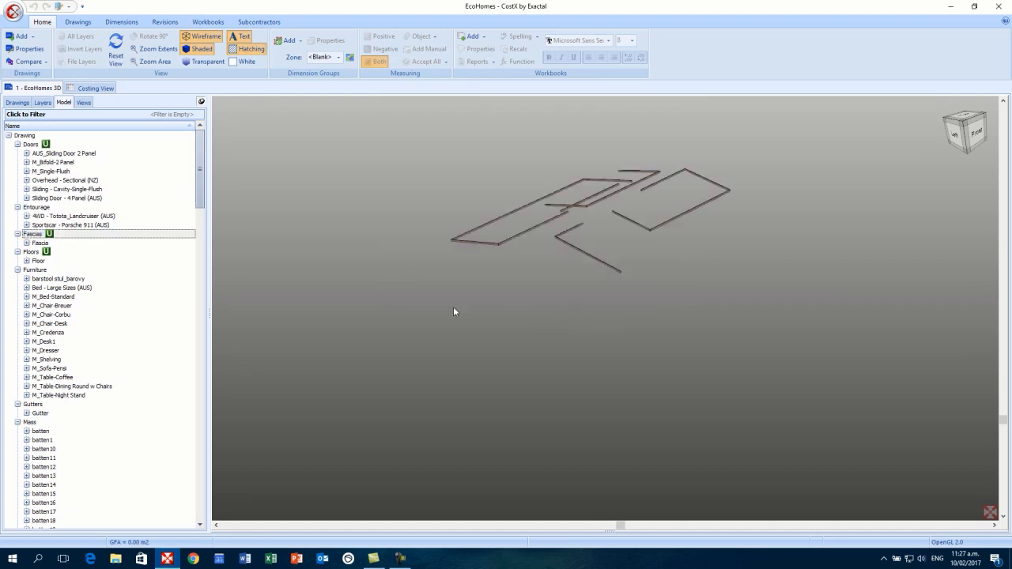
{"action": "left_click", "coordinate": [31, 252]}
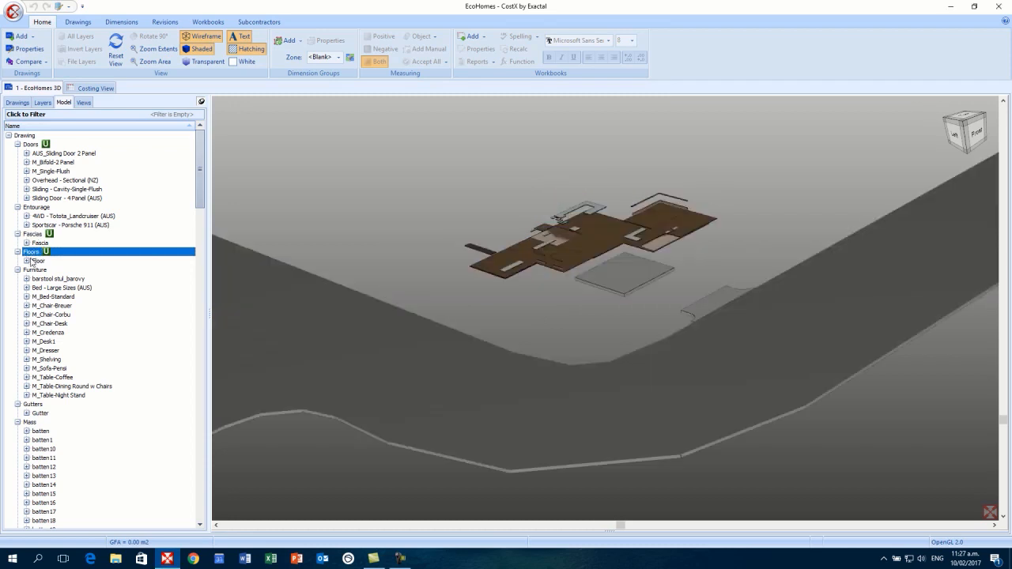
{"action": "left_click", "coordinate": [33, 208]}
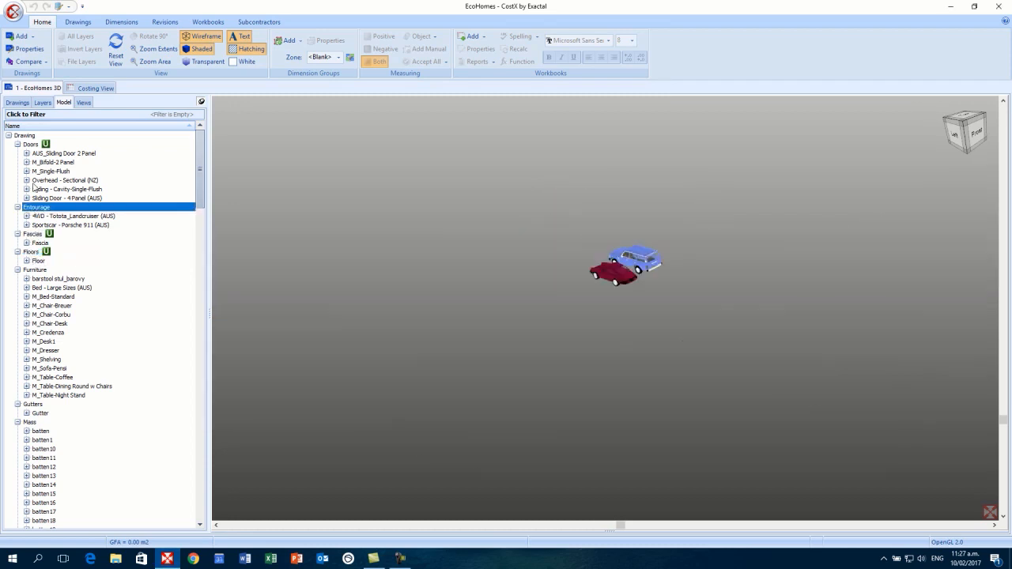
{"action": "left_click", "coordinate": [30, 145]}
{"action": "left_click", "coordinate": [26, 137]}
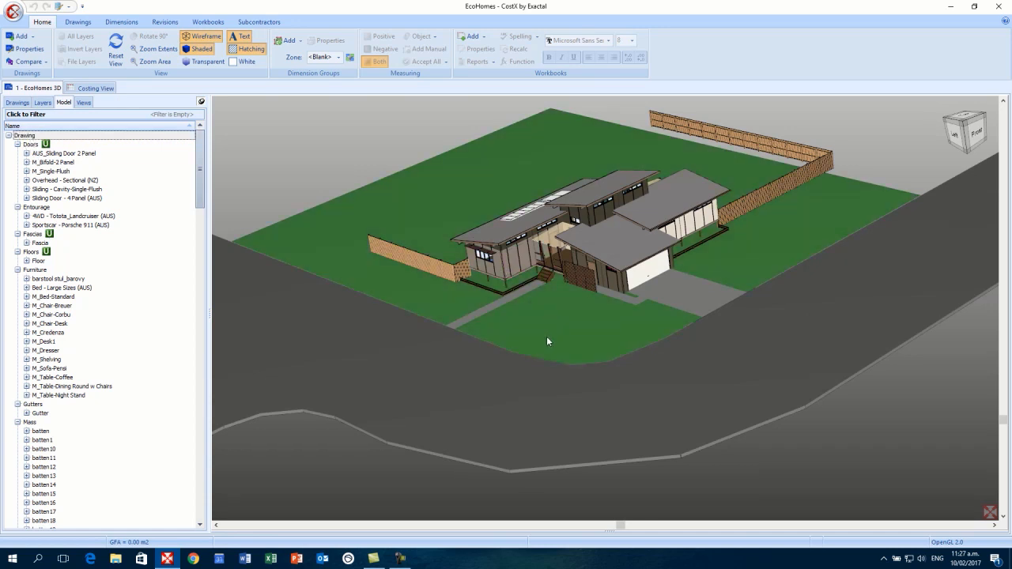
- Return to the Drawings list and preview the house as bare wireframe, then restore shading
{"action": "left_click", "coordinate": [22, 104]}
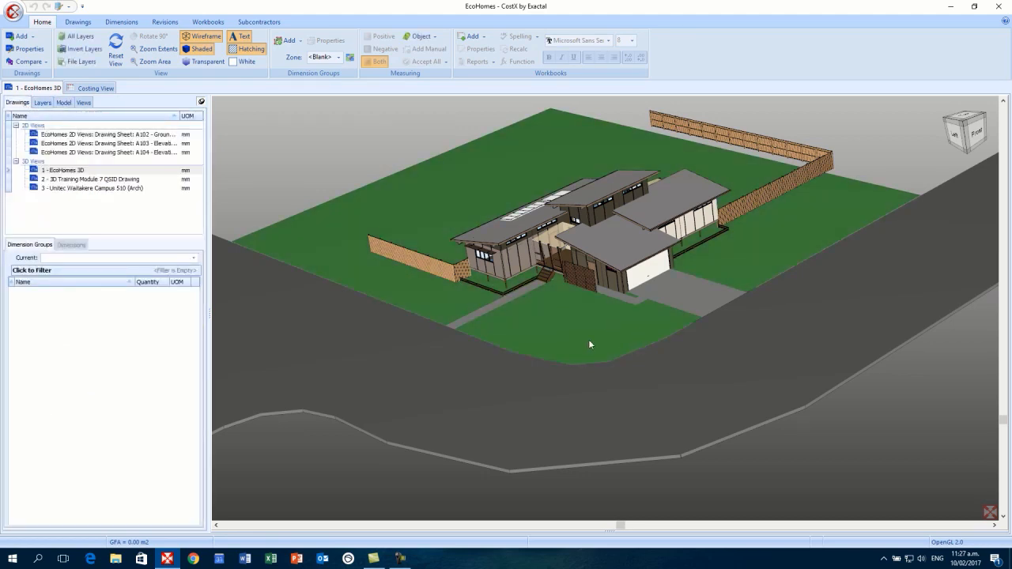
{"action": "mouse_move", "coordinate": [588, 339]}
{"action": "left_mouse_down"}
{"action": "mouse_move", "coordinate": [533, 337]}
{"action": "mouse_move", "coordinate": [584, 343]}
{"action": "left_mouse_up"}
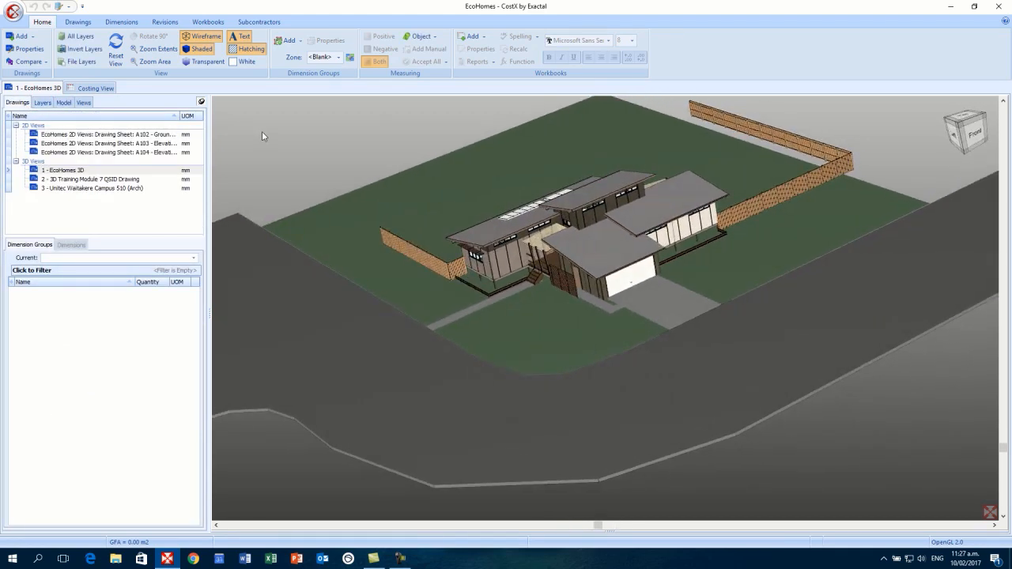
{"action": "left_click", "coordinate": [205, 40]}
{"action": "left_click", "coordinate": [205, 39]}
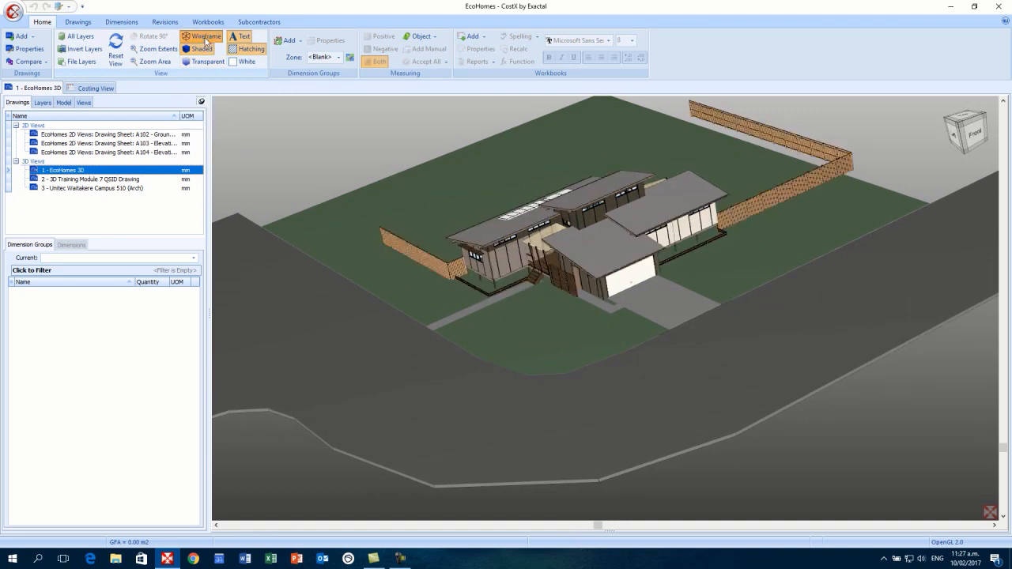
{"action": "left_click", "coordinate": [203, 50]}
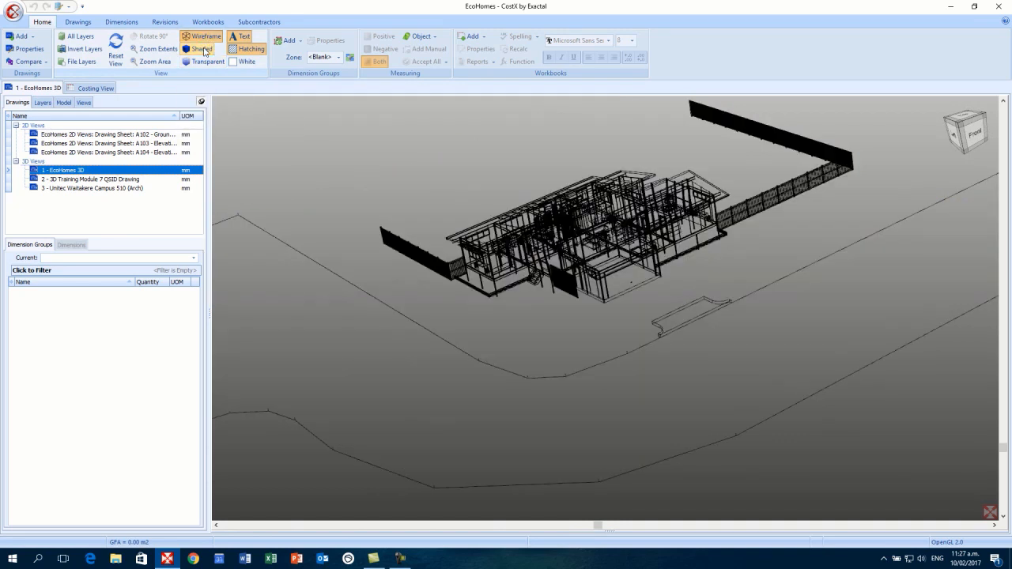
{"action": "left_click_drag", "start_coordinate": [481, 263], "coordinate": [468, 221]}
{"action": "left_click", "coordinate": [199, 50]}
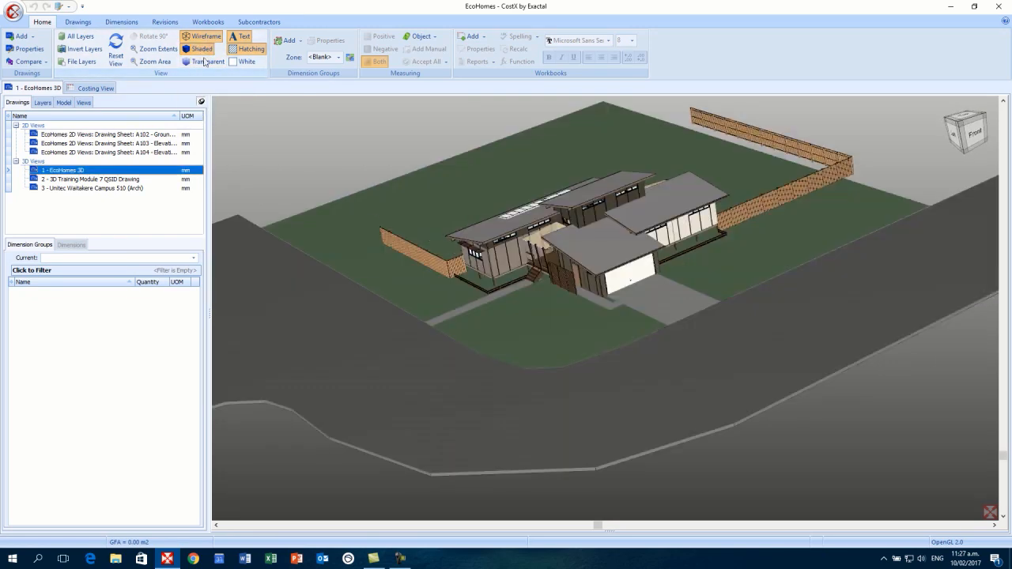
- Make the house transparent to view it from above, then set it back to solid
{"action": "left_click", "coordinate": [207, 63]}
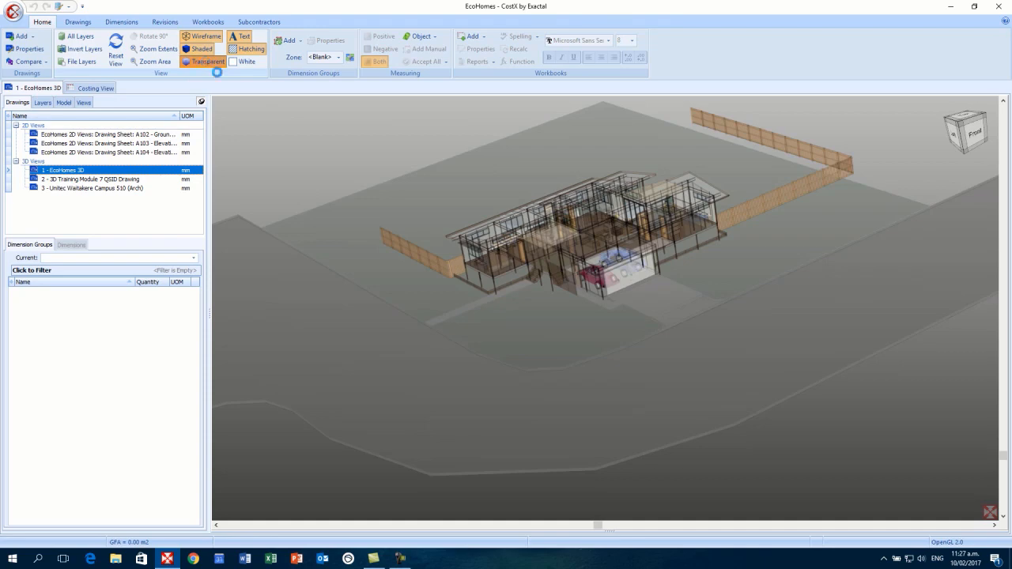
{"action": "left_click_drag", "start_coordinate": [478, 238], "coordinate": [539, 240]}
{"action": "scroll", "coordinate": [599, 244], "scroll_direction": "up", "scroll_amount": 5}
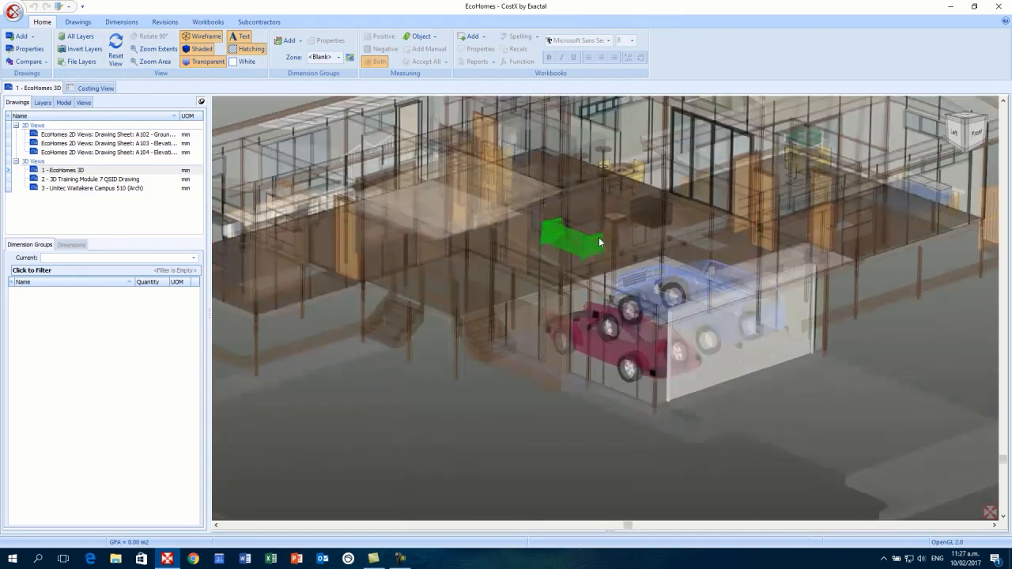
{"action": "scroll", "coordinate": [597, 246], "scroll_direction": "down", "scroll_amount": 3}
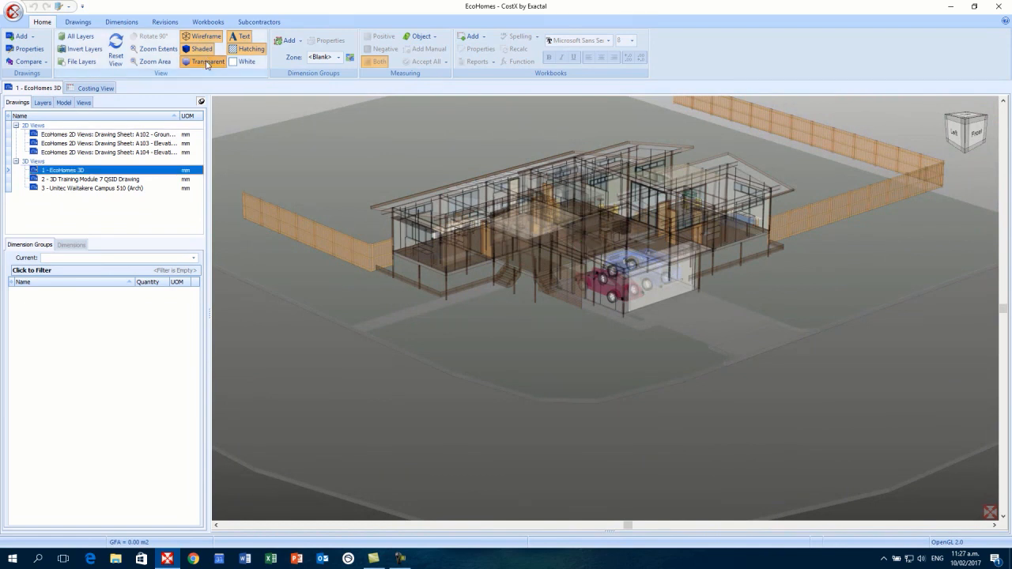
{"action": "left_click", "coordinate": [205, 62]}
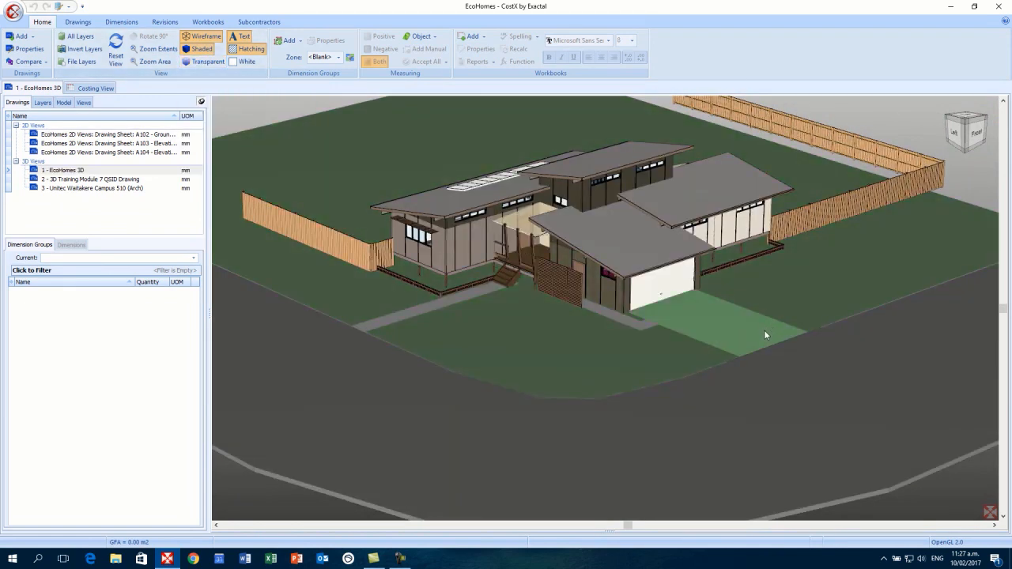
{"action": "left_click_drag", "start_coordinate": [742, 346], "coordinate": [716, 347]}
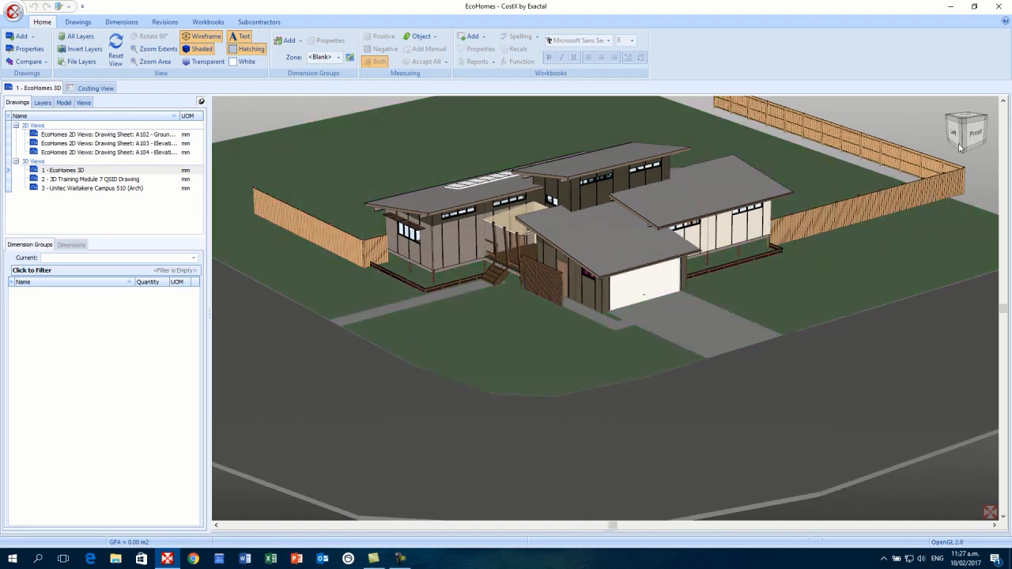
{"action": "left_click", "coordinate": [977, 136]}
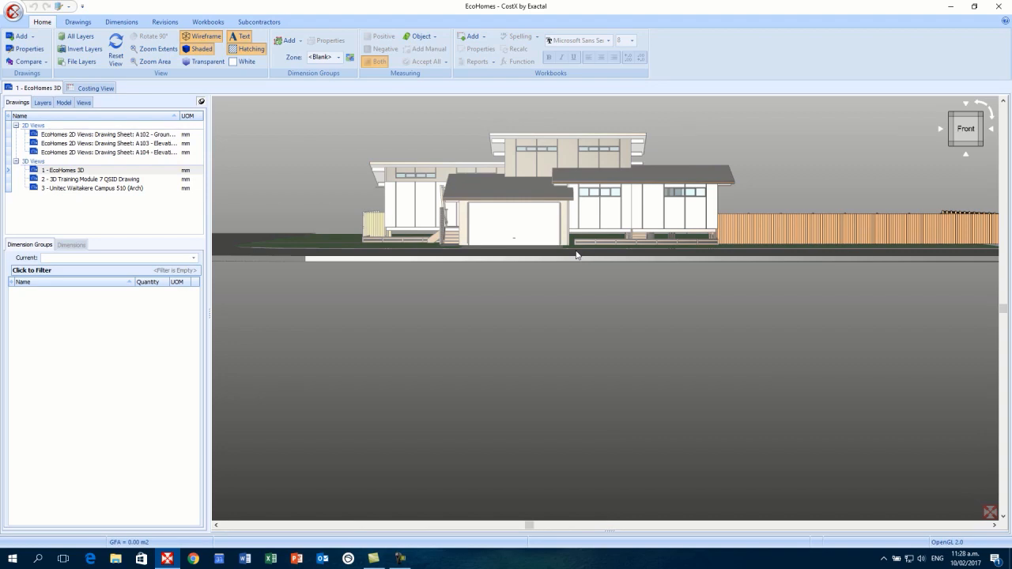
{"action": "scroll", "coordinate": [576, 255], "scroll_direction": "up", "scroll_amount": 5}
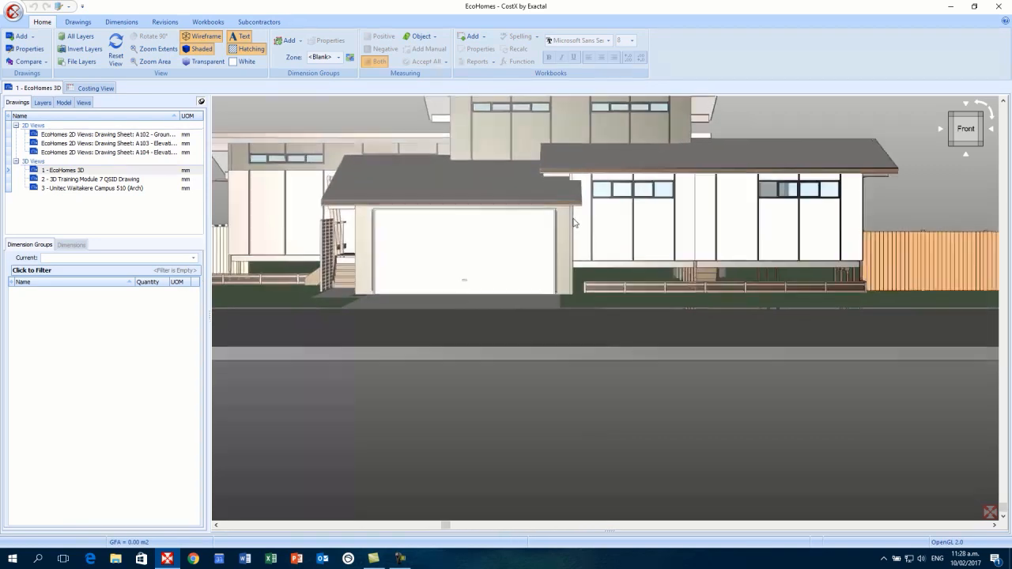
{"action": "scroll", "coordinate": [574, 206], "scroll_direction": "up", "scroll_amount": 5}
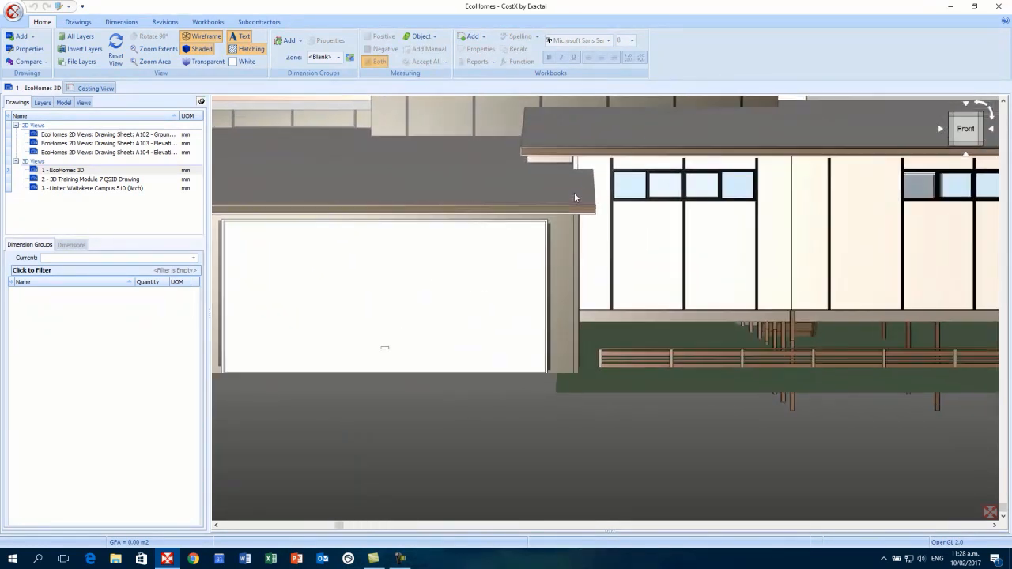
{"action": "scroll", "coordinate": [574, 191], "scroll_direction": "up", "scroll_amount": 2}
{"action": "scroll", "coordinate": [574, 187], "scroll_direction": "up", "scroll_amount": 5}
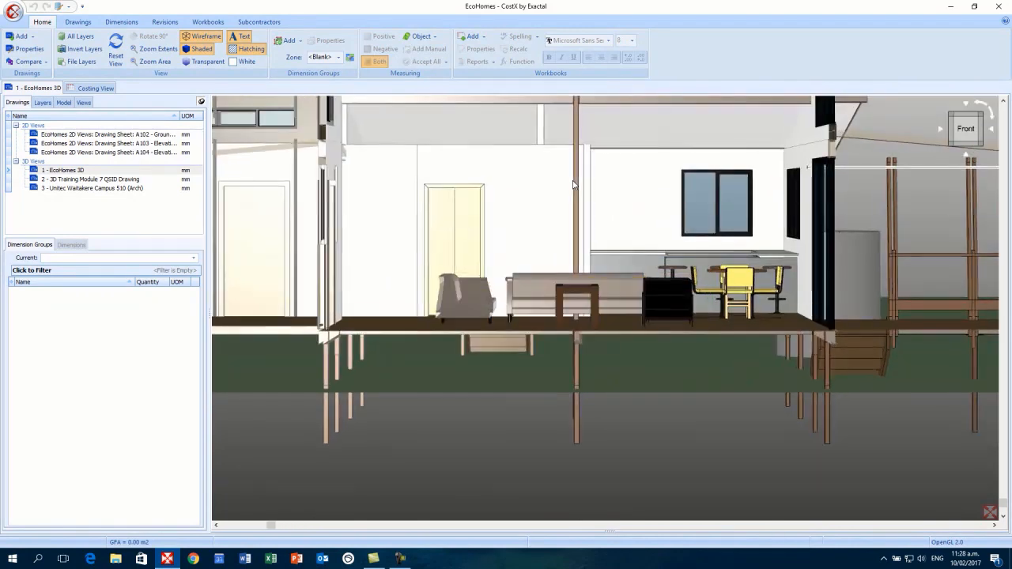
{"action": "scroll", "coordinate": [571, 180], "scroll_direction": "down", "scroll_amount": 8}
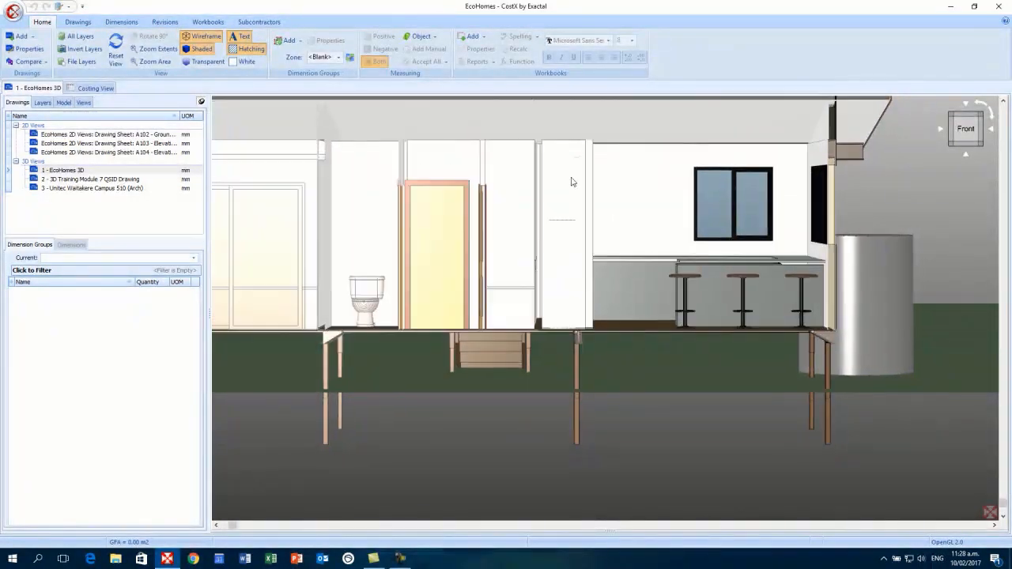
{"action": "scroll", "coordinate": [591, 246], "scroll_direction": "down", "scroll_amount": 6}
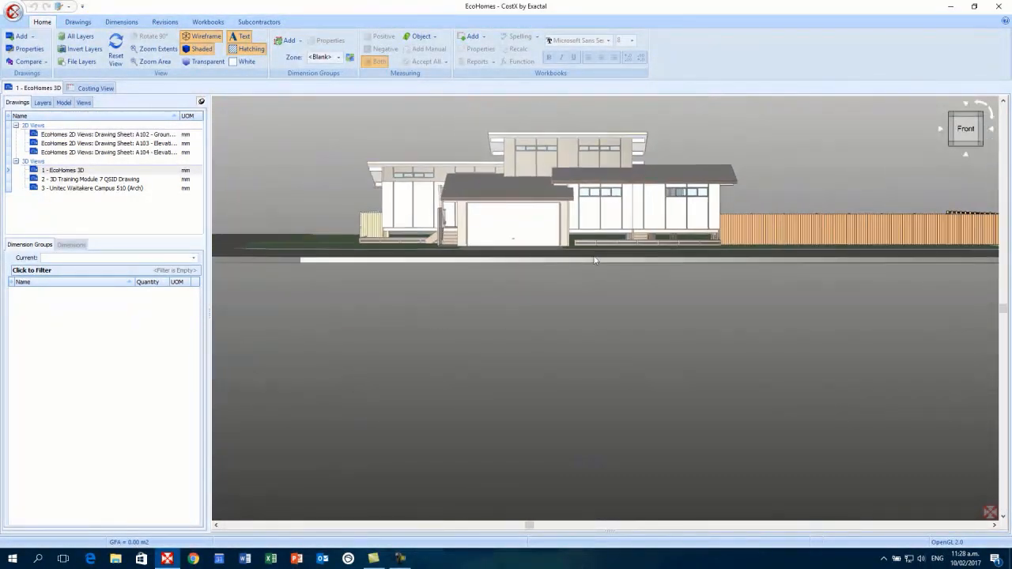
{"action": "left_click", "coordinate": [984, 114]}
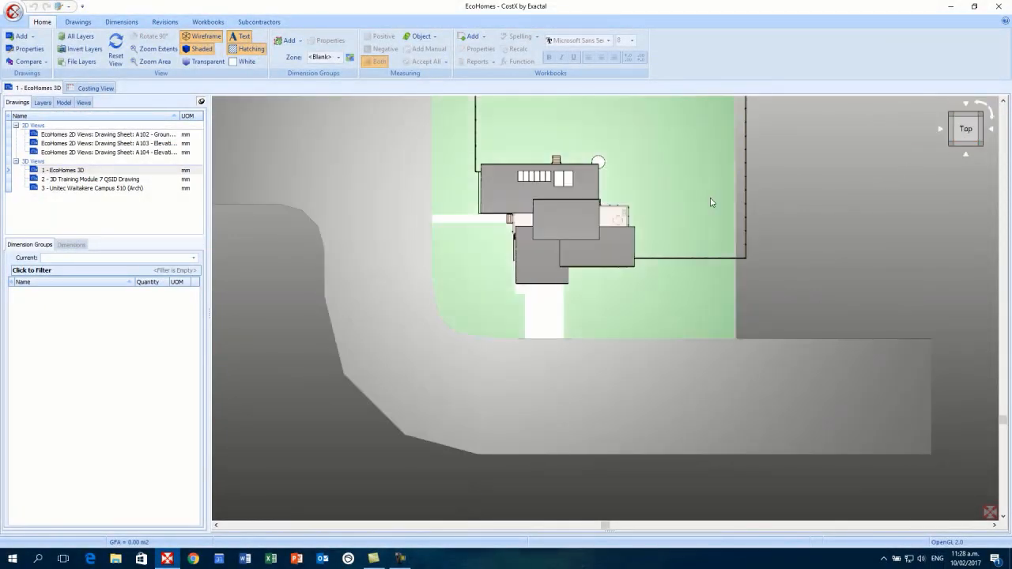
{"action": "scroll", "coordinate": [633, 205], "scroll_direction": "up", "scroll_amount": 4}
{"action": "scroll", "coordinate": [645, 194], "scroll_direction": "up", "scroll_amount": 5}
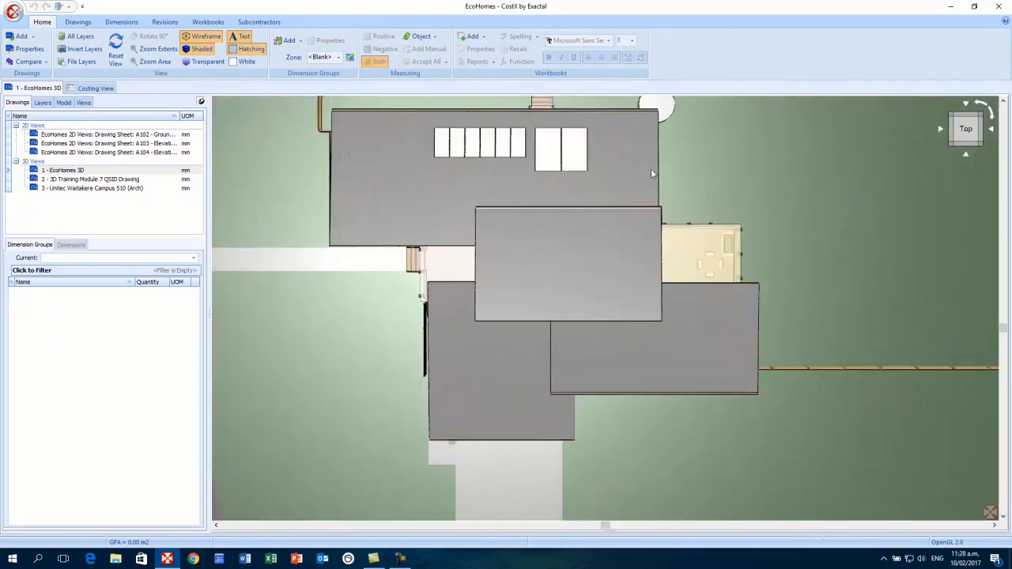
{"action": "scroll", "coordinate": [656, 135], "scroll_direction": "up", "scroll_amount": 5}
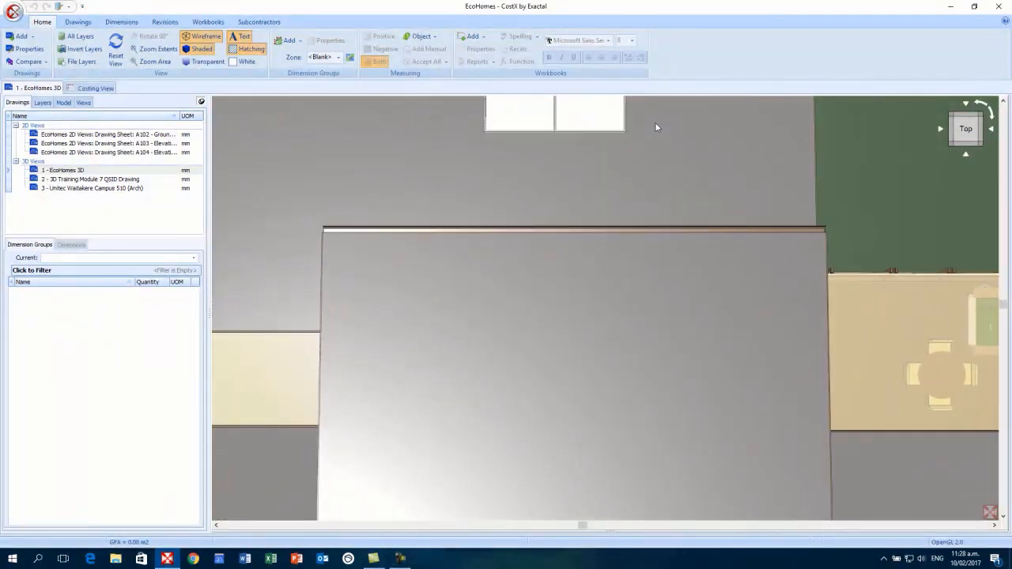
{"action": "scroll", "coordinate": [654, 106], "scroll_direction": "down", "scroll_amount": 2}
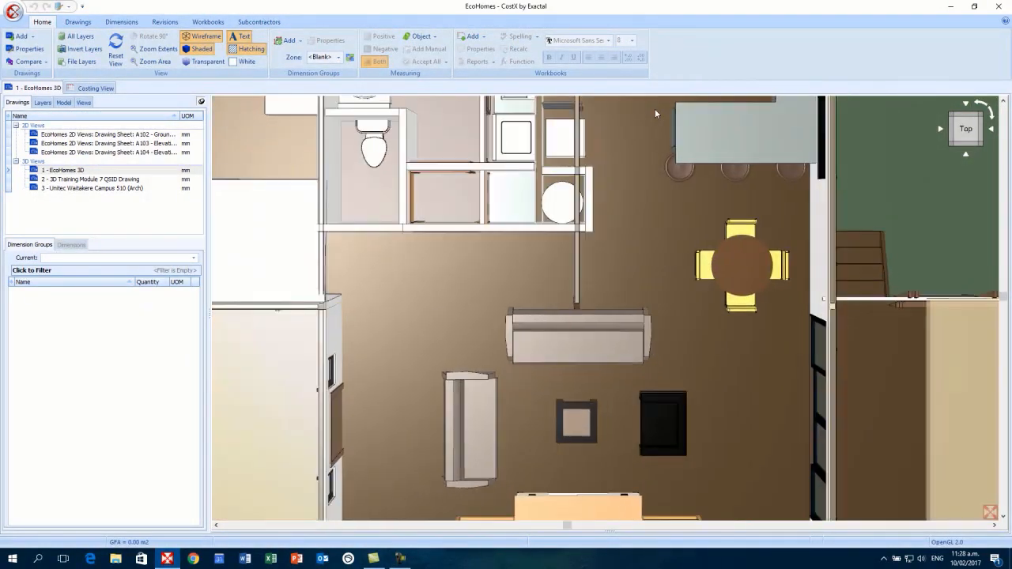
{"action": "scroll", "coordinate": [655, 106], "scroll_direction": "up", "scroll_amount": 2}
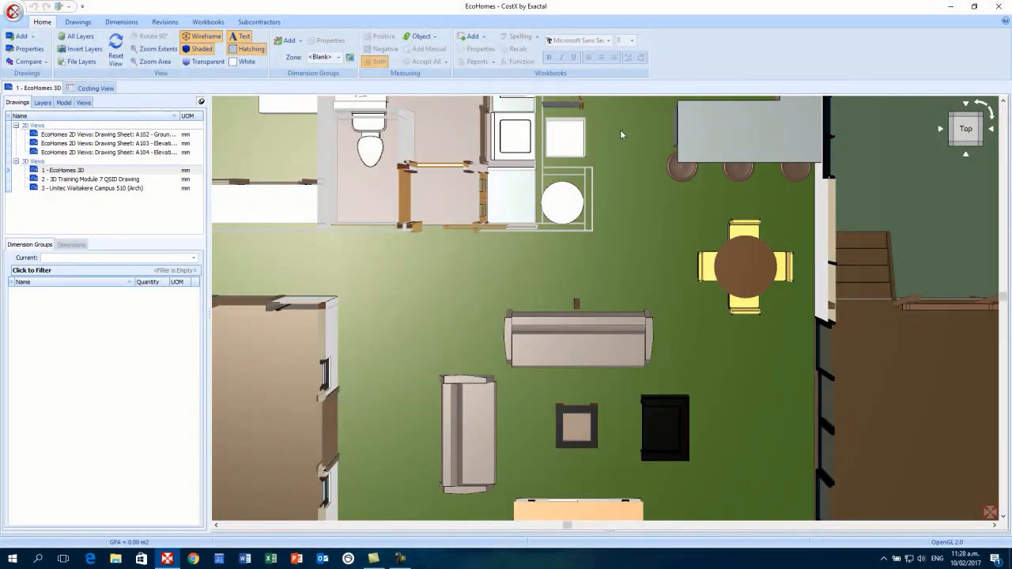
{"action": "scroll", "coordinate": [620, 134], "scroll_direction": "down", "scroll_amount": 4}
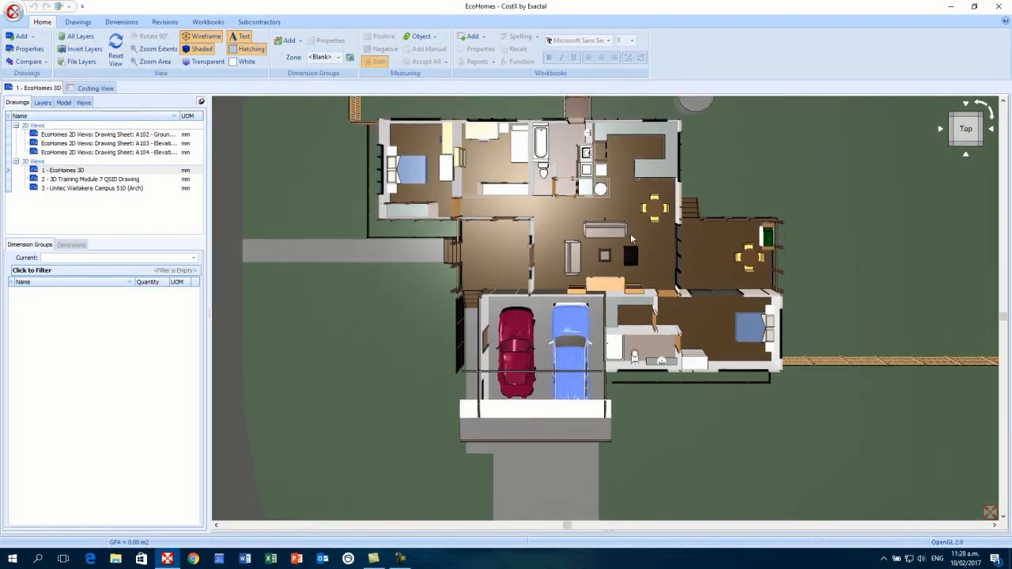
{"action": "left_click_drag", "start_coordinate": [631, 236], "coordinate": [629, 281]}
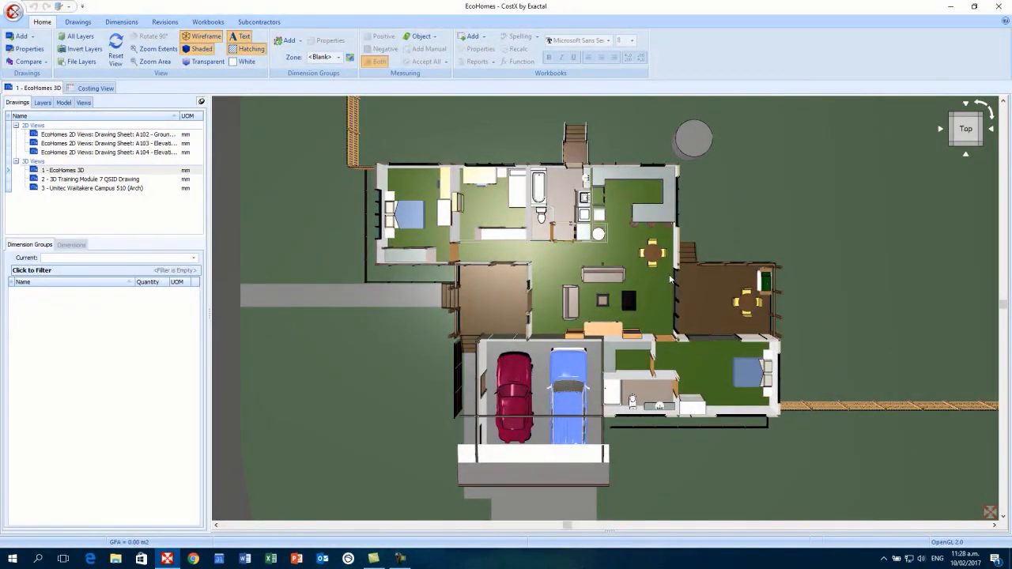
{"action": "scroll", "coordinate": [670, 280], "scroll_direction": "down", "scroll_amount": 8}
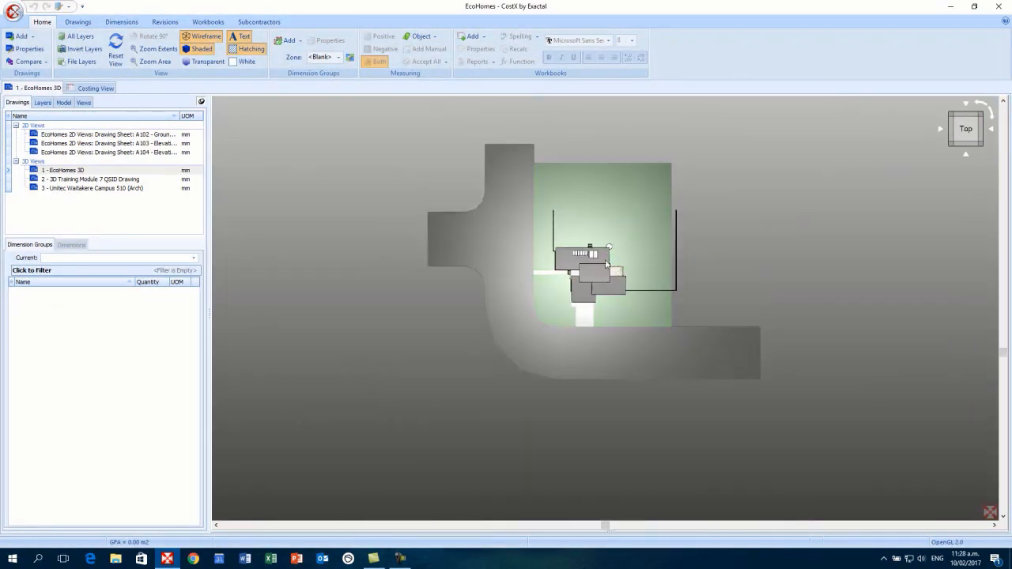
- Orbit to a front view and create a new dimension group from the garage roof
{"action": "left_click_drag", "start_coordinate": [648, 378], "coordinate": [631, 325]}
{"action": "scroll", "coordinate": [629, 321], "scroll_direction": "up", "scroll_amount": 5}
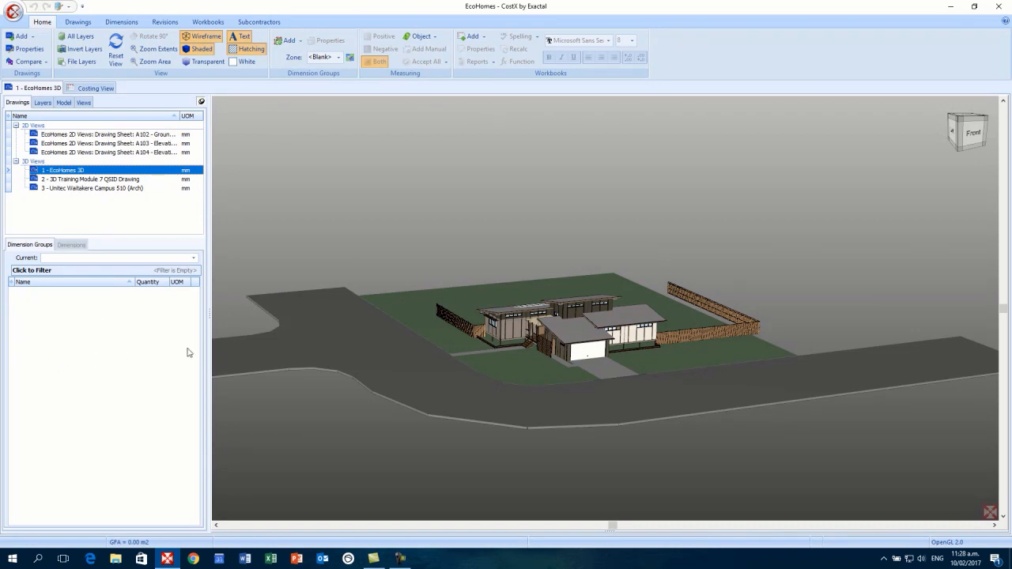
{"action": "scroll", "coordinate": [574, 340], "scroll_direction": "up", "scroll_amount": 2}
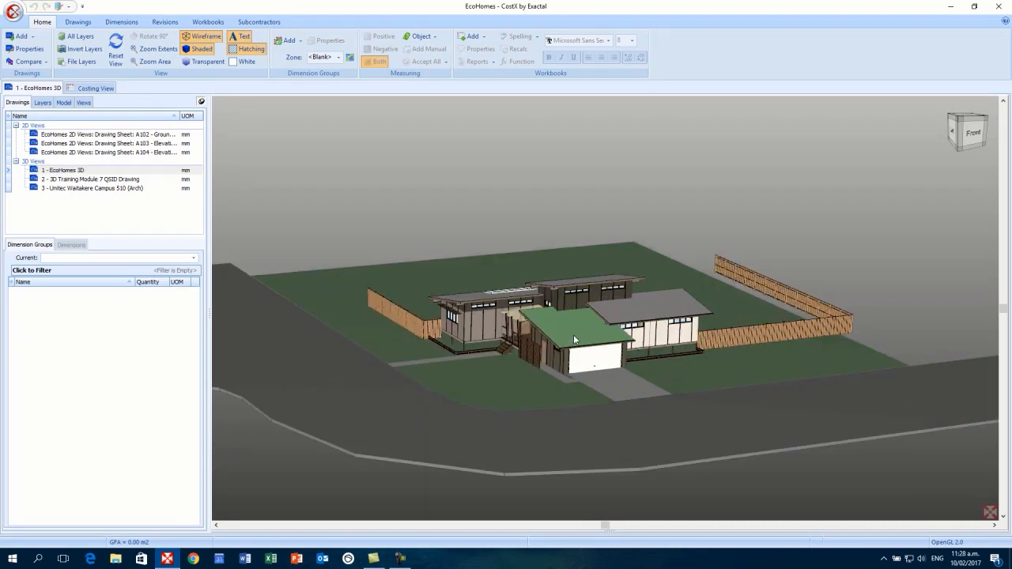
{"action": "right_click", "coordinate": [575, 340]}
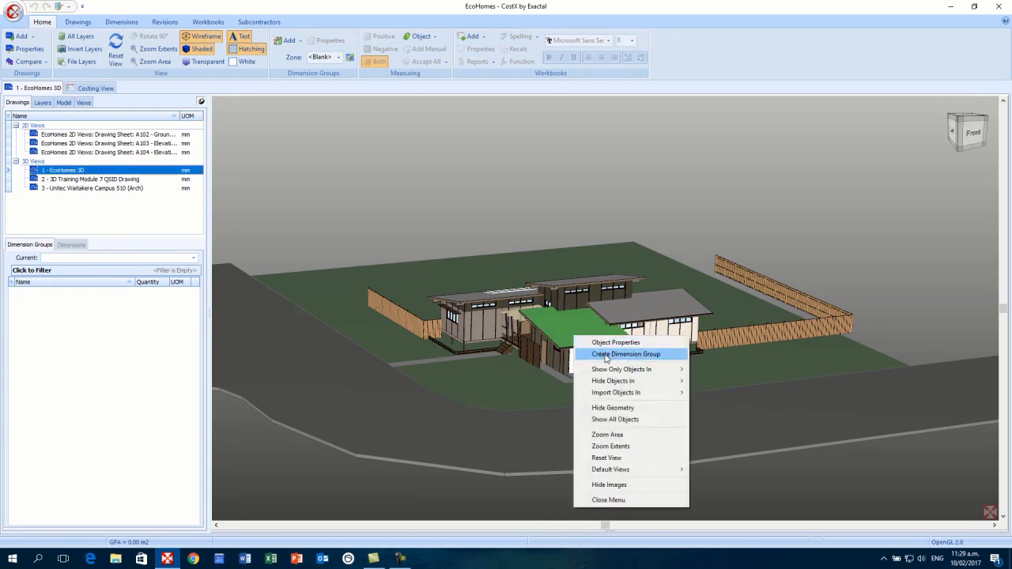
{"action": "left_click", "coordinate": [607, 356]}
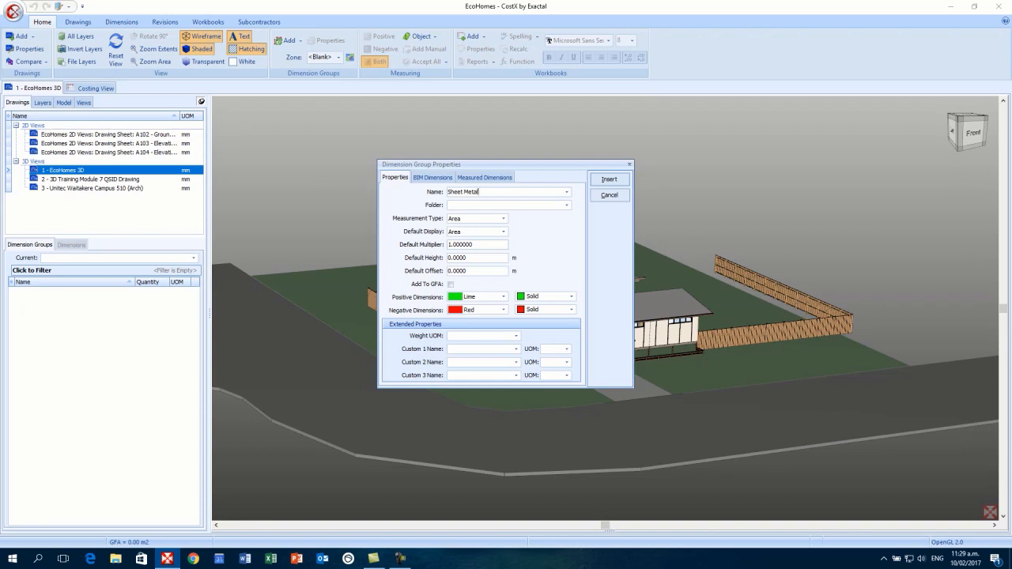
- Complete the name 'Sheet Metal Roof' and go to the BIM Dimensions settings
{"action": "type", "text": "oofing"}
{"action": "left_click", "coordinate": [433, 181]}
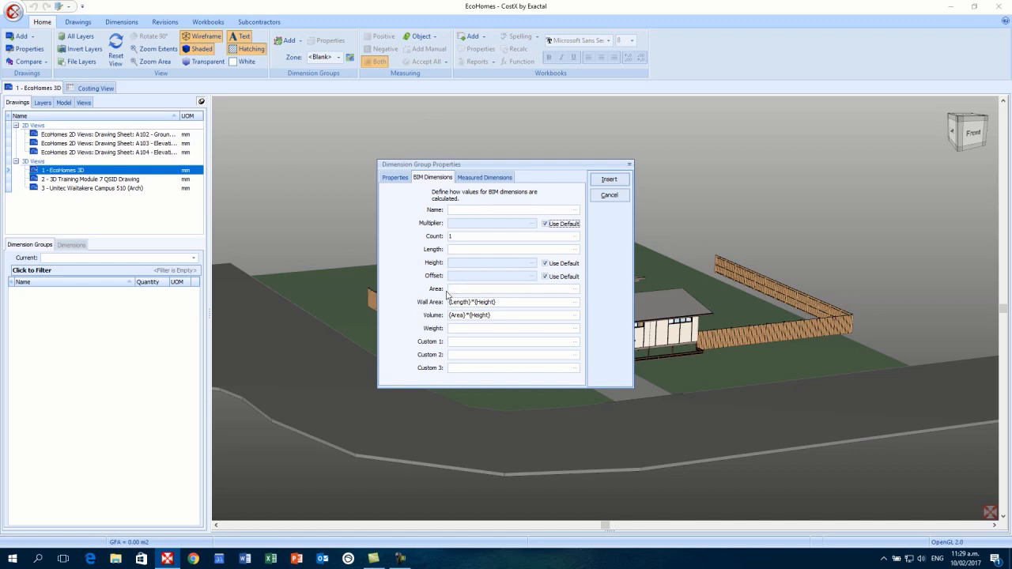
- Set the group's Area expression to the roof's [Area] property and insert the group
{"action": "left_click", "coordinate": [575, 290]}
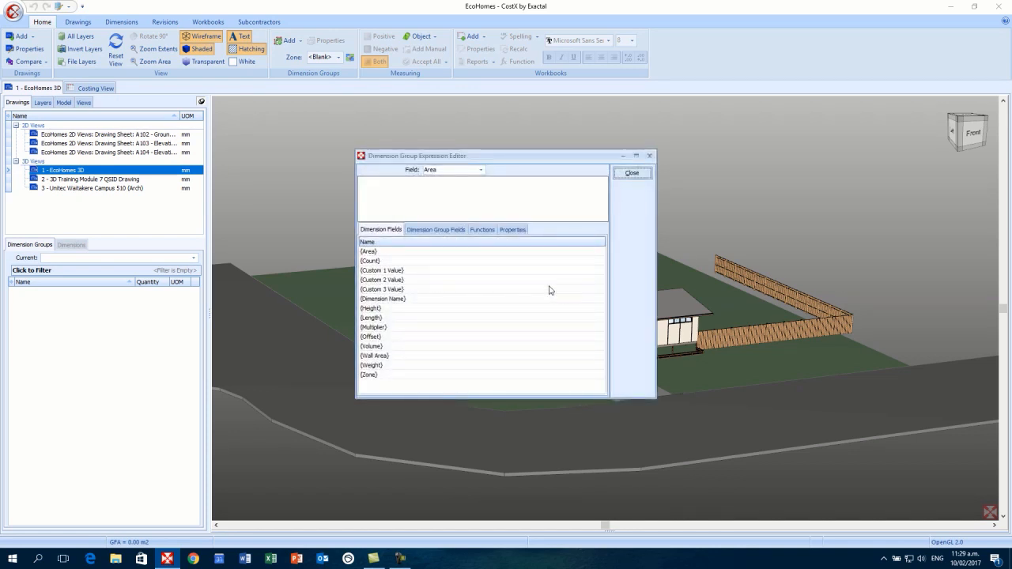
{"action": "left_click", "coordinate": [514, 230]}
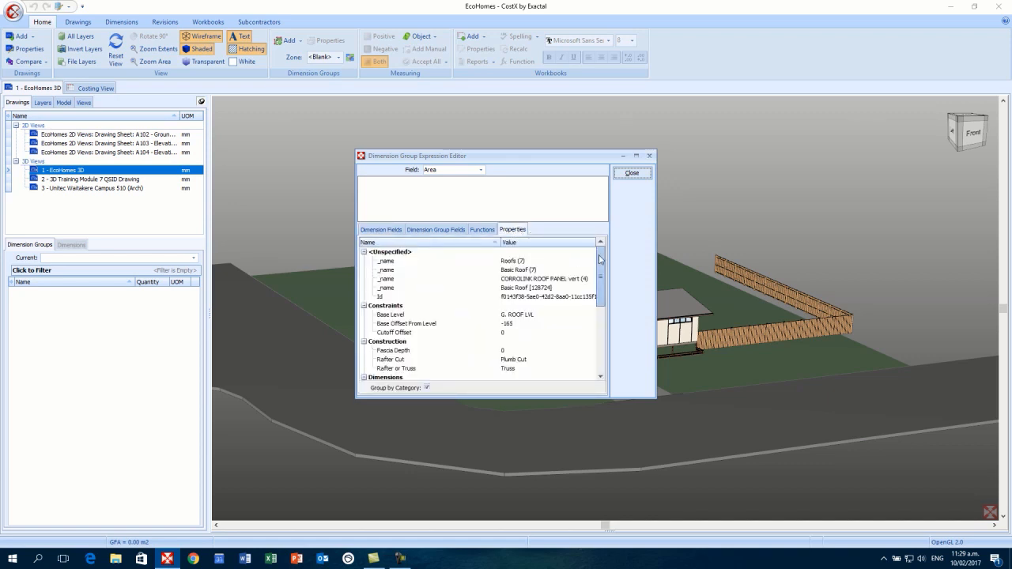
{"action": "left_click_drag", "start_coordinate": [598, 260], "coordinate": [598, 279]}
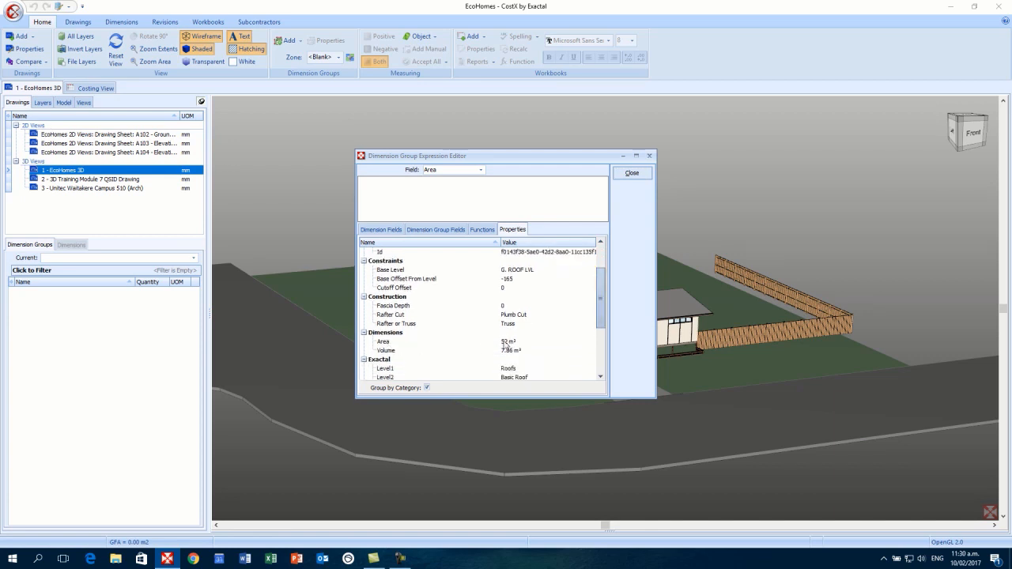
{"action": "double_click", "coordinate": [504, 344]}
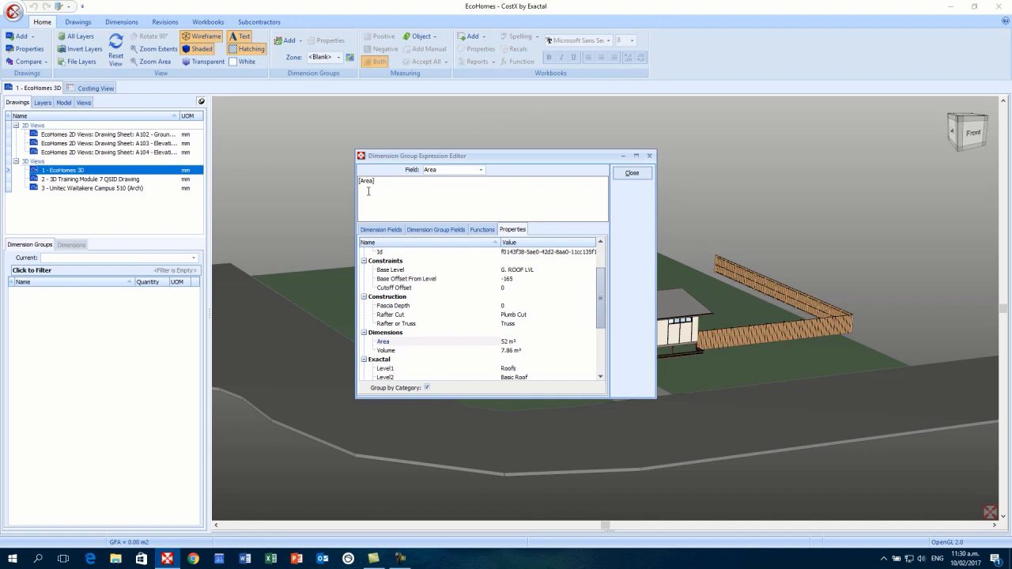
{"action": "left_click", "coordinate": [637, 176]}
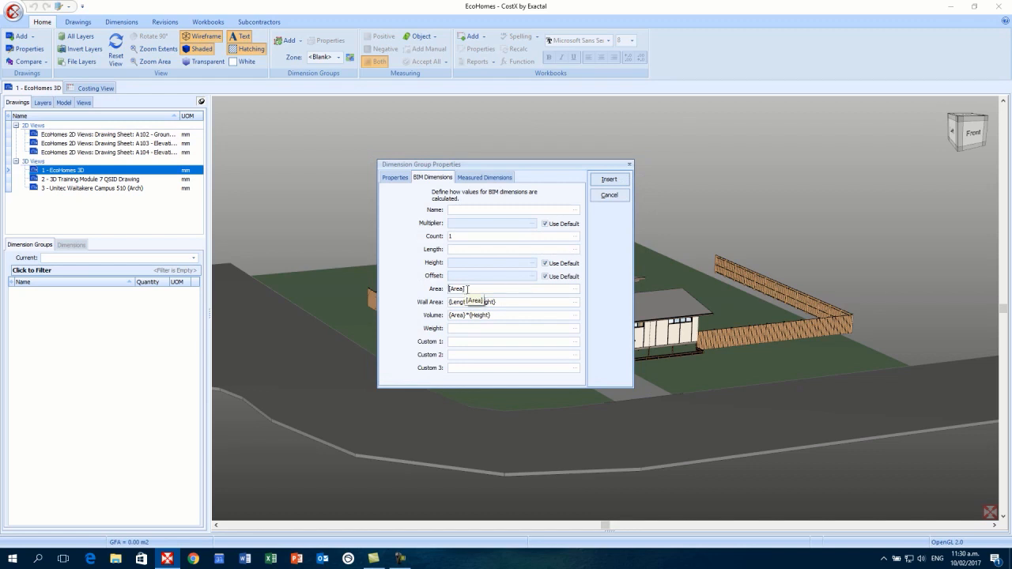
{"action": "left_click", "coordinate": [608, 179]}
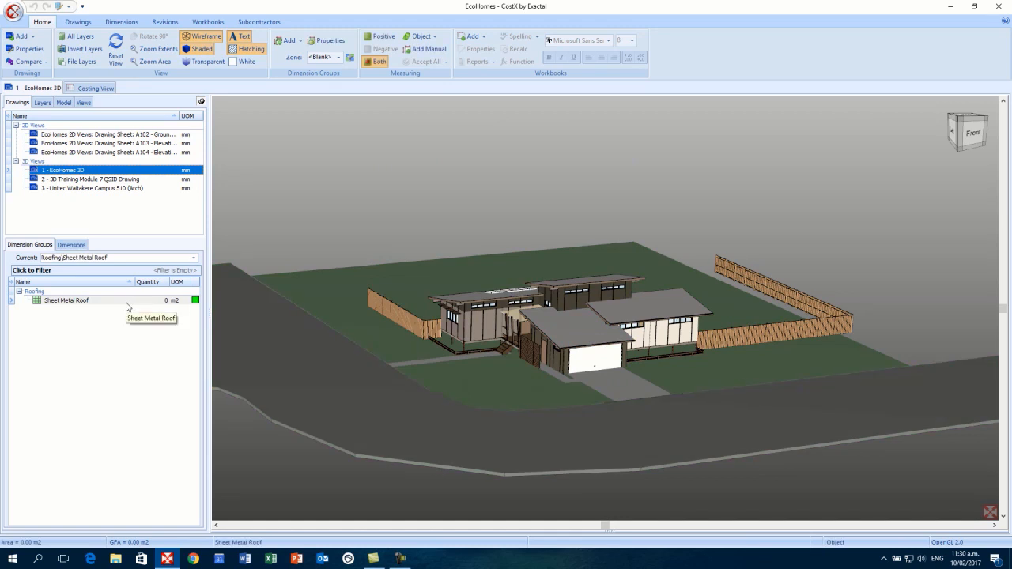
- Add the garage, right-hand, middle and left roofs to Sheet Metal Roof, totalling 253 m2
{"action": "left_click", "coordinate": [92, 303]}
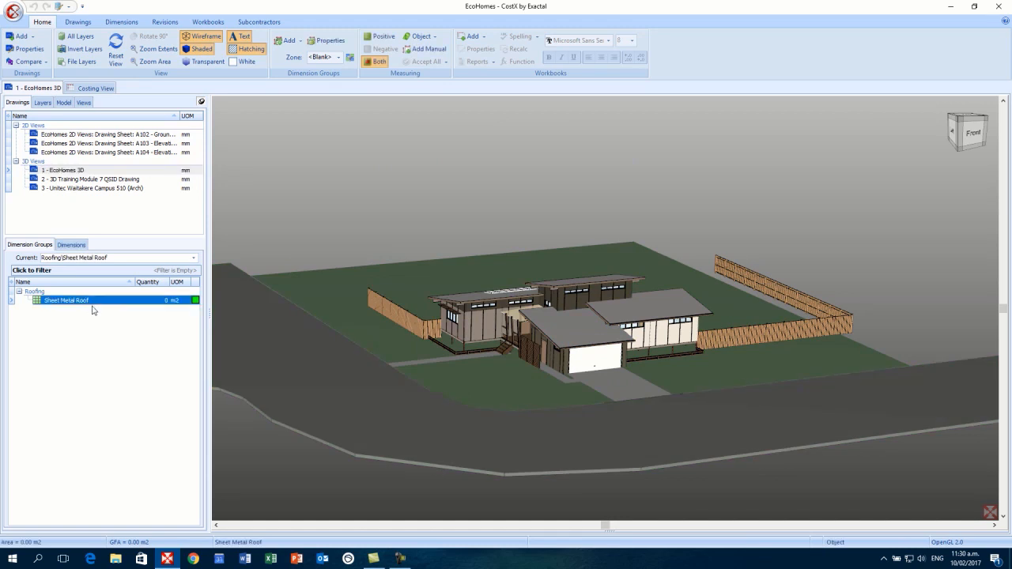
{"action": "left_click", "coordinate": [585, 346]}
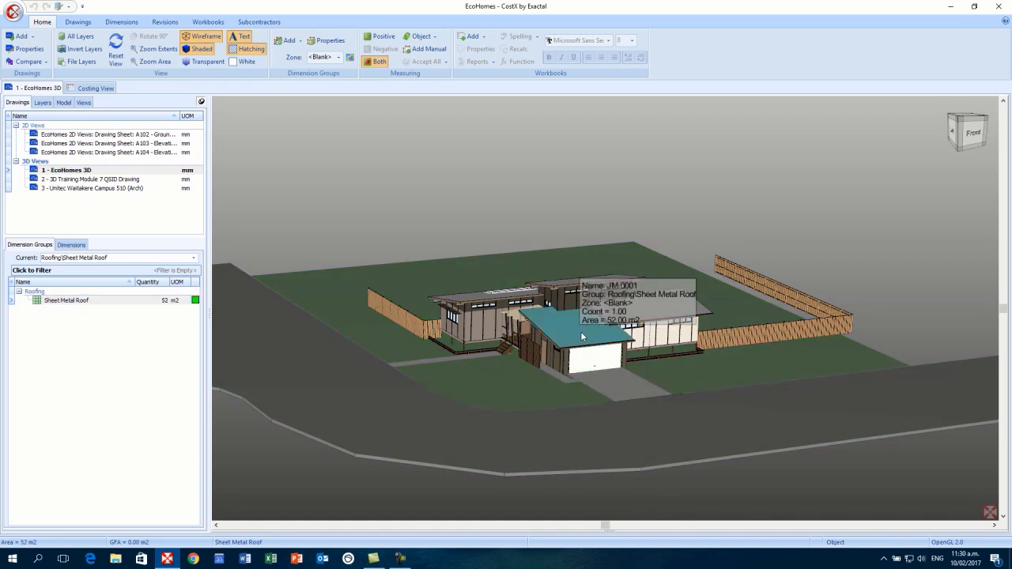
{"action": "left_click", "coordinate": [174, 302]}
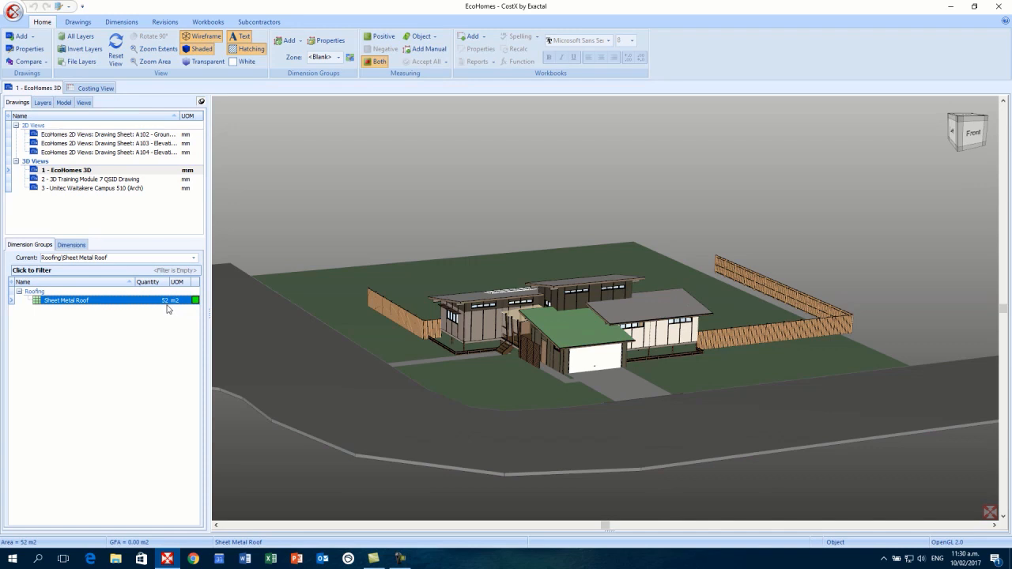
{"action": "left_click", "coordinate": [634, 319]}
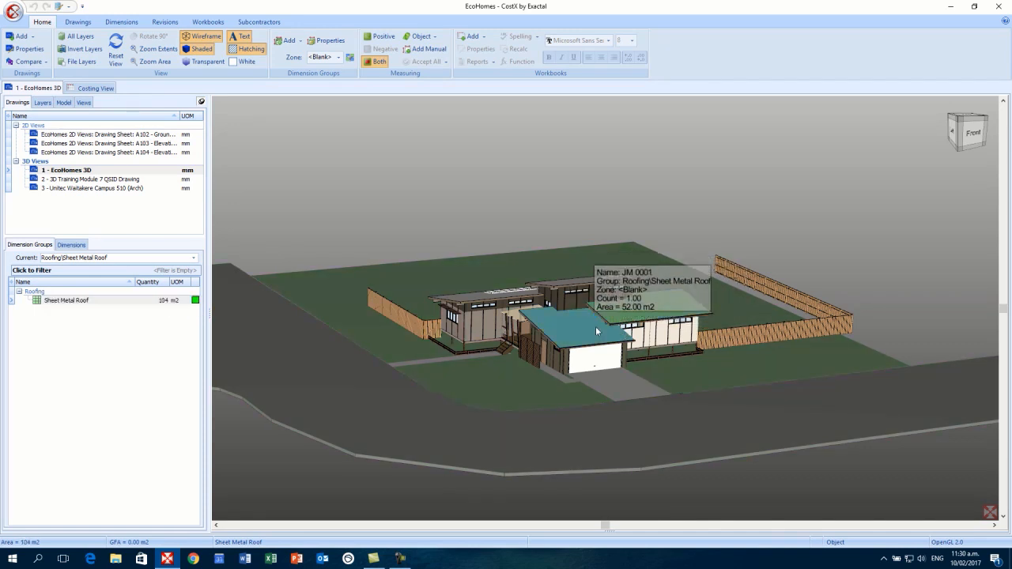
{"action": "left_click_drag", "start_coordinate": [596, 354], "coordinate": [604, 391]}
{"action": "left_click", "coordinate": [587, 300]}
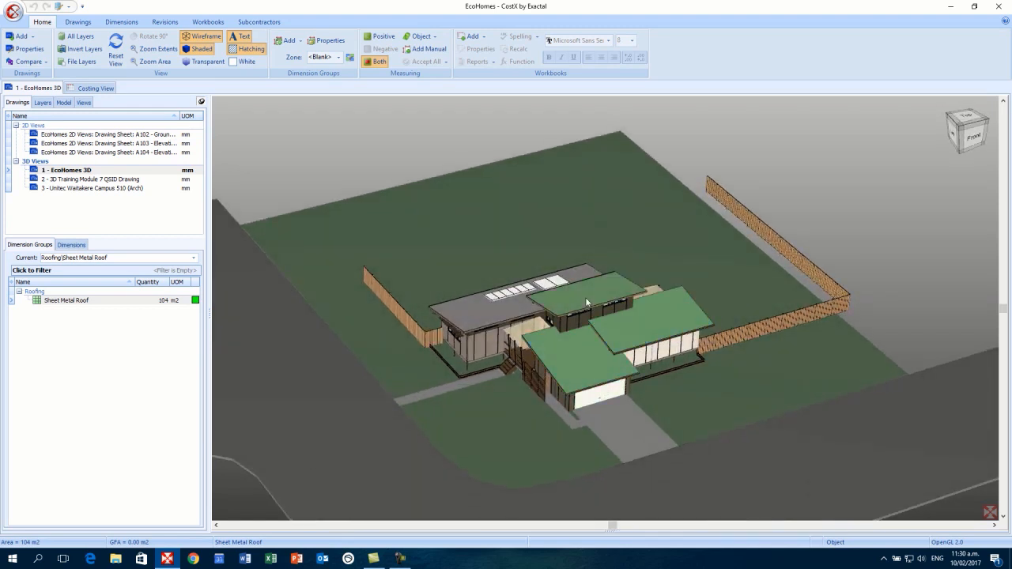
{"action": "left_click", "coordinate": [501, 318]}
- Delete the Sheet Metal Roof dimension group and confirm the removal
{"action": "left_click", "coordinate": [111, 304]}
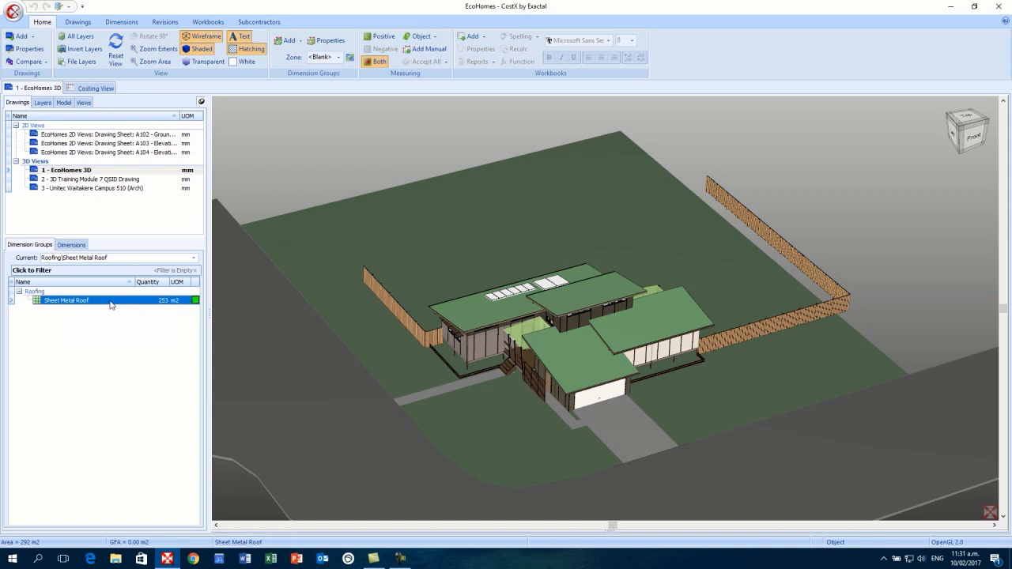
{"action": "right_click", "coordinate": [110, 304]}
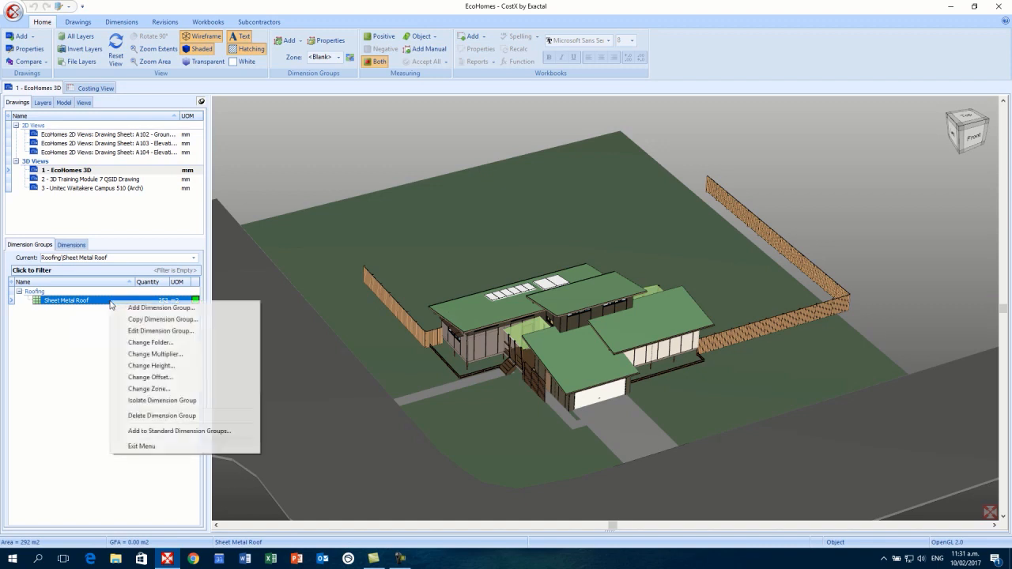
{"action": "left_click", "coordinate": [147, 416]}
{"action": "left_click", "coordinate": [484, 298]}
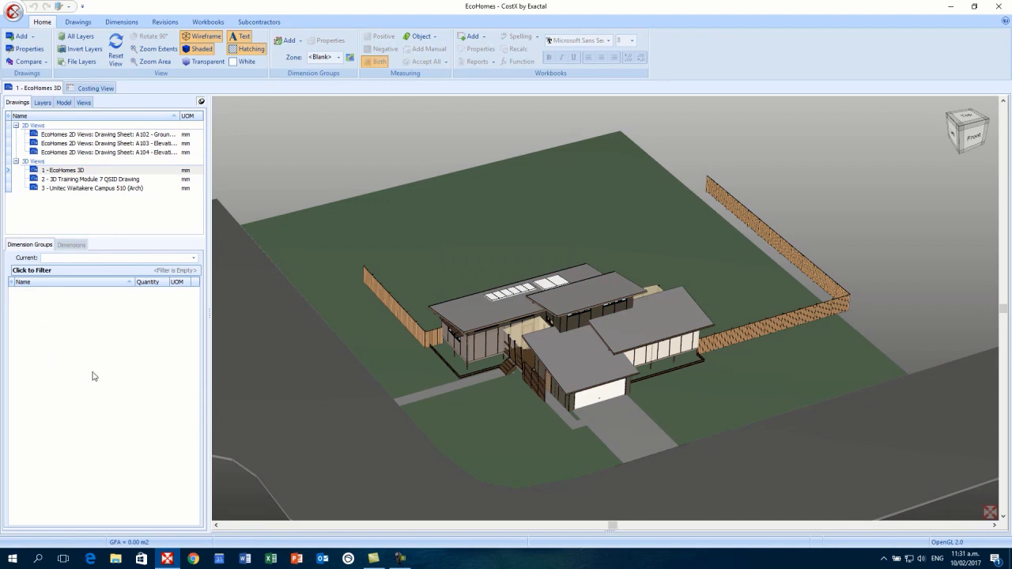
- Import BIM dimensions for the model using the 'BIM Import Revit General.xslt' template
{"action": "scroll", "coordinate": [346, 388], "scroll_direction": "down", "scroll_amount": 3}
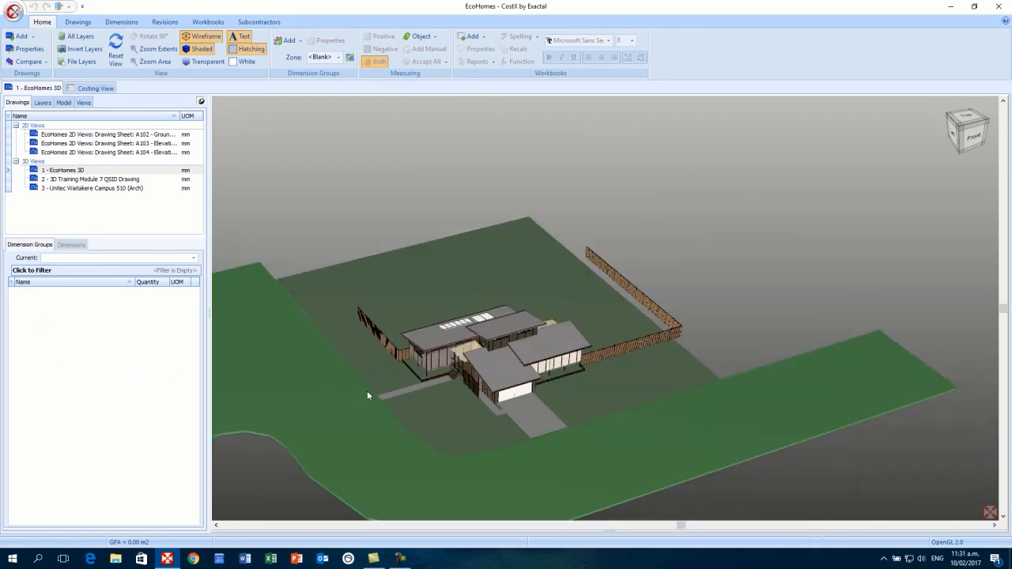
{"action": "left_click_drag", "start_coordinate": [367, 390], "coordinate": [446, 335]}
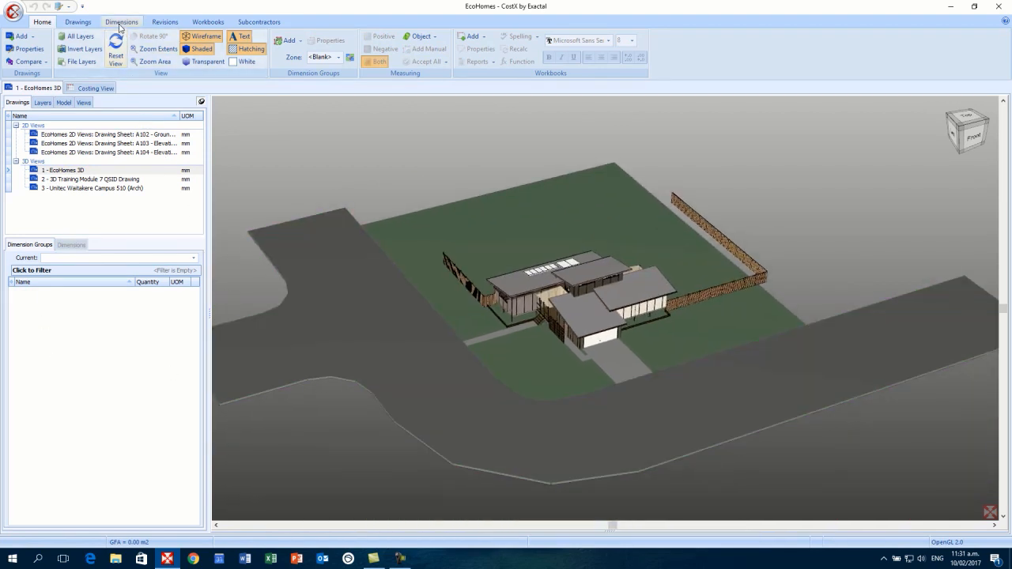
{"action": "left_click", "coordinate": [121, 22]}
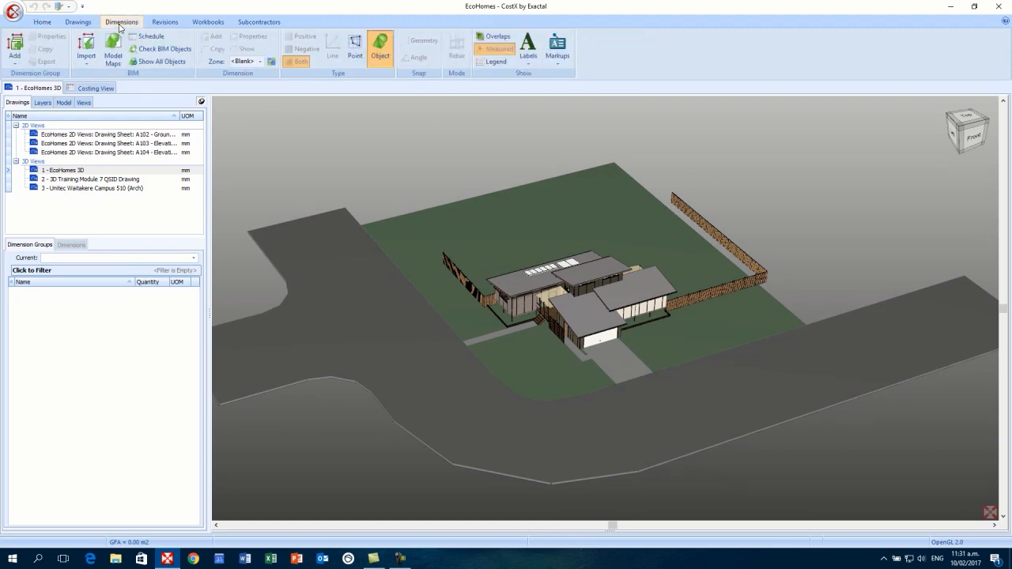
{"action": "left_click", "coordinate": [89, 62]}
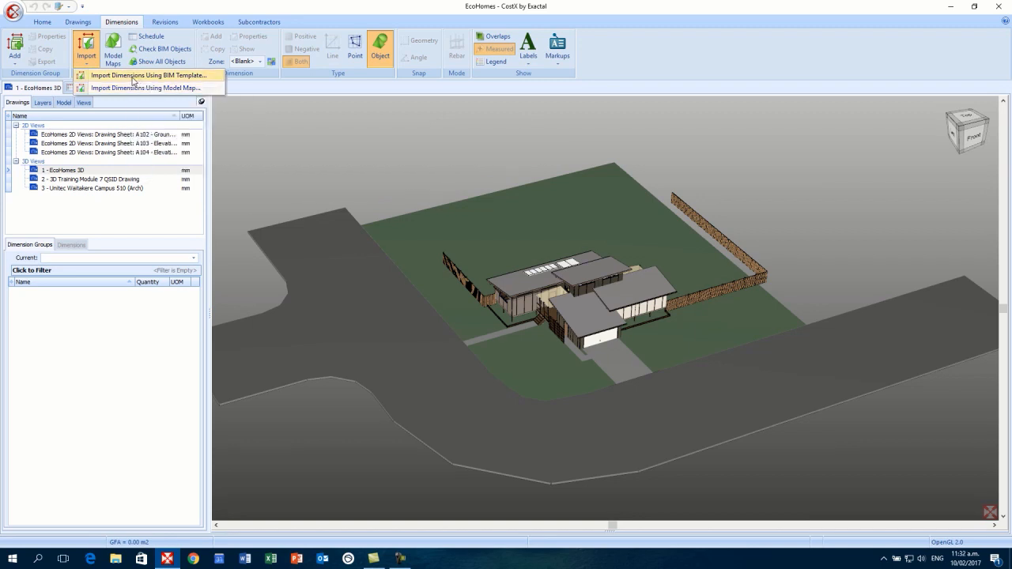
{"action": "left_click", "coordinate": [132, 77]}
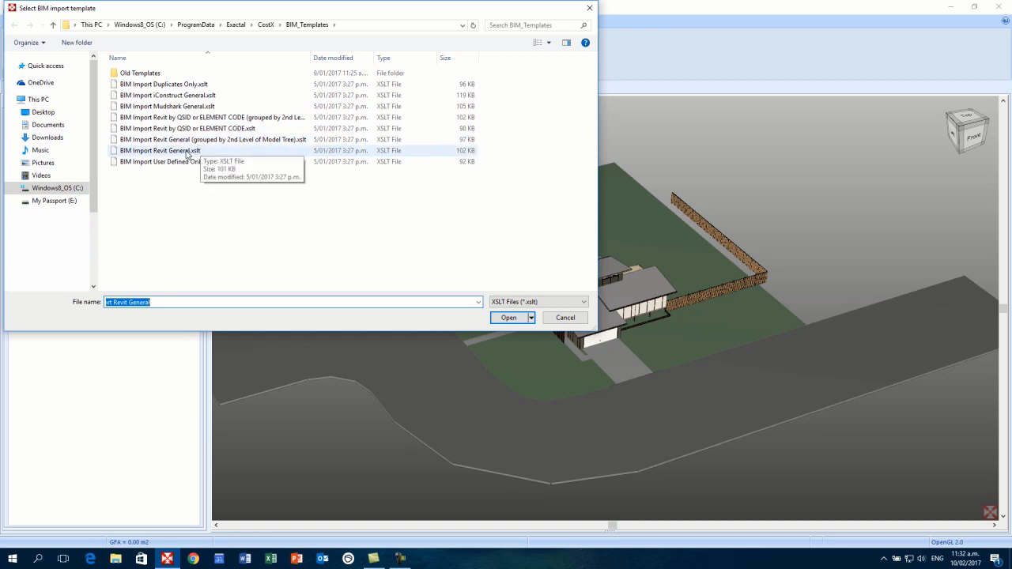
{"action": "left_click", "coordinate": [187, 151]}
{"action": "left_click", "coordinate": [509, 317]}
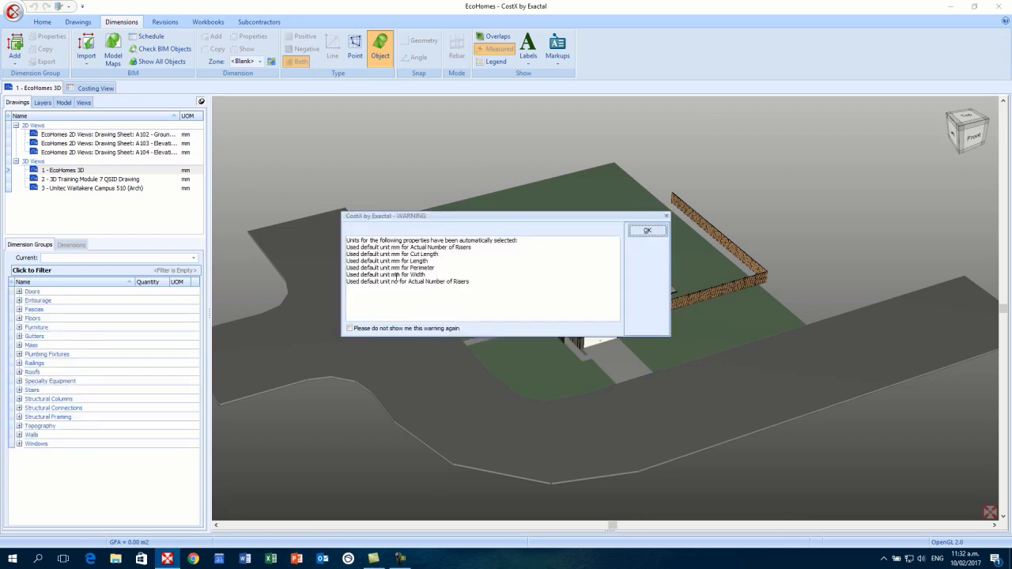
- Dismiss the default-units warning and browse the imported Doors, Entourage, Fascias and Floors groups
{"action": "left_click", "coordinate": [647, 231]}
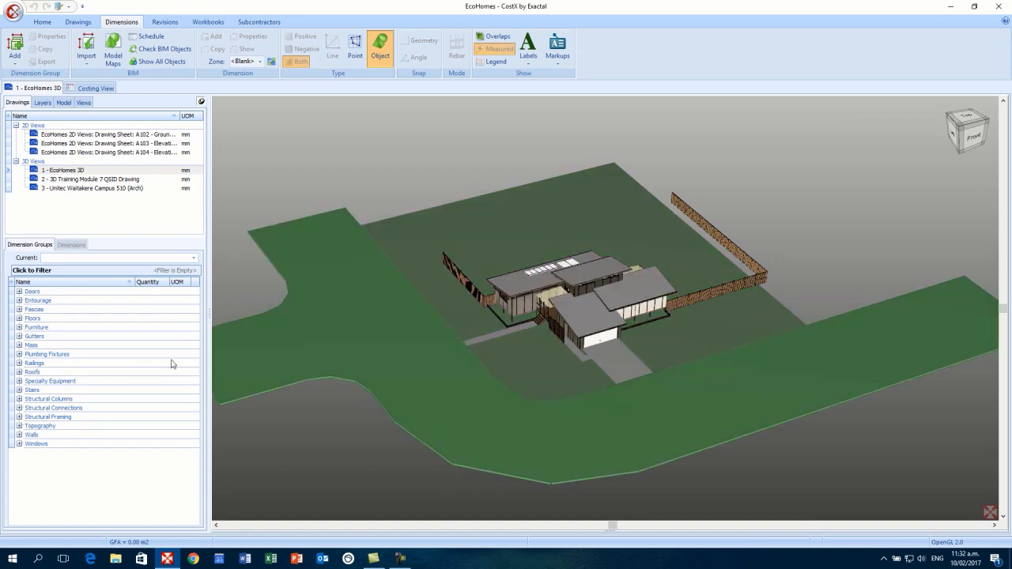
{"action": "left_click", "coordinate": [19, 292]}
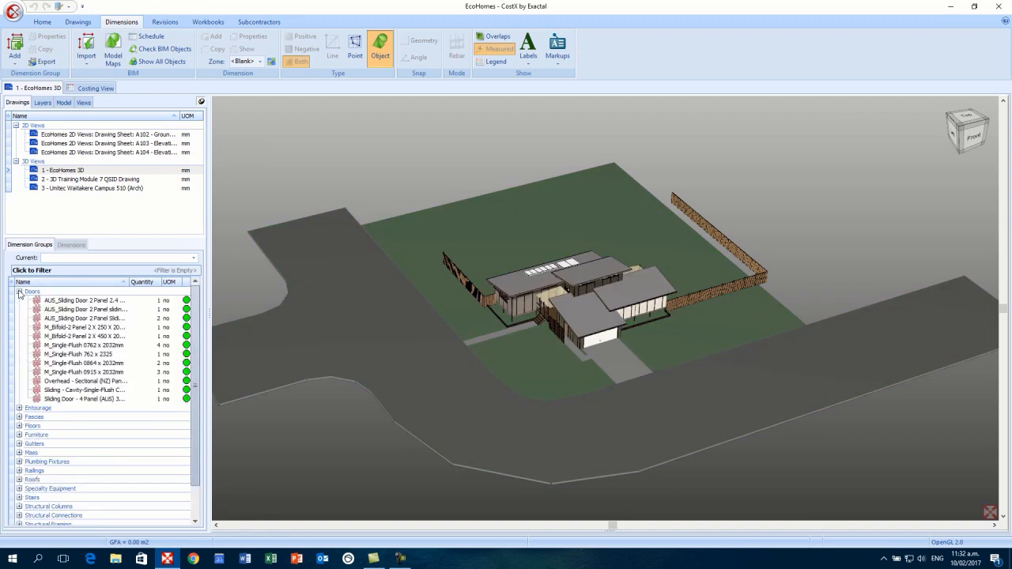
{"action": "left_click", "coordinate": [19, 292]}
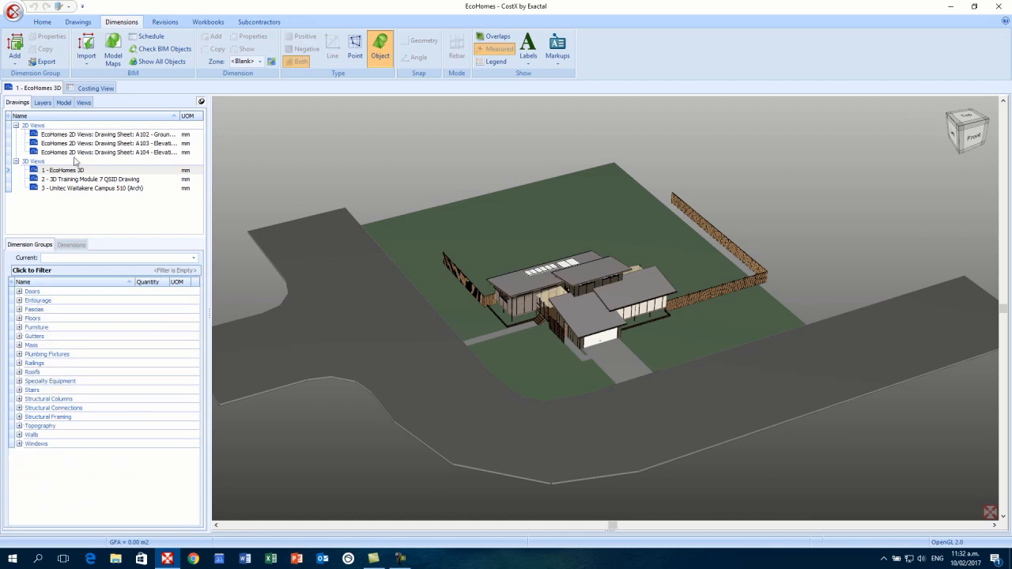
{"action": "left_click", "coordinate": [64, 102]}
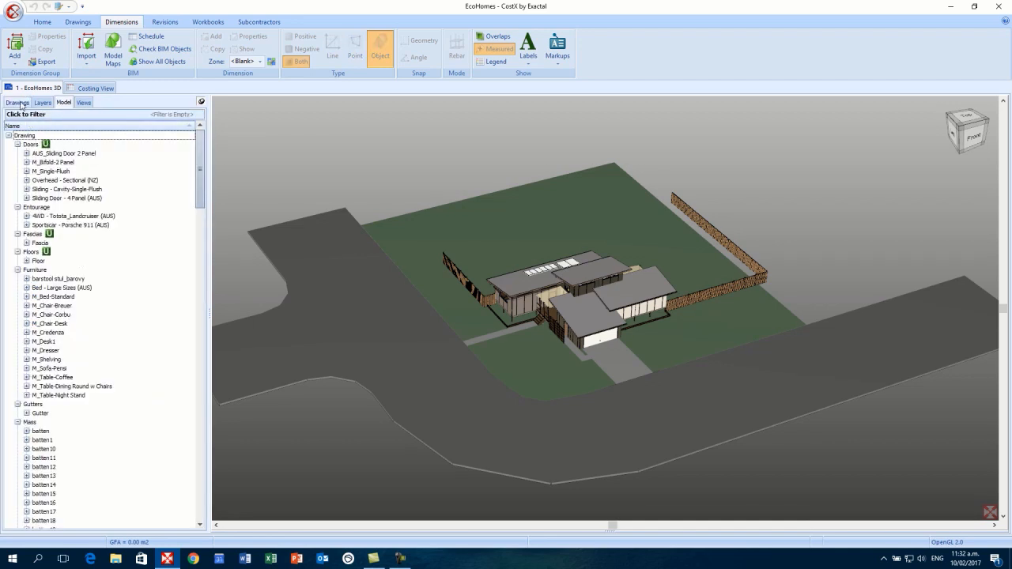
{"action": "left_click", "coordinate": [19, 103]}
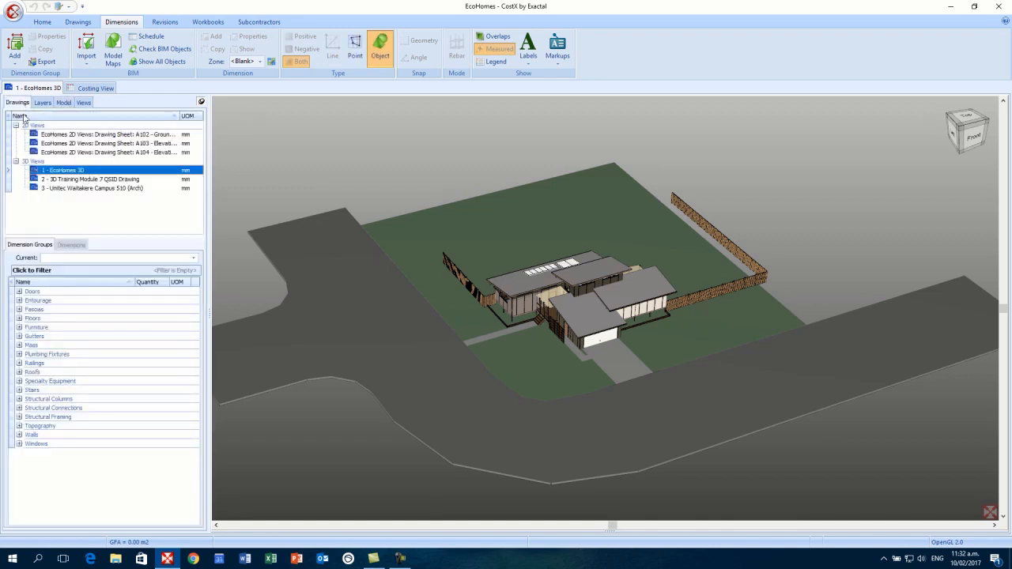
{"action": "left_click", "coordinate": [19, 300]}
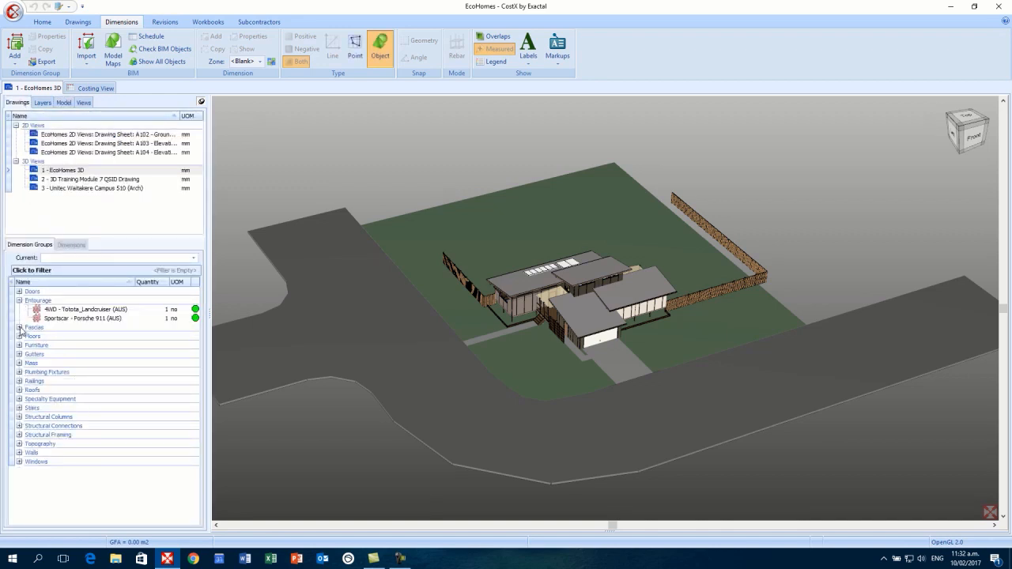
{"action": "left_click", "coordinate": [18, 327]}
{"action": "left_click", "coordinate": [19, 345]}
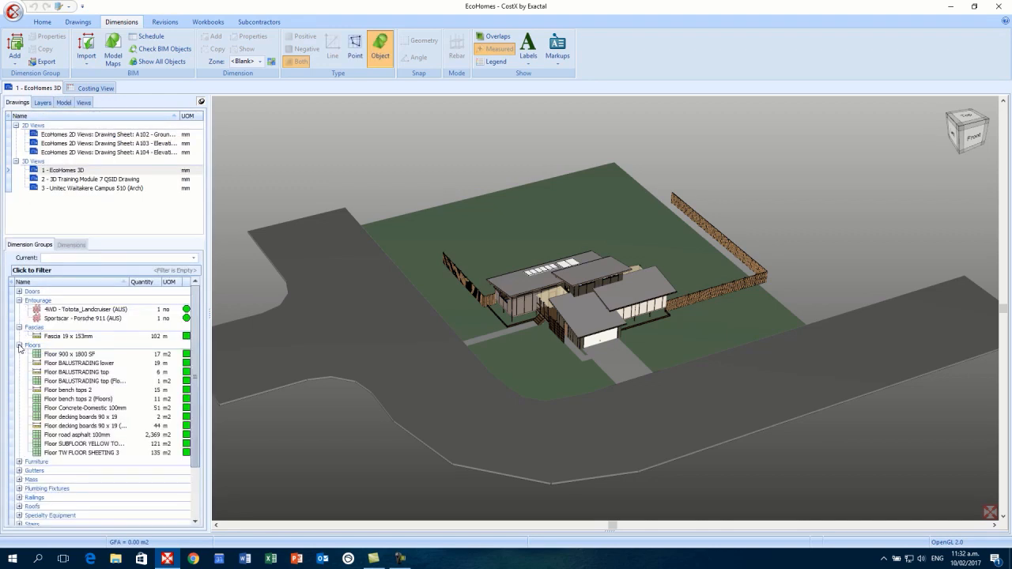
{"action": "left_click", "coordinate": [19, 346]}
{"action": "left_click", "coordinate": [19, 327]}
{"action": "left_click", "coordinate": [19, 300]}
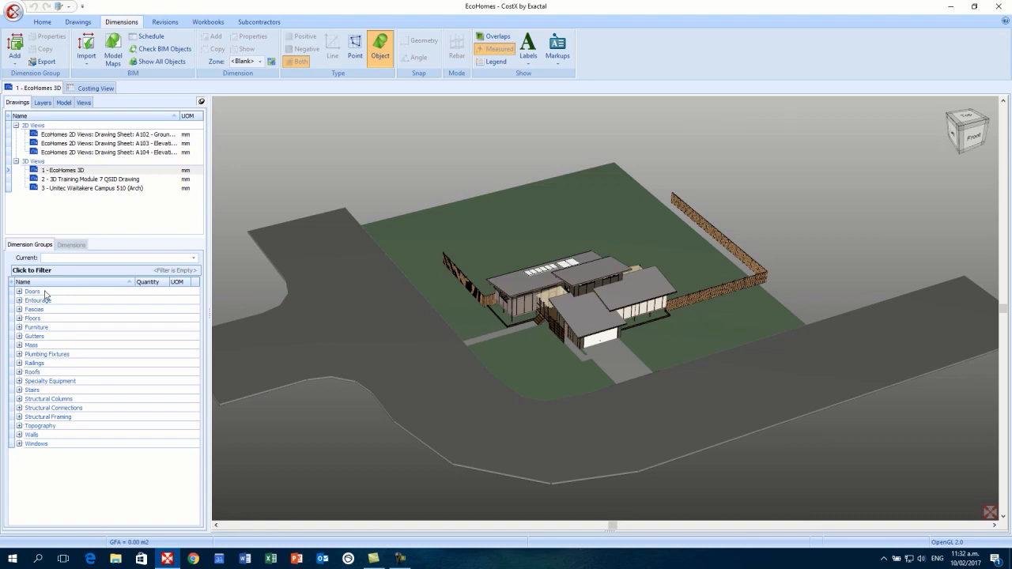
- Select all groups from Doors to Windows and delete the 243 dimension groups
{"action": "left_click", "coordinate": [45, 293]}
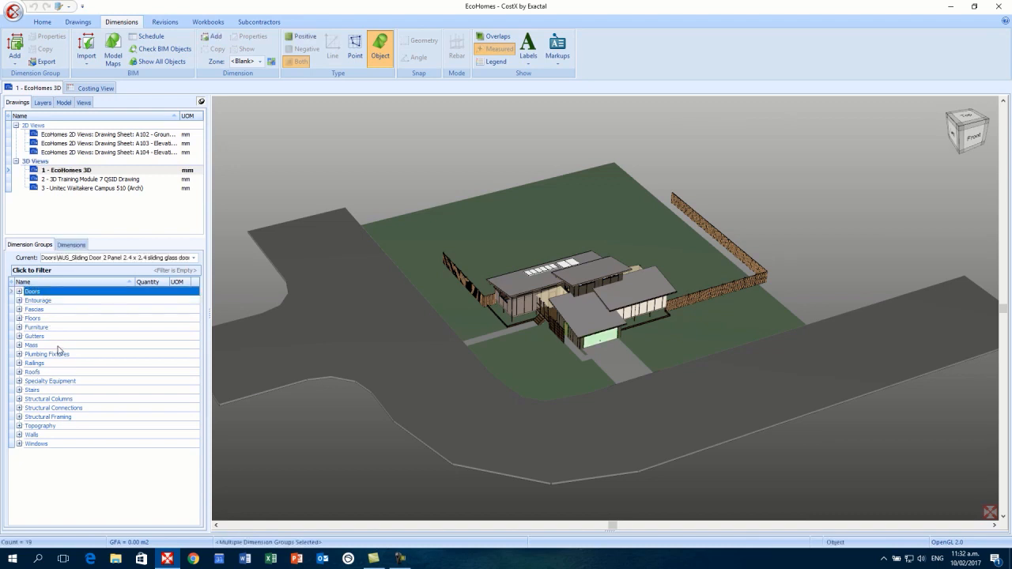
{"action": "left_click", "coordinate": [56, 445], "text": "shift"}
{"action": "right_click", "coordinate": [69, 345]}
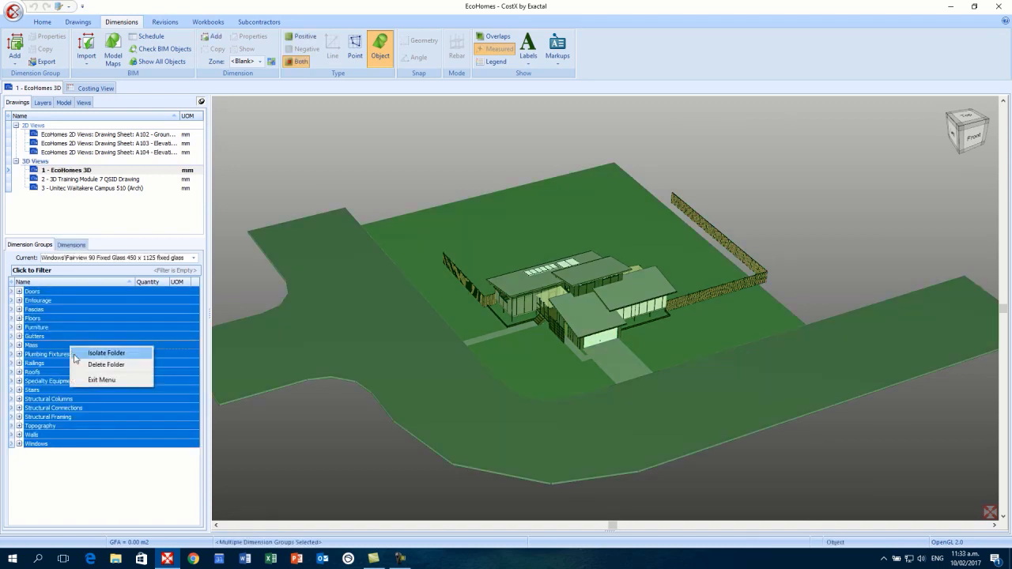
{"action": "left_click", "coordinate": [88, 364]}
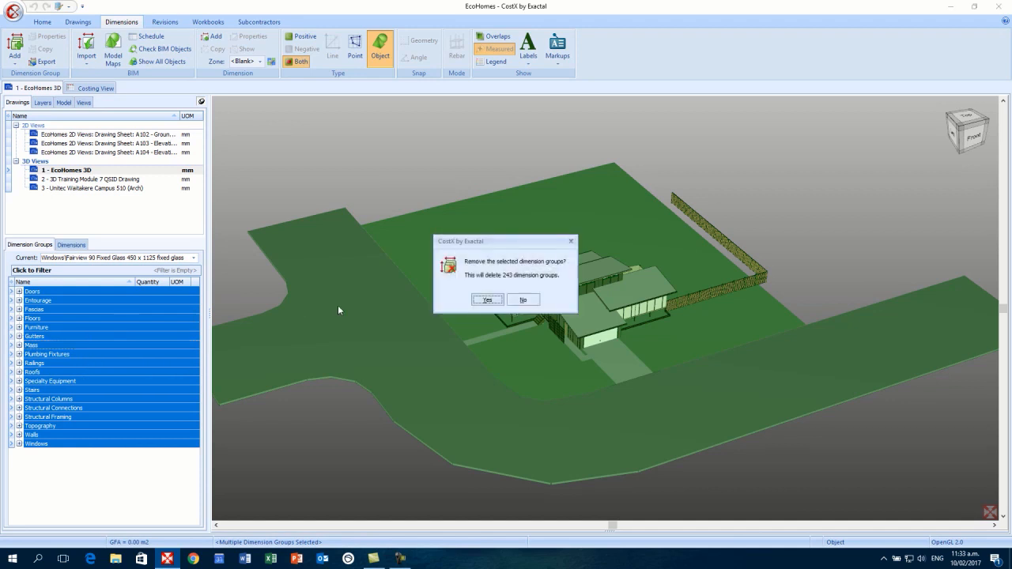
{"action": "left_click", "coordinate": [487, 300]}
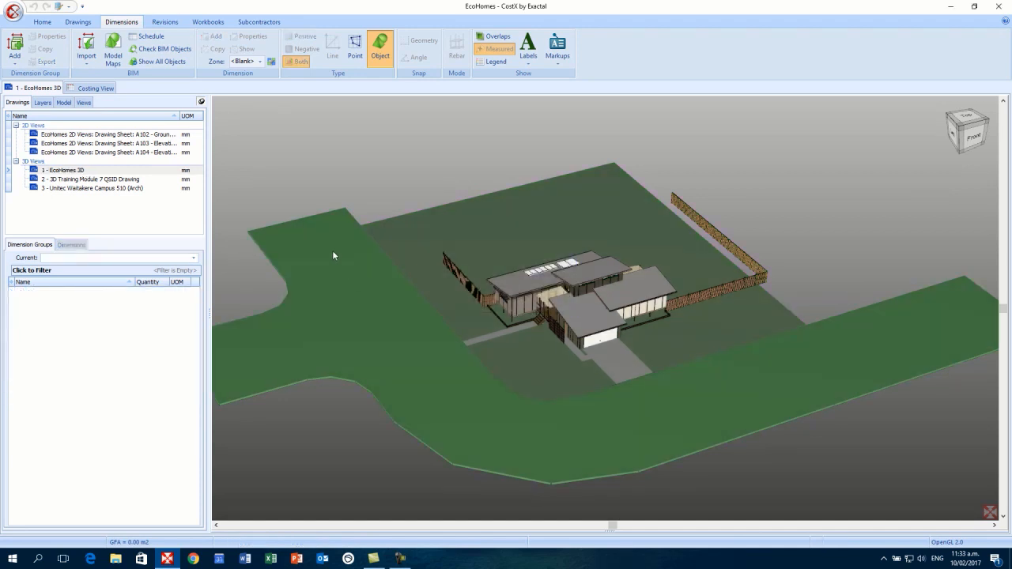
- Create a new Model Map named 'Web Demo'
{"action": "left_click", "coordinate": [114, 57]}
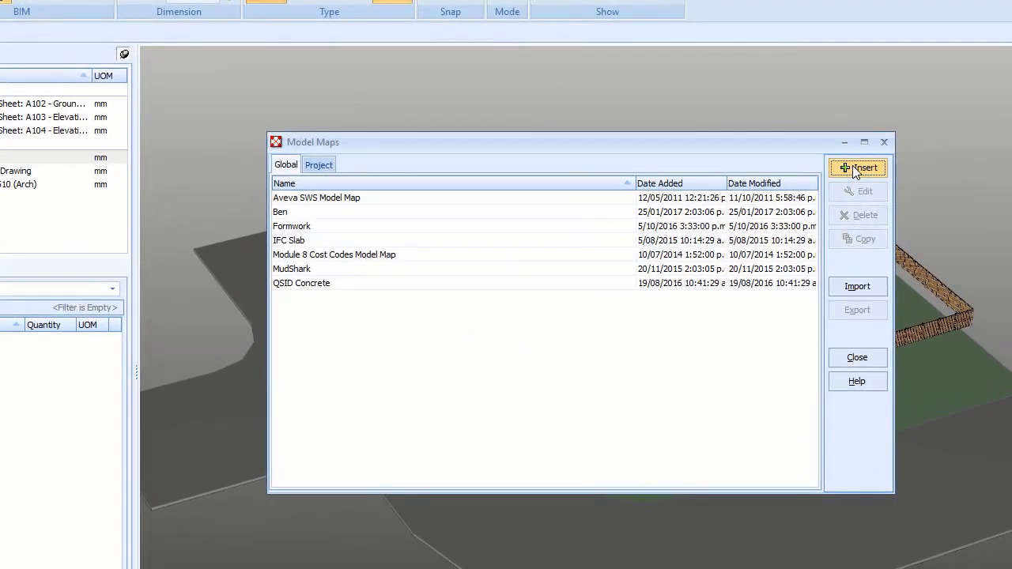
{"action": "left_click", "coordinate": [856, 167]}
{"action": "type", "text": "We"}
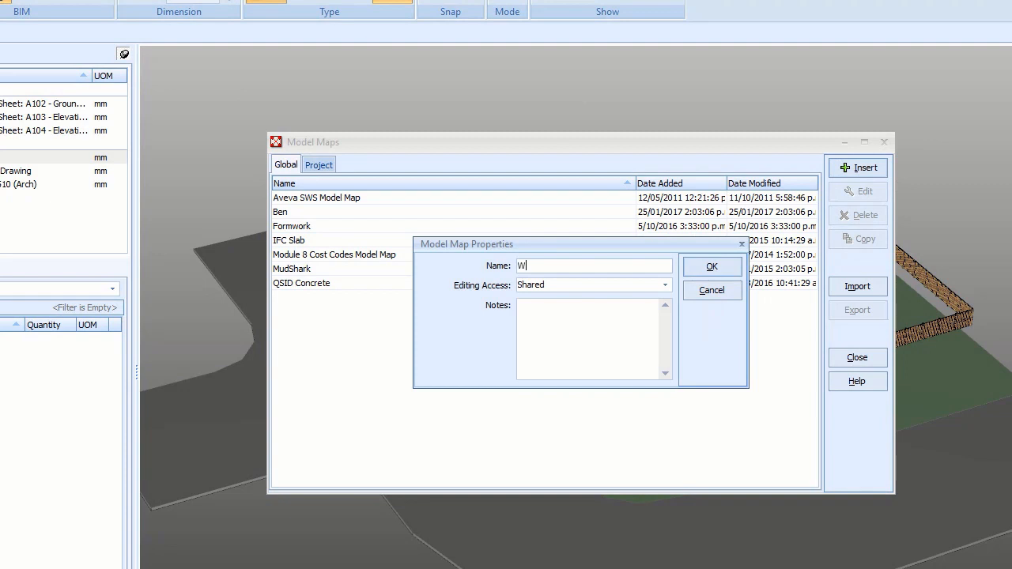
{"action": "type", "text": "b Demo"}
{"action": "left_click", "coordinate": [712, 269]}
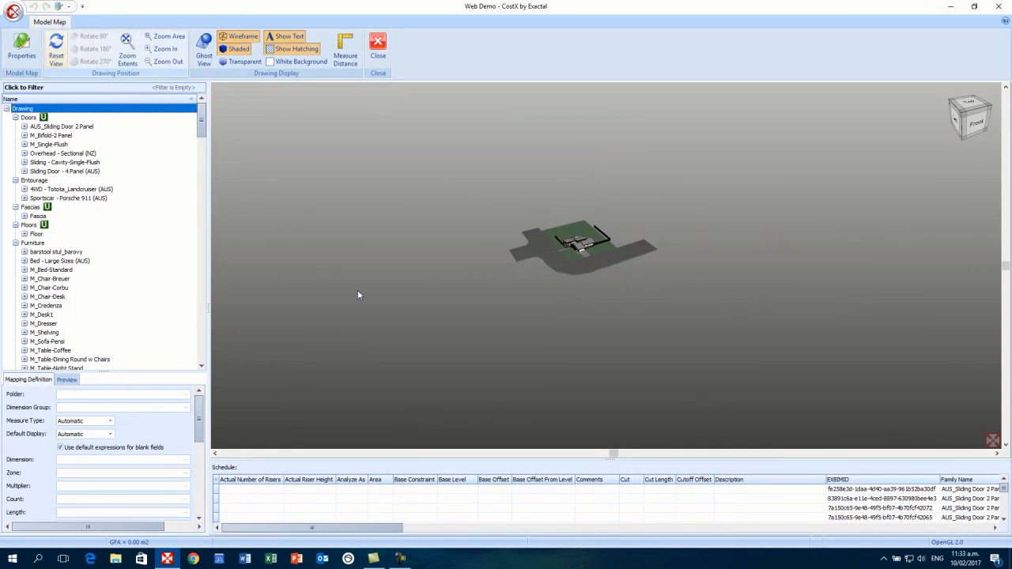
- Clear the tree selection and isolate the Doors with their properties listed in the schedule
{"action": "left_click", "coordinate": [442, 315]}
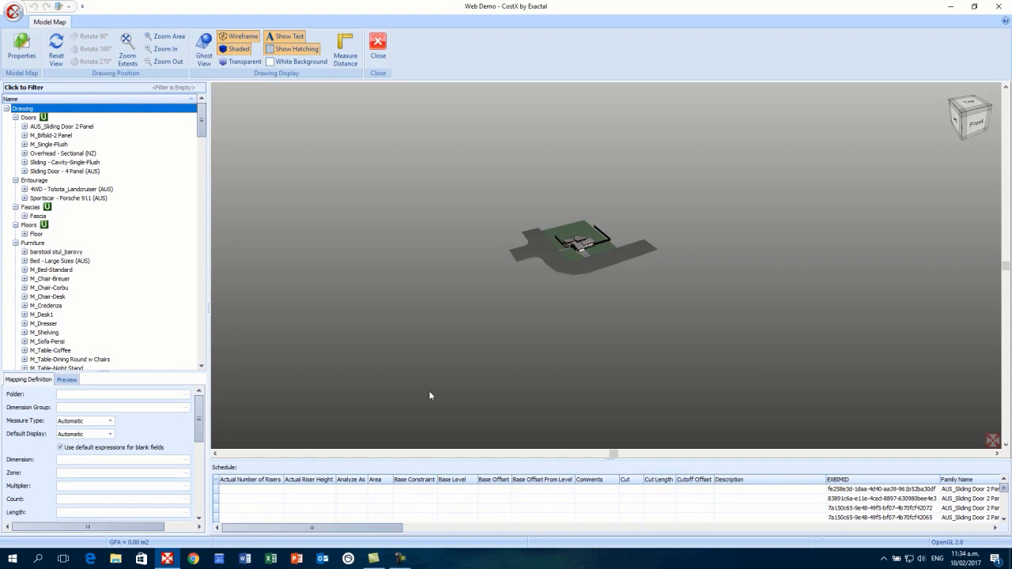
{"action": "left_click", "coordinate": [512, 267]}
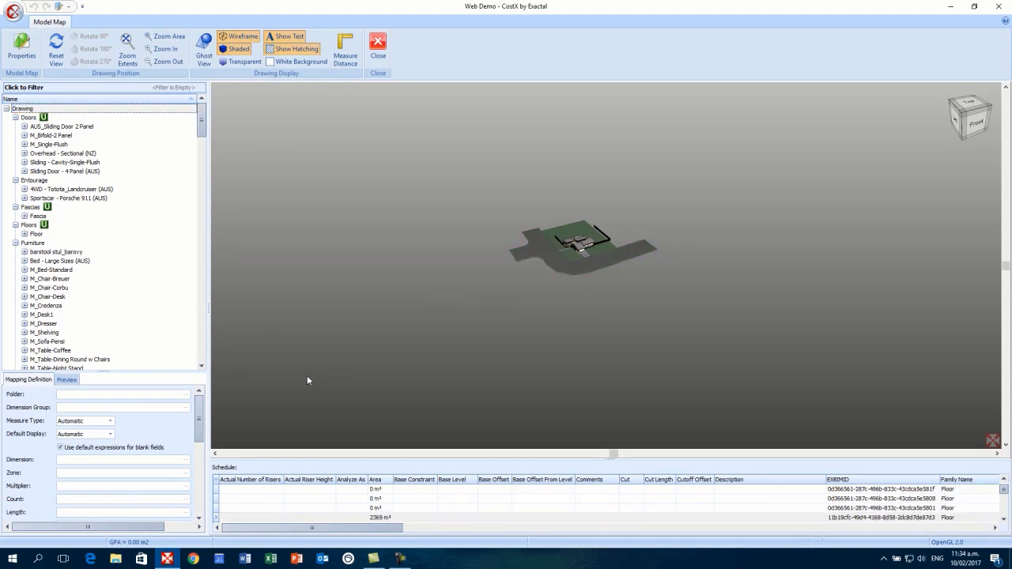
{"action": "left_click", "coordinate": [29, 118]}
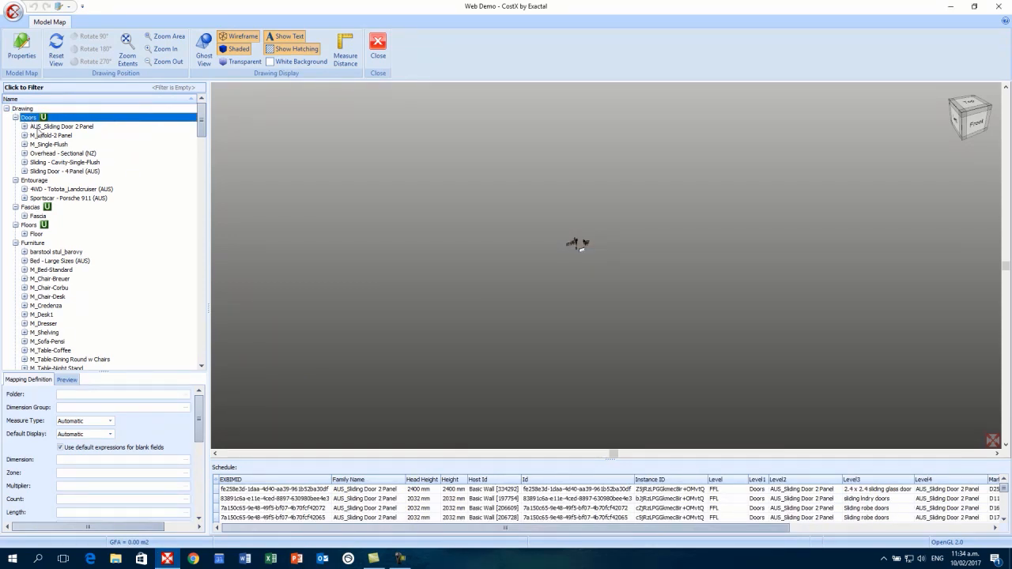
{"action": "scroll", "coordinate": [576, 230], "scroll_direction": "up", "scroll_amount": 5}
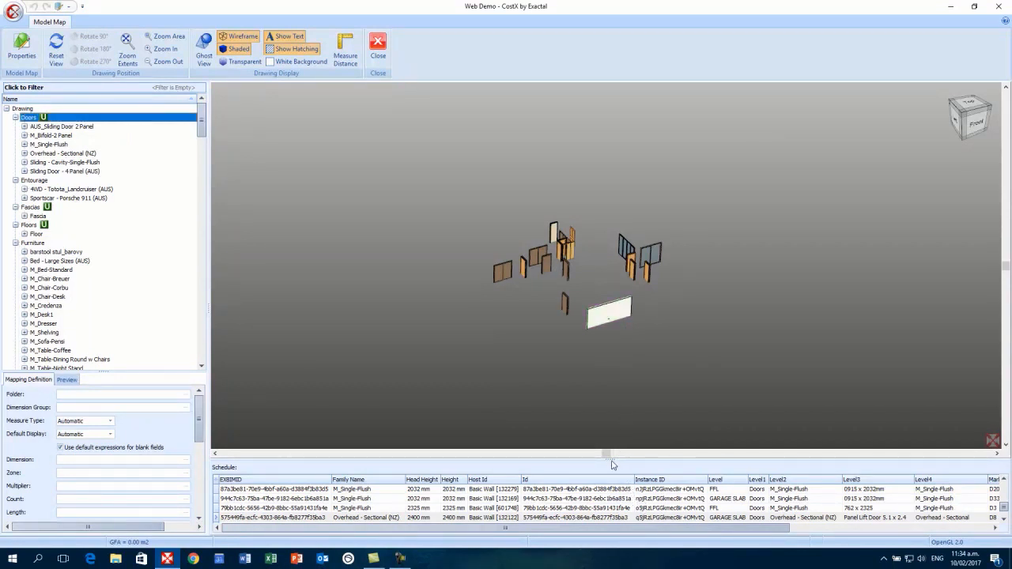
- Enlarge the door schedule and review the Overhead - Sectional (NZ) door's properties across its columns
{"action": "left_click_drag", "start_coordinate": [609, 456], "coordinate": [609, 420]}
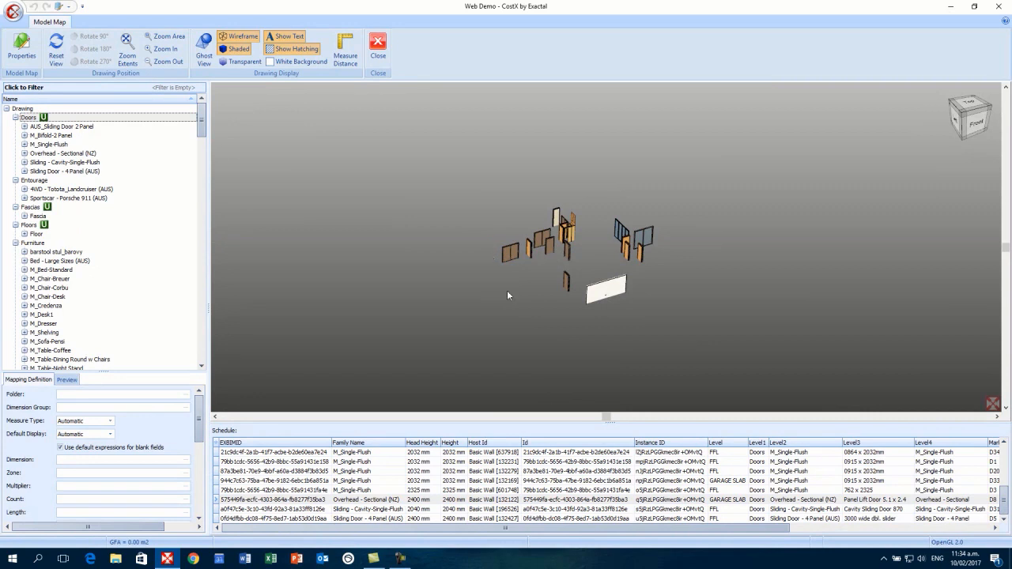
{"action": "left_click", "coordinate": [515, 500]}
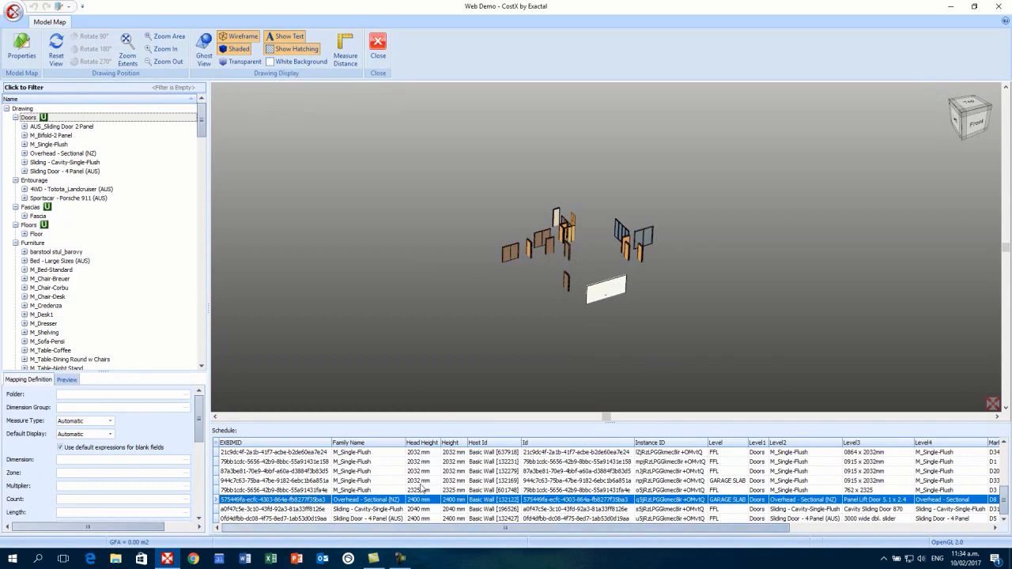
{"action": "left_click_drag", "start_coordinate": [433, 531], "coordinate": [497, 533]}
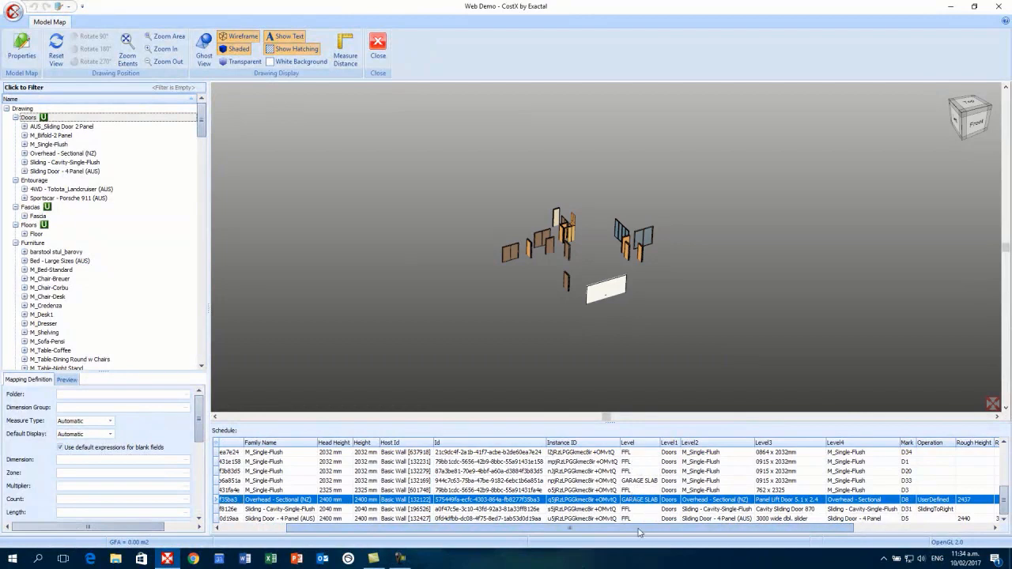
{"action": "left_click_drag", "start_coordinate": [642, 529], "coordinate": [660, 530]}
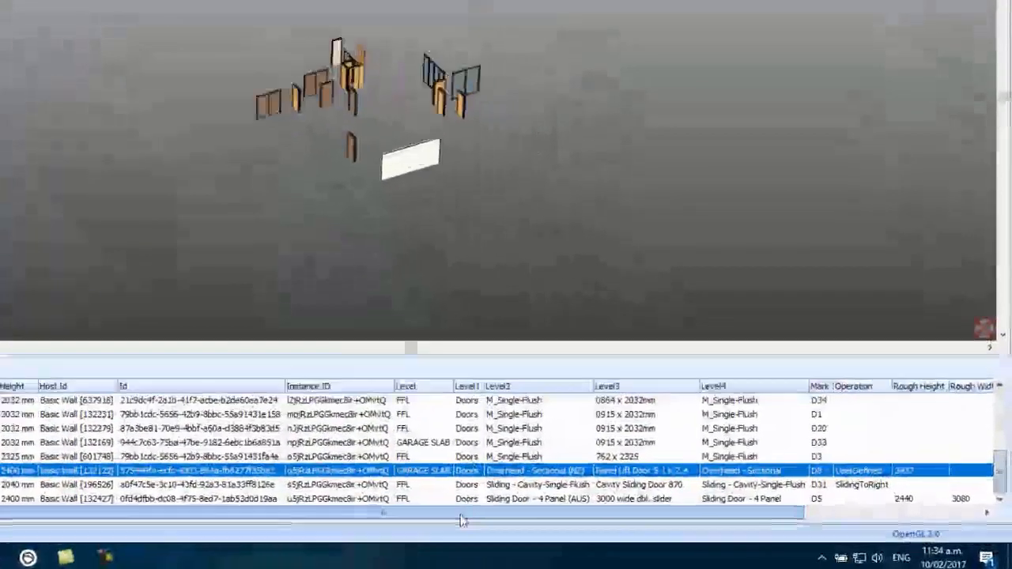
{"action": "left_click_drag", "start_coordinate": [642, 528], "coordinate": [700, 527]}
{"action": "left_click_drag", "start_coordinate": [543, 511], "coordinate": [662, 519]}
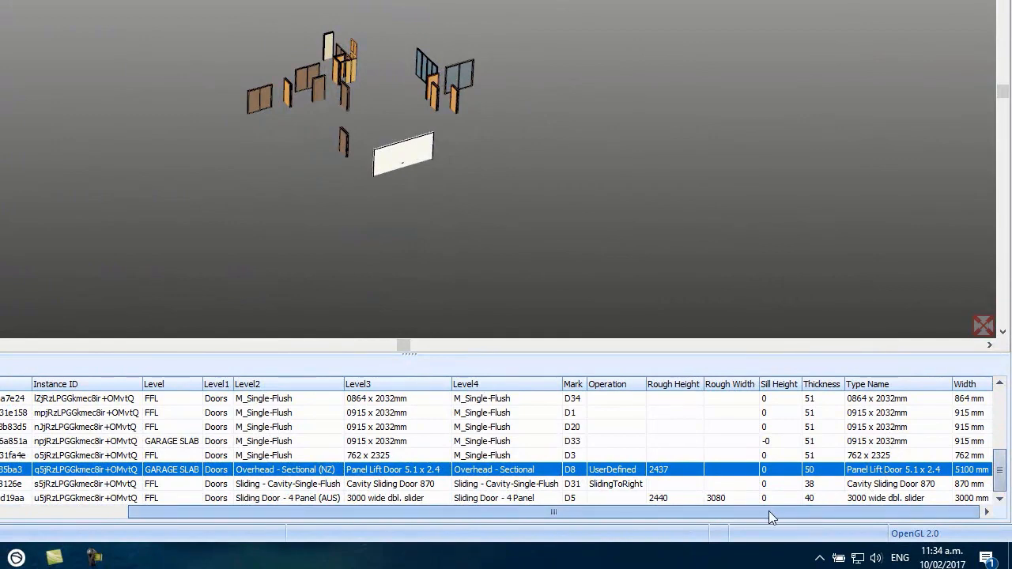
{"action": "left_click_drag", "start_coordinate": [766, 511], "coordinate": [448, 521]}
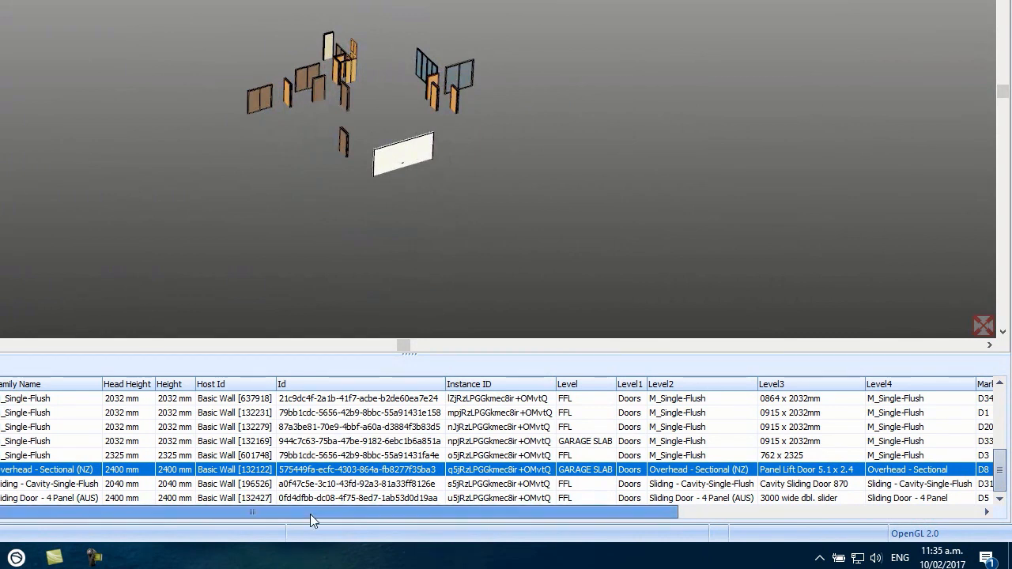
{"action": "left_click_drag", "start_coordinate": [310, 514], "coordinate": [427, 520]}
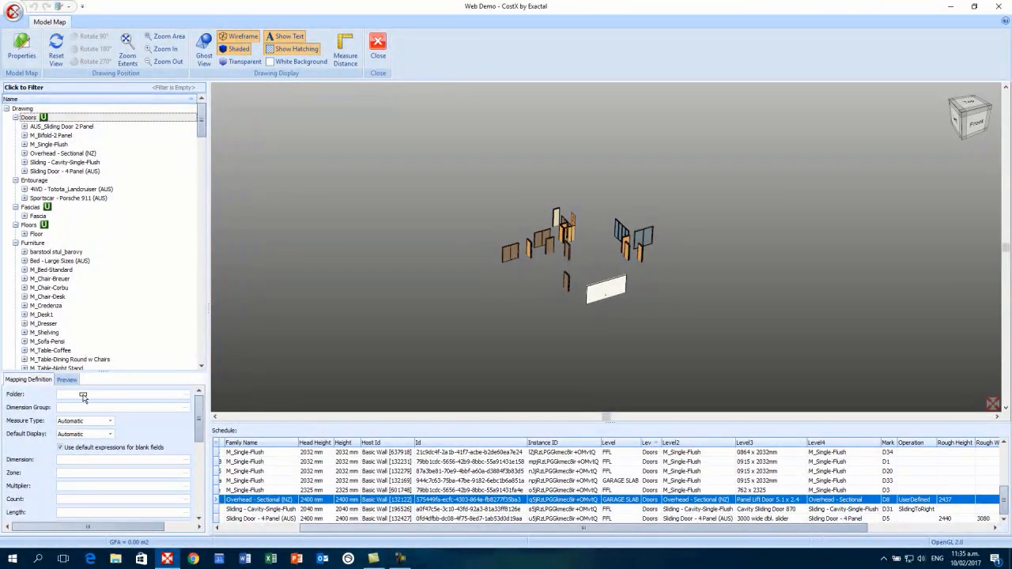
- Map the door Folder to [Level1] and Dimension Group to [Level2], then preview the Doors group
{"action": "left_click_drag", "start_coordinate": [83, 397], "coordinate": [83, 395]}
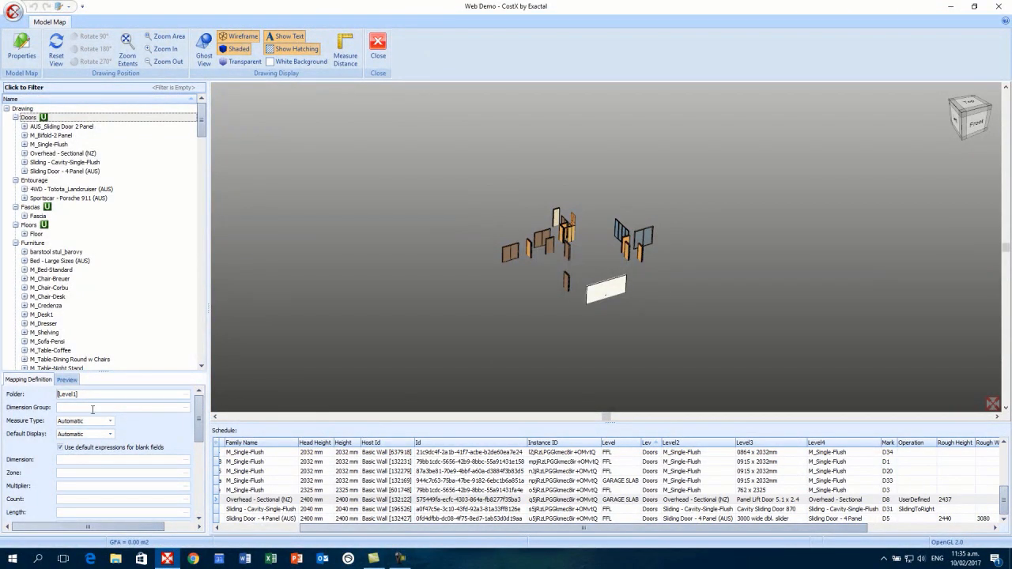
{"action": "left_click", "coordinate": [93, 408]}
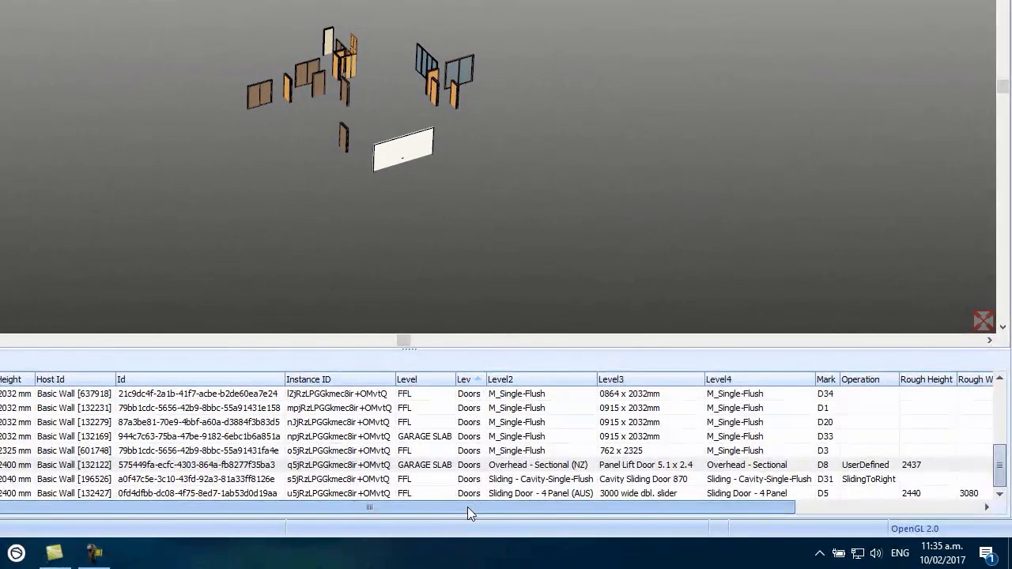
{"action": "left_click_drag", "start_coordinate": [648, 528], "coordinate": [582, 534]}
{"action": "left_click_drag", "start_coordinate": [369, 517], "coordinate": [302, 534]}
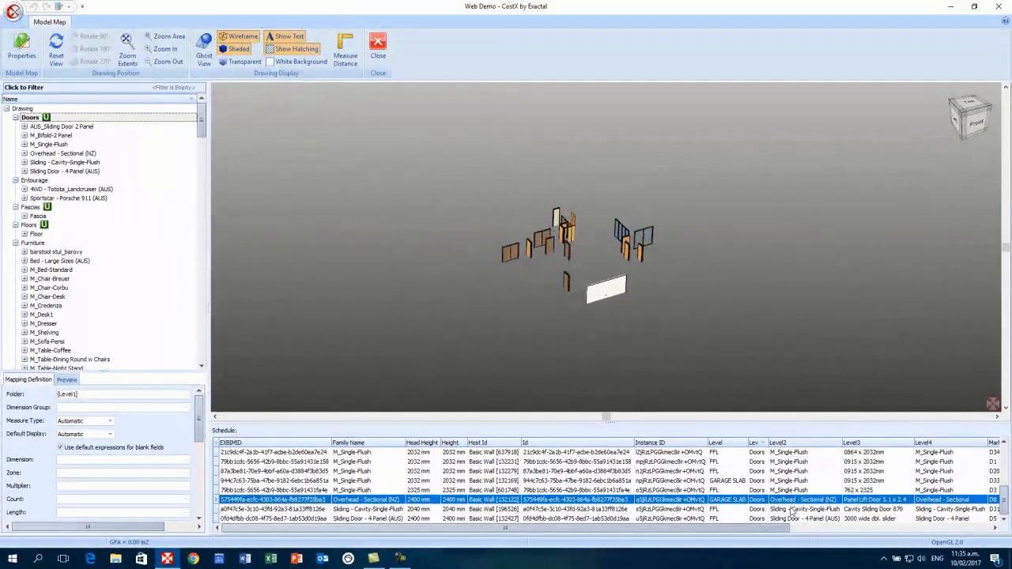
{"action": "left_click", "coordinate": [791, 510]}
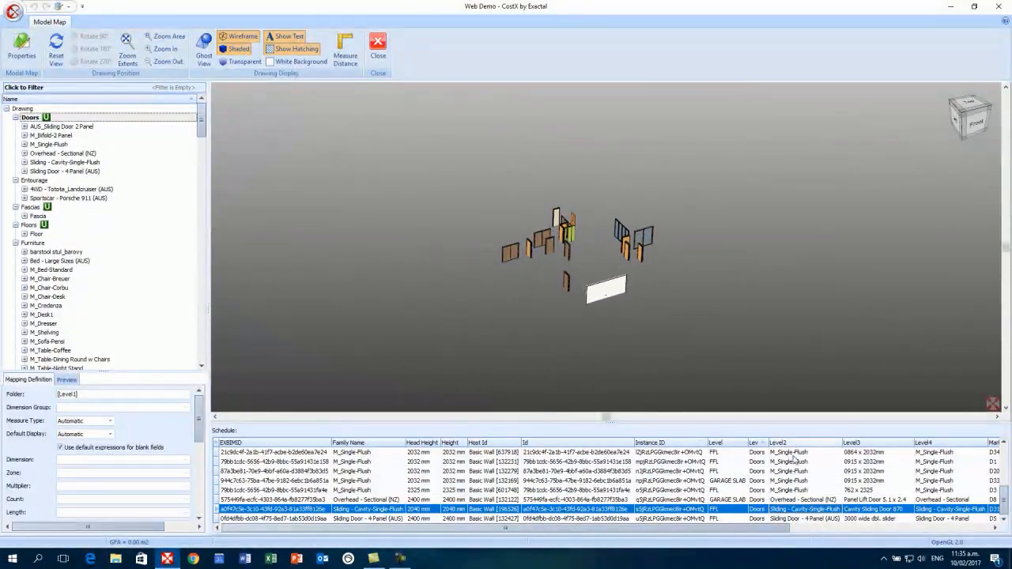
{"action": "left_click", "coordinate": [803, 481]}
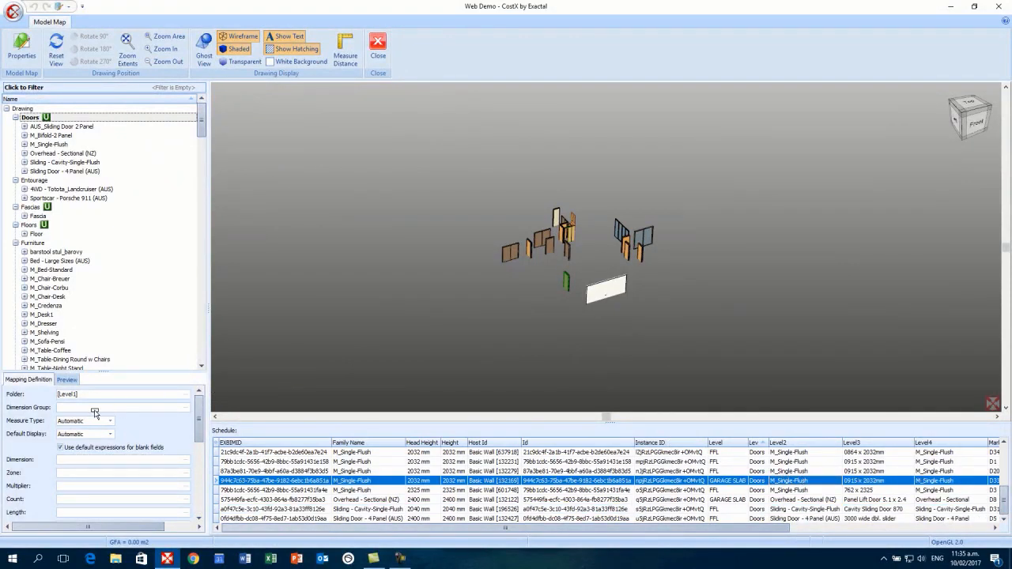
{"action": "left_click_drag", "start_coordinate": [94, 413], "coordinate": [95, 413]}
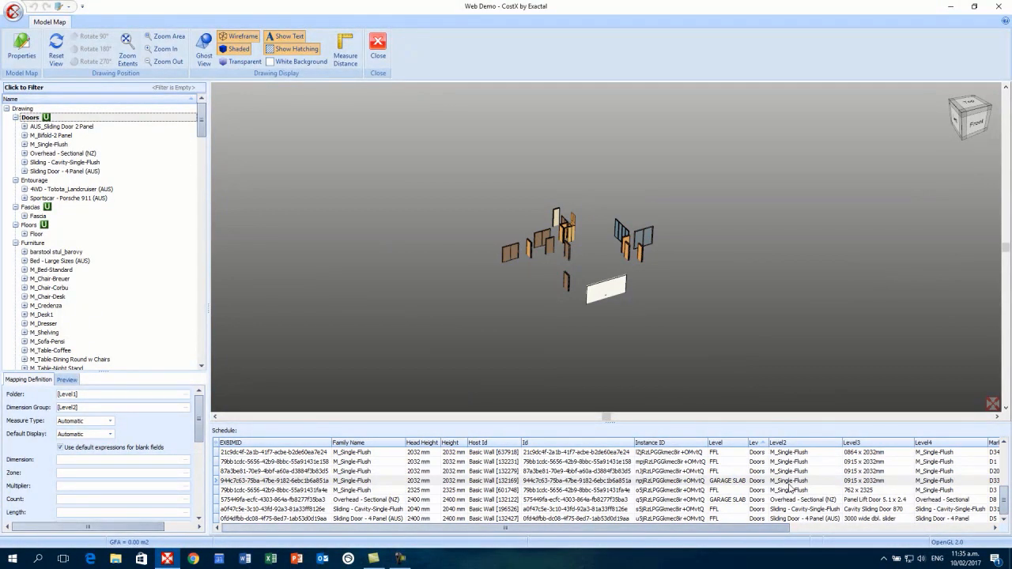
{"action": "left_click", "coordinate": [65, 380]}
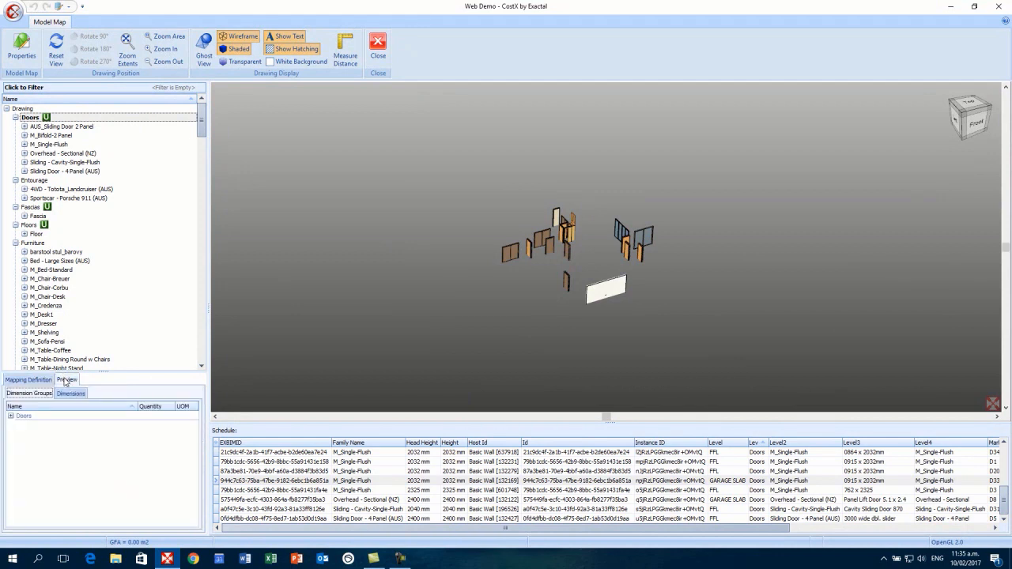
- Check the six door types under Doors in the preview, then isolate the Fascia layer in the mapping view
{"action": "left_click", "coordinate": [11, 415]}
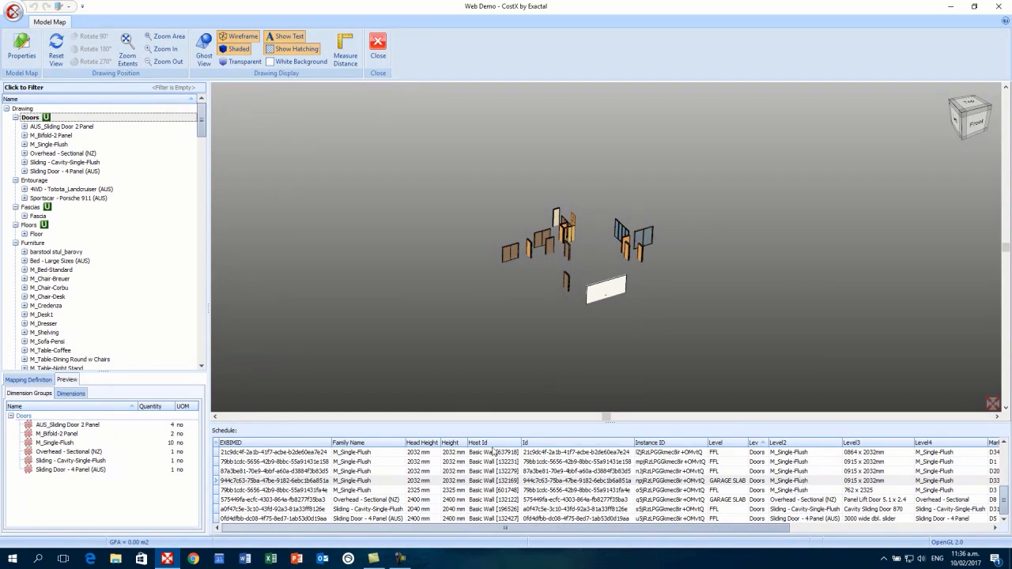
{"action": "left_click", "coordinate": [10, 417]}
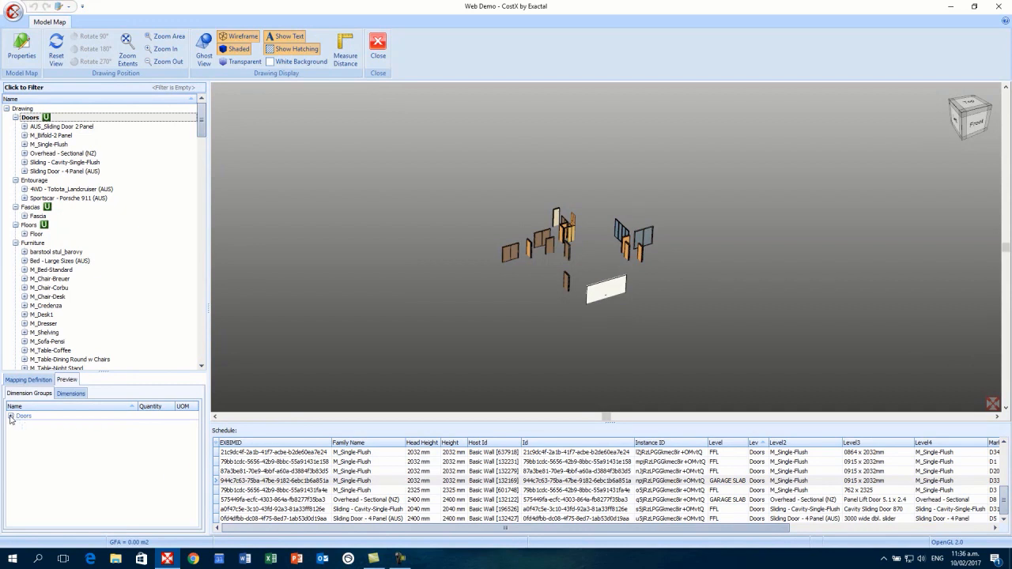
{"action": "left_click", "coordinate": [29, 380]}
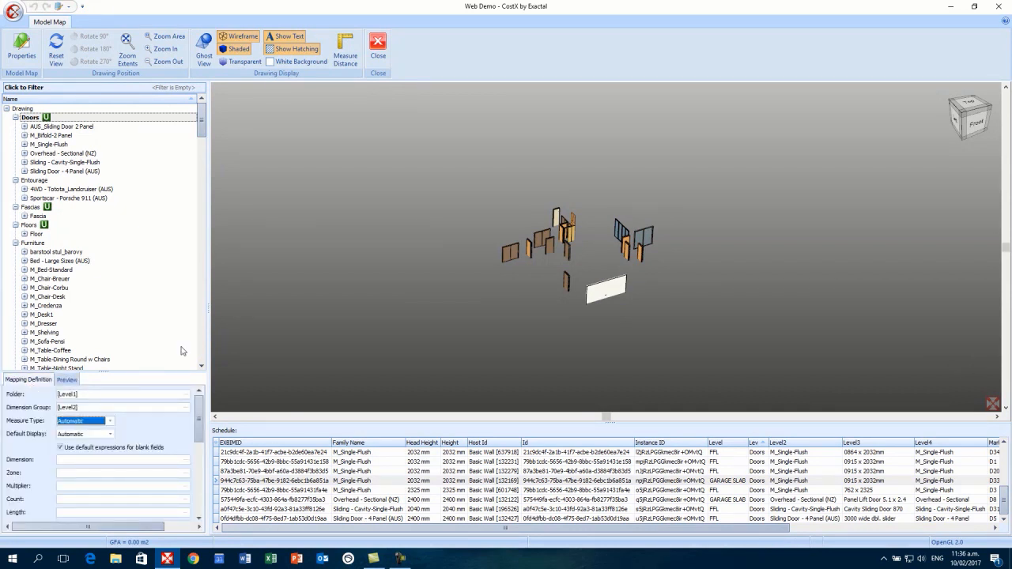
{"action": "left_click", "coordinate": [30, 208]}
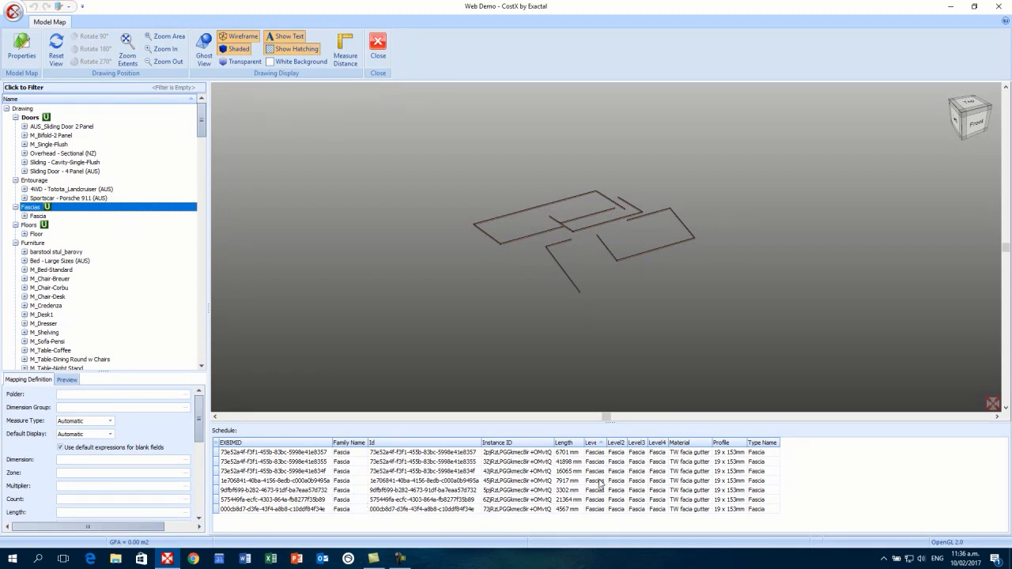
- Map the fascias' Folder to [Level1] and their Dimension Group to [Profile]
{"action": "left_click_drag", "start_coordinate": [599, 484], "coordinate": [87, 402]}
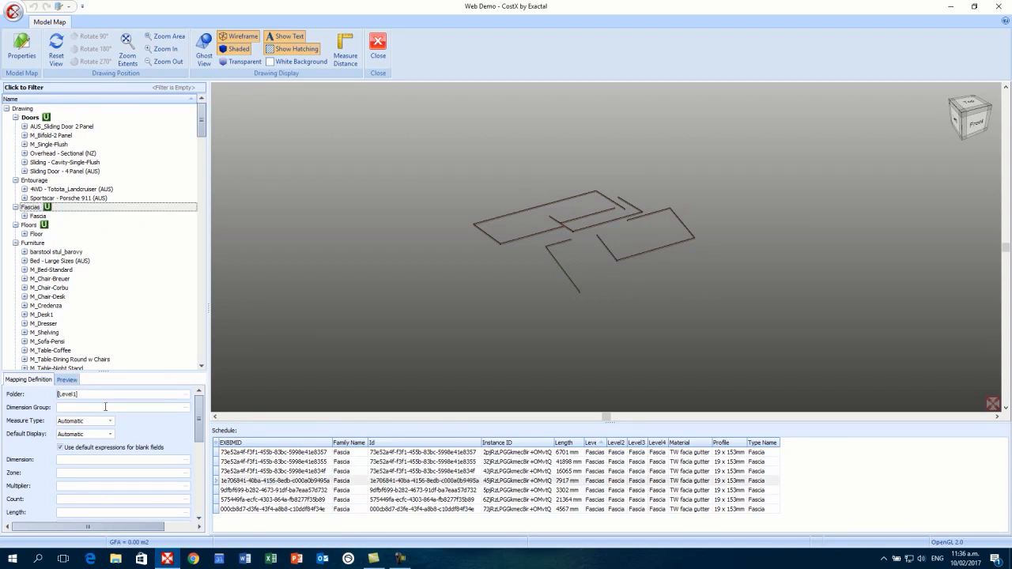
{"action": "left_click", "coordinate": [105, 406]}
{"action": "left_click", "coordinate": [728, 471]}
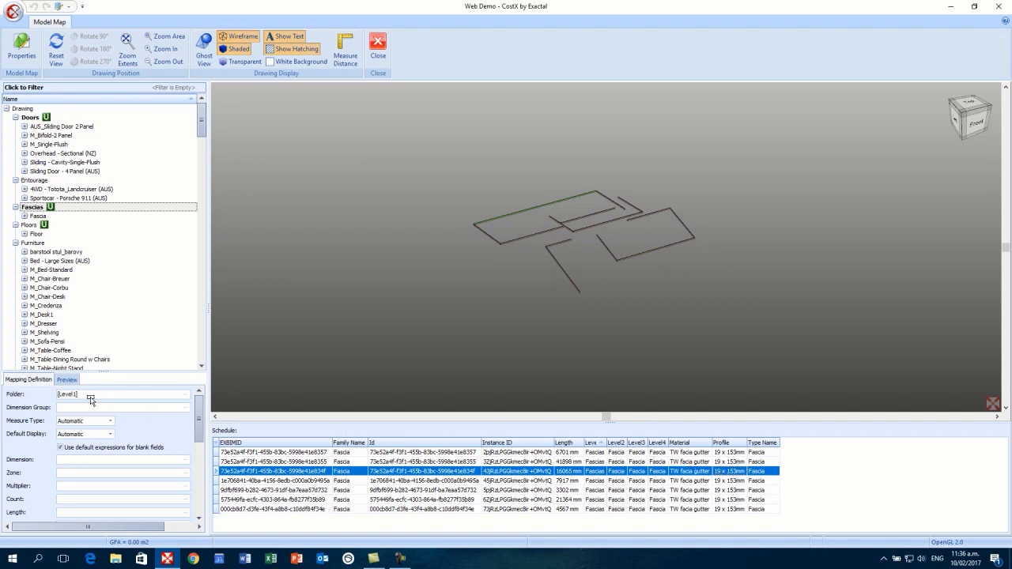
{"action": "left_click_drag", "start_coordinate": [69, 410], "coordinate": [70, 408]}
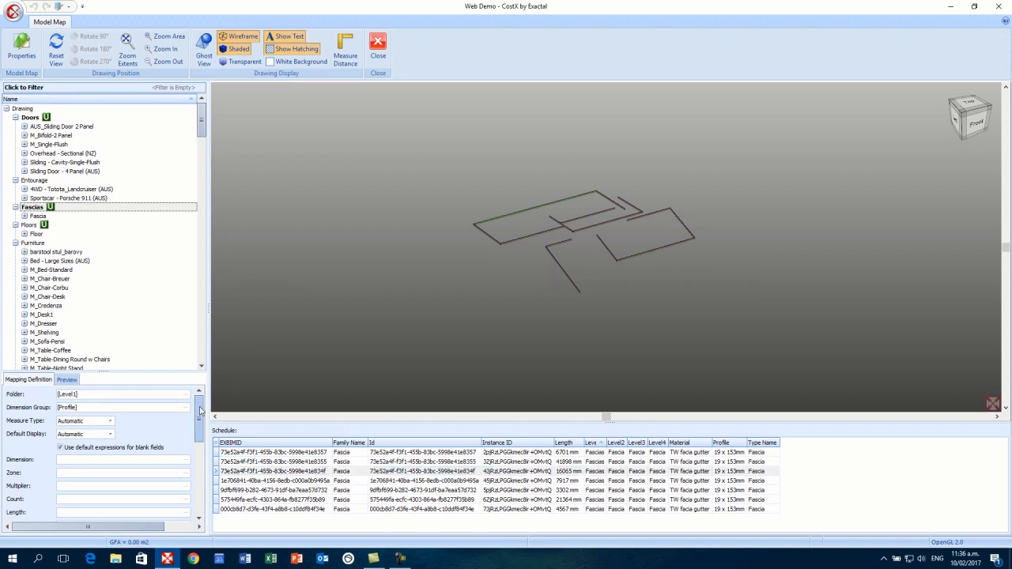
{"action": "left_click_drag", "start_coordinate": [200, 410], "coordinate": [200, 416]}
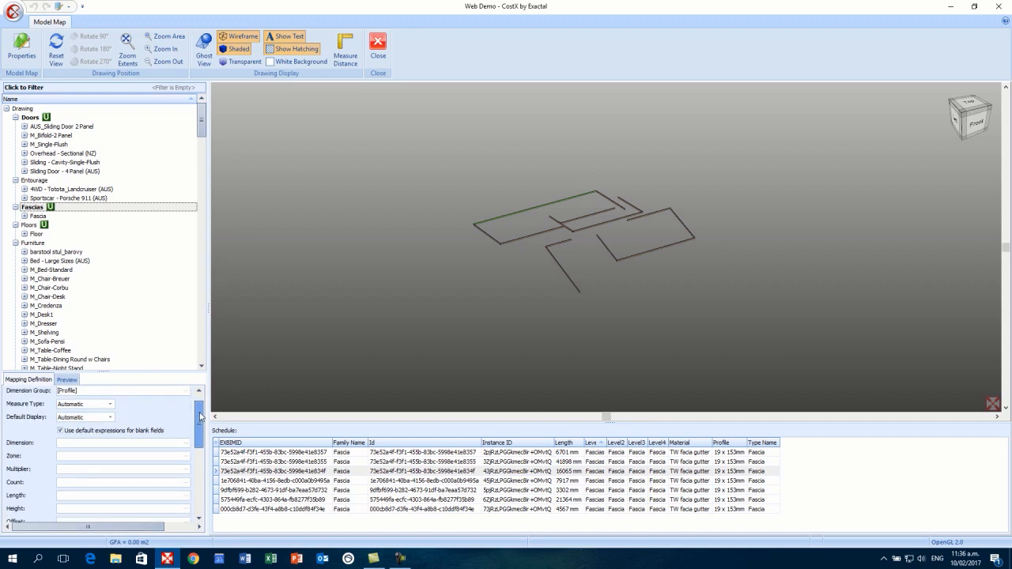
- Set Measure Type and Default Display to Length, take Length from [Length], and preview the Fascias group
{"action": "left_click", "coordinate": [109, 404]}
{"action": "left_click", "coordinate": [87, 427]}
{"action": "left_click", "coordinate": [111, 417]}
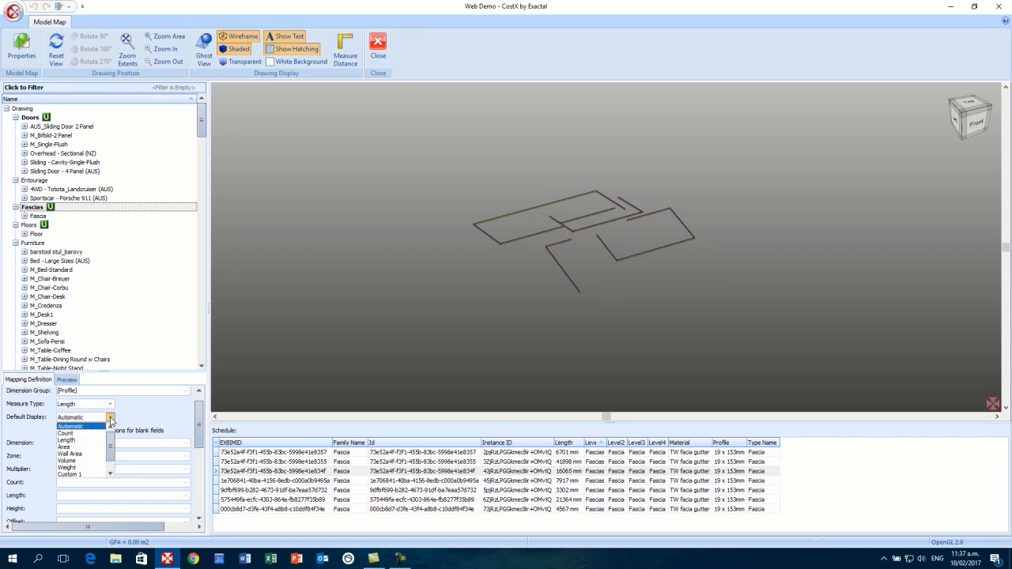
{"action": "left_click", "coordinate": [86, 440]}
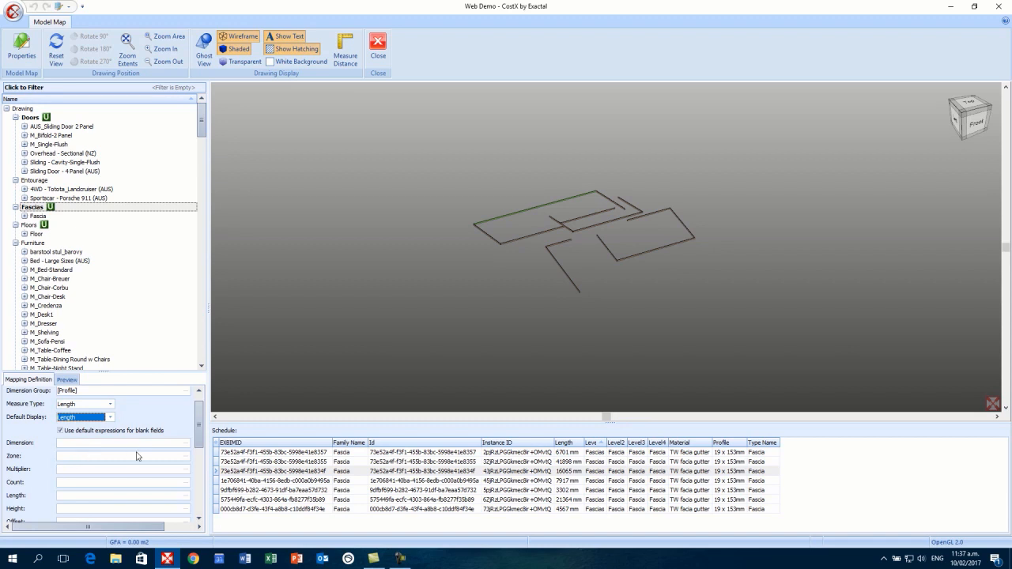
{"action": "left_click_drag", "start_coordinate": [200, 417], "coordinate": [200, 427]}
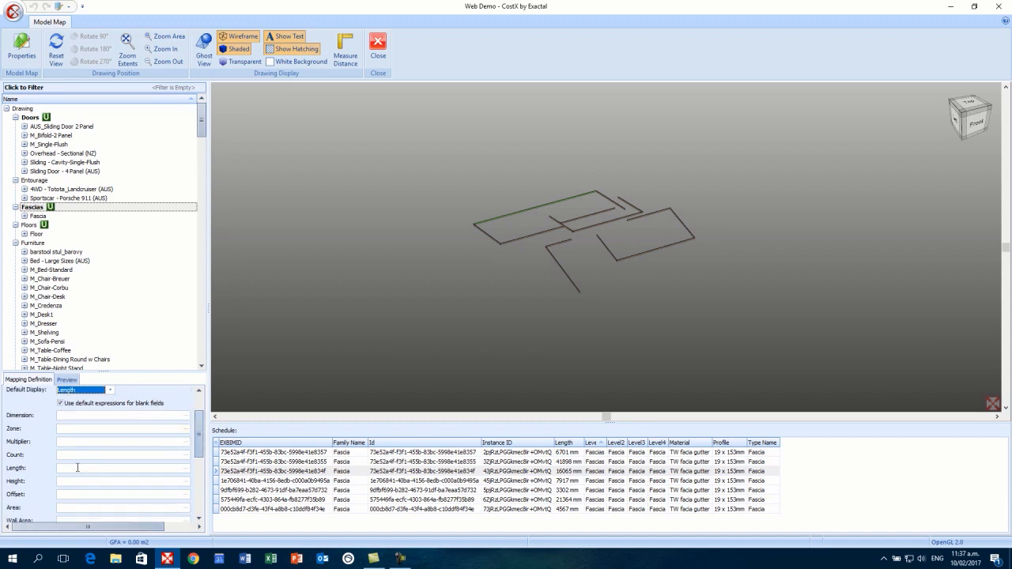
{"action": "left_click", "coordinate": [573, 464]}
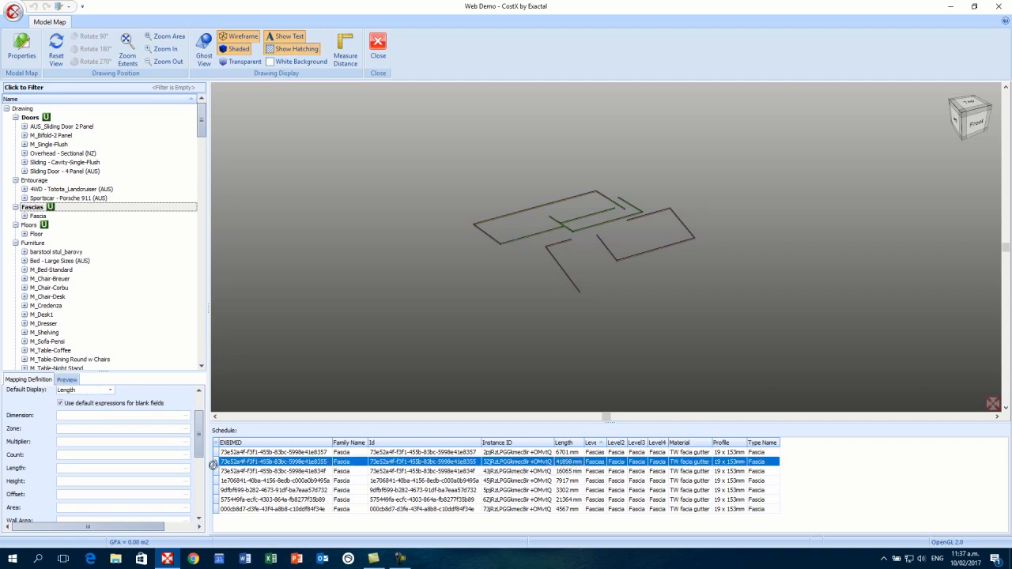
{"action": "left_click_drag", "start_coordinate": [72, 472], "coordinate": [72, 468]}
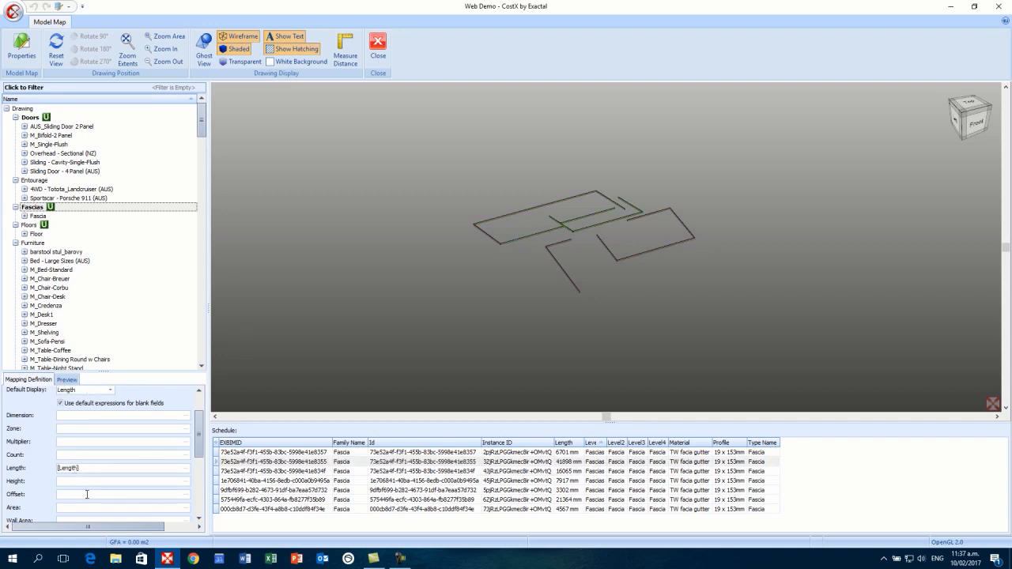
{"action": "left_click", "coordinate": [69, 380]}
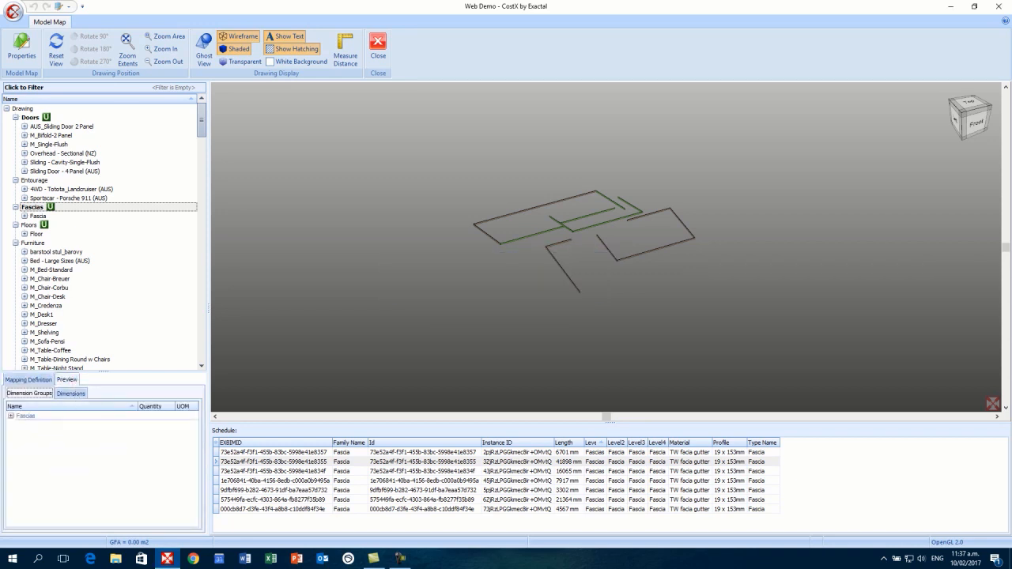
{"action": "left_click", "coordinate": [11, 417]}
{"action": "left_click", "coordinate": [10, 416]}
- Close the Model Map, show all objects of the house model, and hide the schedule
{"action": "left_click", "coordinate": [376, 68]}
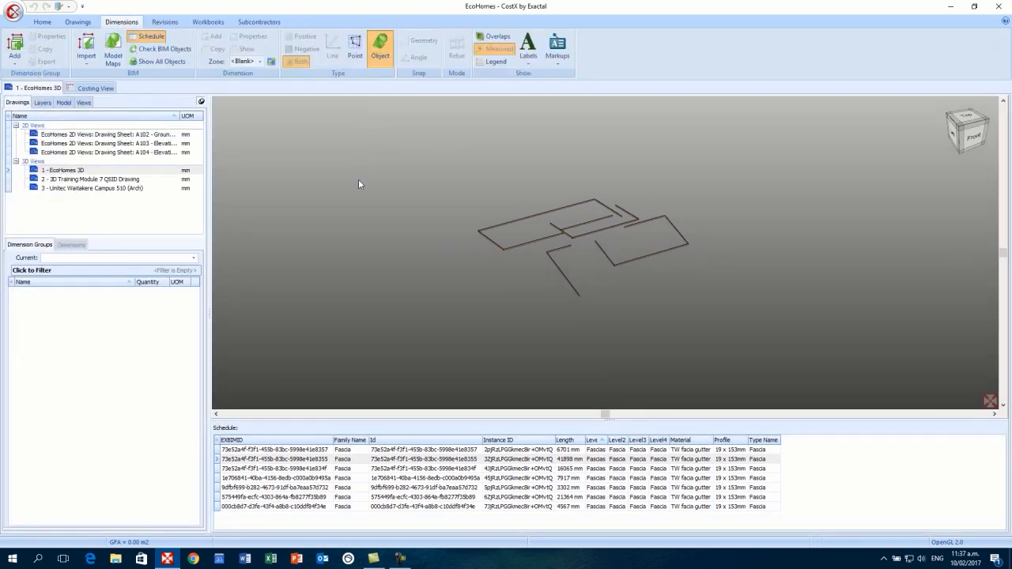
{"action": "right_click", "coordinate": [347, 191]}
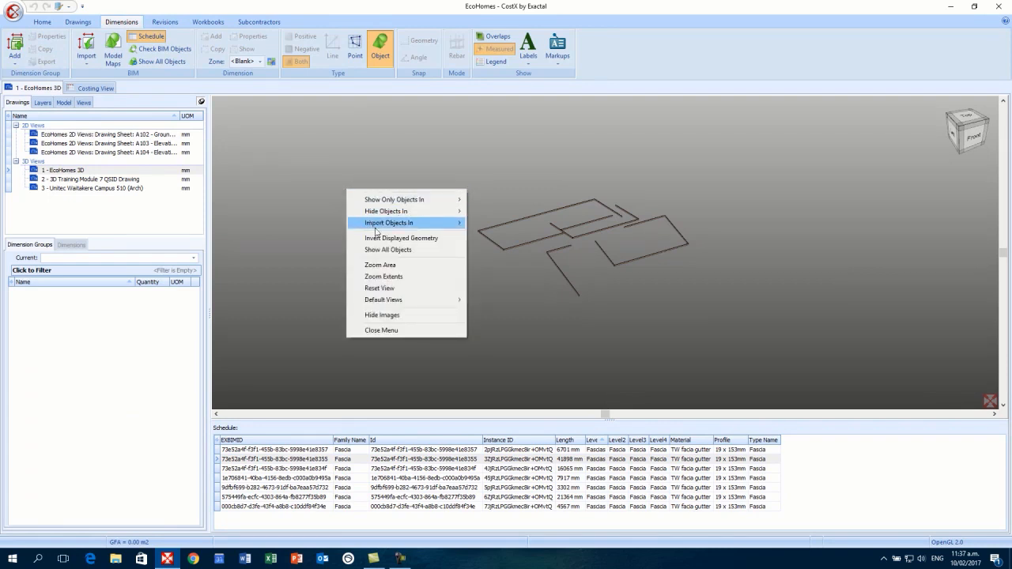
{"action": "left_click", "coordinate": [428, 250]}
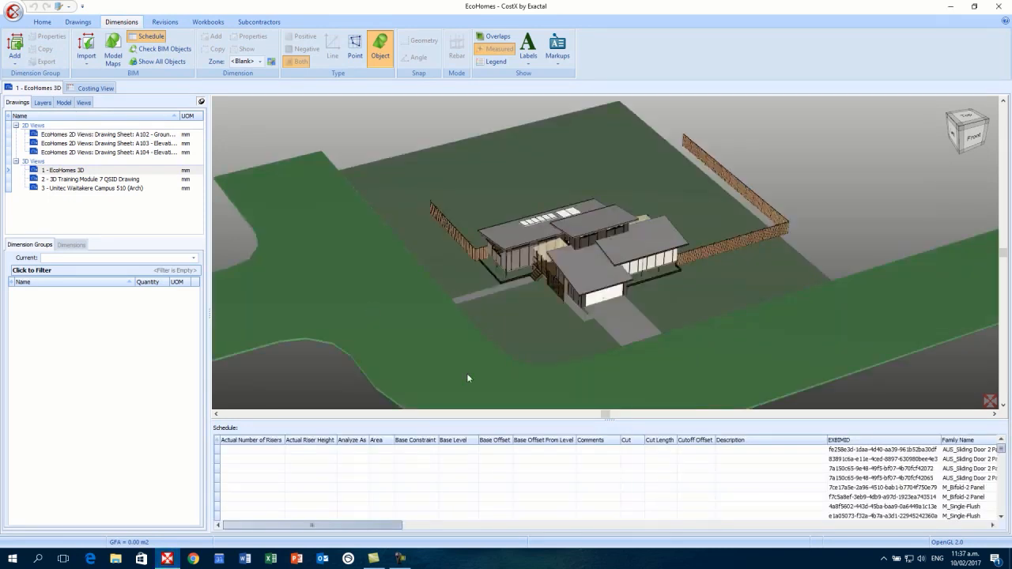
{"action": "left_click", "coordinate": [610, 418]}
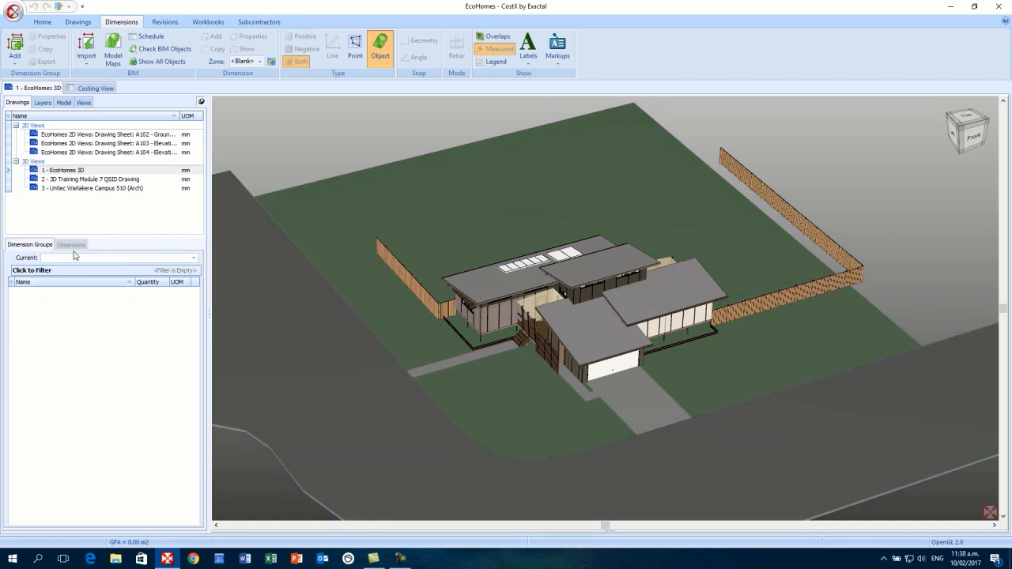
- Import dimensions using the Web Demo model map and expand the resulting Doors and Fascias groups
{"action": "left_click", "coordinate": [90, 66]}
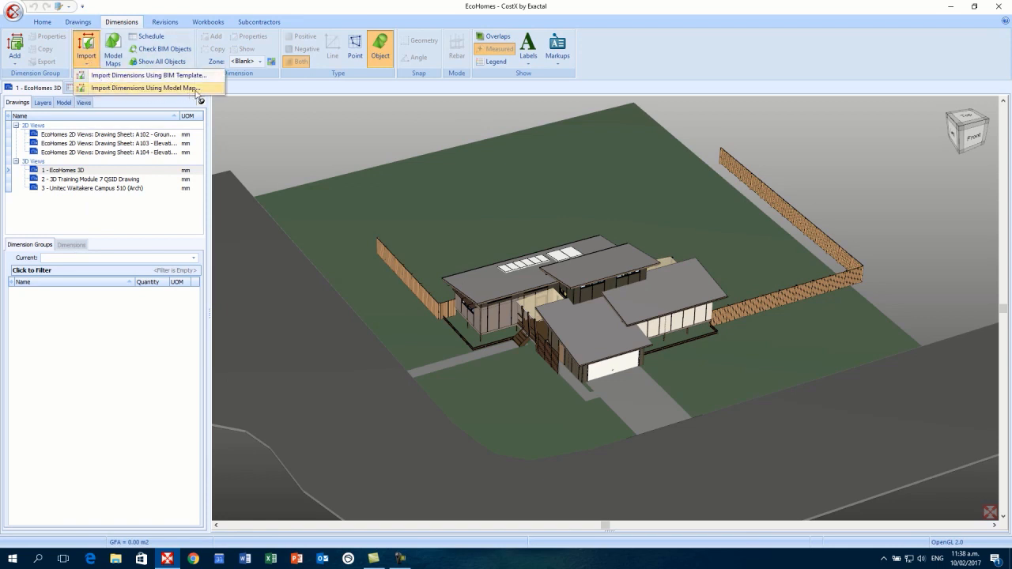
{"action": "left_click", "coordinate": [198, 87]}
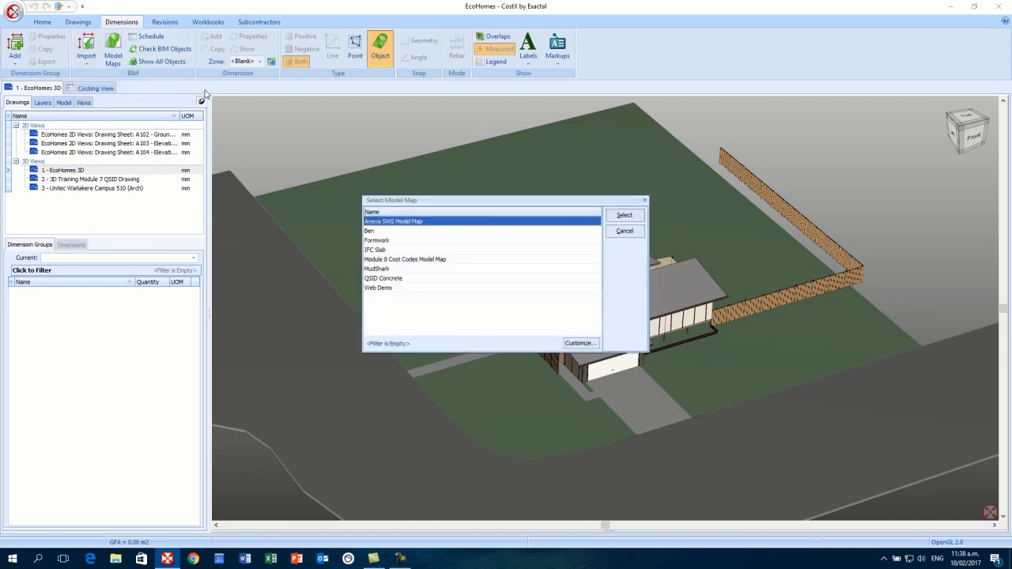
{"action": "left_click", "coordinate": [388, 290]}
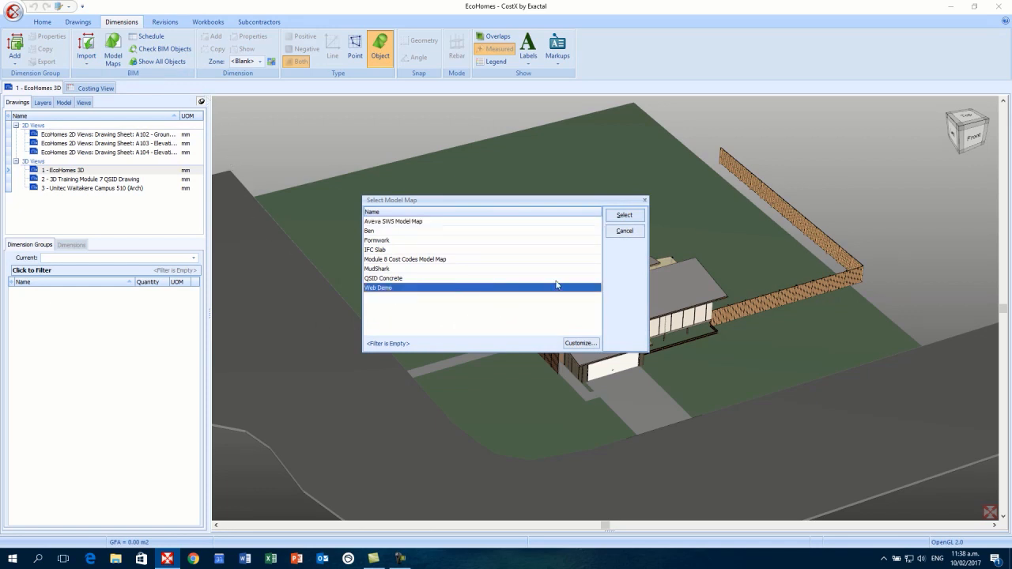
{"action": "left_click", "coordinate": [640, 218]}
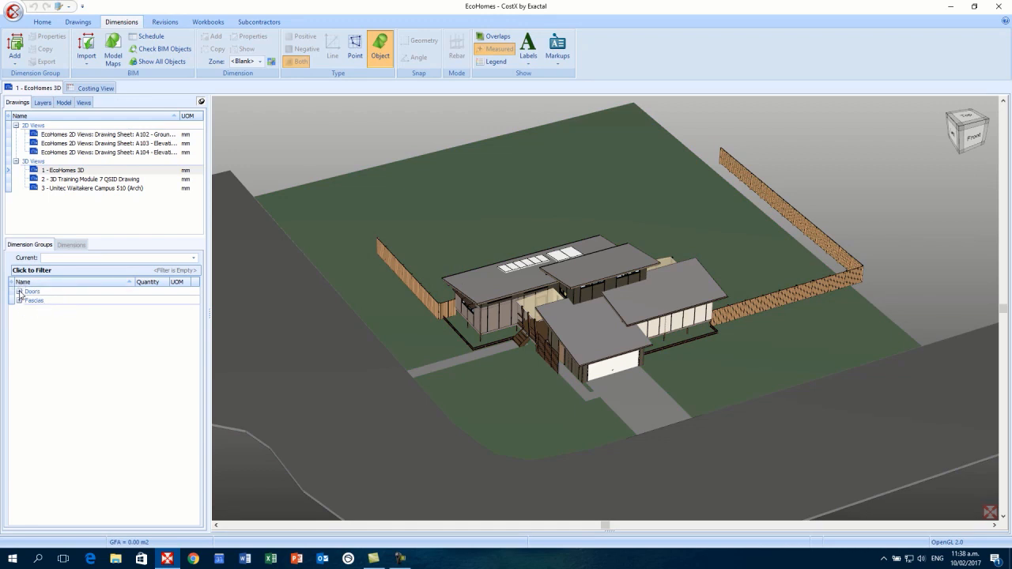
{"action": "left_click", "coordinate": [20, 292]}
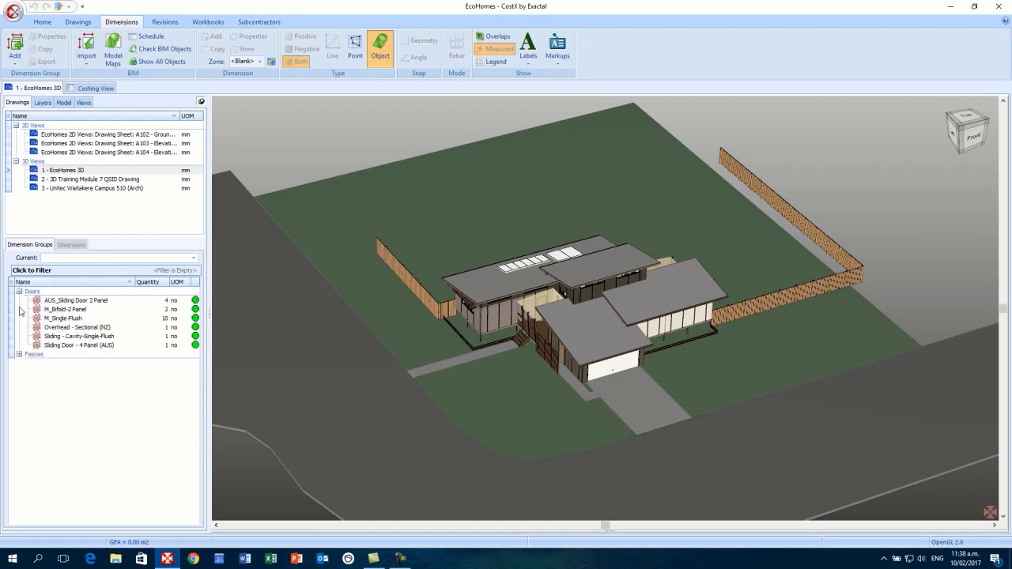
{"action": "left_click", "coordinate": [19, 355]}
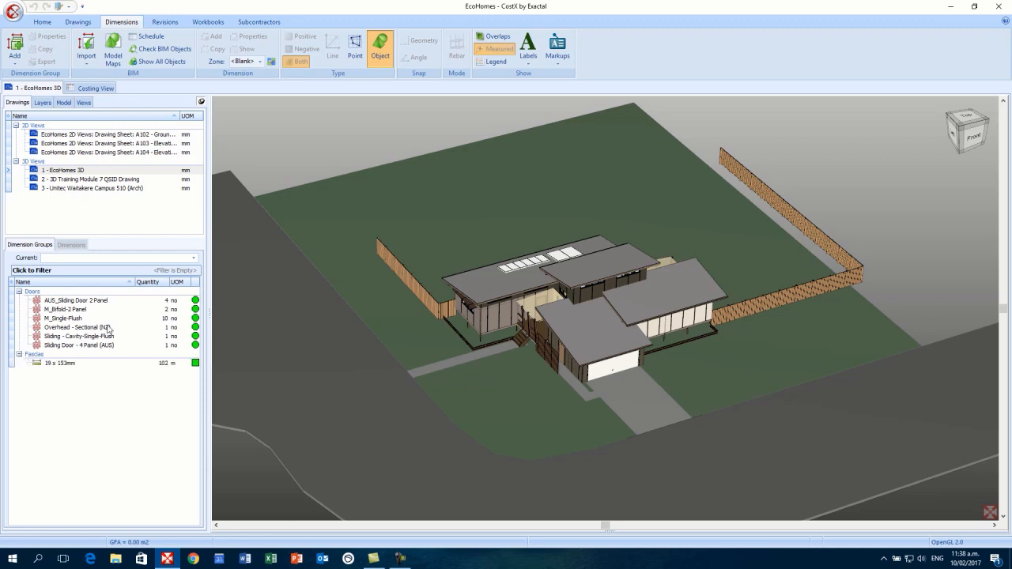